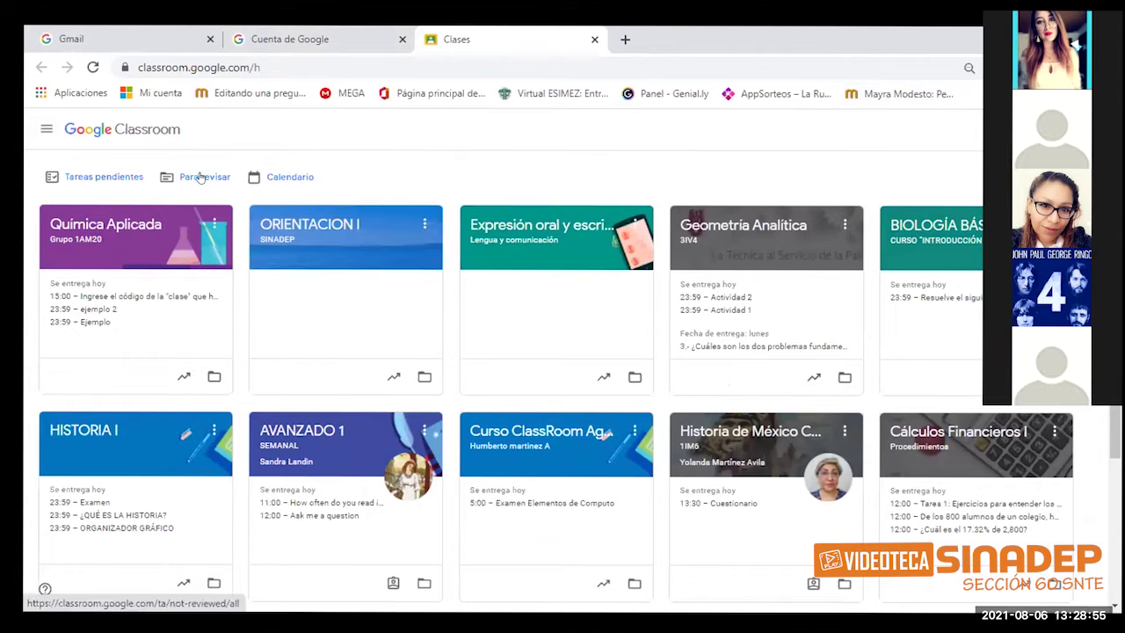
# Open the Química Aplicada class and review its classwork, its people and its gradebook.
pyautogui.click(136, 227)
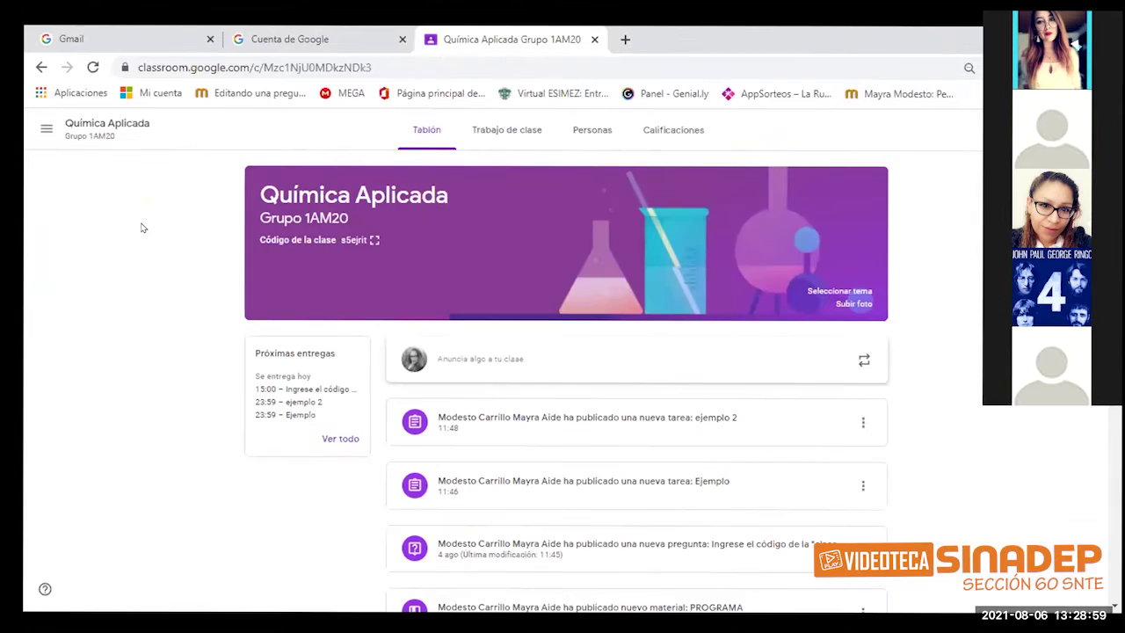
pyautogui.click(498, 139)
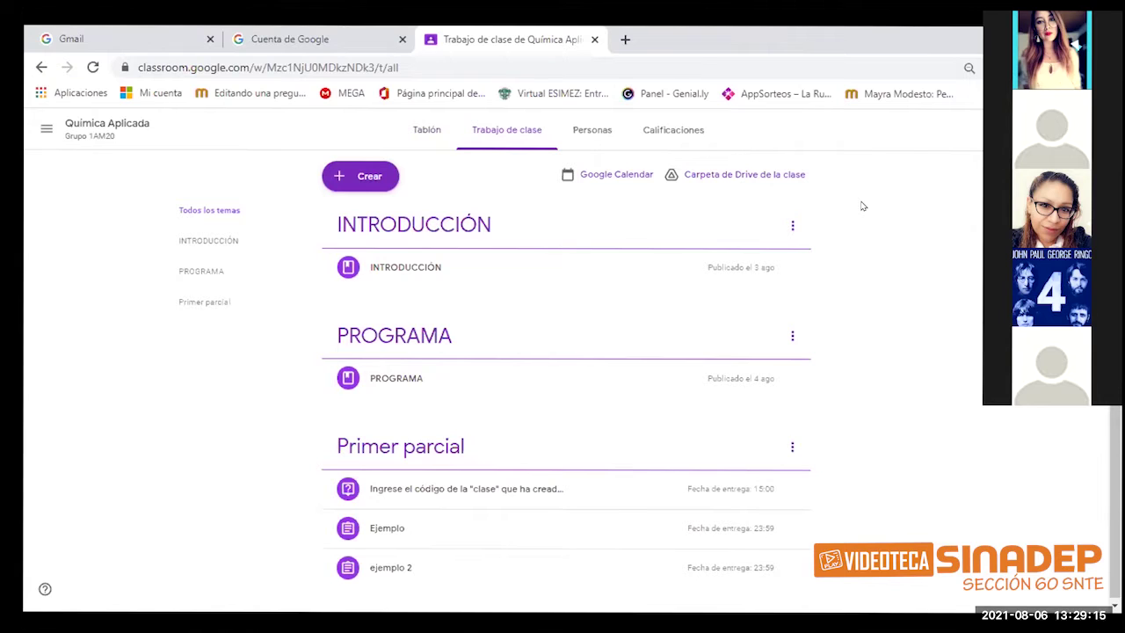
pyautogui.click(605, 133)
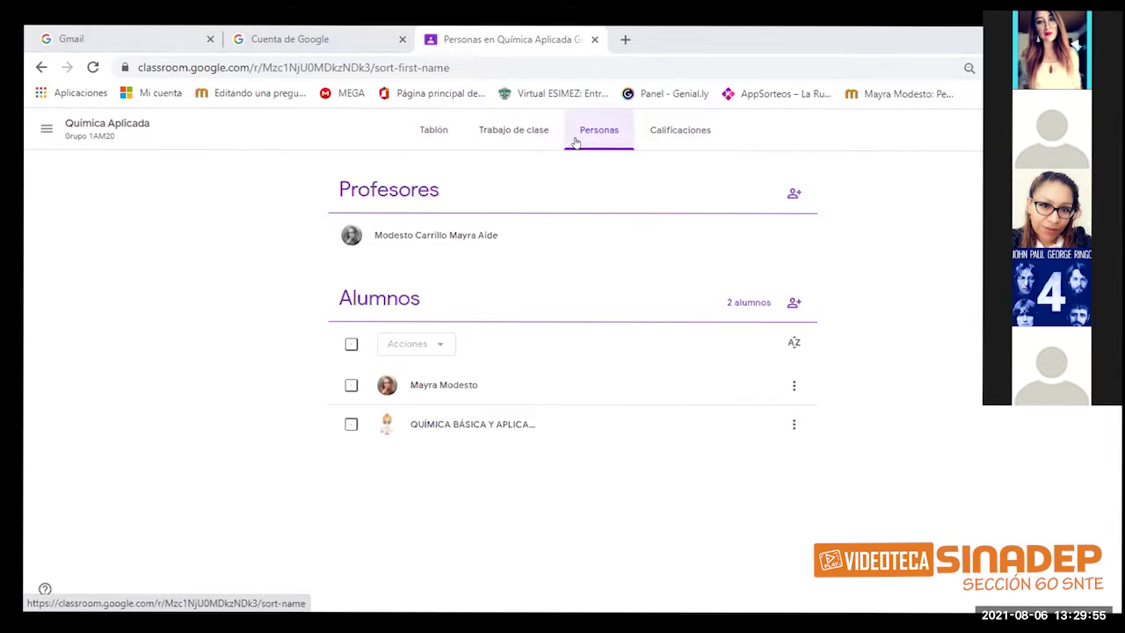
pyautogui.click(658, 134)
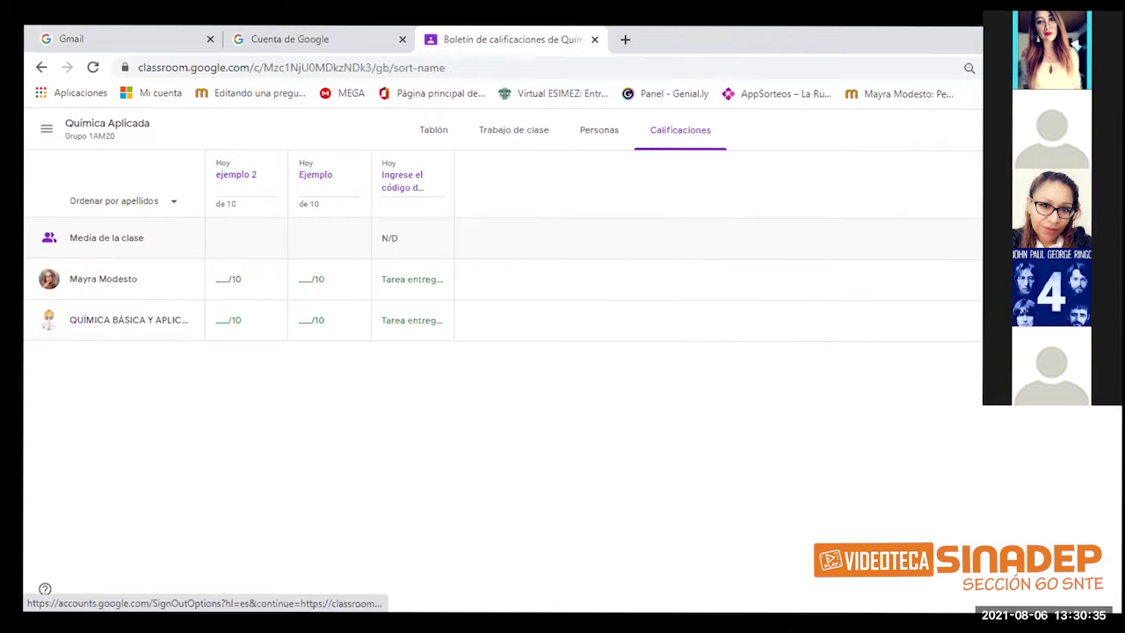
pyautogui.click(1090, 129)
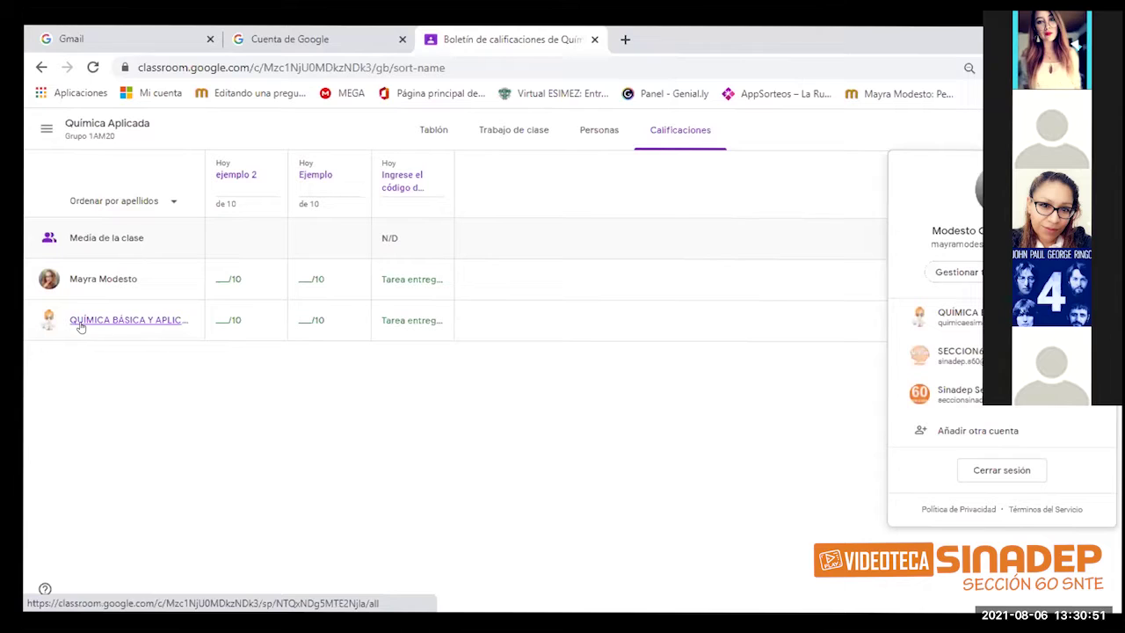
pyautogui.click(132, 236)
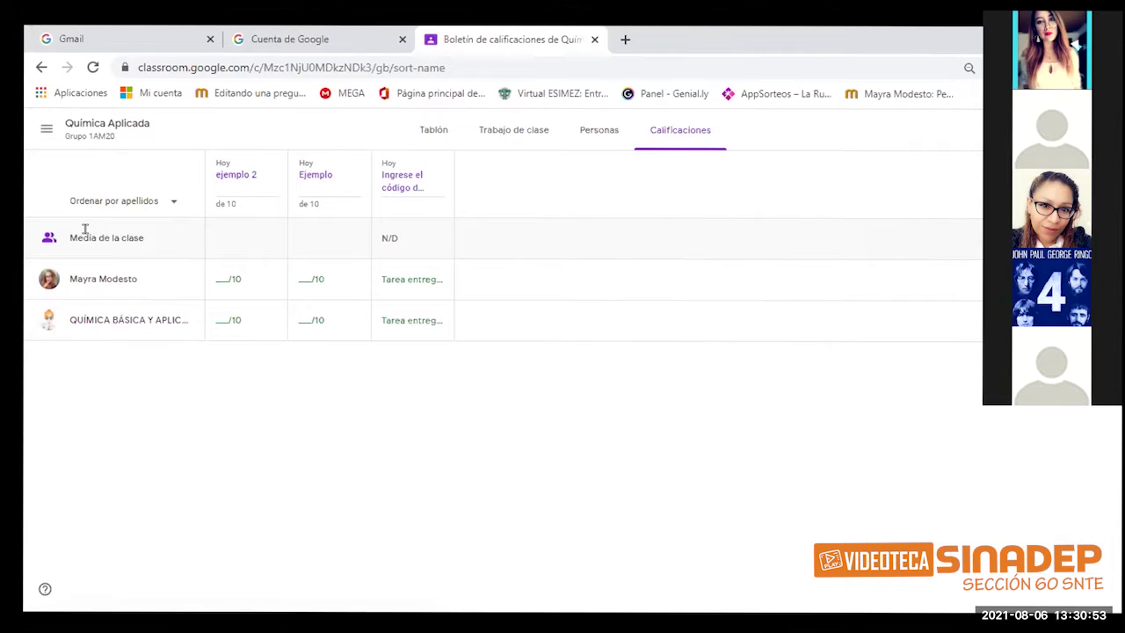
# Sort the students in the Química Aplicada gradebook by first name (Ordenar por nombre).
pyautogui.click(114, 201)
pyautogui.click(161, 200)
pyautogui.click(158, 203)
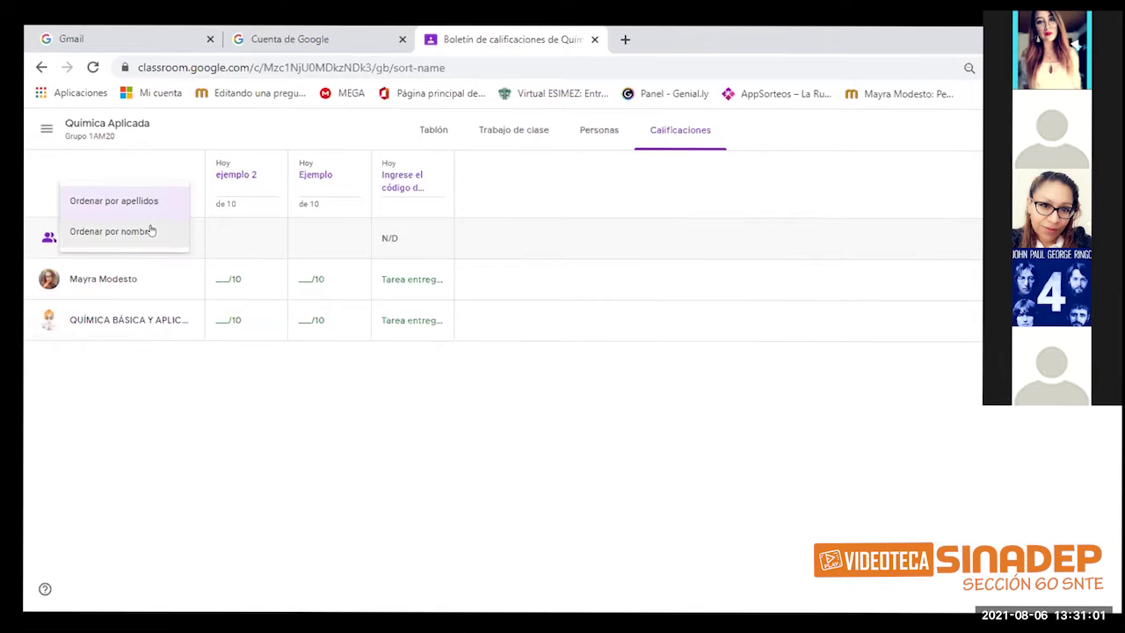
pyautogui.click(154, 229)
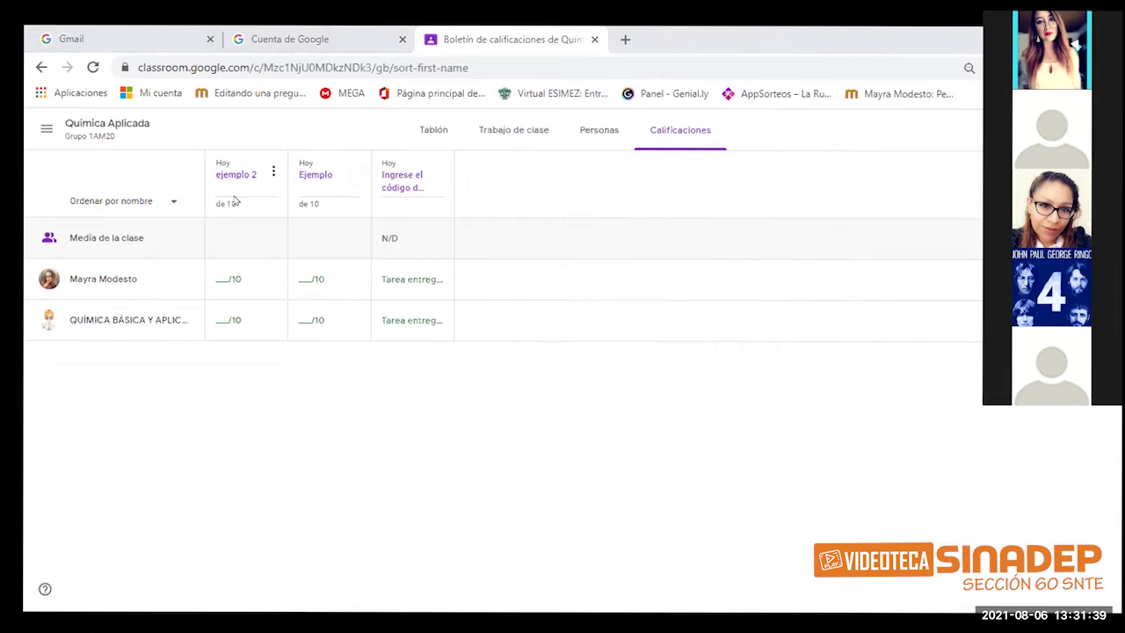
# Open the student submissions of the assignment Ejemplo and enter a draft grade of 8 for the first student.
pyautogui.click(511, 132)
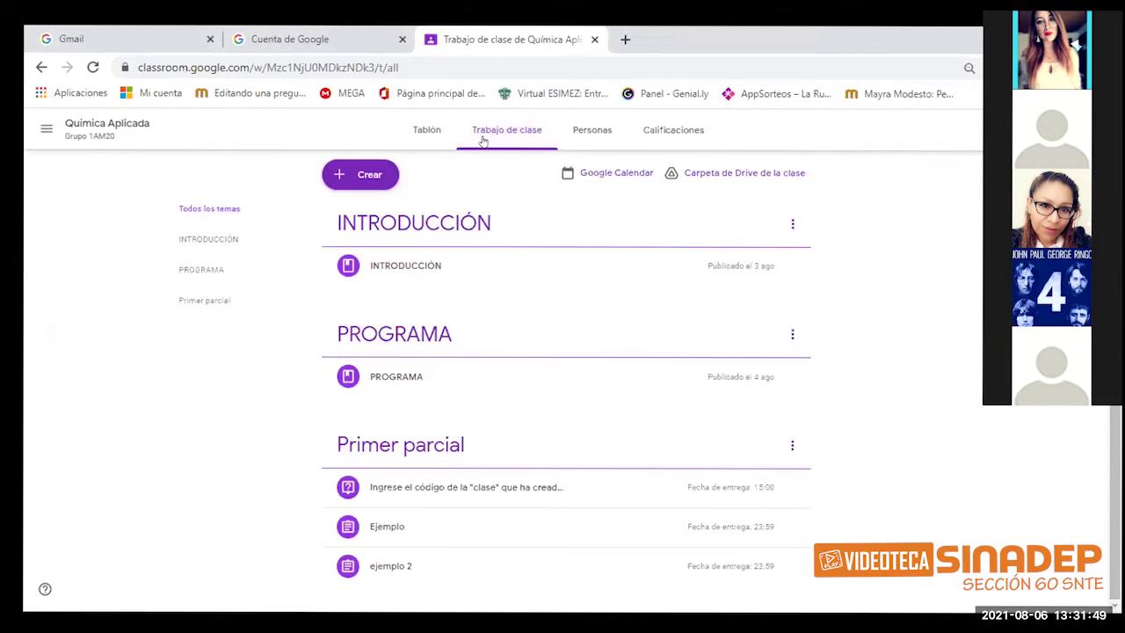
pyautogui.click(456, 527)
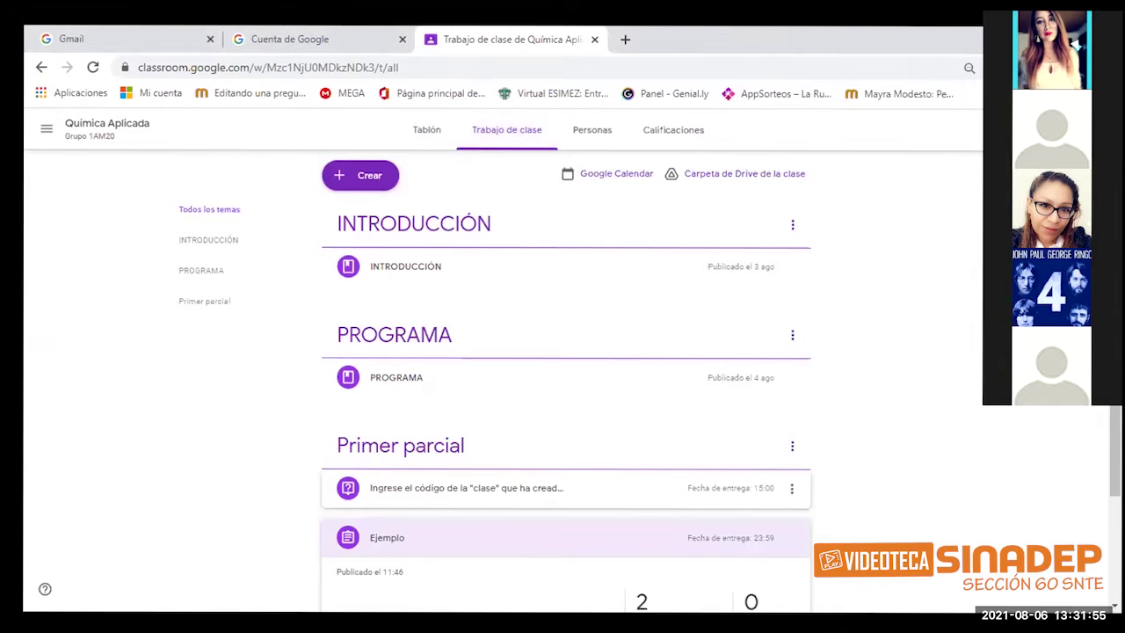
pyautogui.scroll(-2, 382, 421)
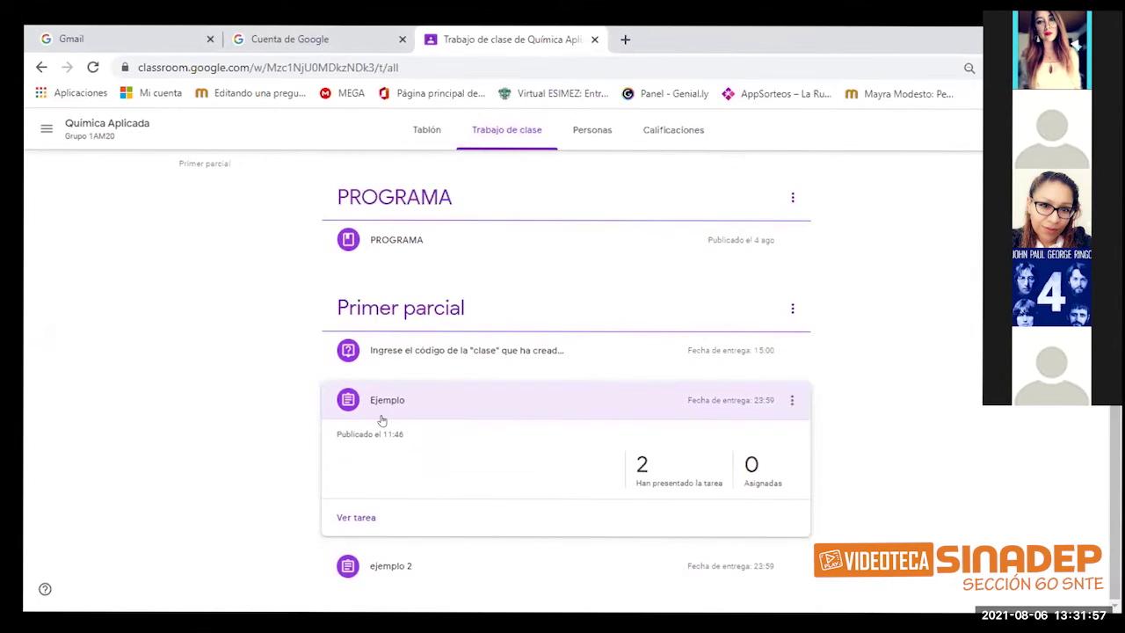
pyautogui.click(355, 518)
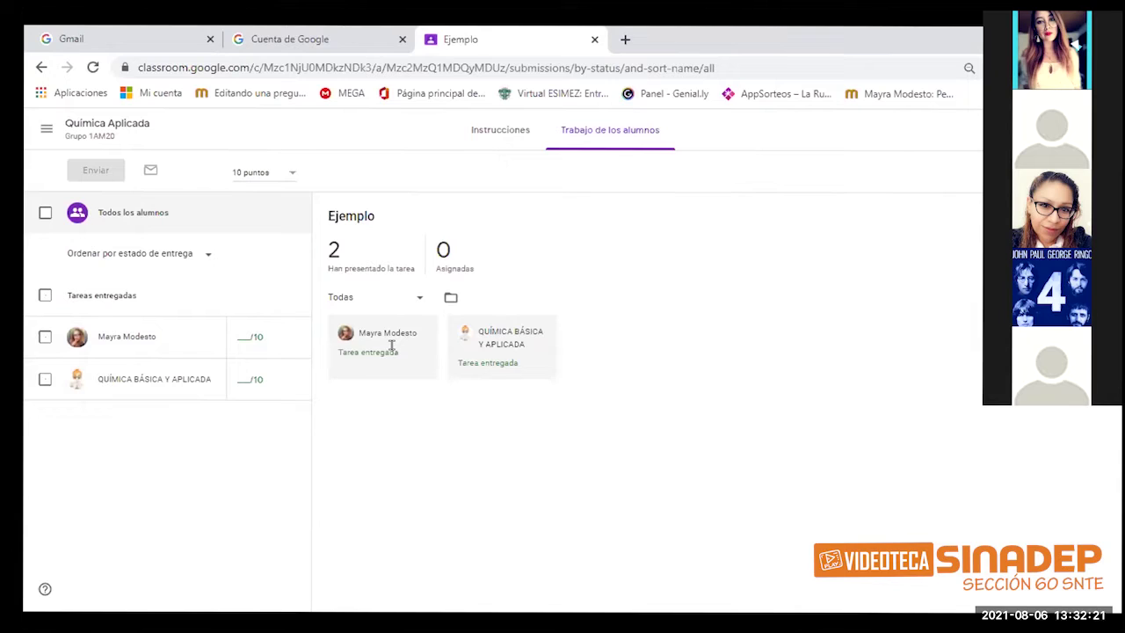
pyautogui.click(245, 339)
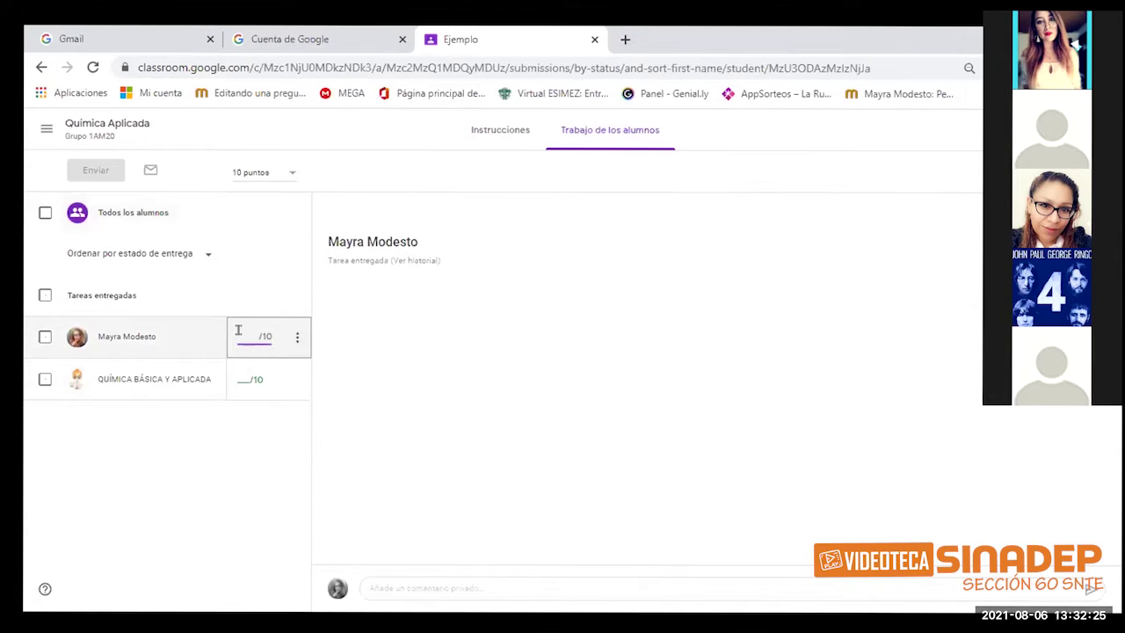
pyautogui.write('8')
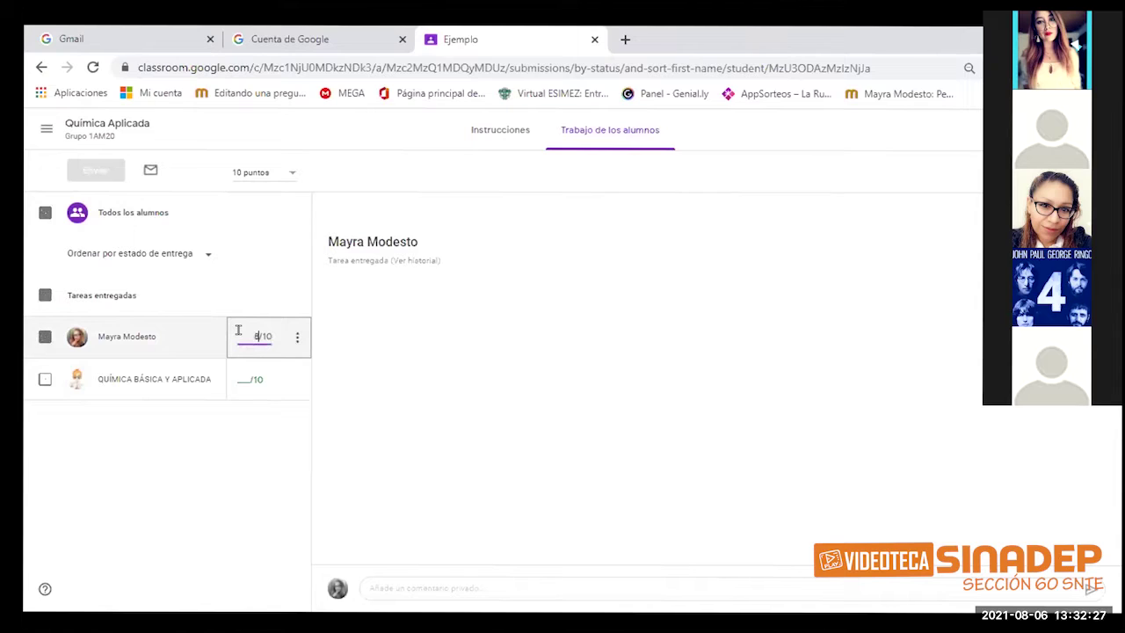
pyautogui.click(272, 434)
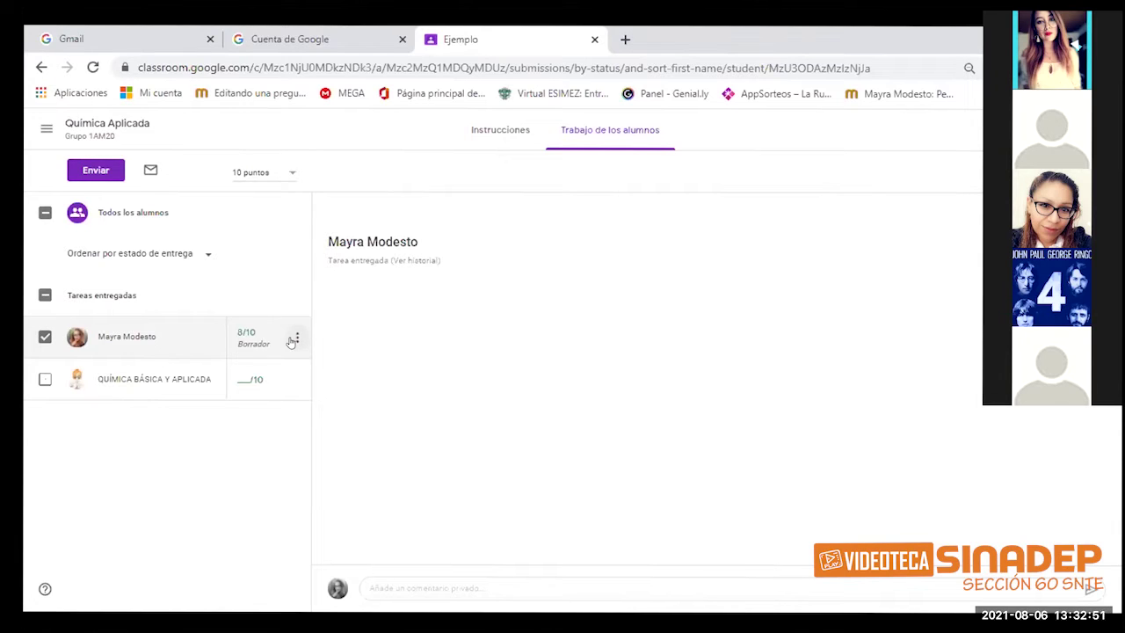
# Clear and re-enter the first student's draft grade of 8 for Ejemplo.
pyautogui.click(296, 337)
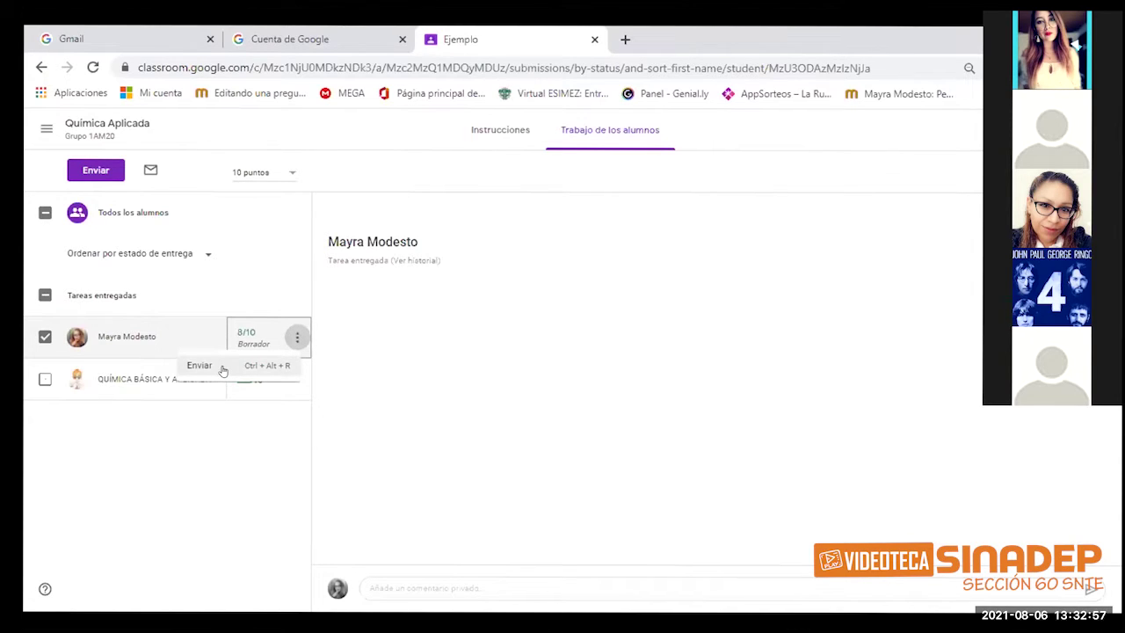
pyautogui.click(132, 295)
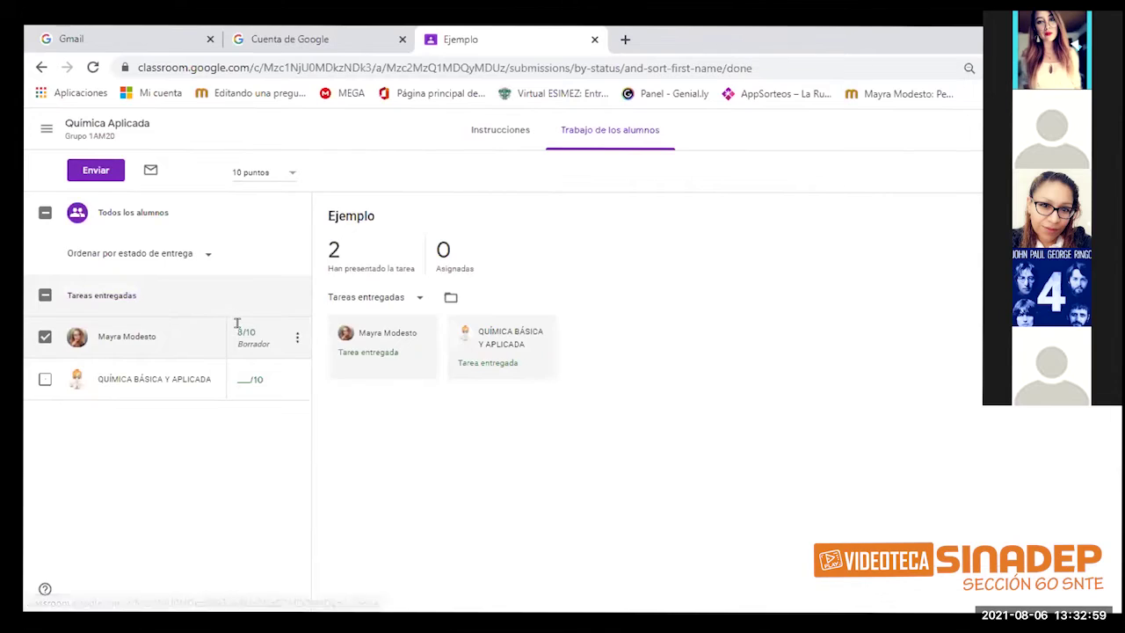
pyautogui.click(237, 323)
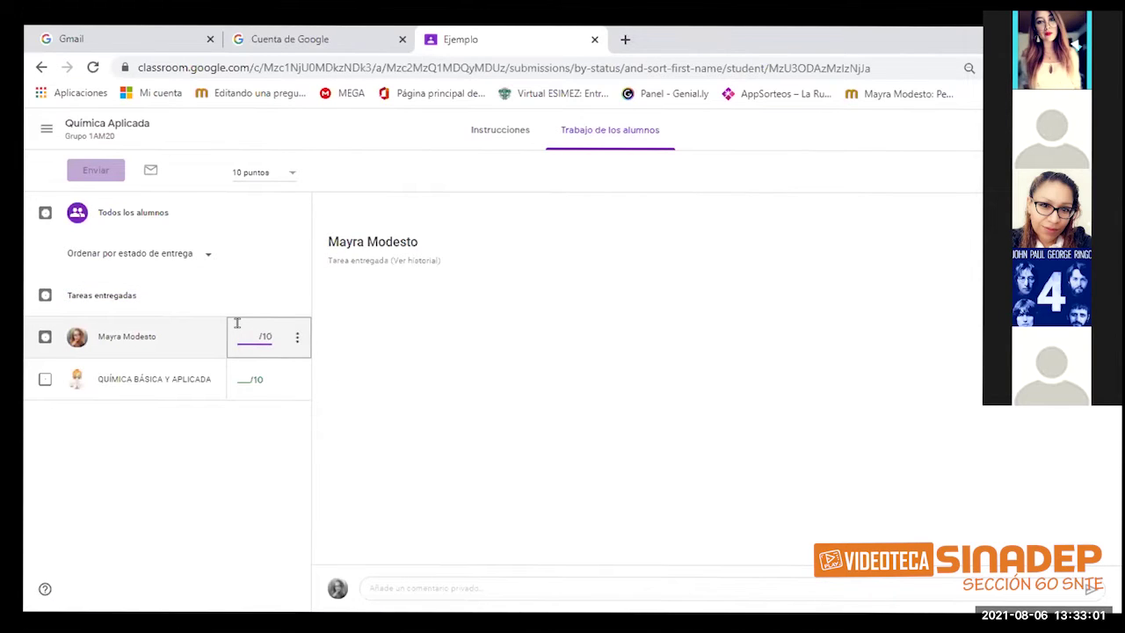
pyautogui.write('8')
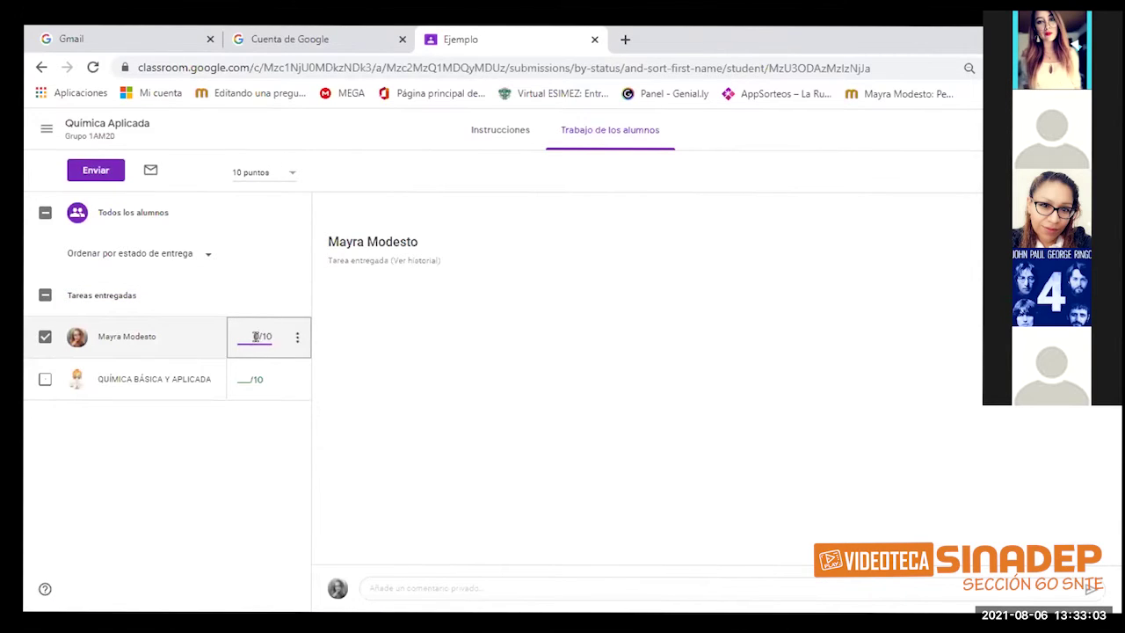
pyautogui.press('BackSpace')
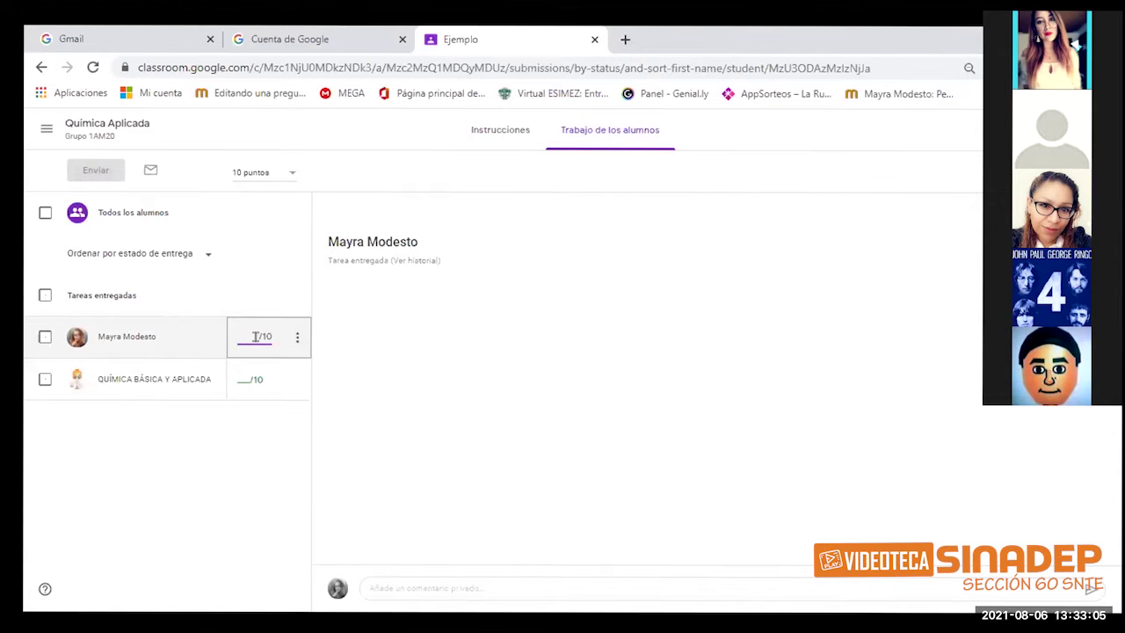
pyautogui.write('8')
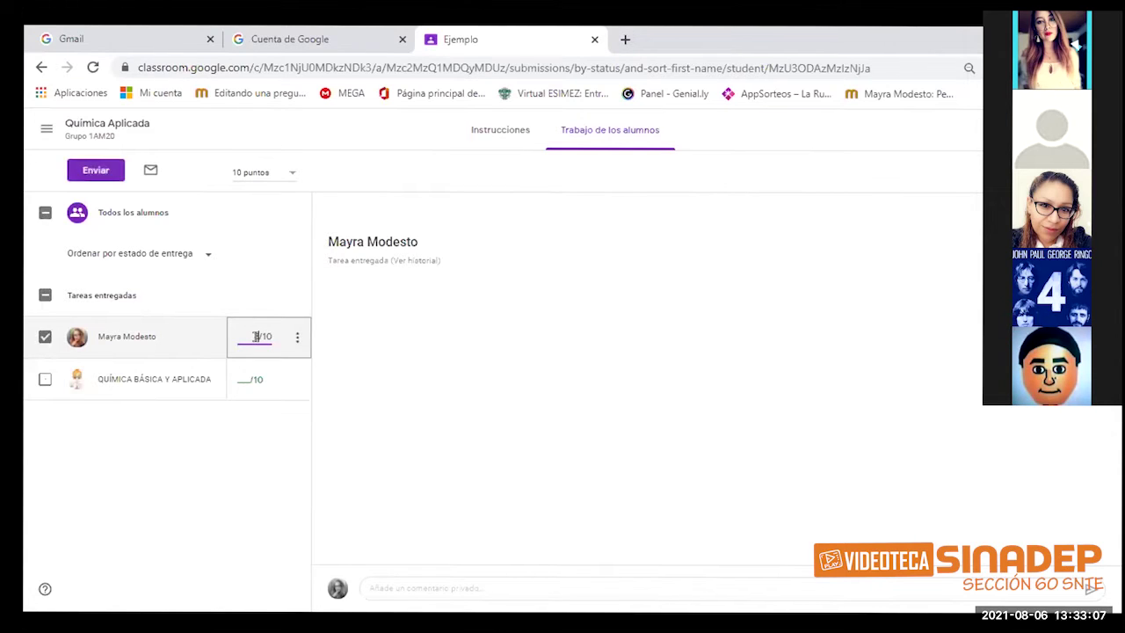
# Return the graded Ejemplo work to the first student without a private comment.
pyautogui.click(297, 335)
pyautogui.click(298, 335)
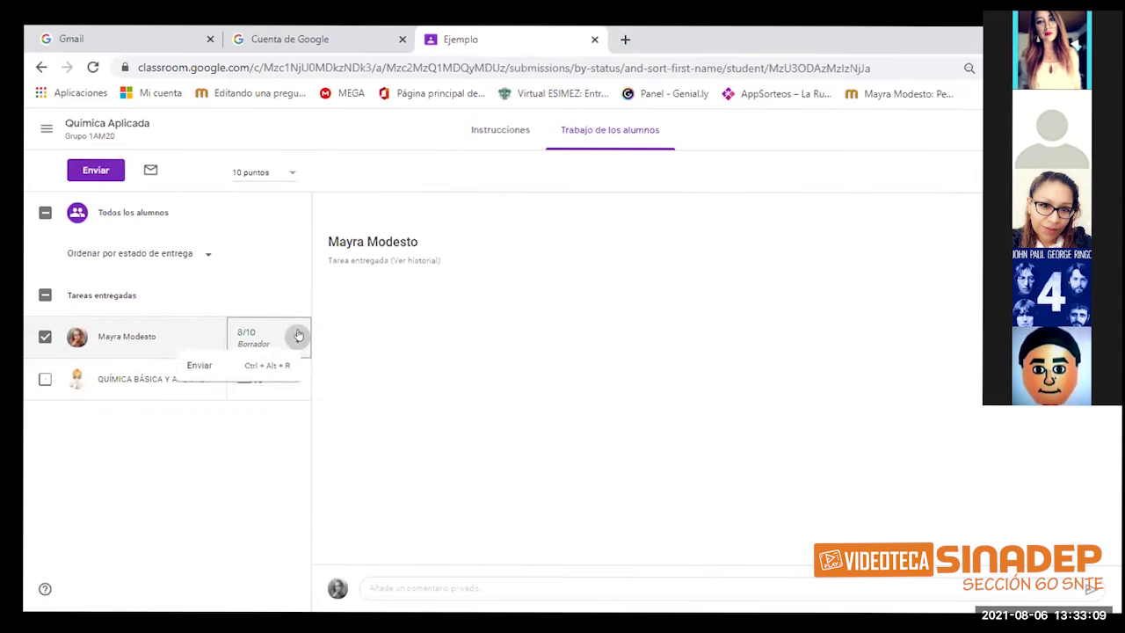
pyautogui.click(211, 367)
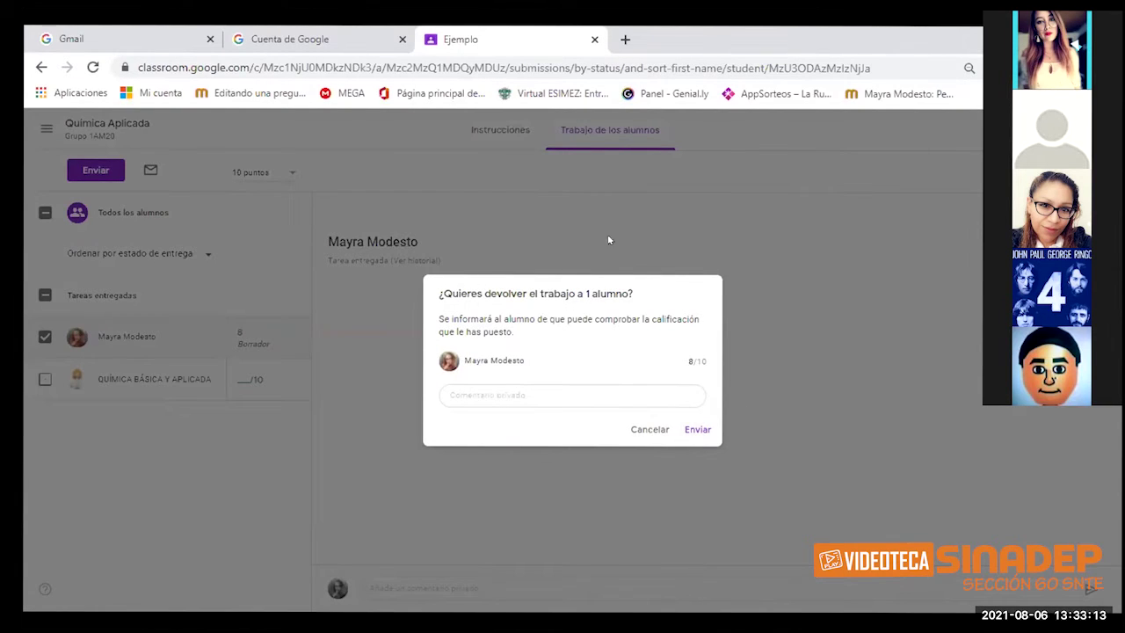
pyautogui.click(698, 429)
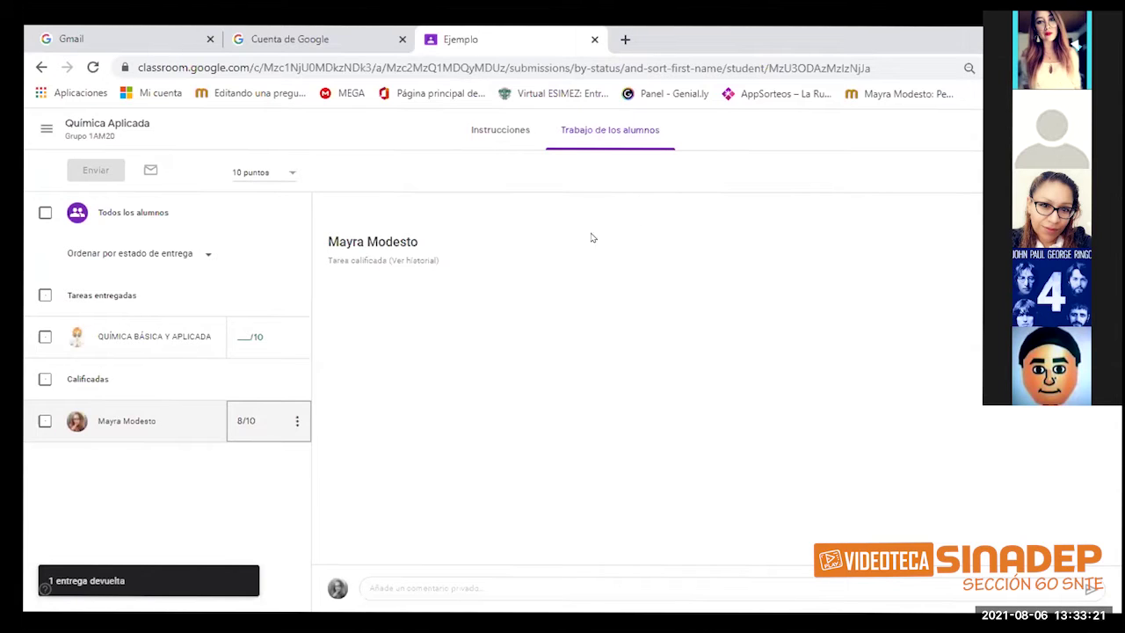
# From the class gradebook, open Ejemplo and enter a draft grade of 10 for the student QUÍMICA BÁSICA Y APLICADA.
pyautogui.click(112, 125)
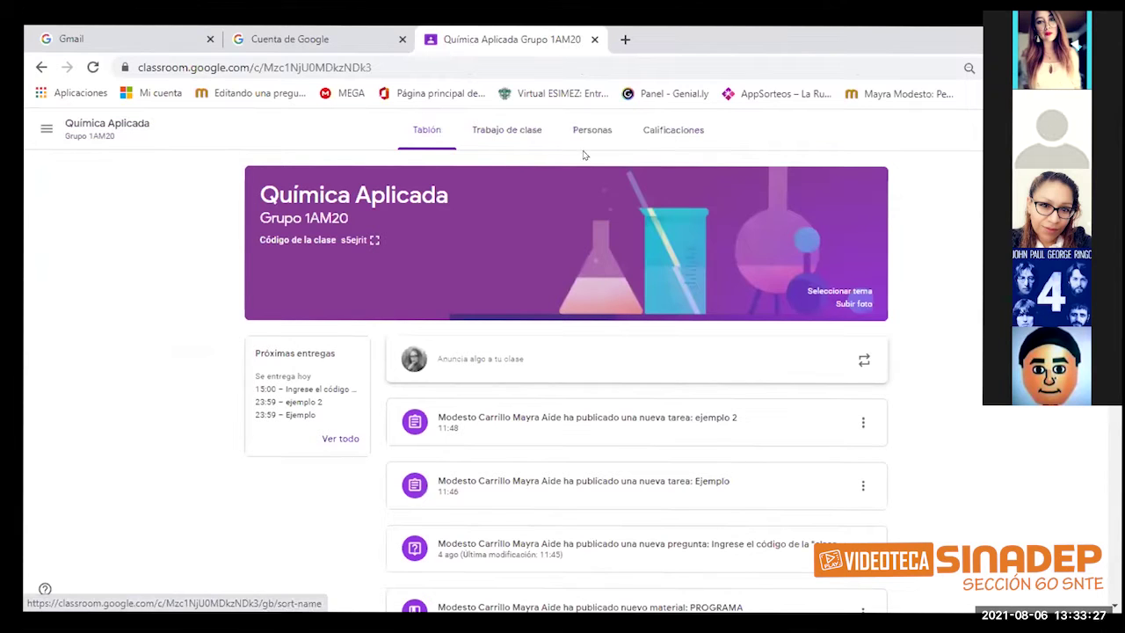
pyautogui.click(673, 134)
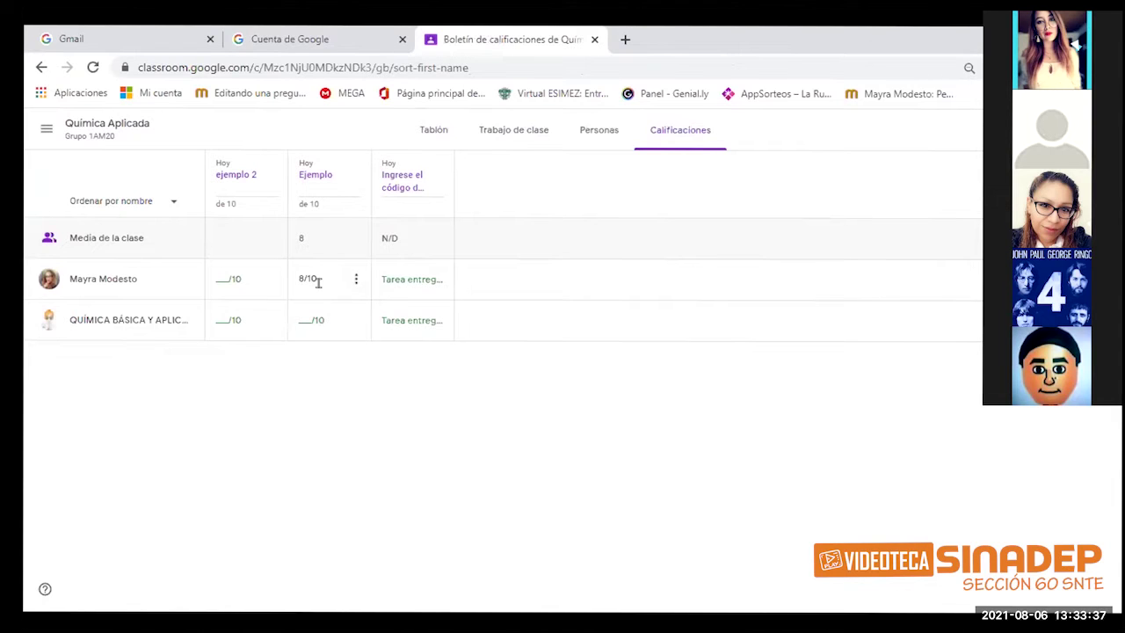
pyautogui.click(313, 176)
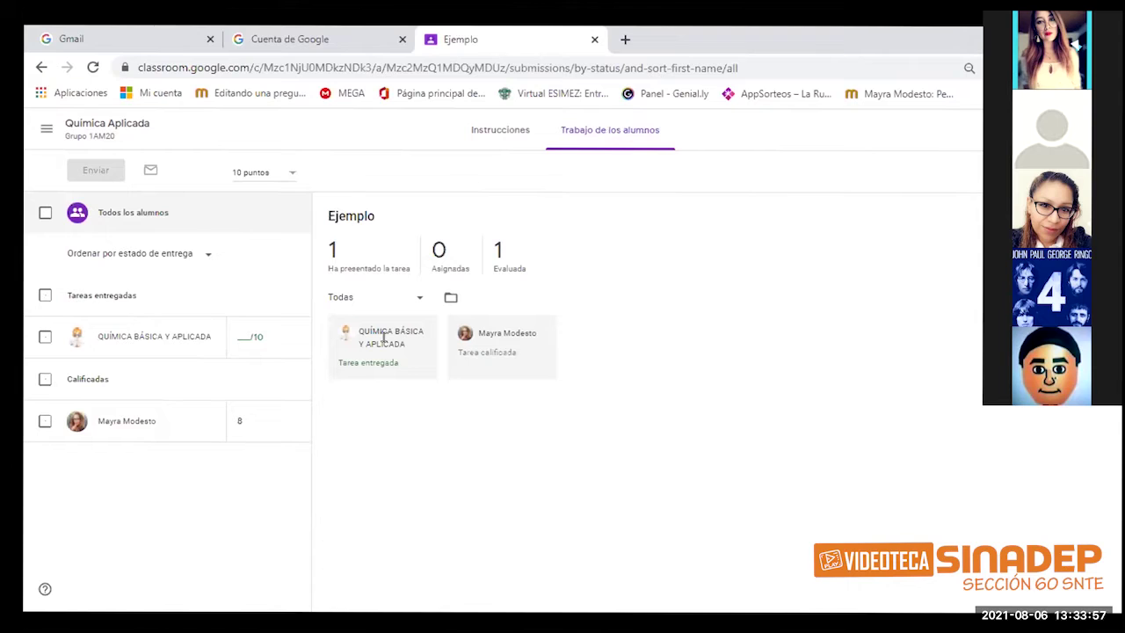
pyautogui.click(246, 336)
pyautogui.write('10')
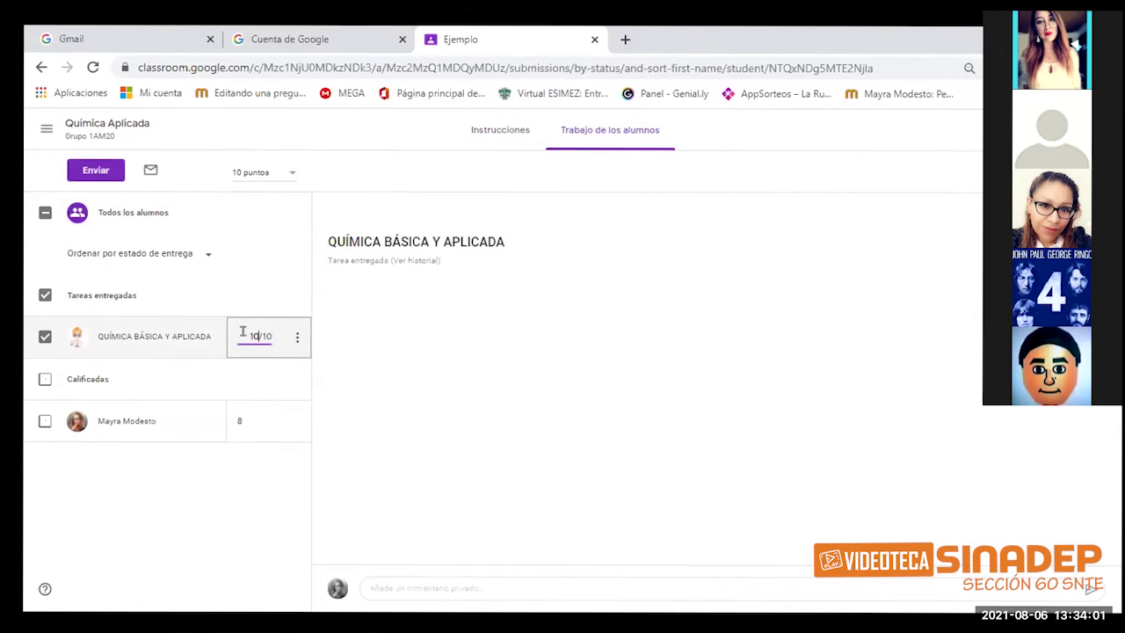
pyautogui.click(470, 332)
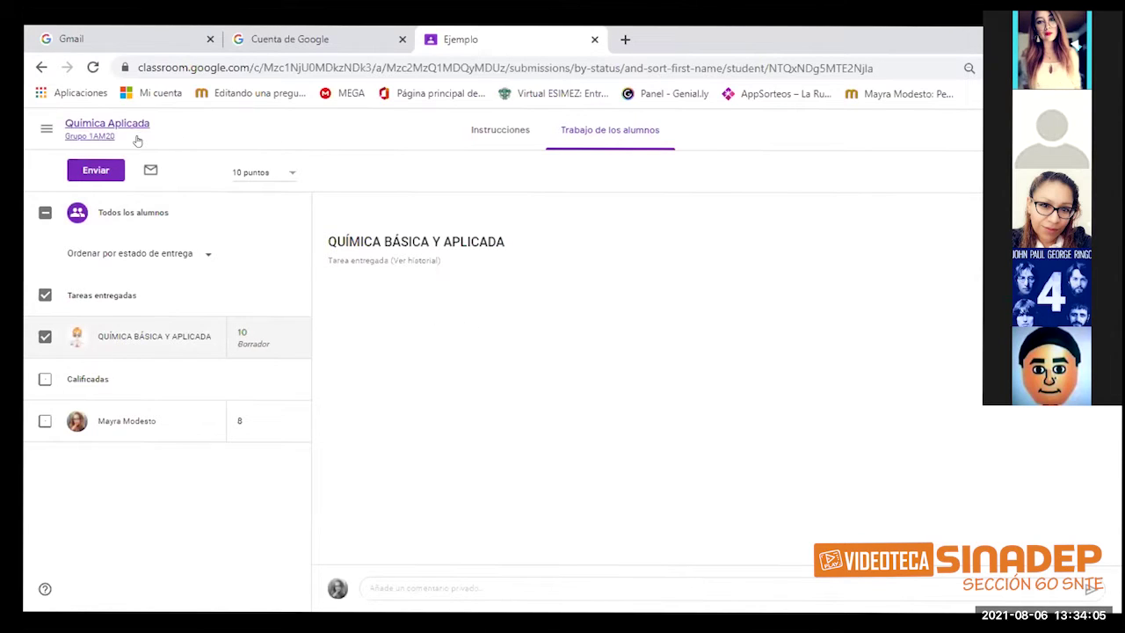
# From the class gradebook, open ejemplo 2 and enter draft grades of 9 for the first student and 6 for QUÍMICA BÁSICA Y APLICADA.
pyautogui.click(85, 126)
pyautogui.click(702, 130)
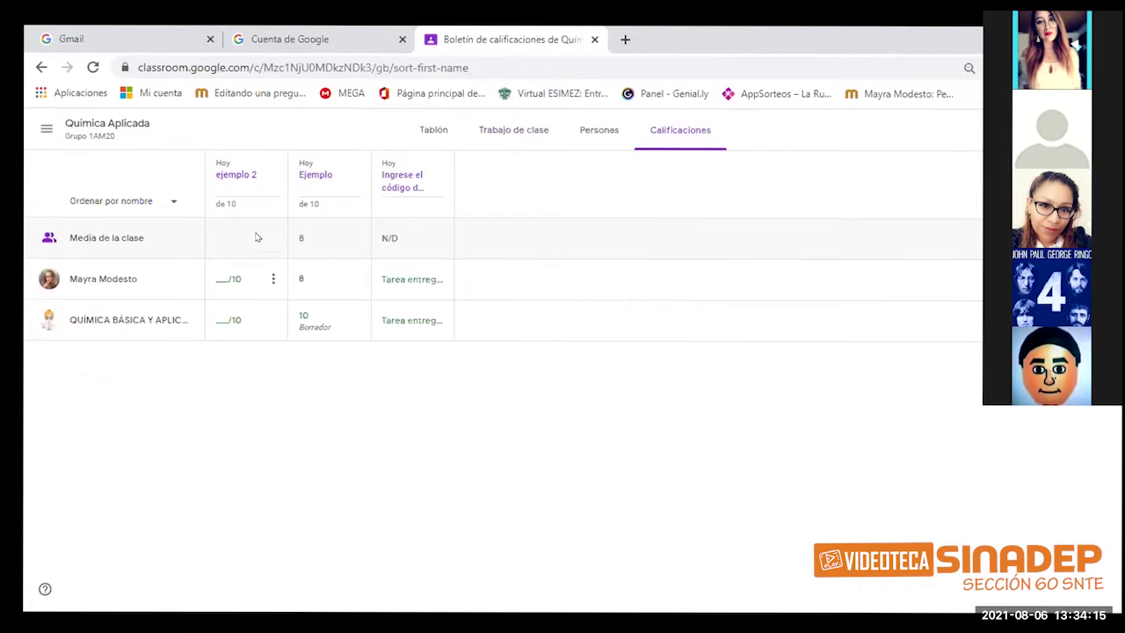
pyautogui.click(219, 278)
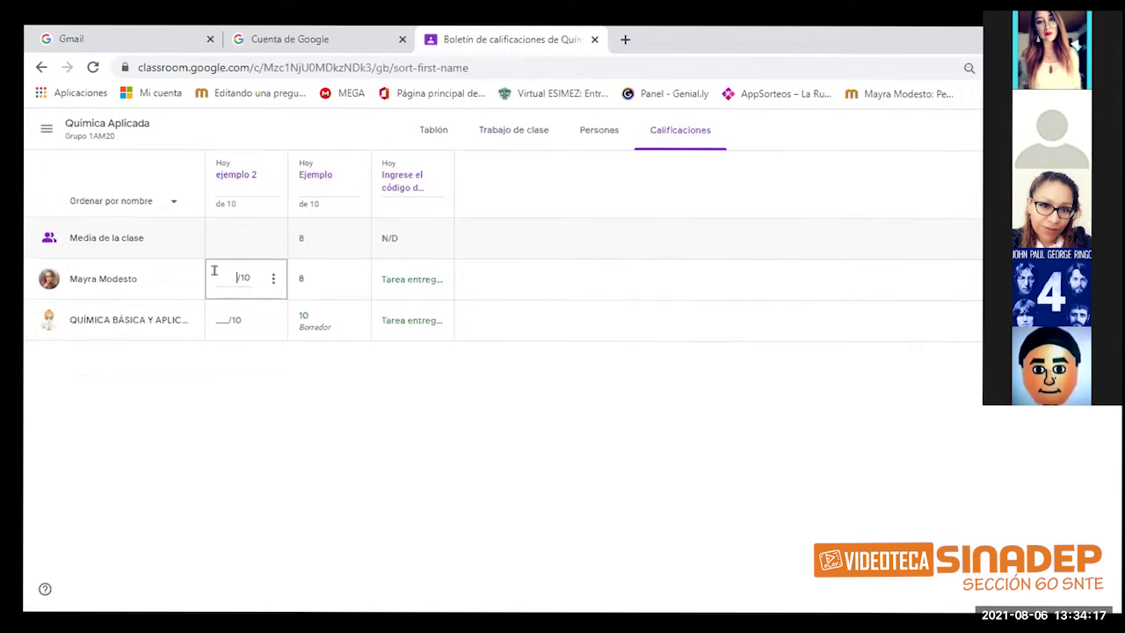
pyautogui.click(236, 175)
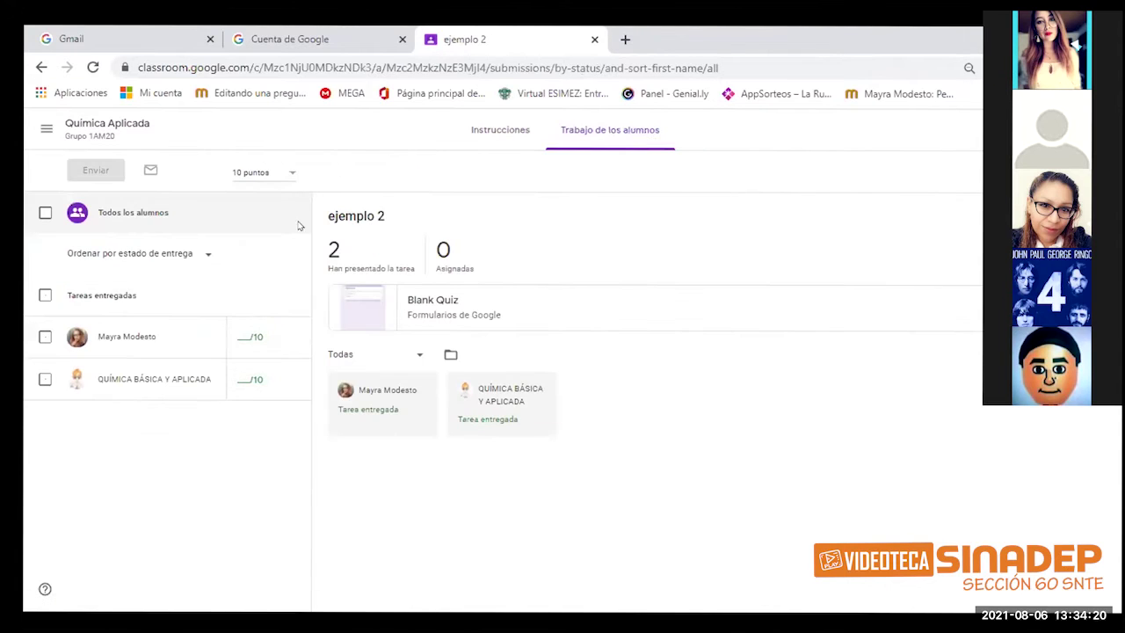
pyautogui.click(243, 335)
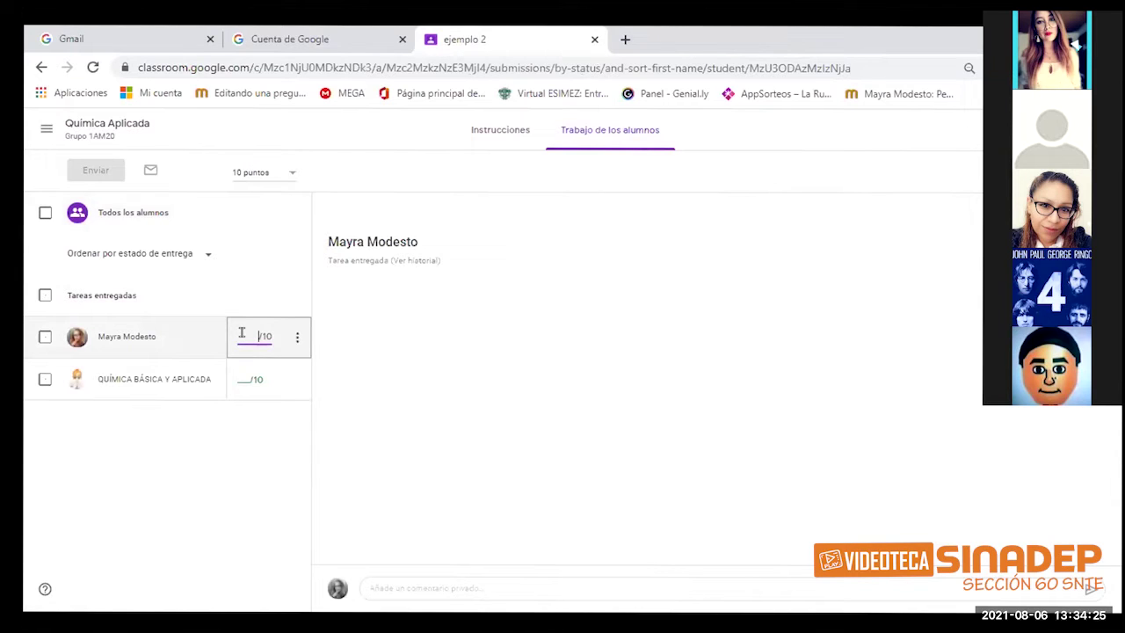
pyautogui.write('9')
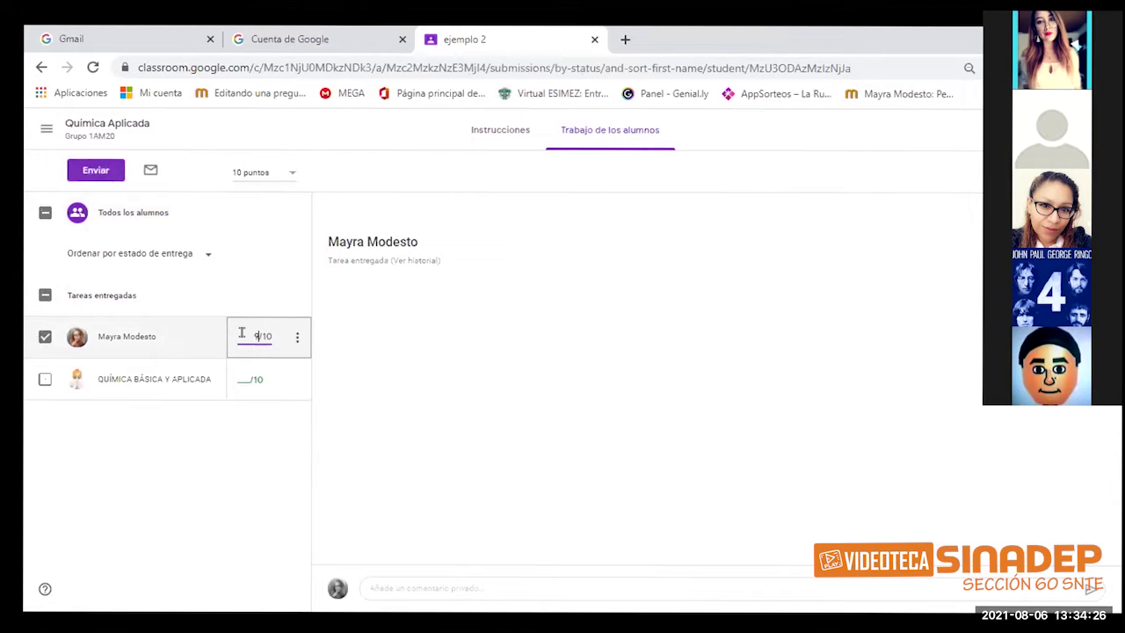
pyautogui.click(248, 380)
pyautogui.write('6')
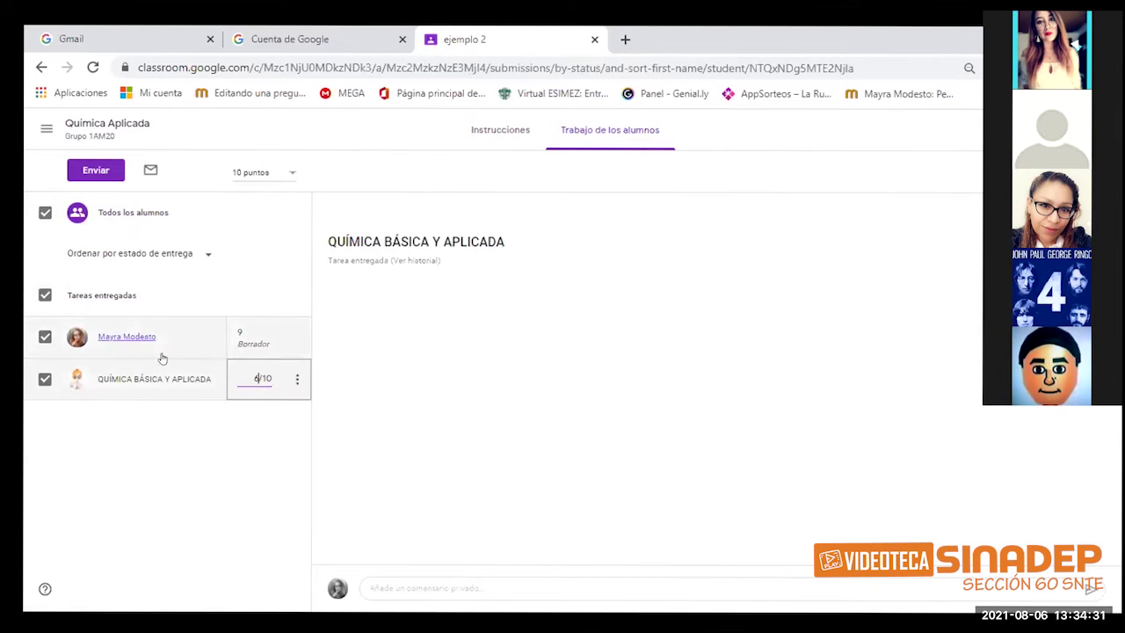
# Return the graded ejemplo 2 work to both students together, without a private comment.
pyautogui.click(201, 419)
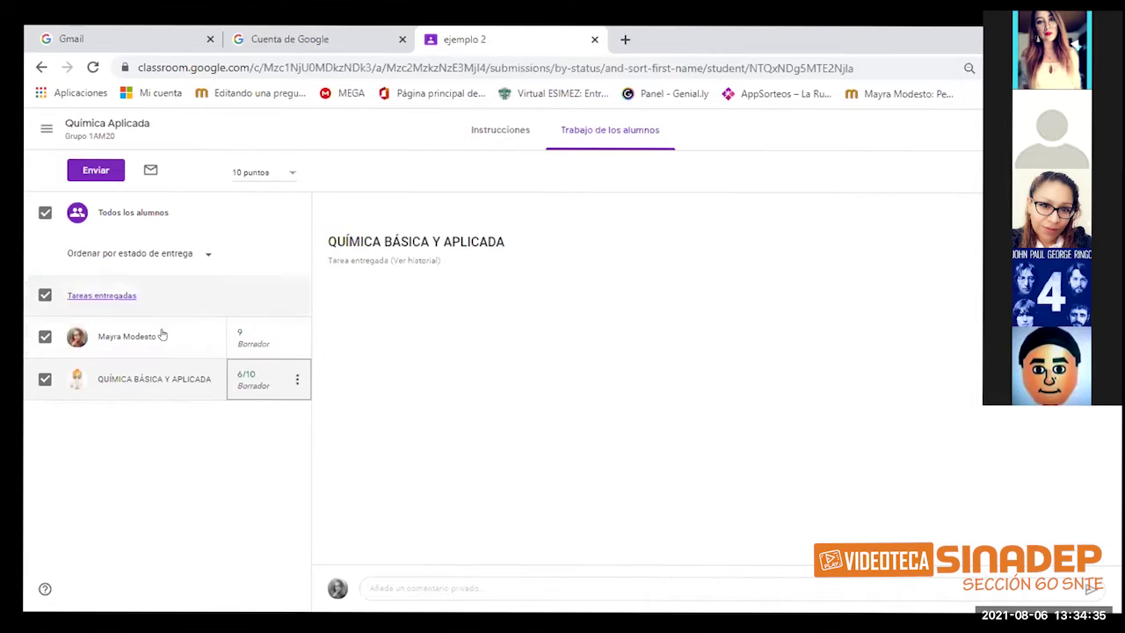
pyautogui.click(44, 338)
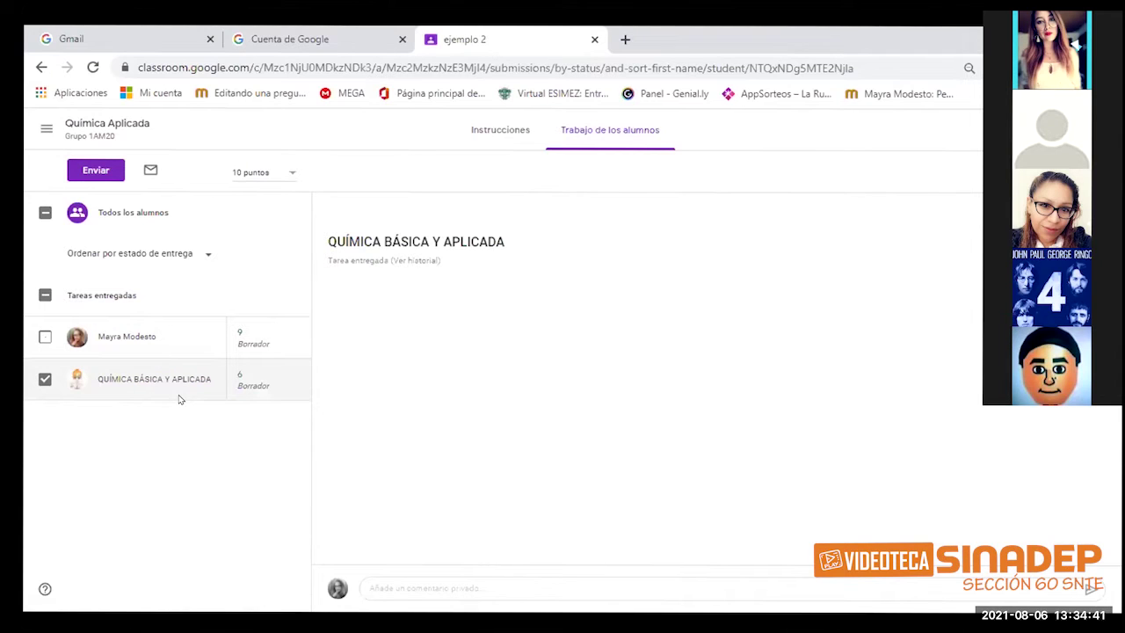
pyautogui.click(45, 336)
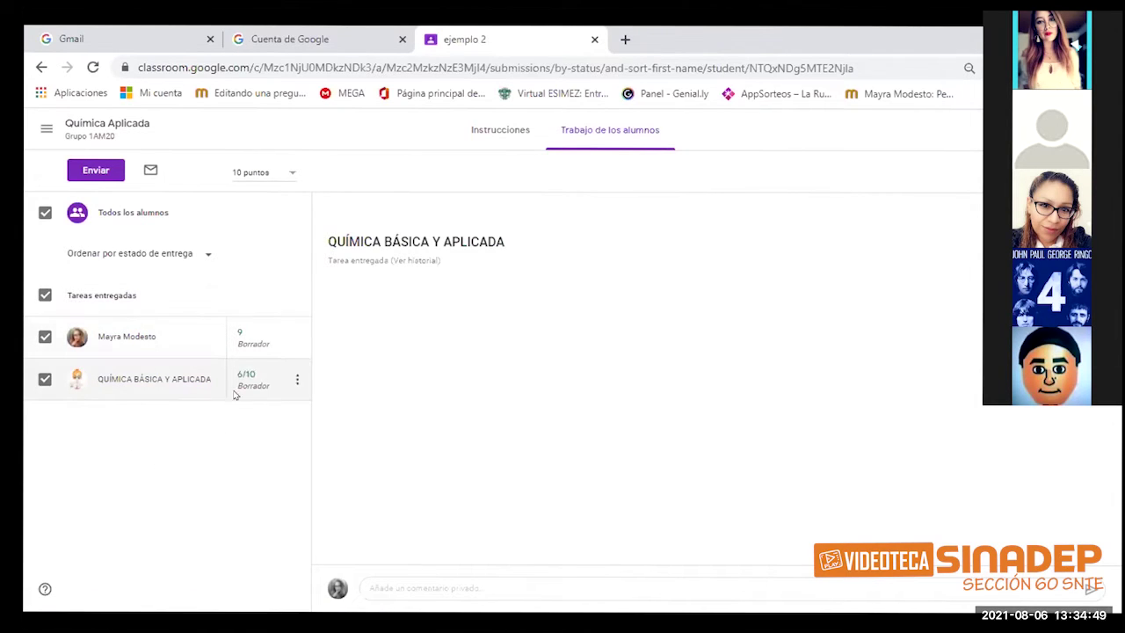
pyautogui.click(97, 171)
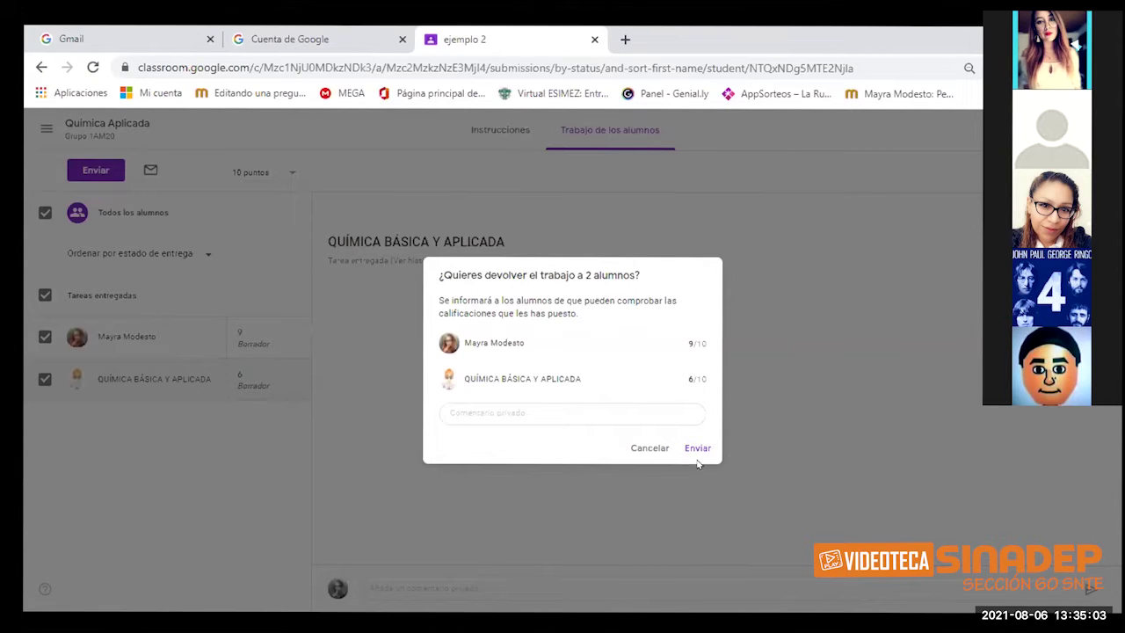
pyautogui.click(699, 450)
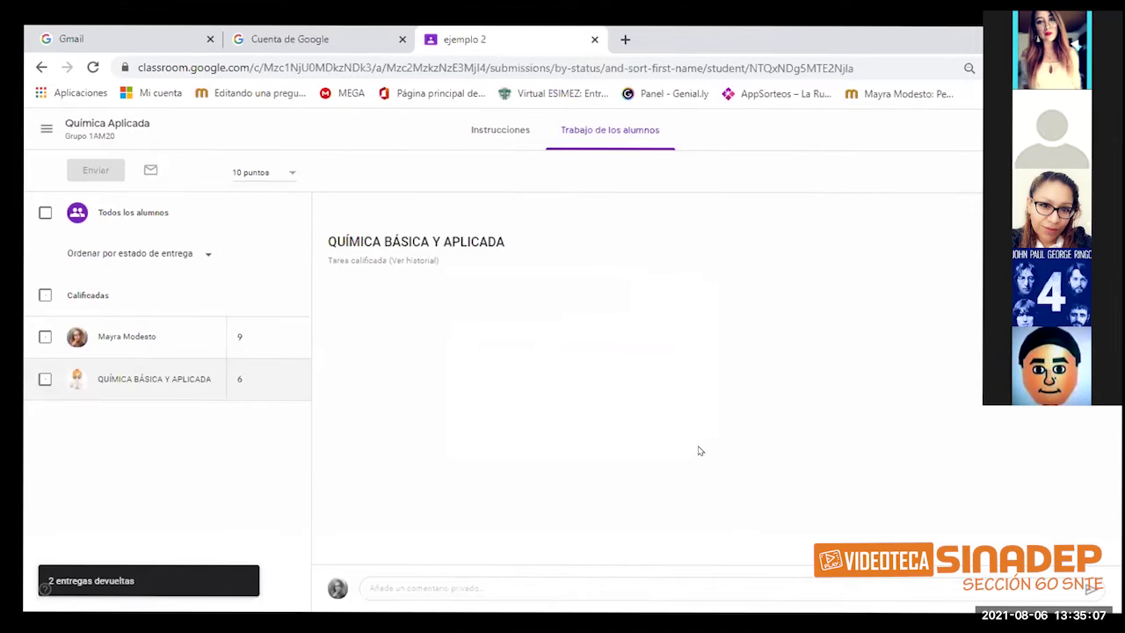
# From the class gradebook, open QUÍMICA BÁSICA Y APLICADA's ejemplo 2 submission, change the grade to 7 and return it.
pyautogui.click(97, 128)
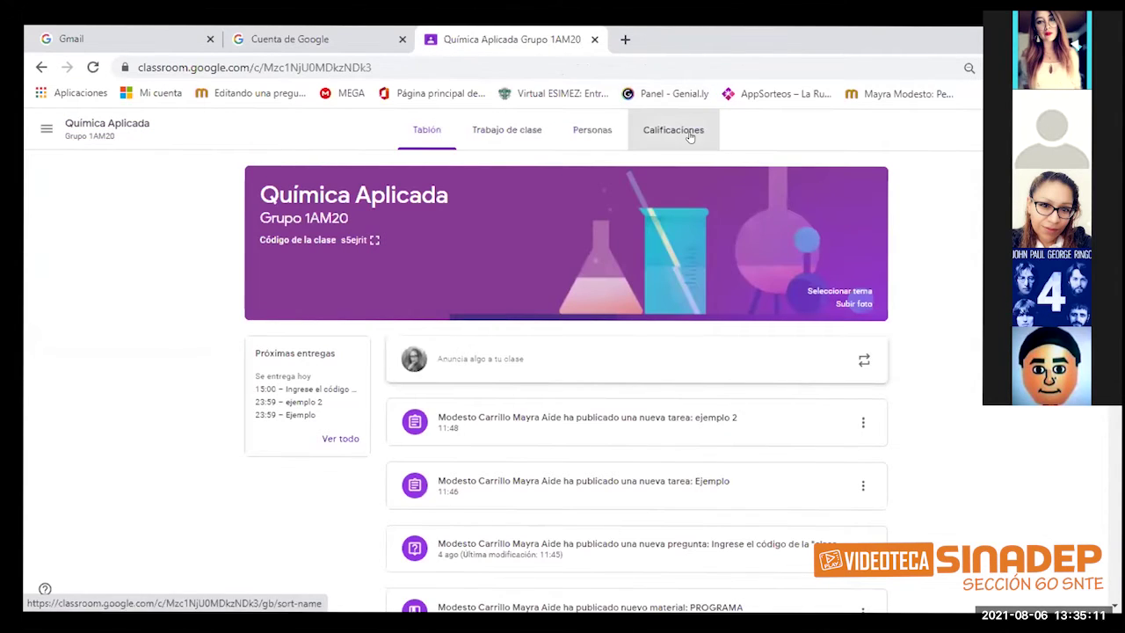
pyautogui.click(689, 134)
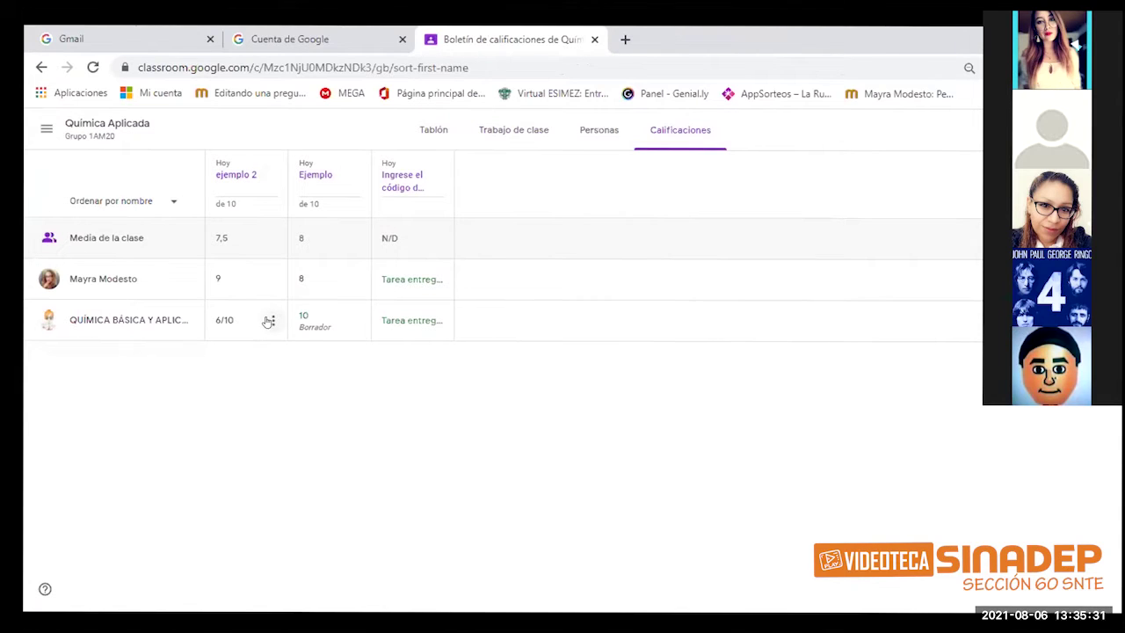
pyautogui.click(272, 321)
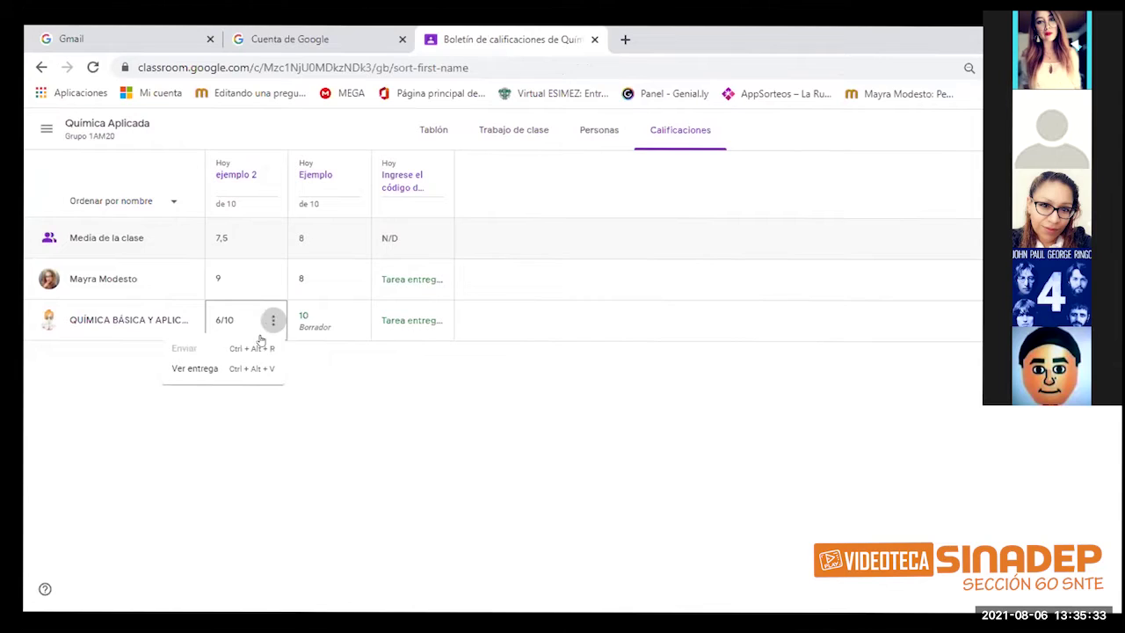
pyautogui.click(195, 370)
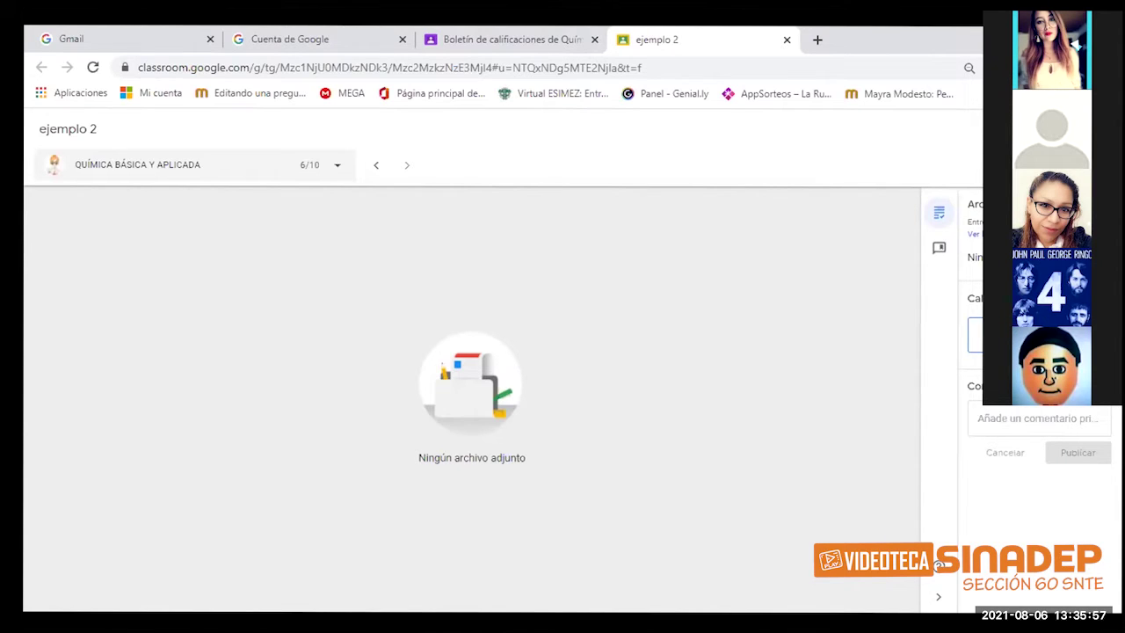
pyautogui.press('BackSpace')
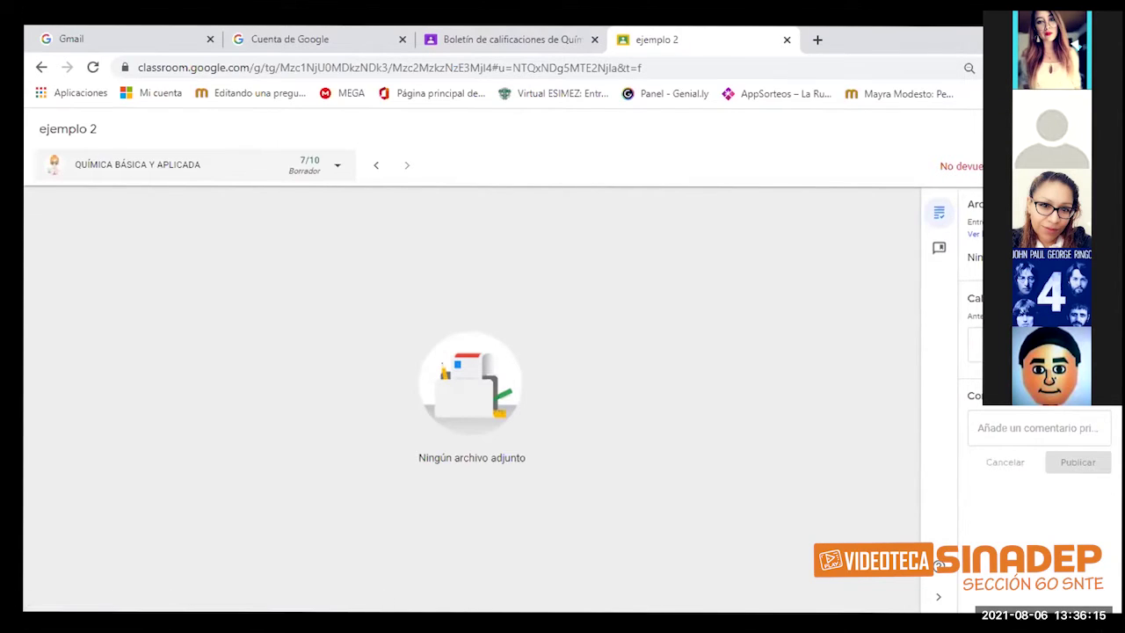
pyautogui.hotkey('alt', 'Left')
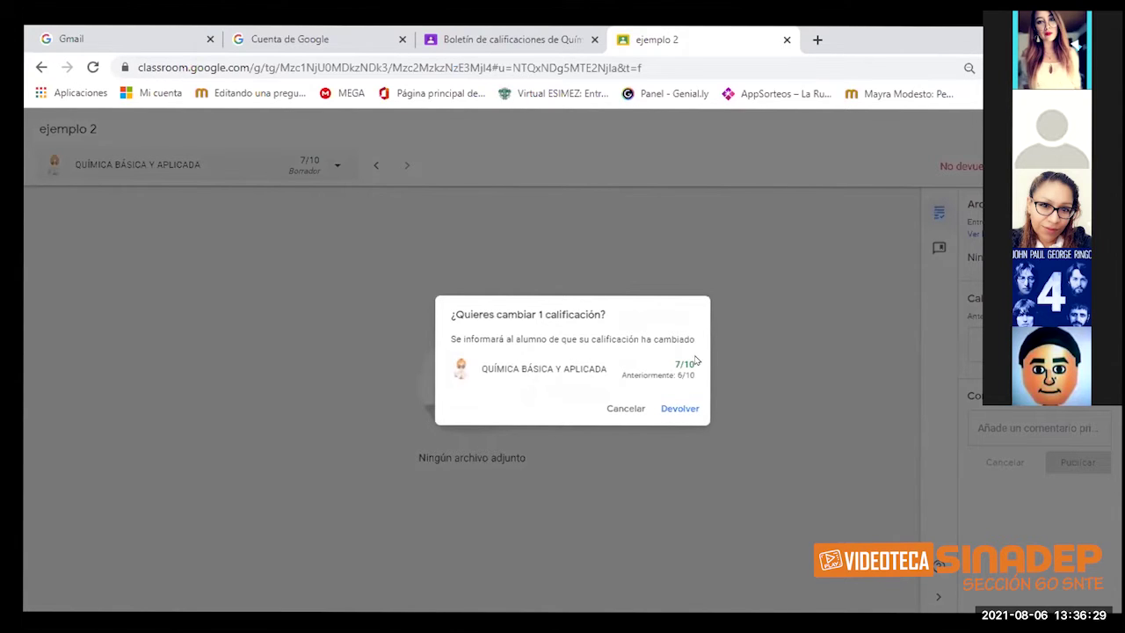
pyautogui.click(675, 406)
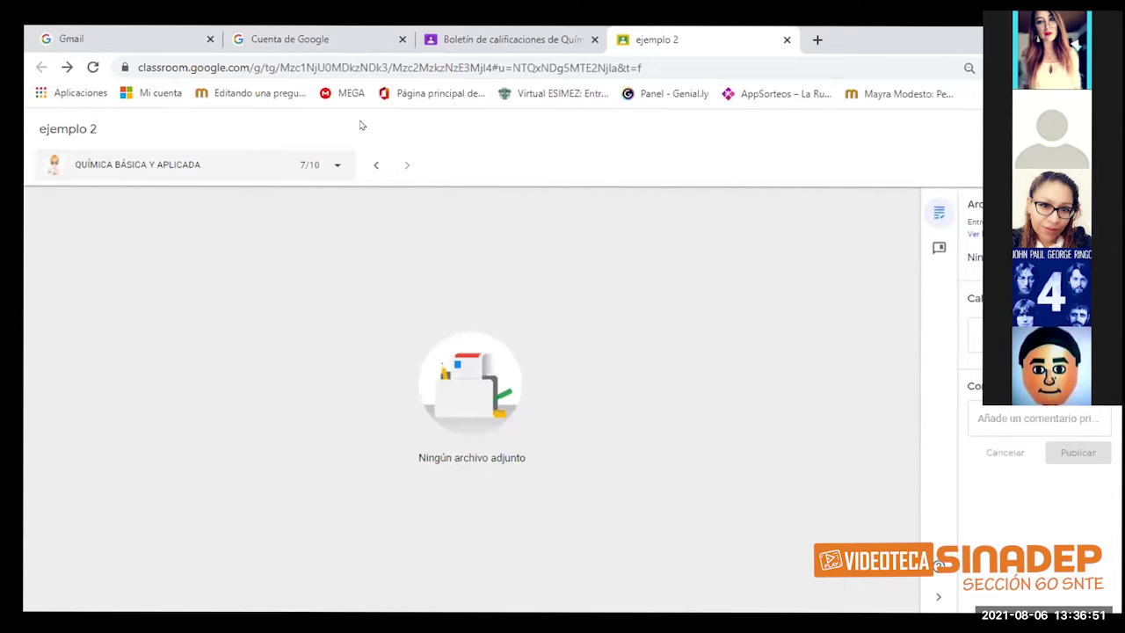
pyautogui.click(223, 165)
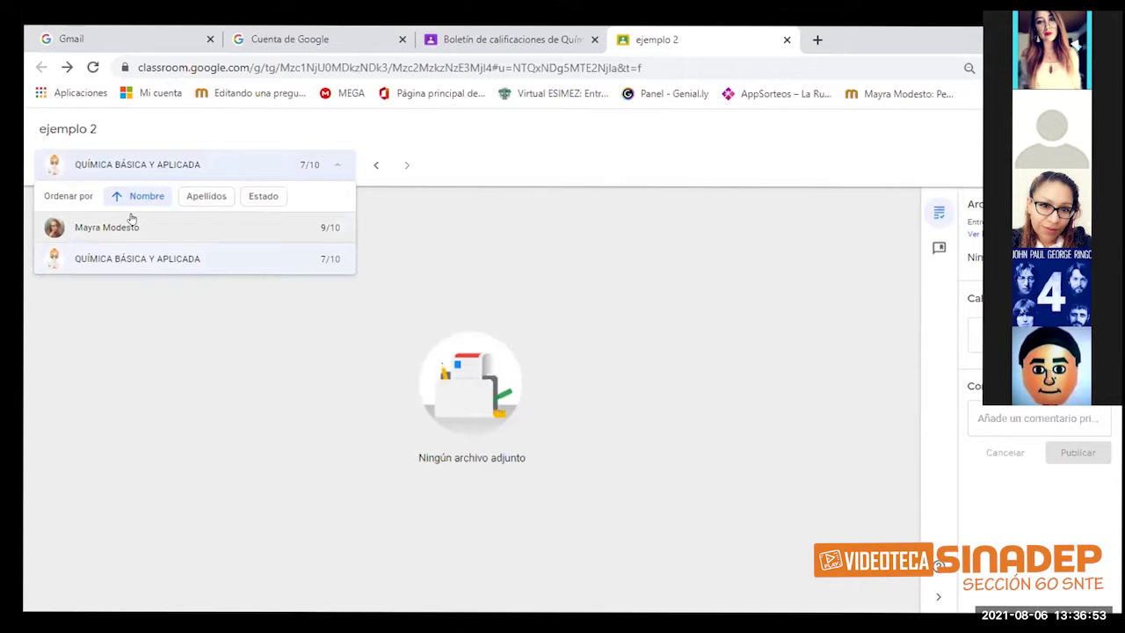
pyautogui.click(628, 255)
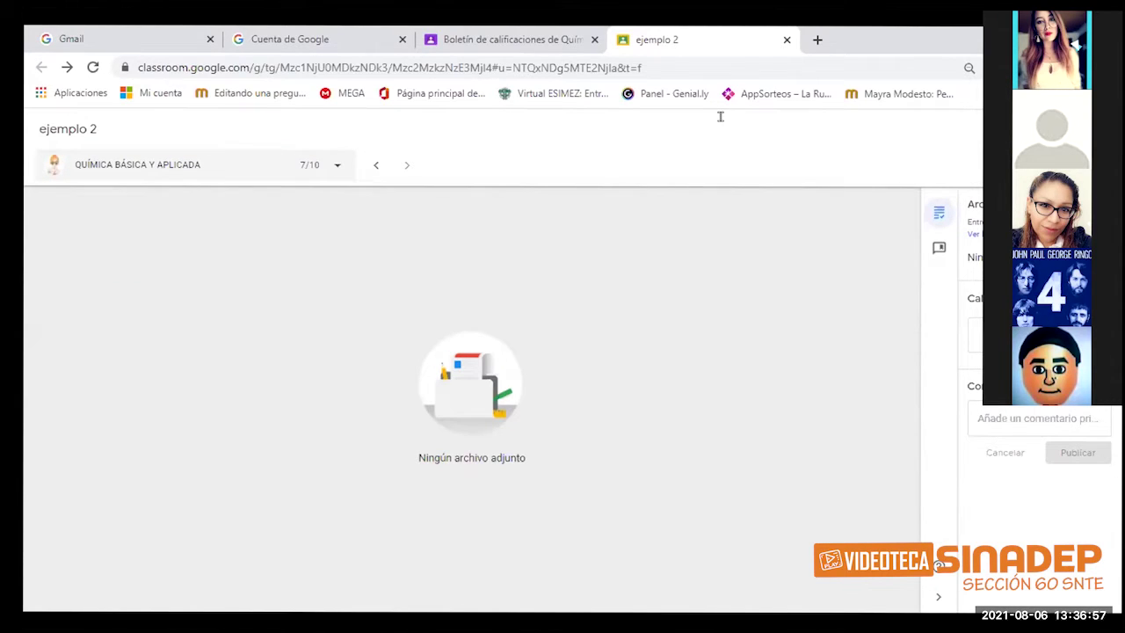
# Back in the class gradebook, return QUÍMICA BÁSICA Y APLICADA's Ejemplo work with the draft grade of 10 and no private comment.
pyautogui.click(556, 54)
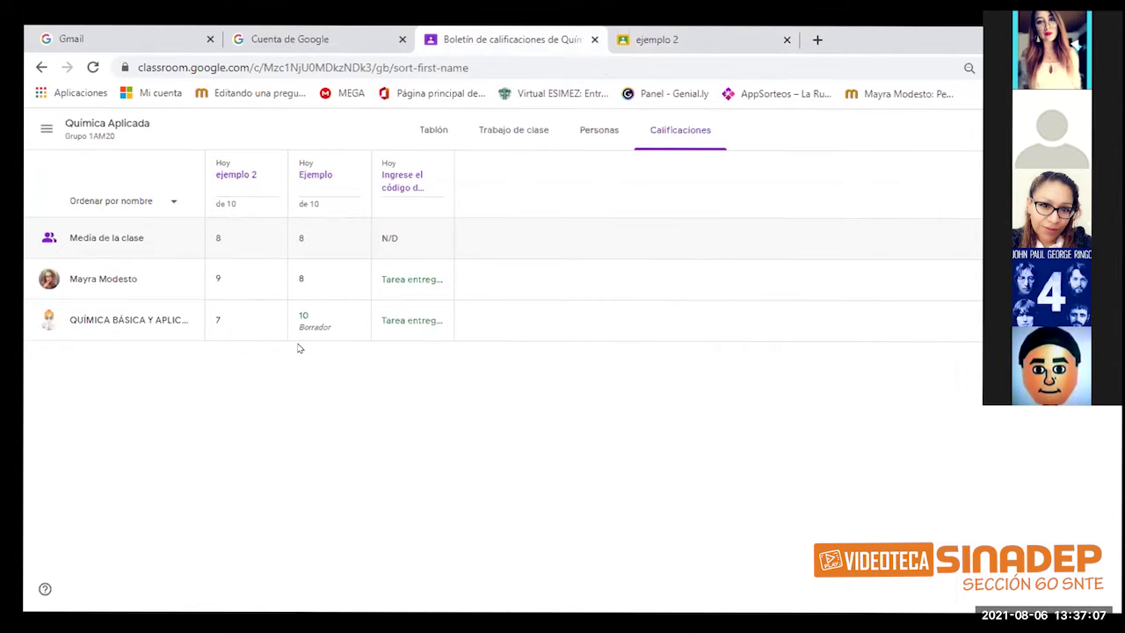
pyautogui.click(351, 322)
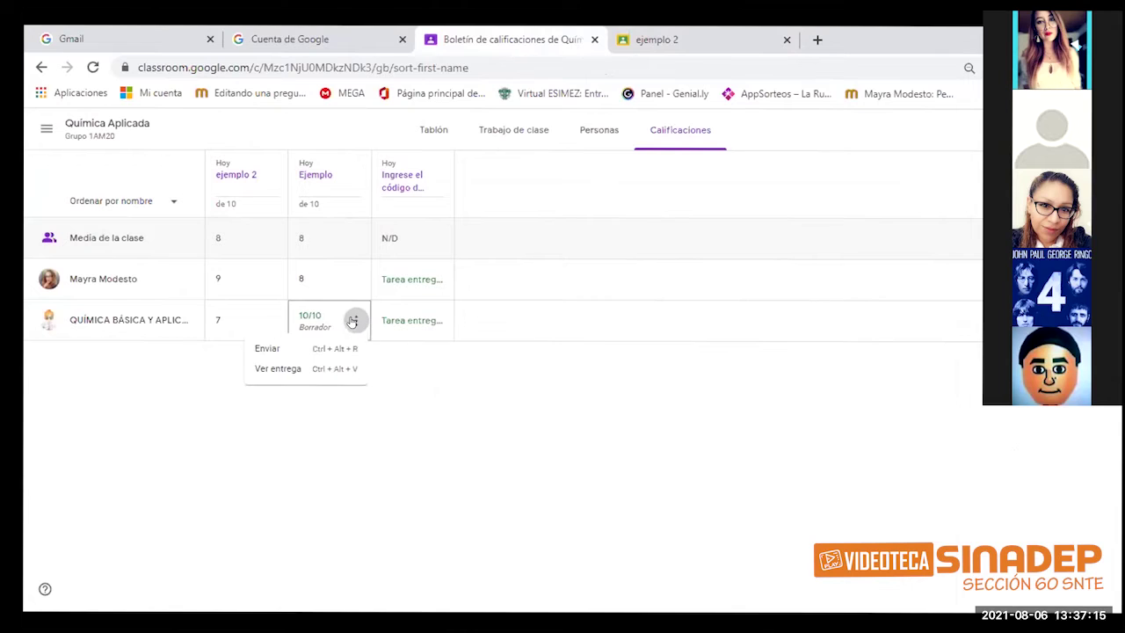
pyautogui.click(267, 349)
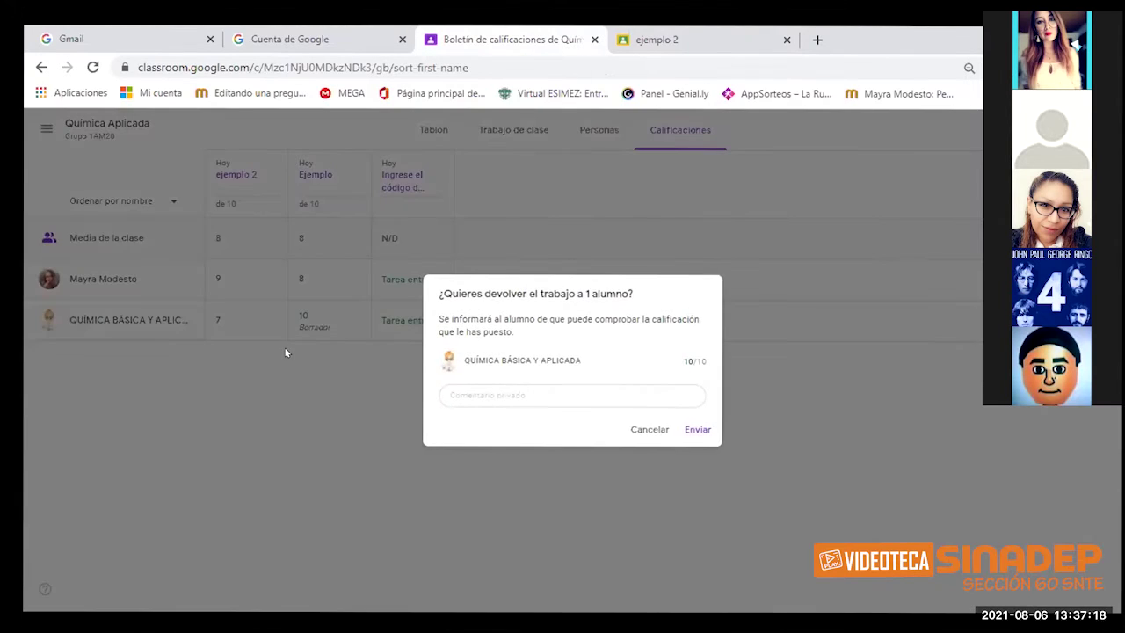
pyautogui.click(697, 432)
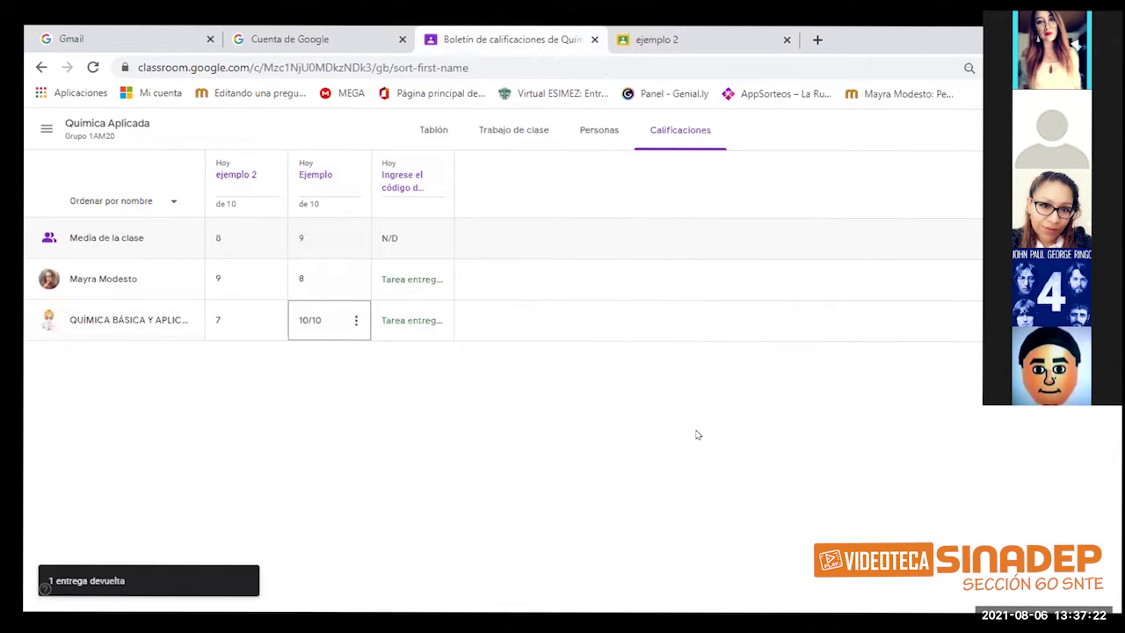
pyautogui.click(503, 473)
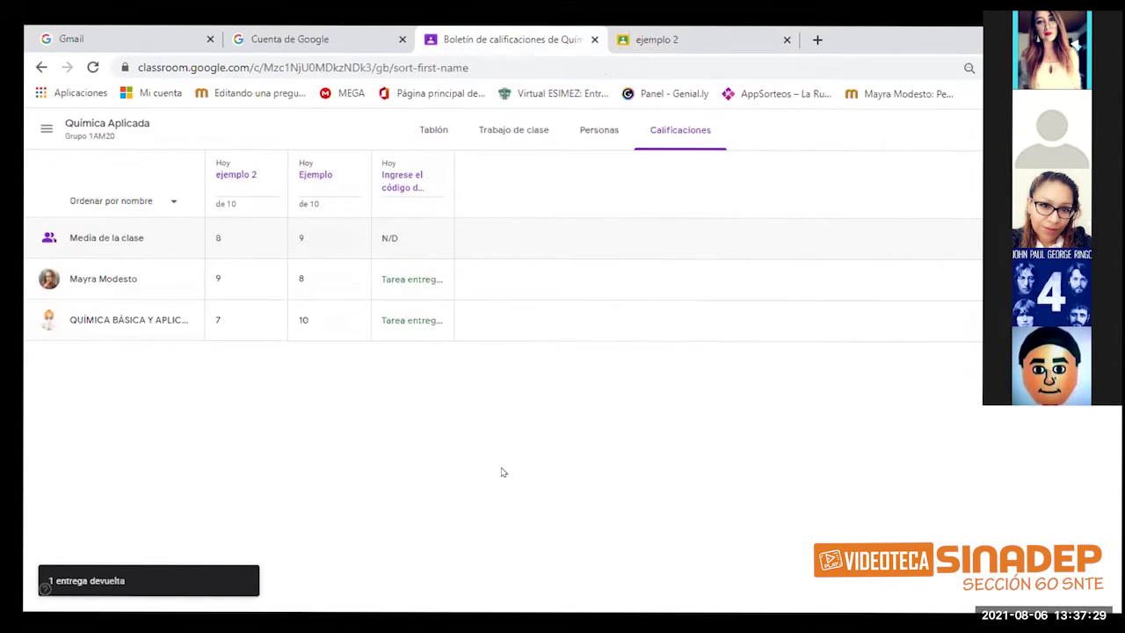
# From the class gradebook, open the student answers to the Ingrese el código question and check its points options.
pyautogui.click(509, 129)
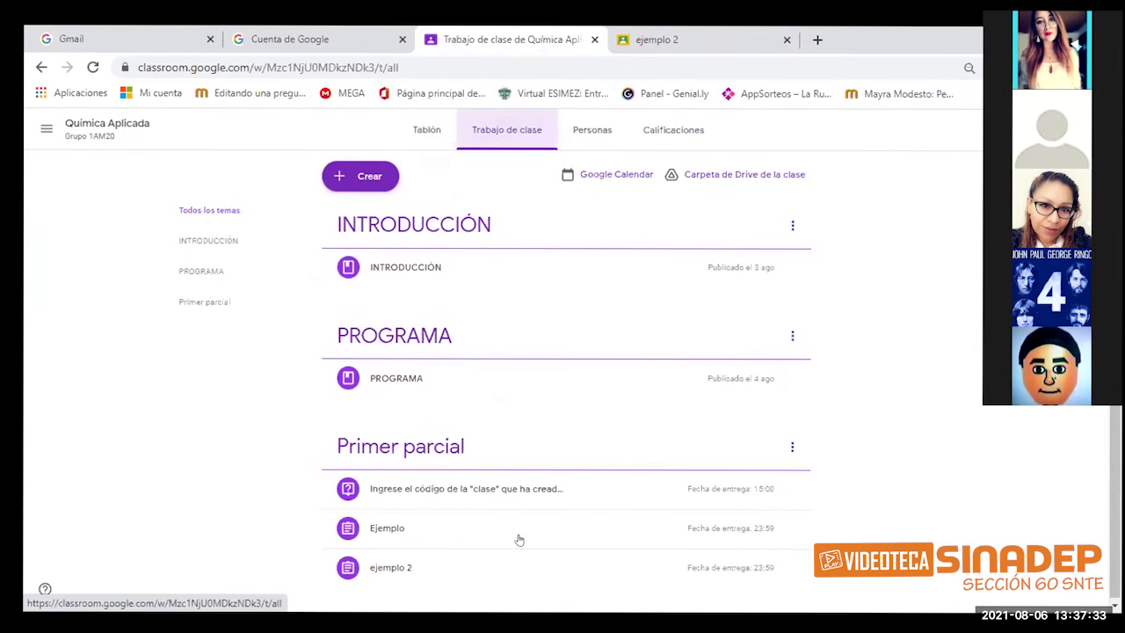
pyautogui.click(674, 134)
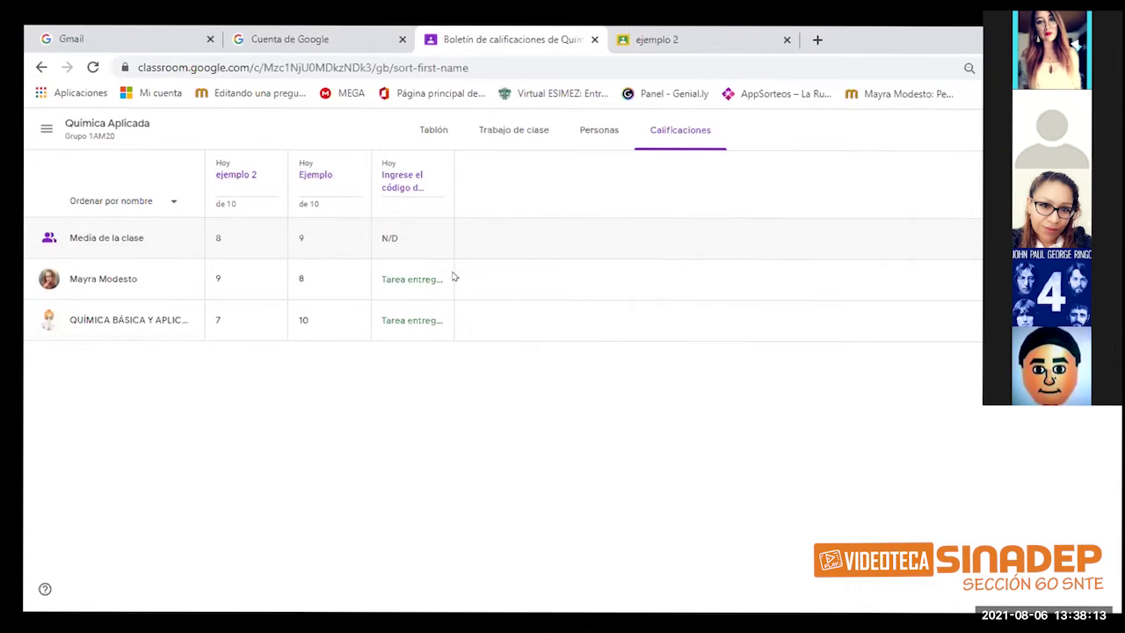
pyautogui.moveTo(442, 281)
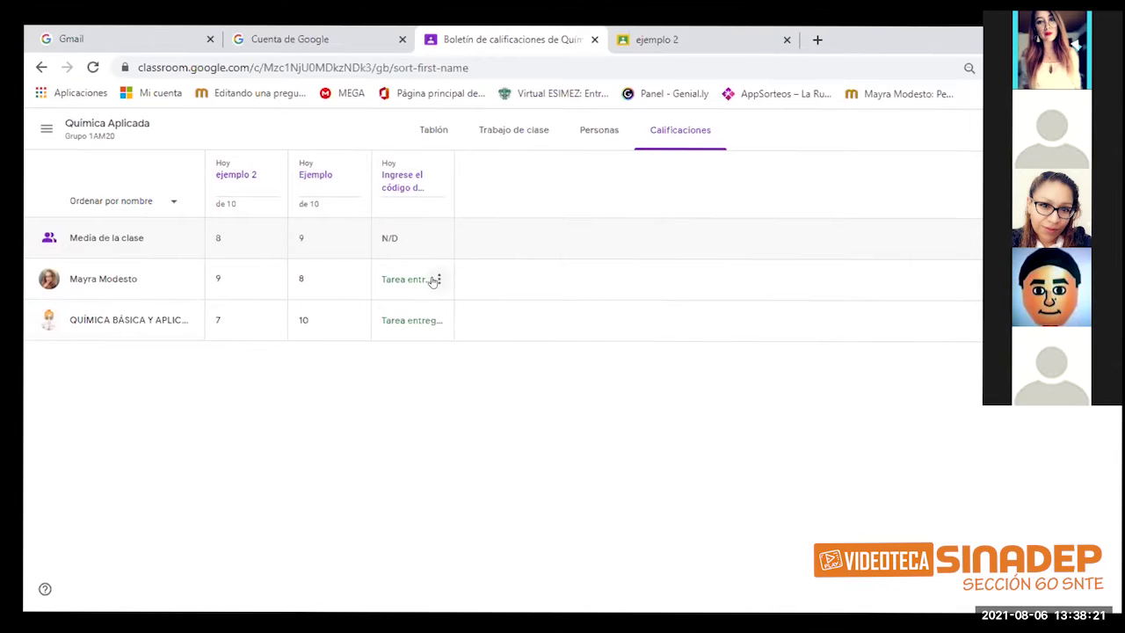
pyautogui.click(397, 187)
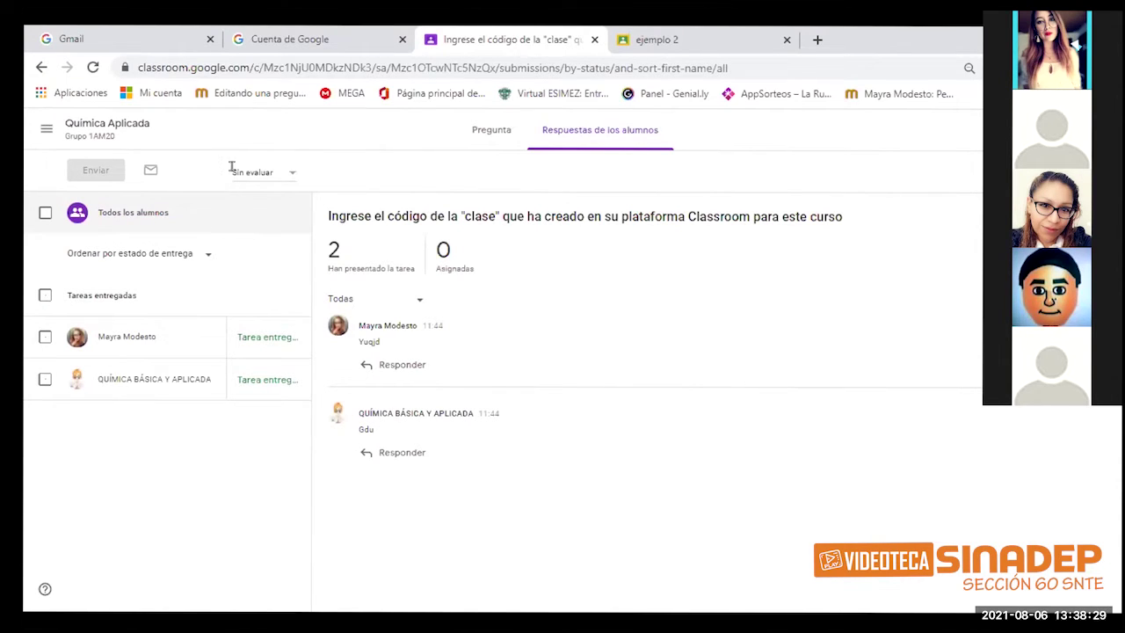
pyautogui.click(290, 174)
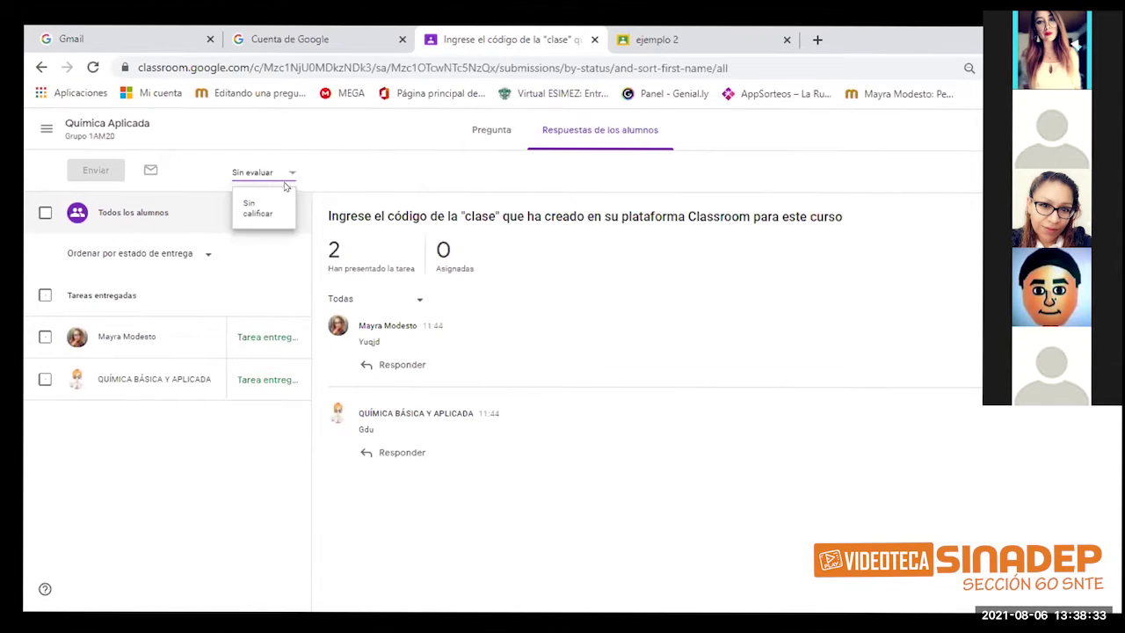
pyautogui.click(348, 178)
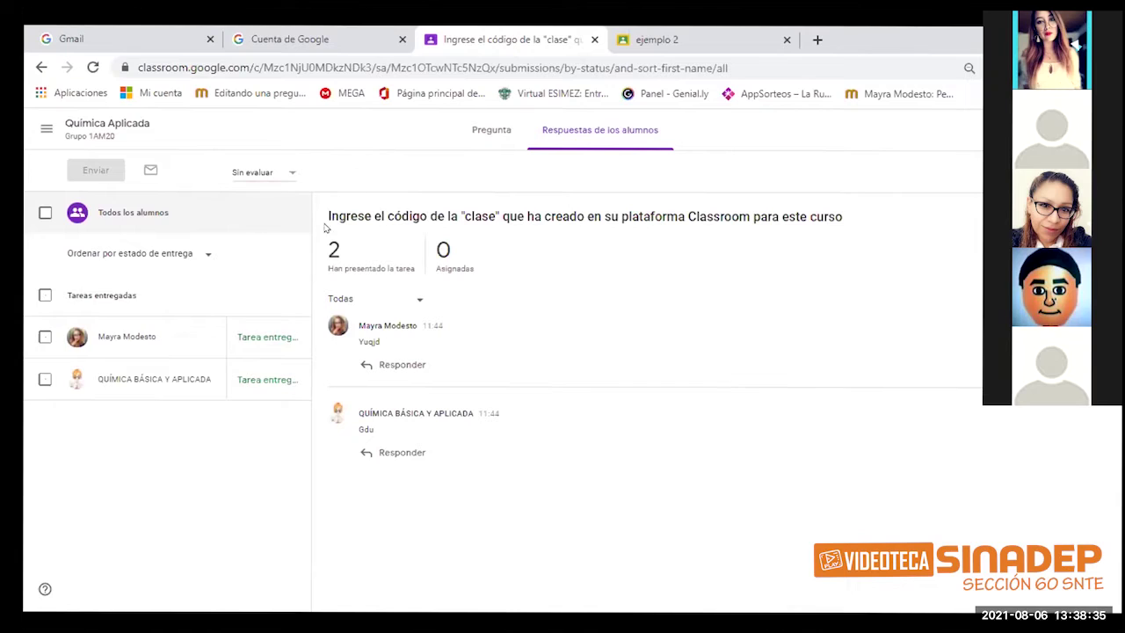
# Return the first student's answer to the Ingrese el código question without a grade.
pyautogui.moveTo(300, 345)
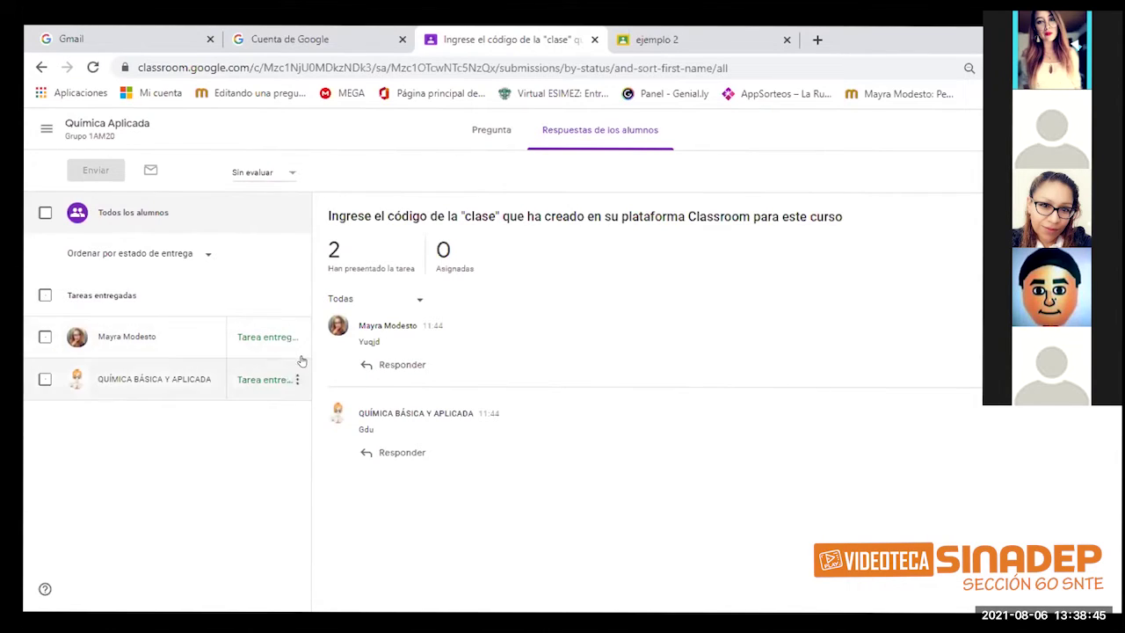
pyautogui.click(297, 338)
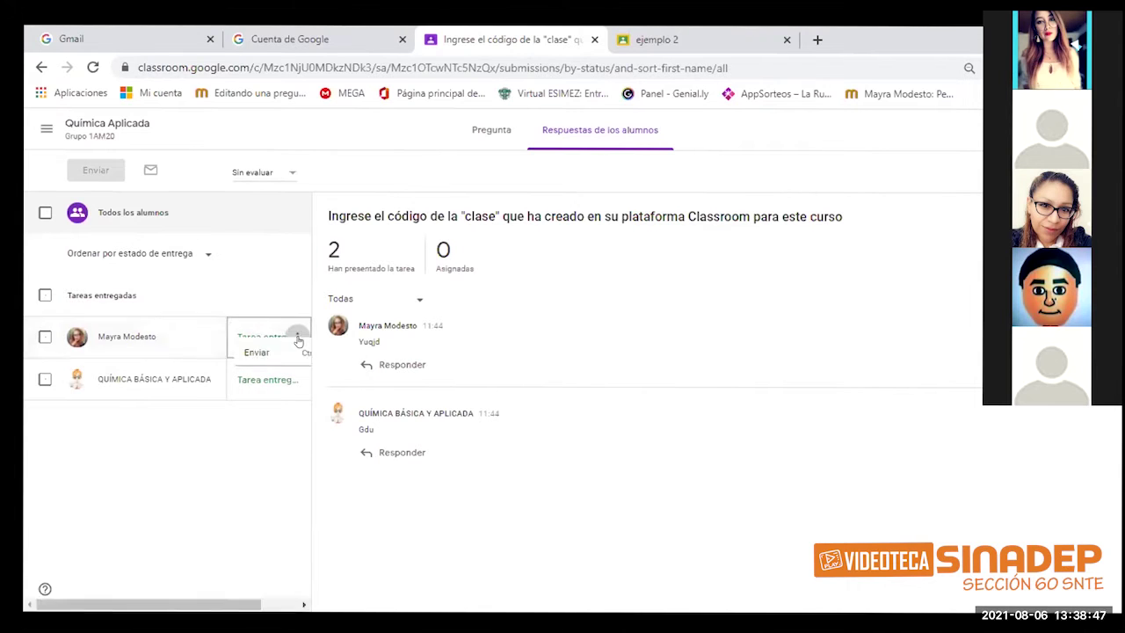
pyautogui.click(260, 365)
pyautogui.press('Return')
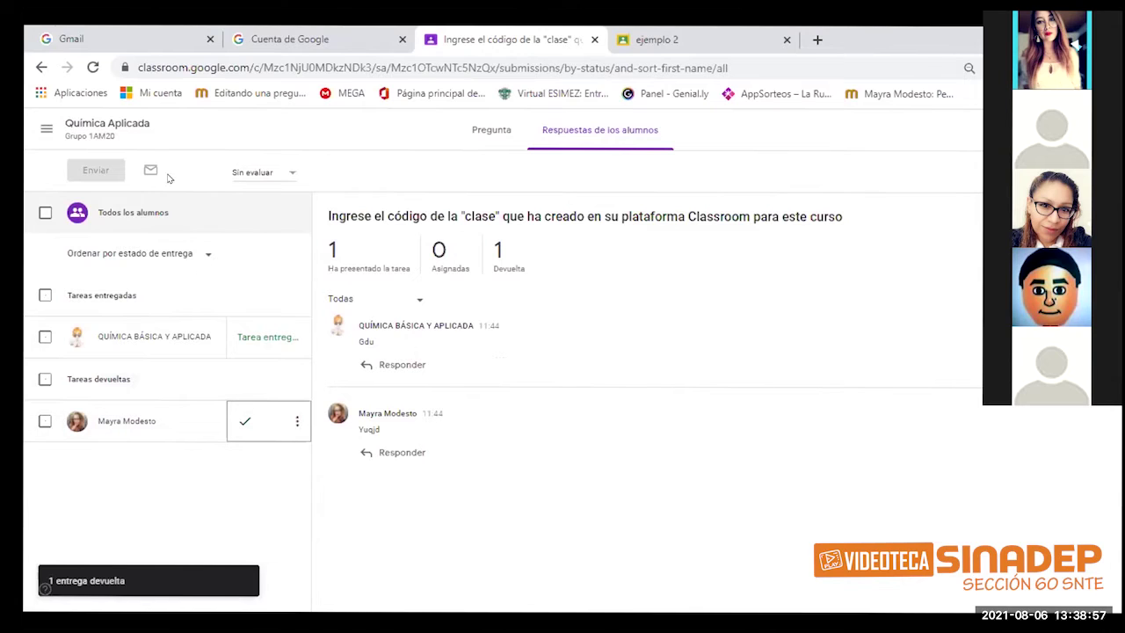
# From the class gradebook, open QUÍMICA BÁSICA Y APLICADA's answer to the Ingrese el código question and return it without a private comment.
pyautogui.click(125, 128)
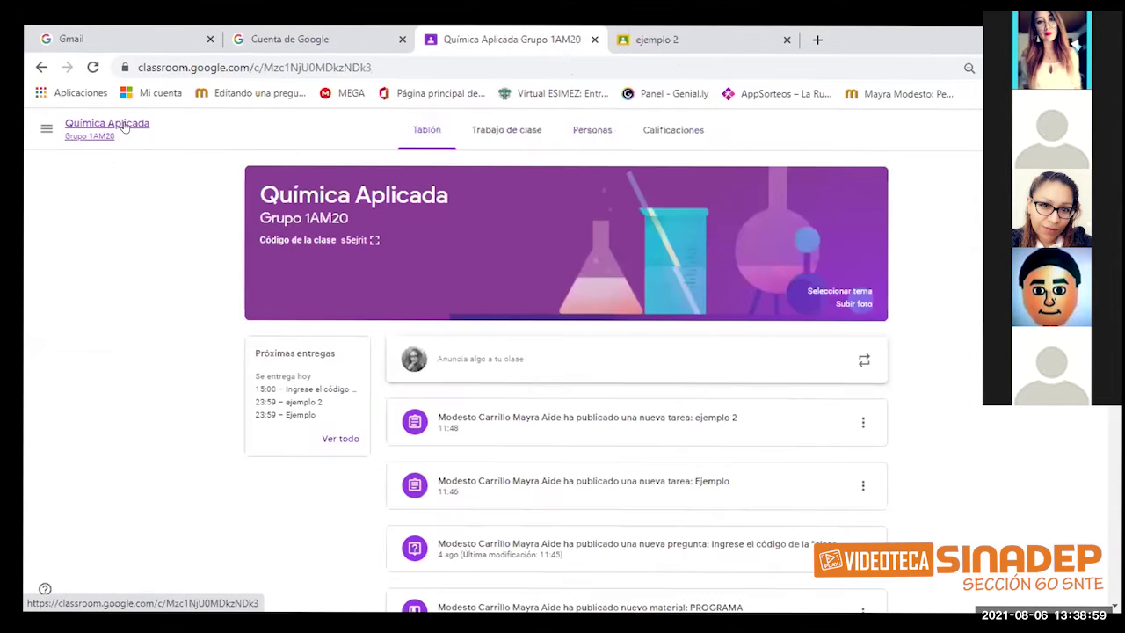
pyautogui.click(680, 129)
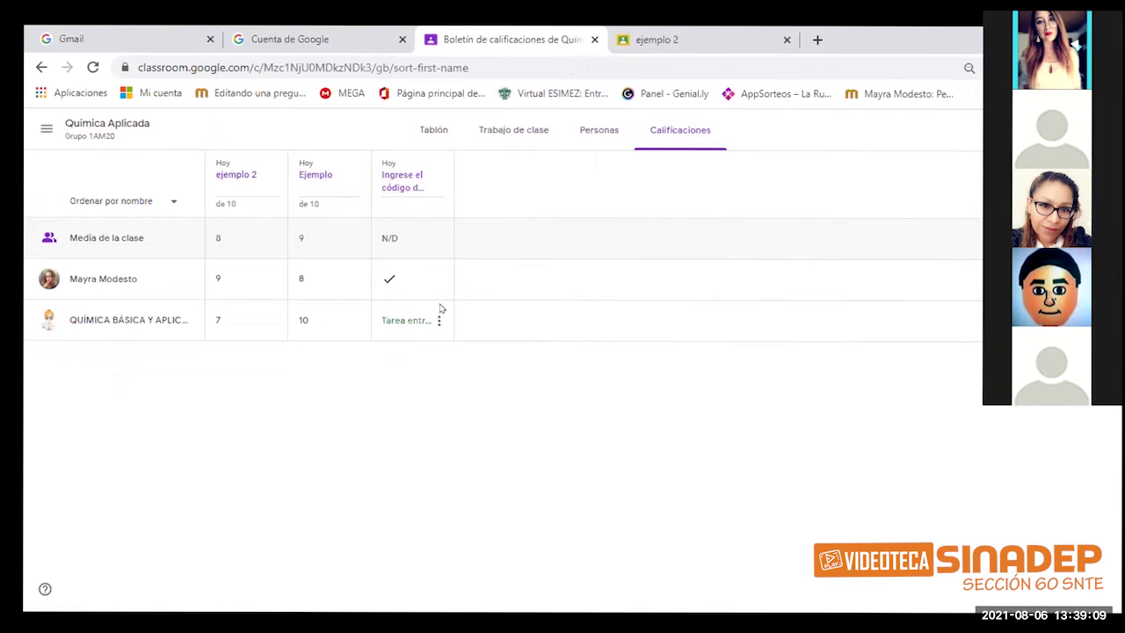
pyautogui.click(437, 323)
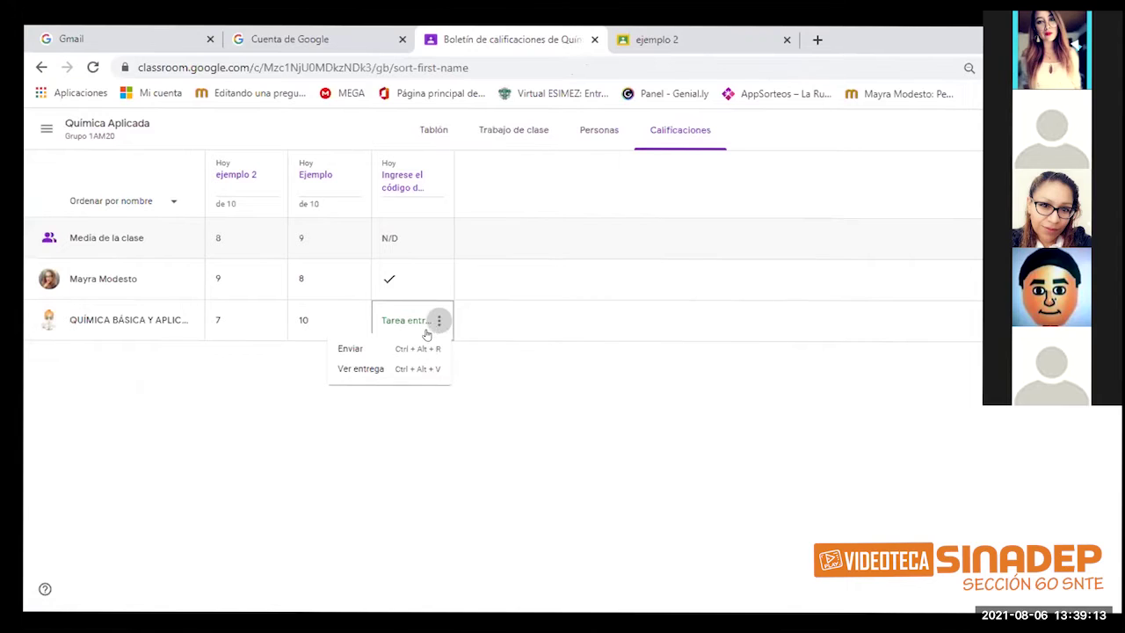
pyautogui.click(359, 368)
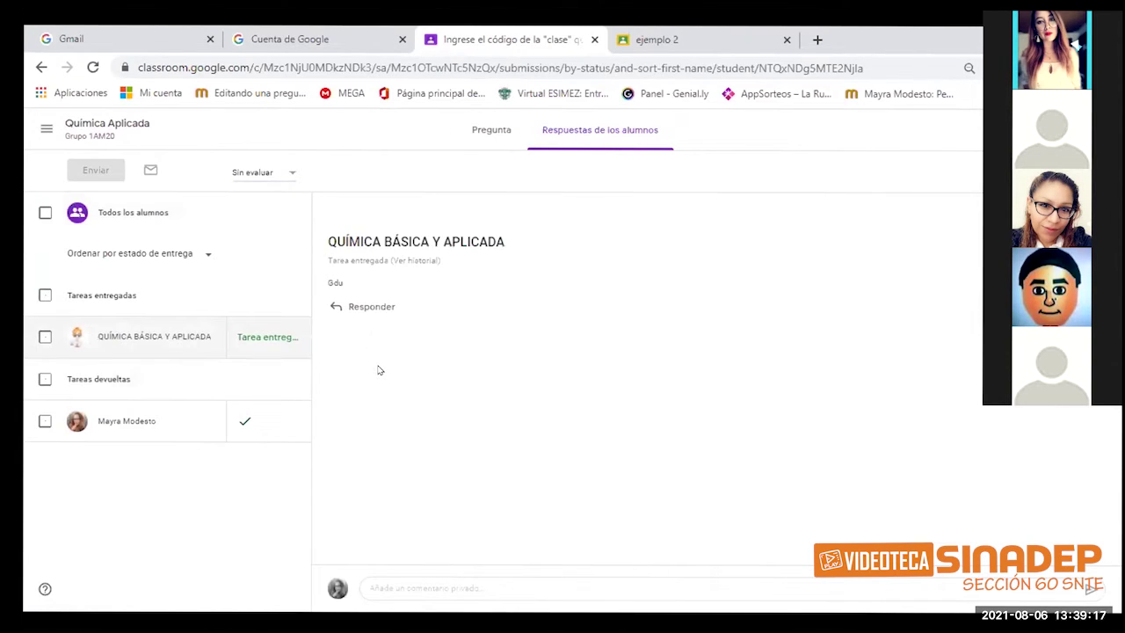
pyautogui.click(296, 337)
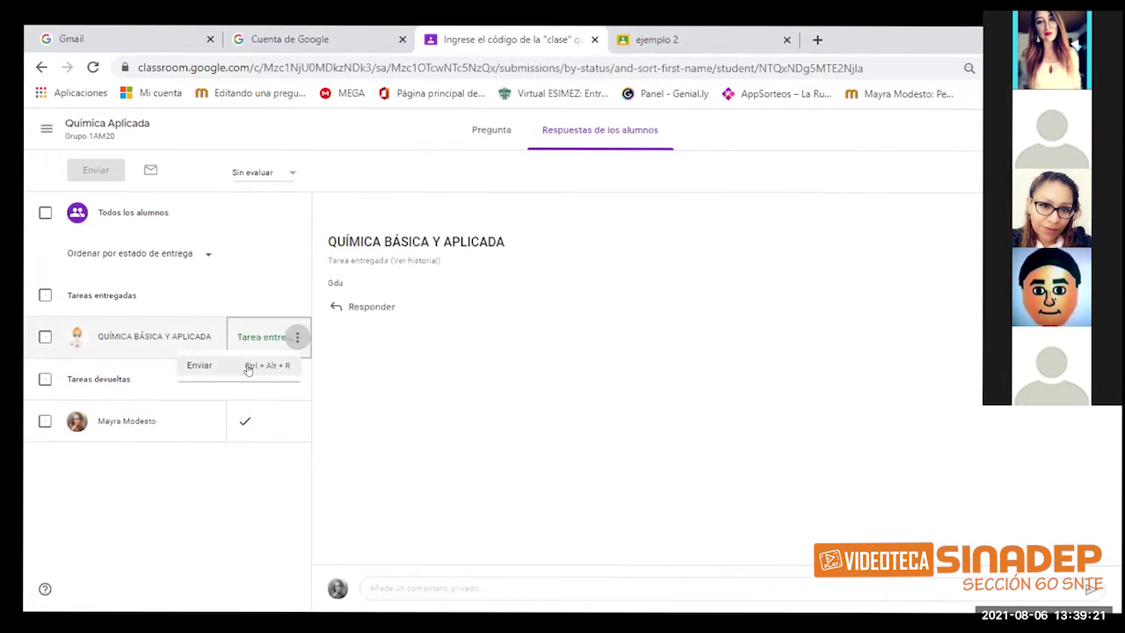
pyautogui.click(241, 368)
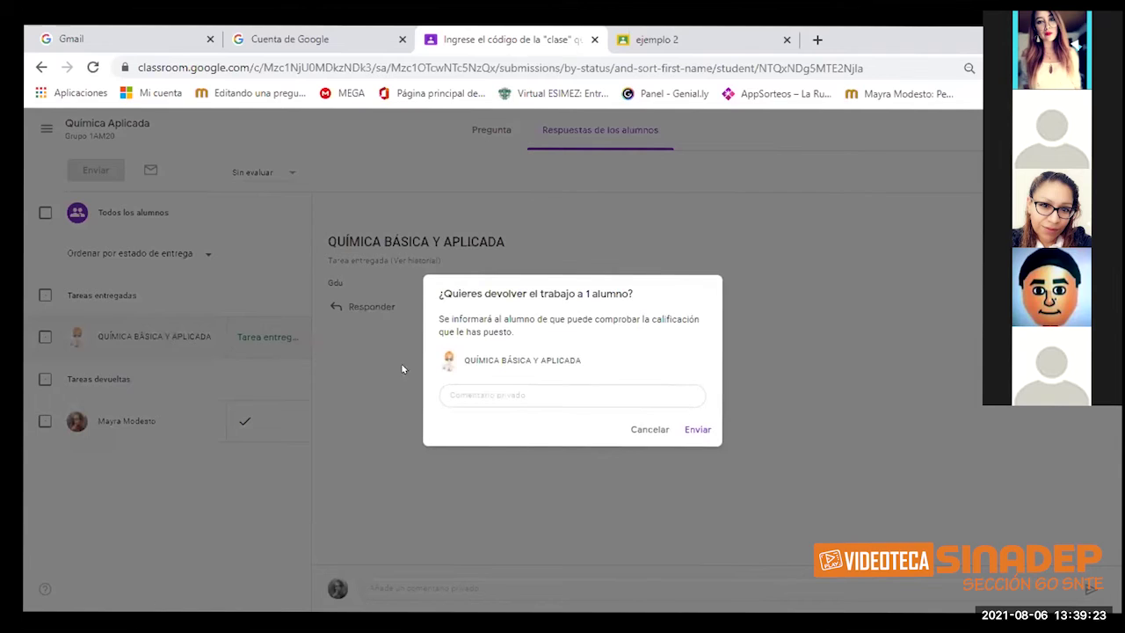
pyautogui.click(704, 433)
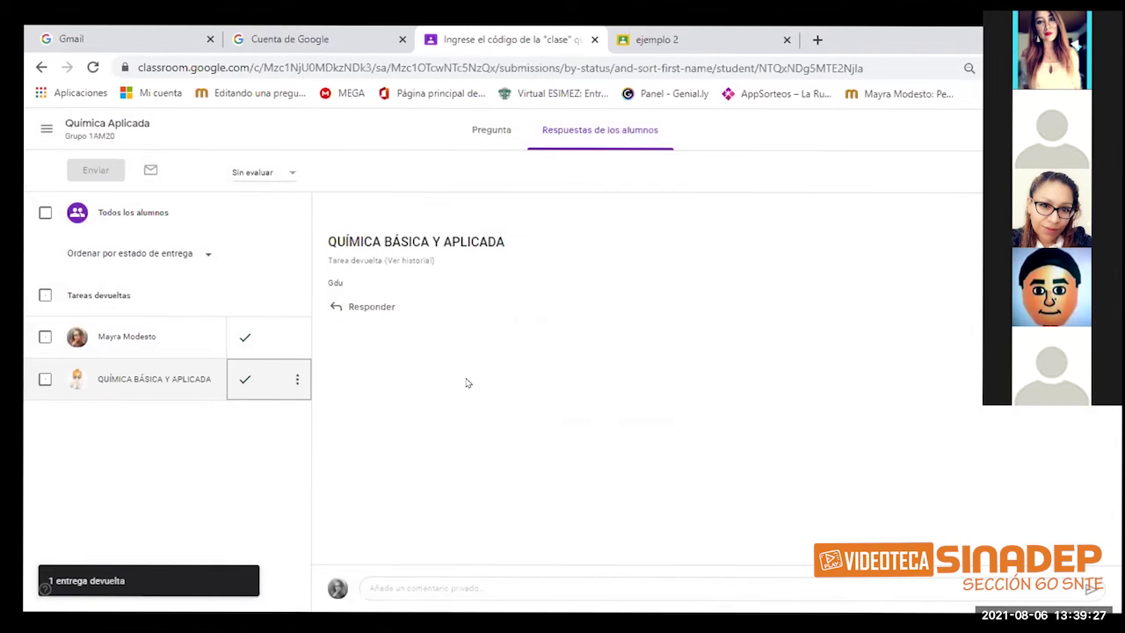
# From the class gradebook, open the class settings and review the details, General and Calificaciones sections, leaving them unchanged.
pyautogui.click(104, 136)
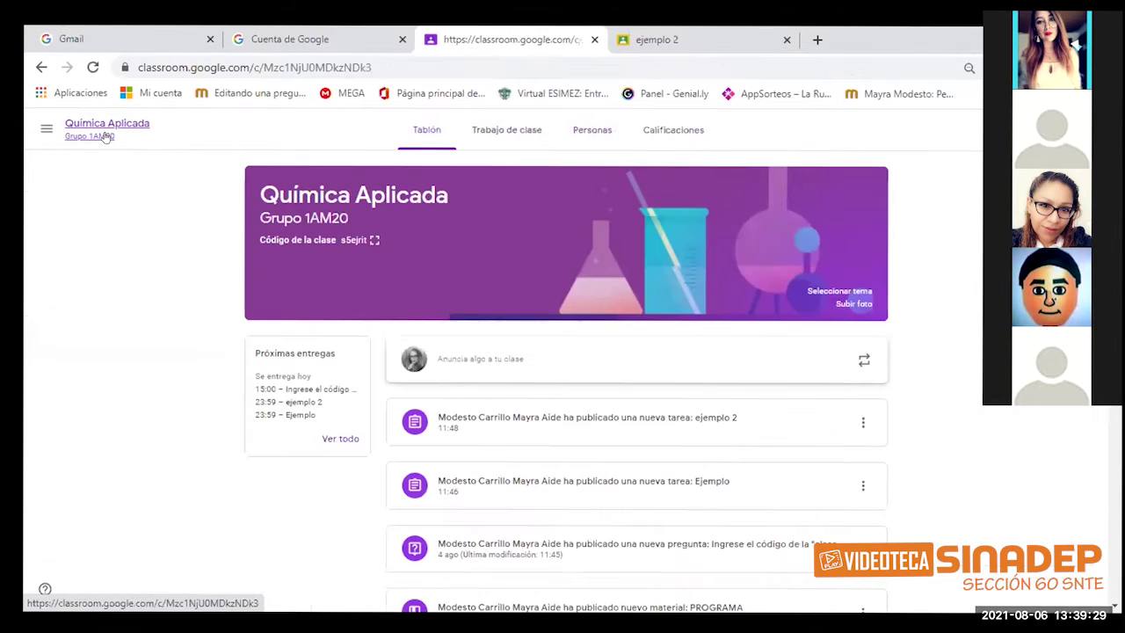
pyautogui.click(686, 143)
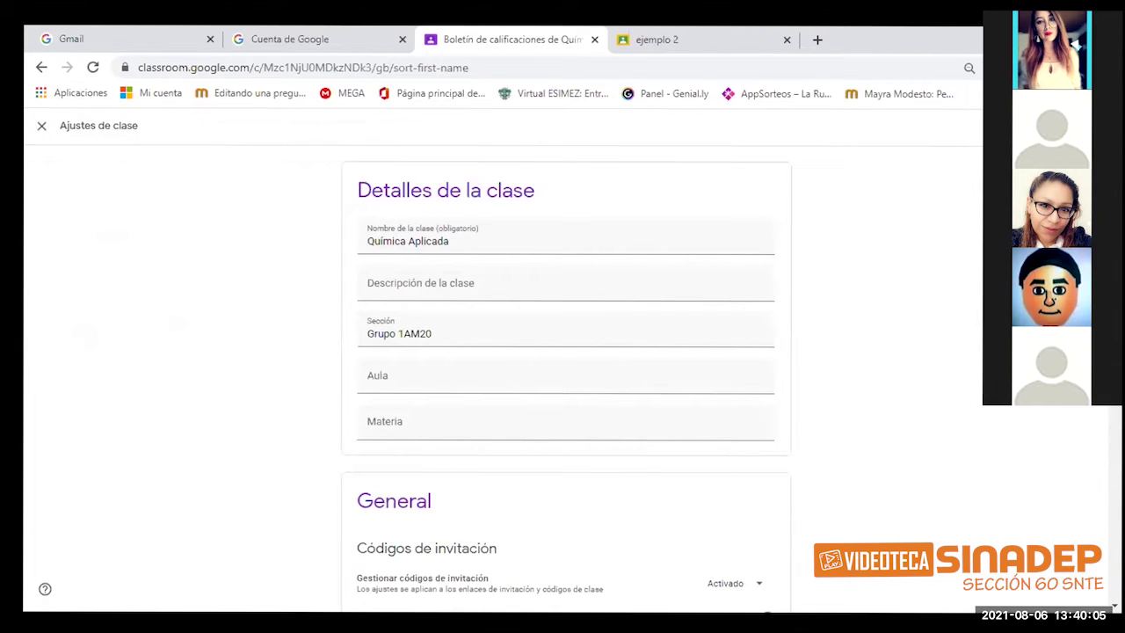
pyautogui.scroll(-1, 565, 377)
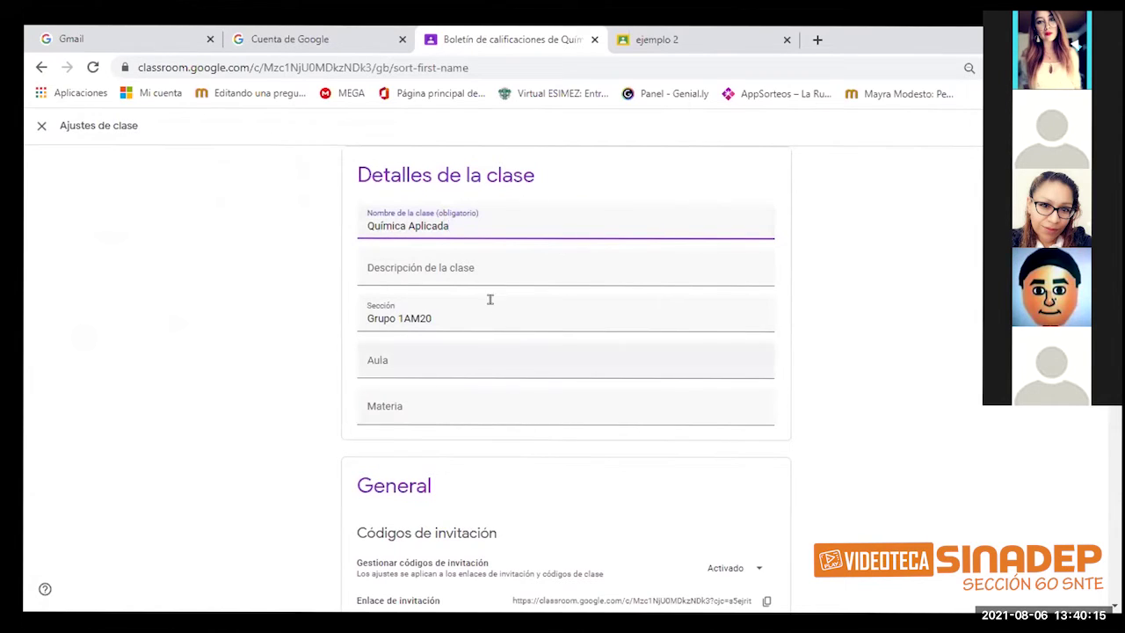
pyautogui.scroll(-3, 565, 378)
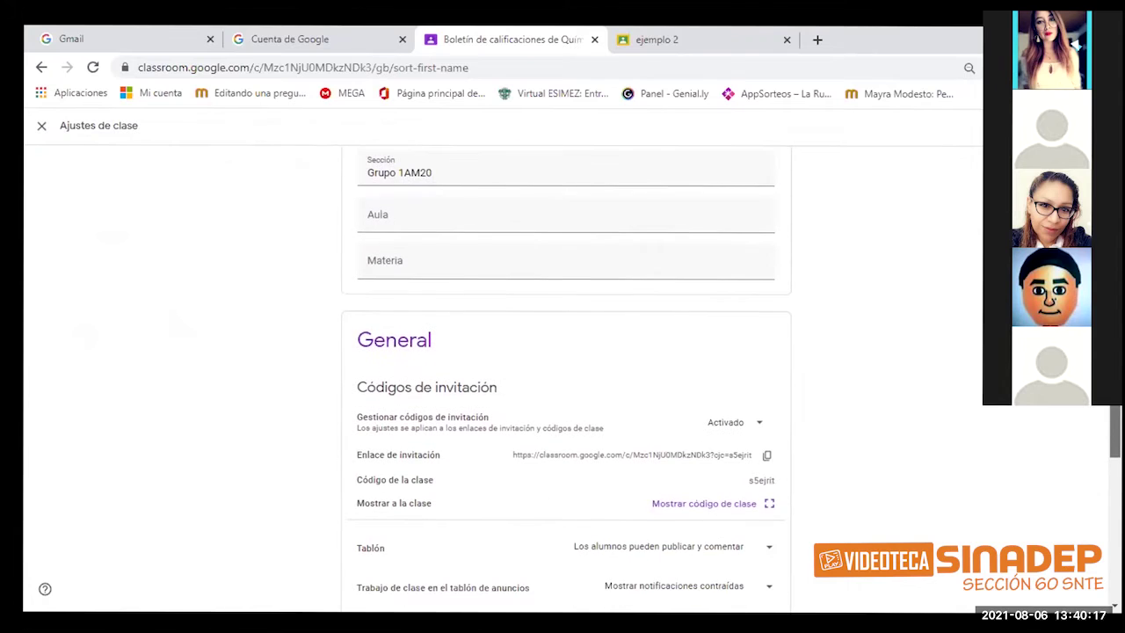
pyautogui.scroll(-2, 565, 378)
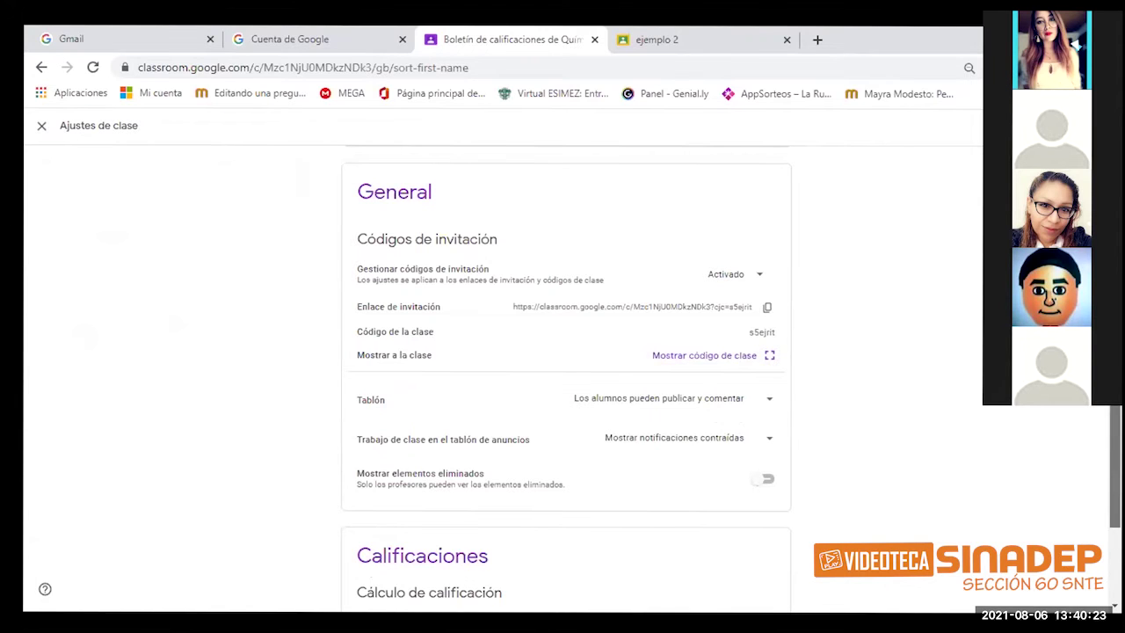
pyautogui.scroll(-2, 565, 378)
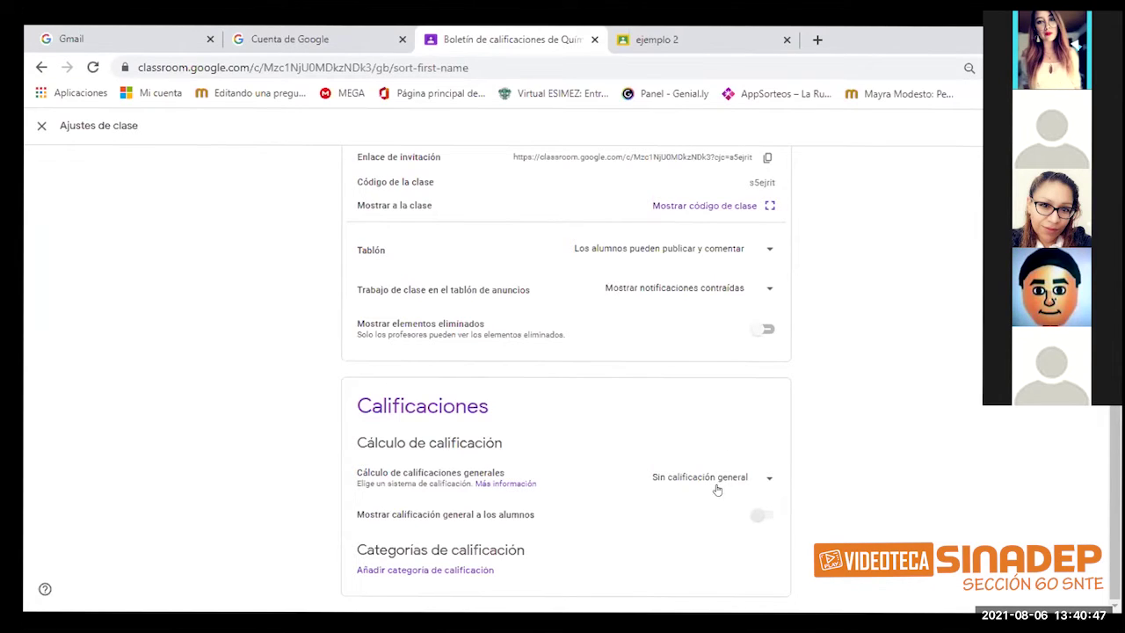
pyautogui.click(39, 126)
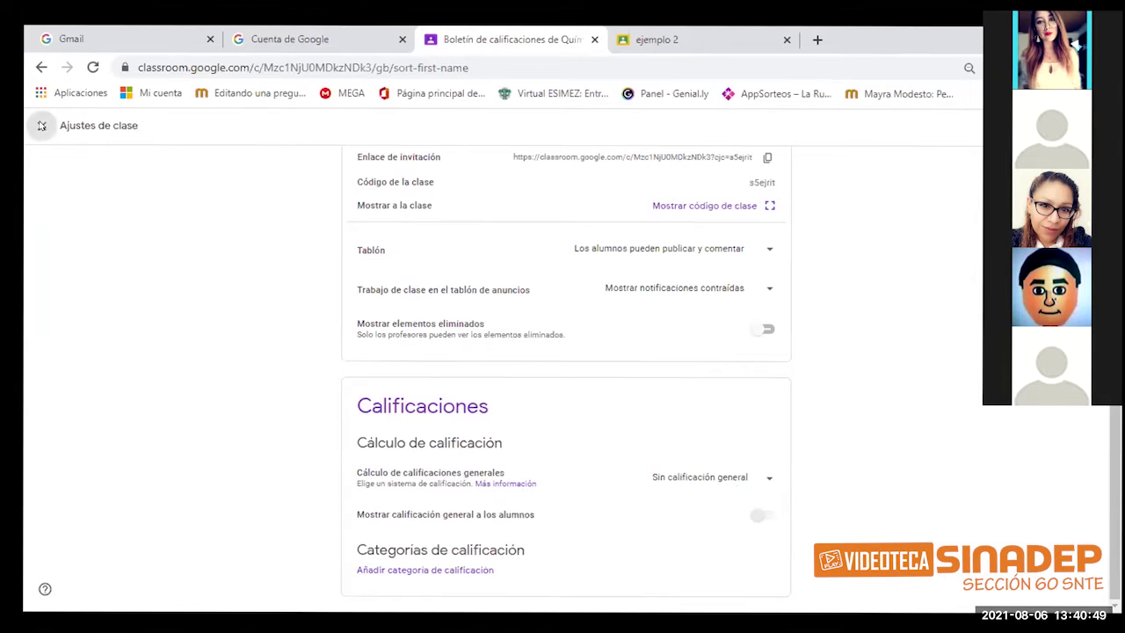
# In the class settings, set the overall grade calculation to Puntuación total, enable showing the overall grade to students and save.
pyautogui.click(607, 395)
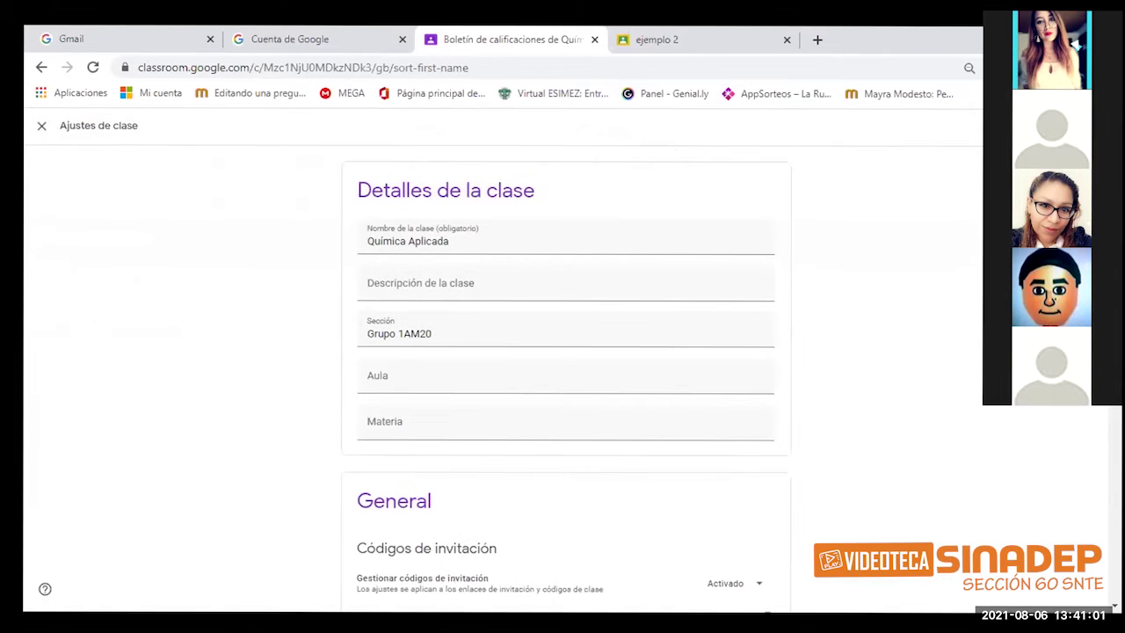
pyautogui.scroll(-5, 804, 476)
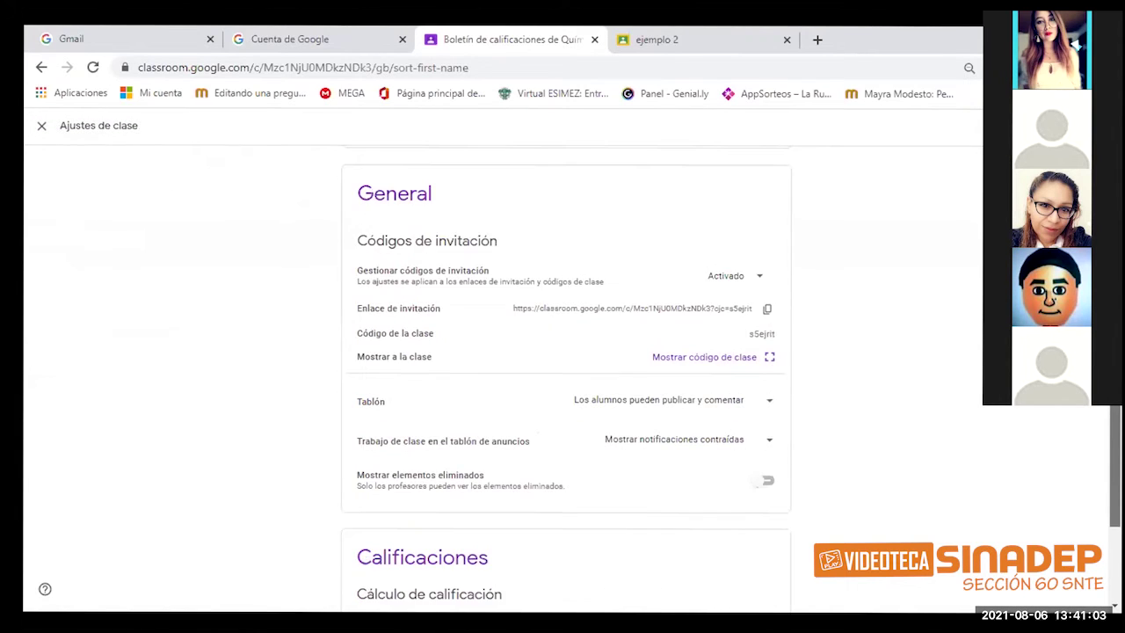
pyautogui.click(762, 481)
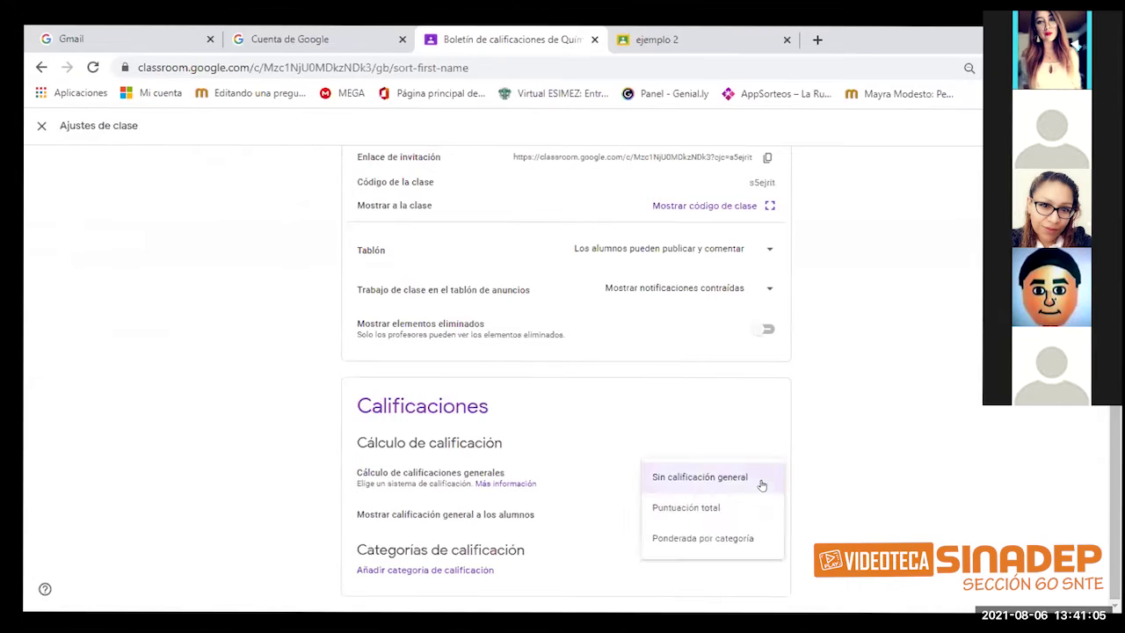
pyautogui.click(713, 508)
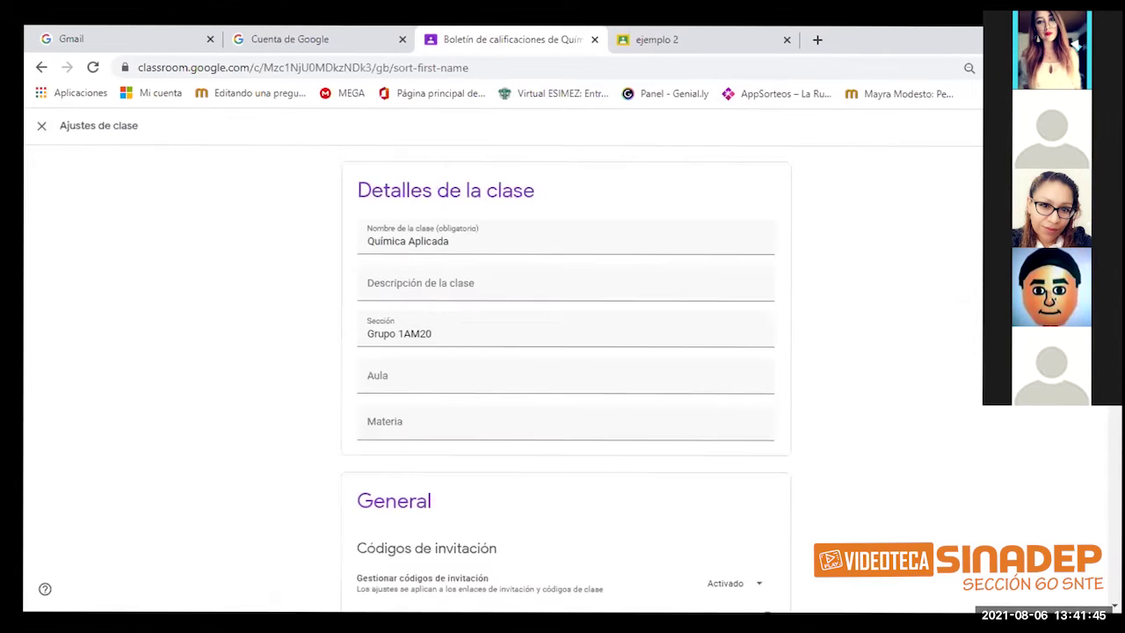
pyautogui.scroll(-5, 661, 474)
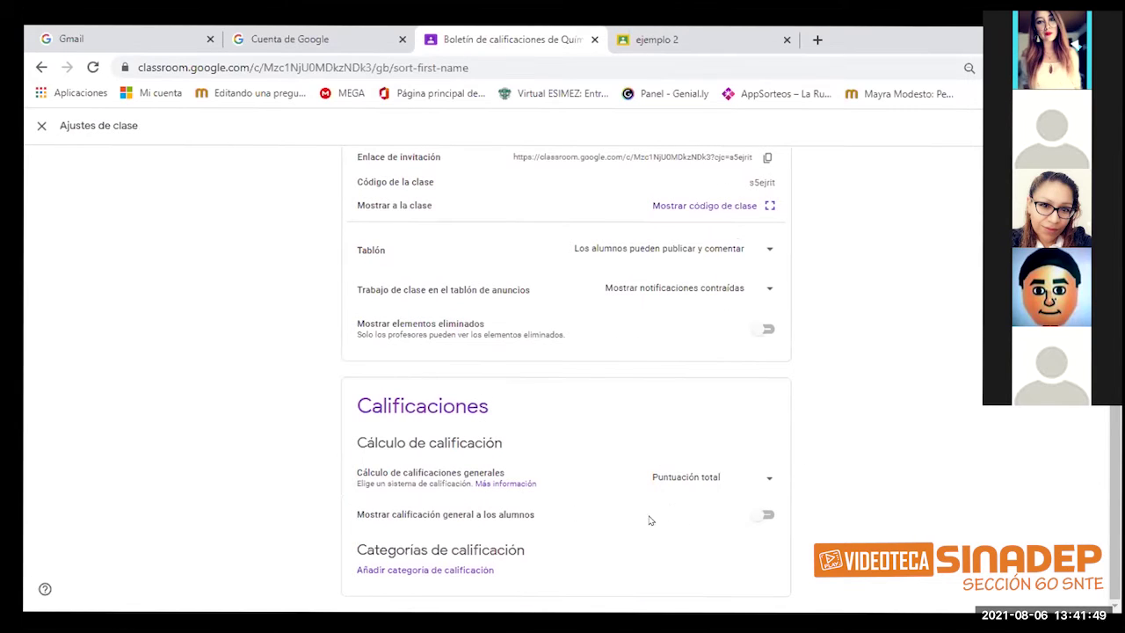
pyautogui.click(766, 516)
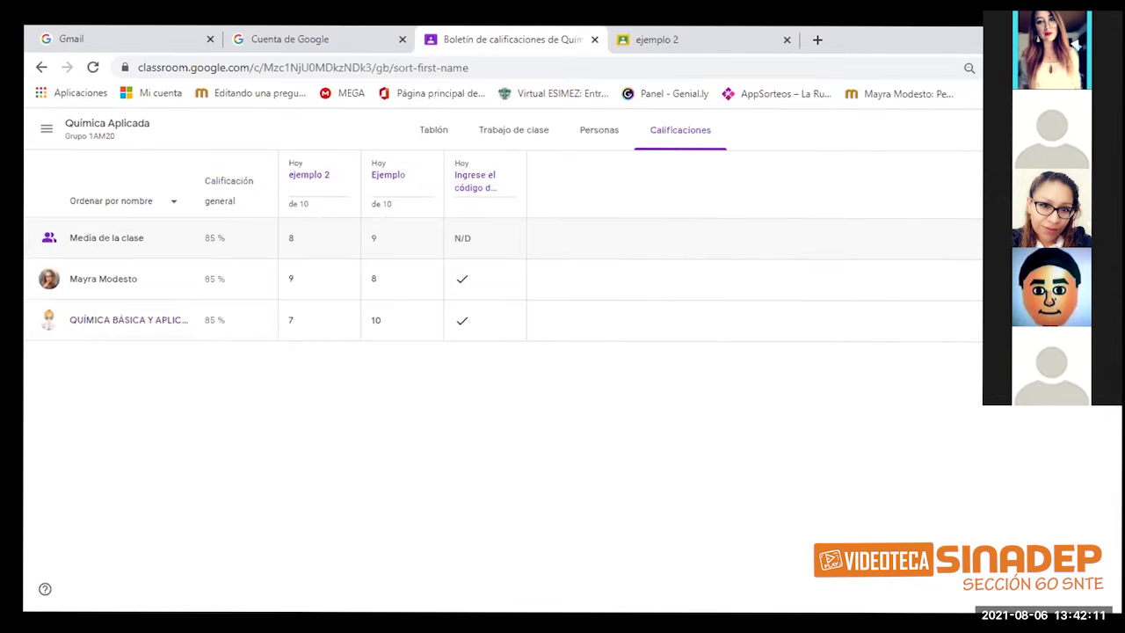
# Try setting the overall grade calculation to Ponderada por categoría and hiding the overall grade from students.
pyautogui.click(1059, 129)
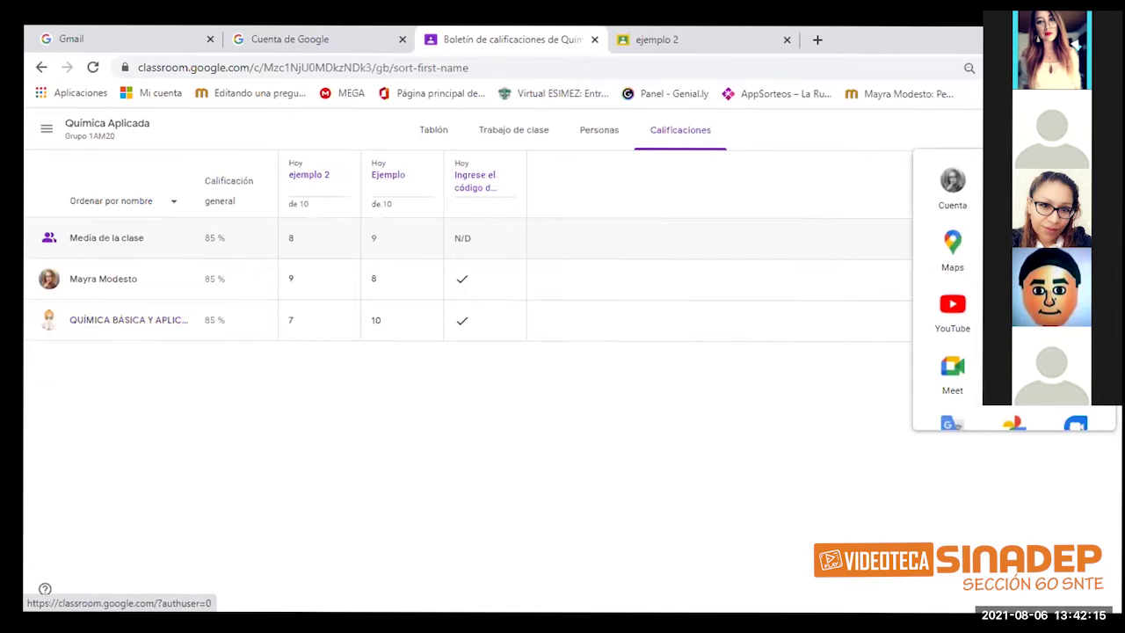
pyautogui.click(1024, 129)
pyautogui.scroll(-5, 565, 369)
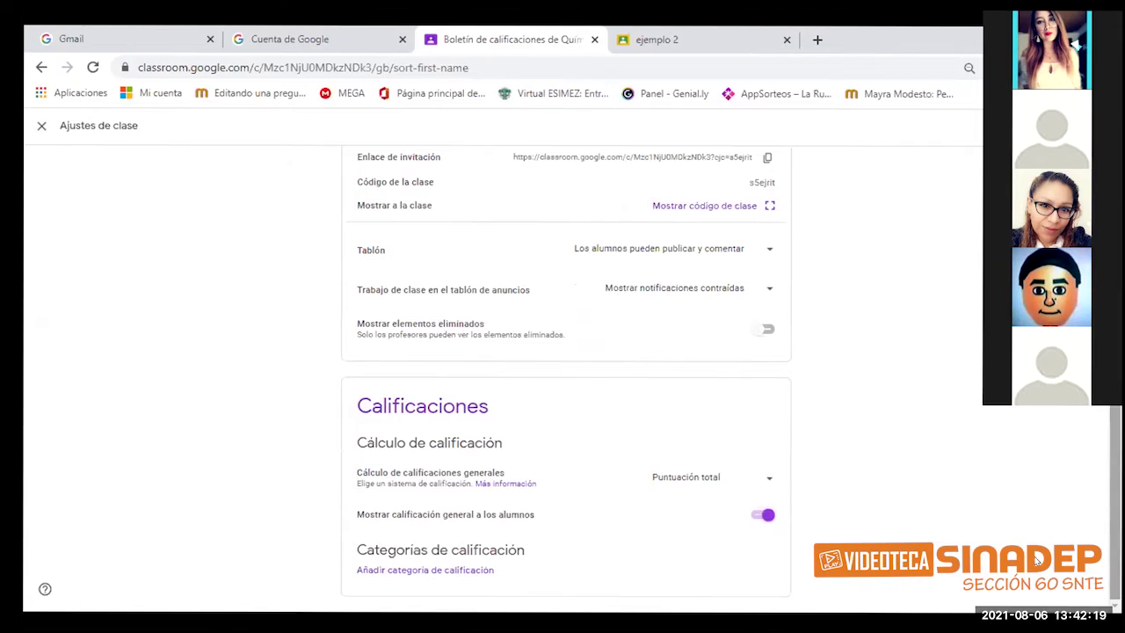
pyautogui.click(755, 481)
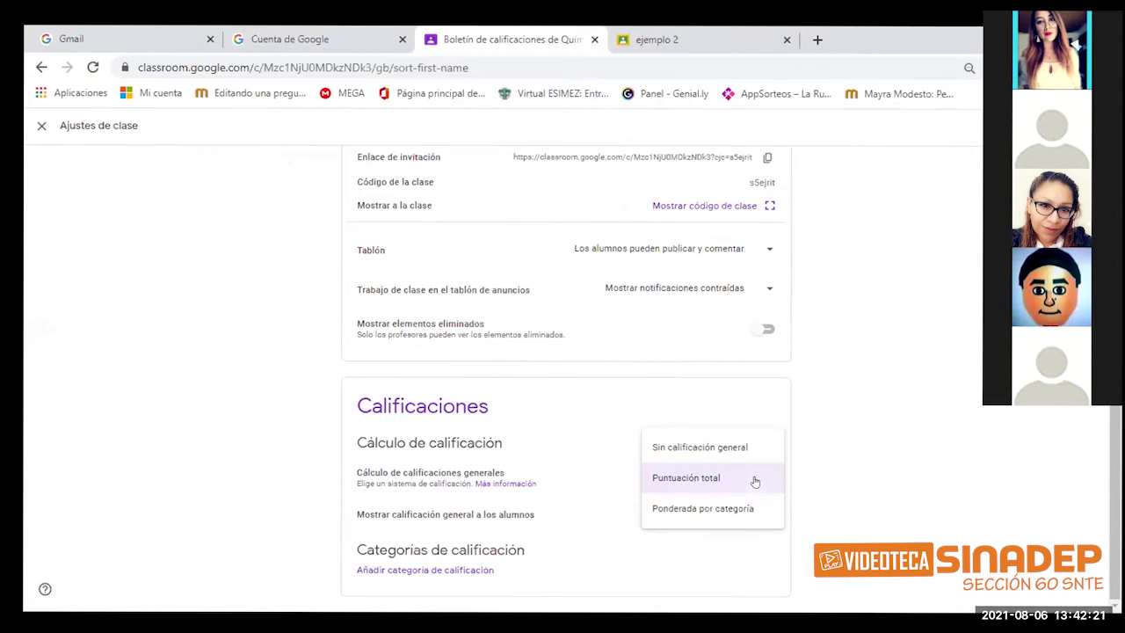
pyautogui.click(675, 509)
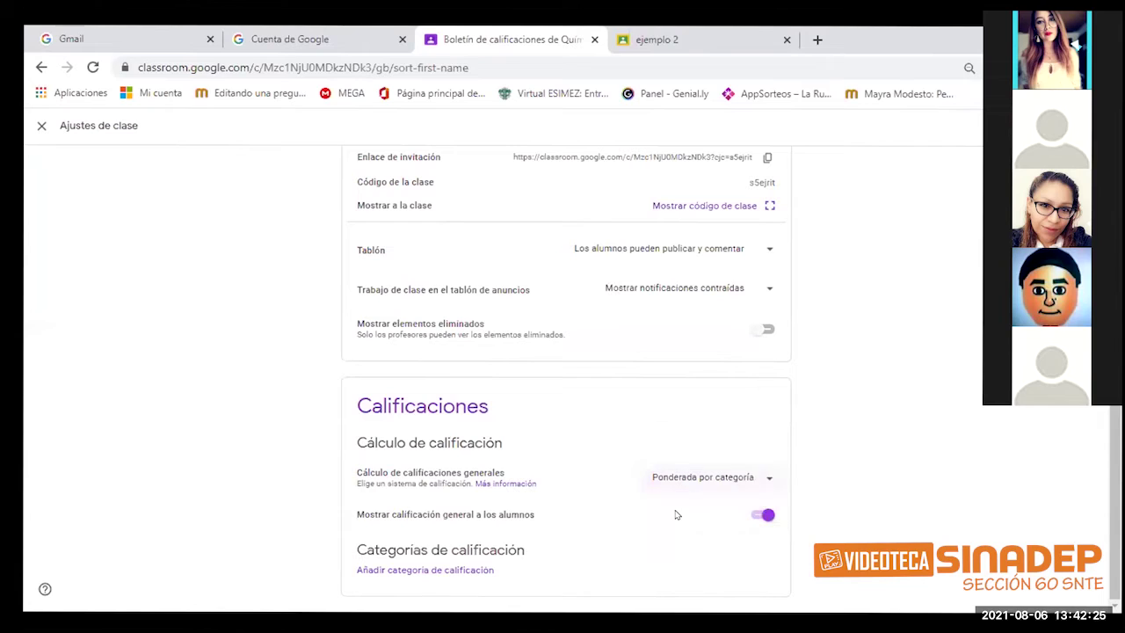
pyautogui.click(756, 518)
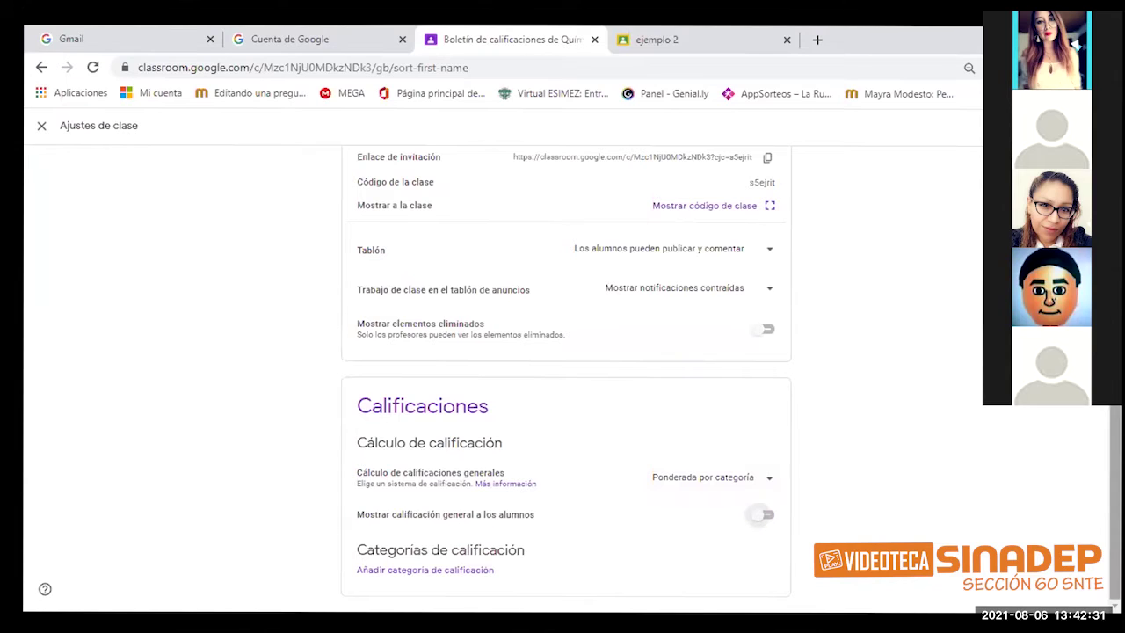
# Keep Ponderada por categoría, re-enable showing the overall grade to students, and close the class settings discarding the changes.
pyautogui.click(770, 480)
pyautogui.click(731, 485)
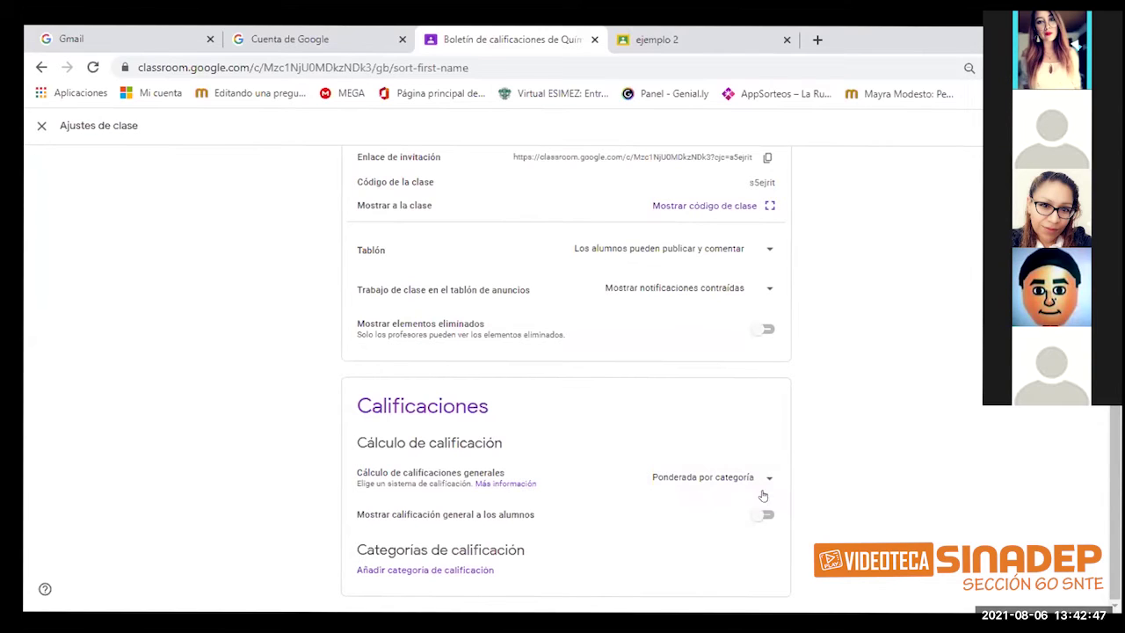
pyautogui.click(725, 481)
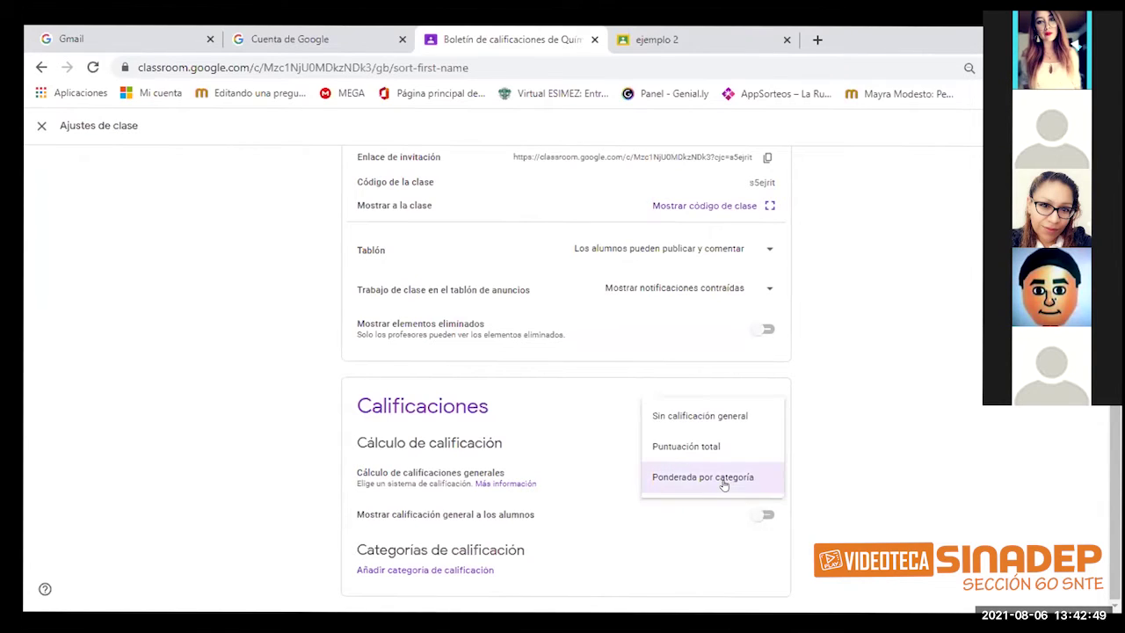
pyautogui.click(685, 481)
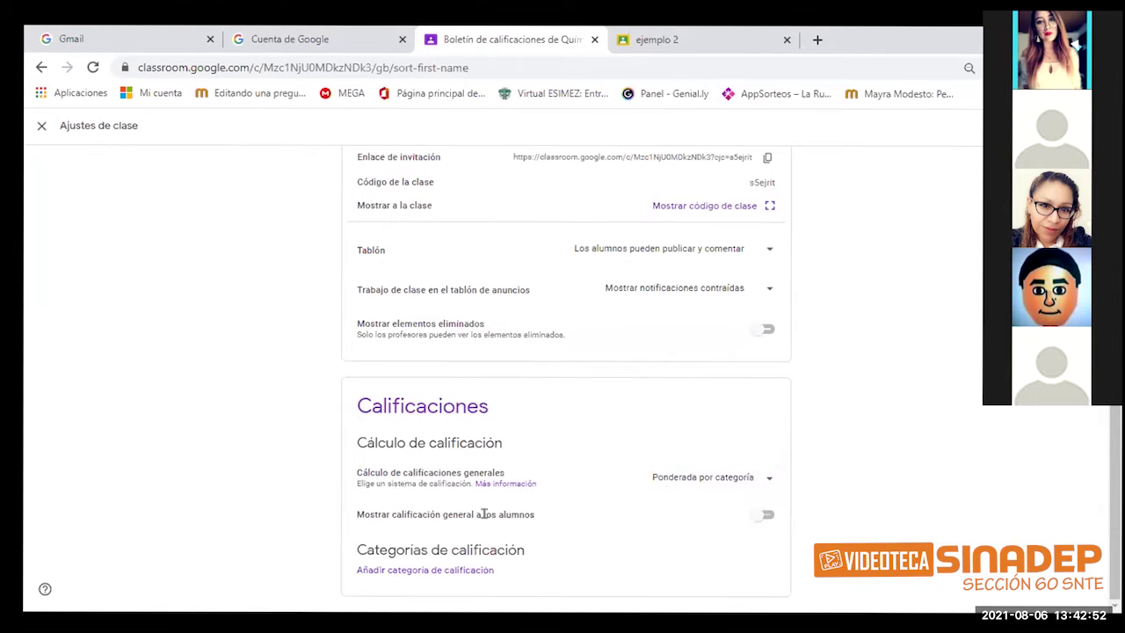
pyautogui.click(760, 515)
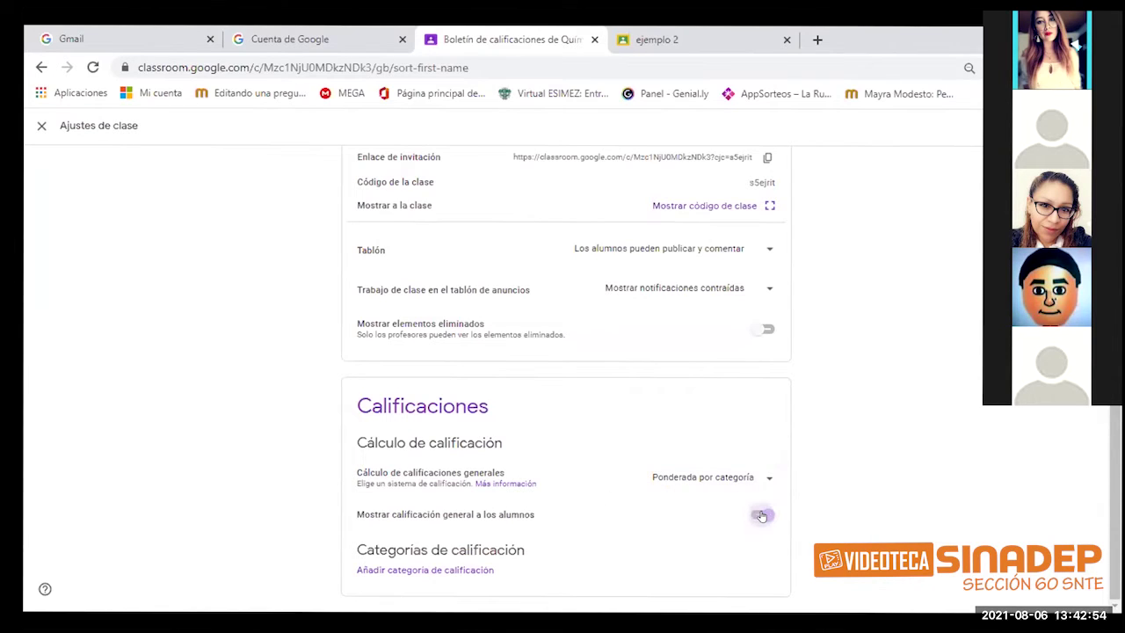
pyautogui.click(40, 129)
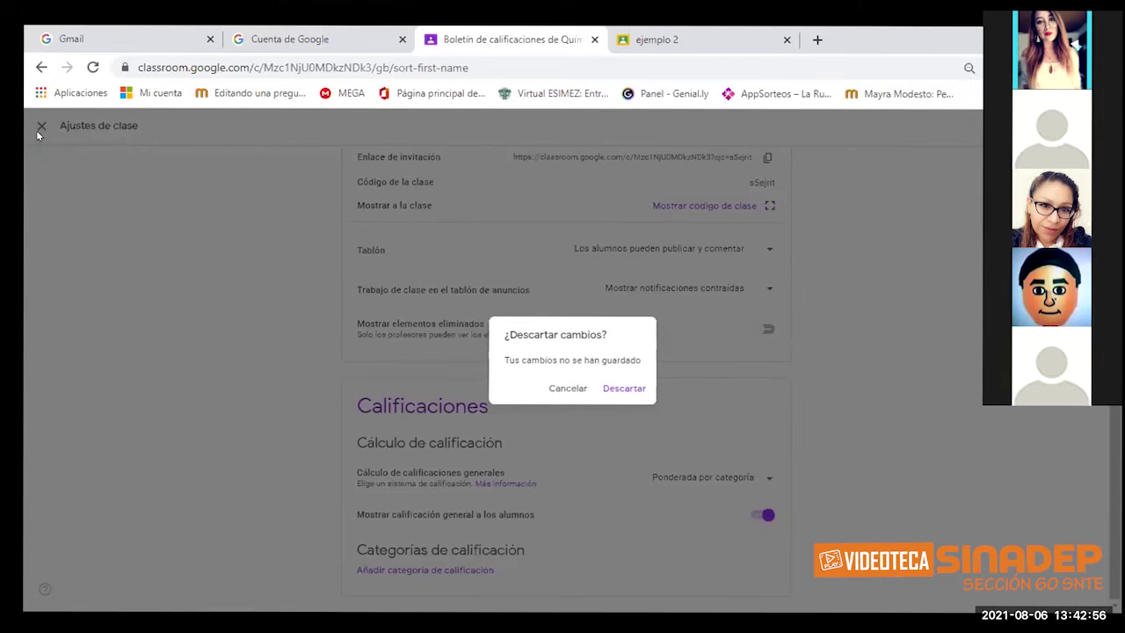
pyautogui.click(623, 389)
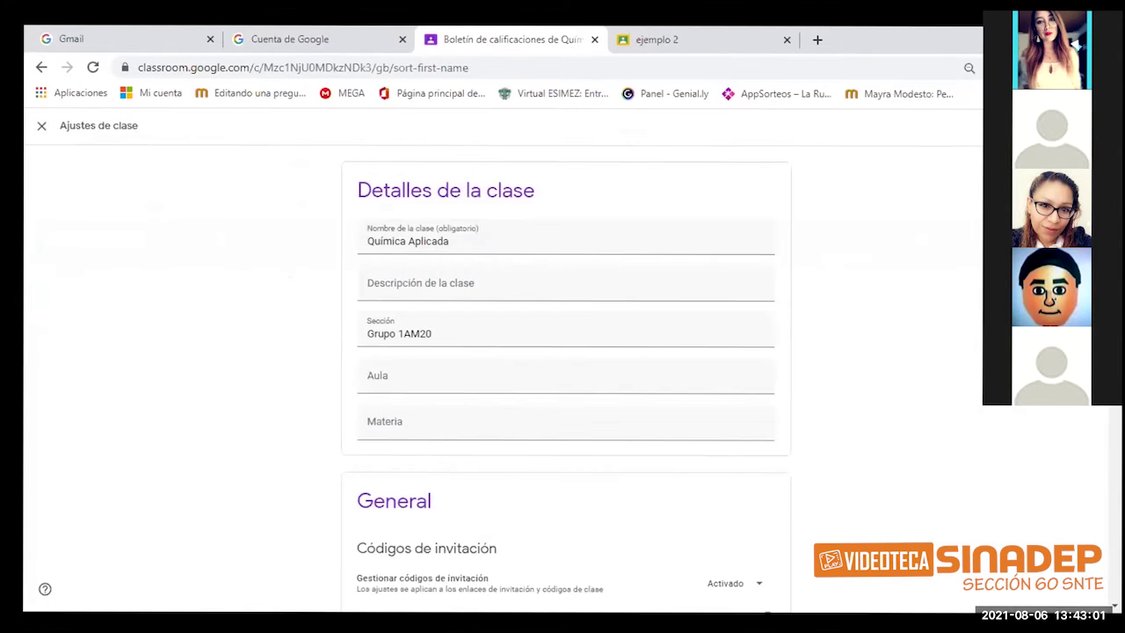
# Try the Ponderada por categoría calculation again in the class settings, leaving the student display enabled, and discard the change.
pyautogui.scroll(-5, 636, 519)
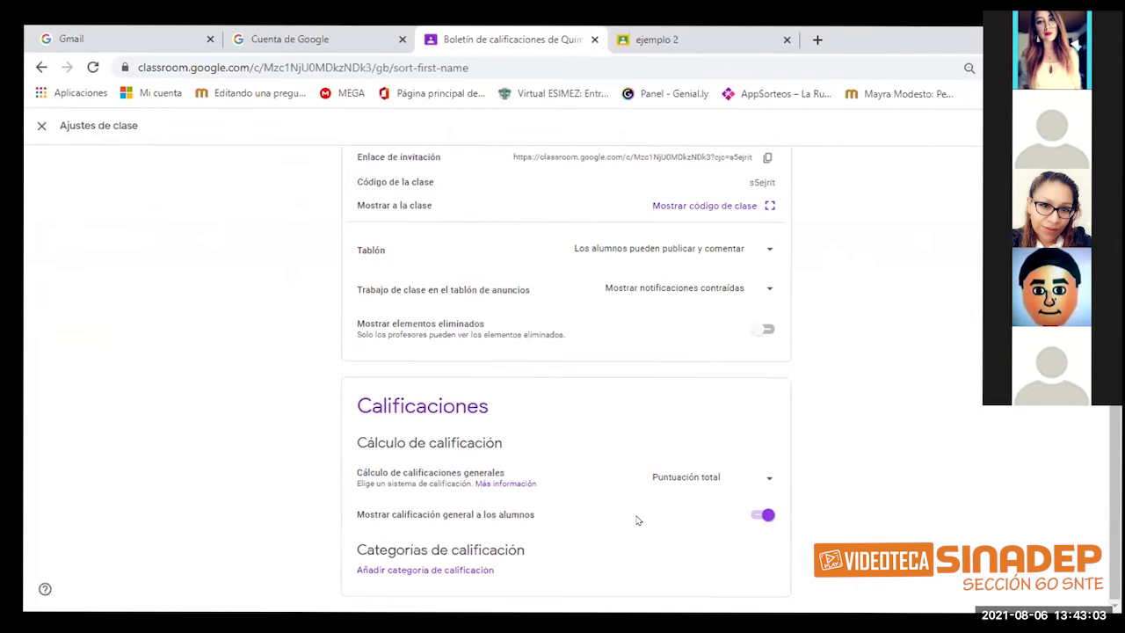
pyautogui.click(711, 485)
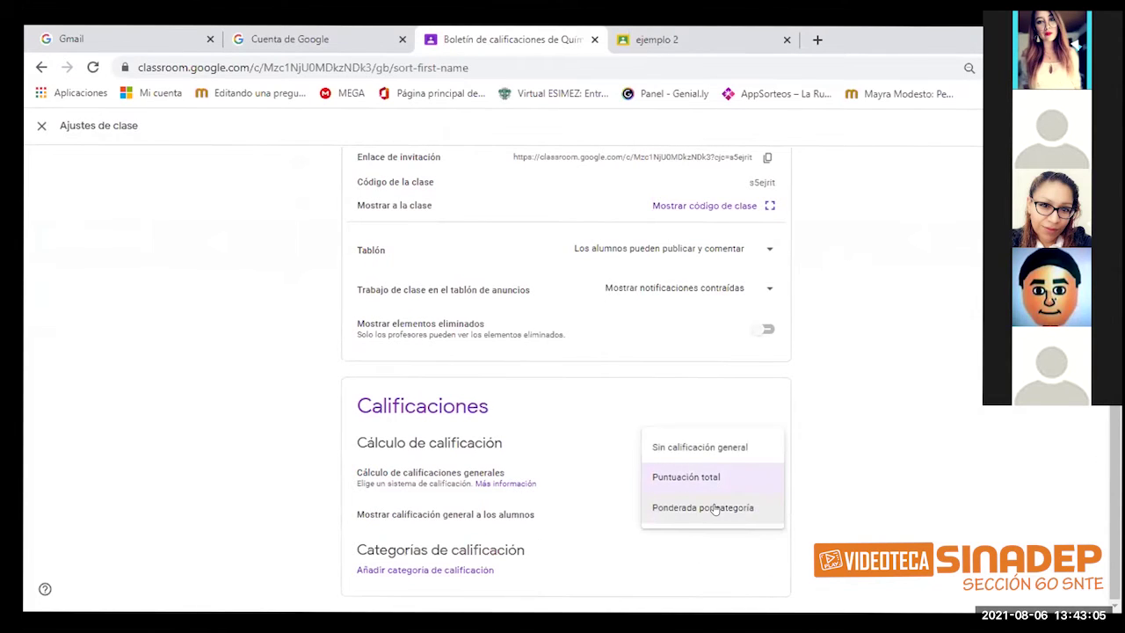
pyautogui.click(714, 508)
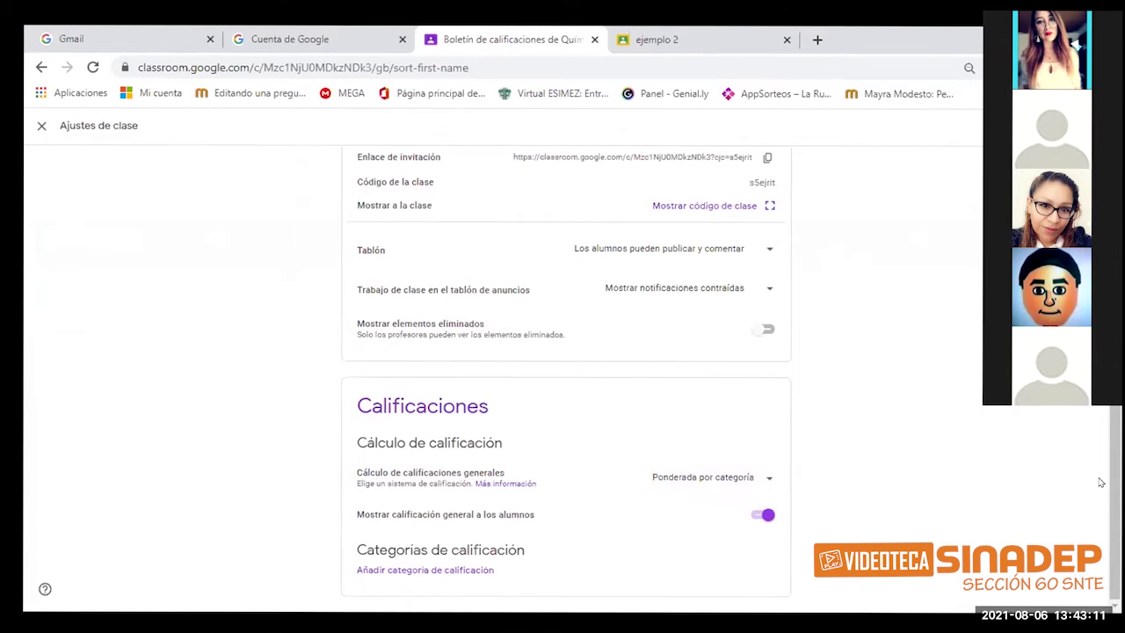
pyautogui.moveTo(1100, 482); pyautogui.dragTo(1098, 426)
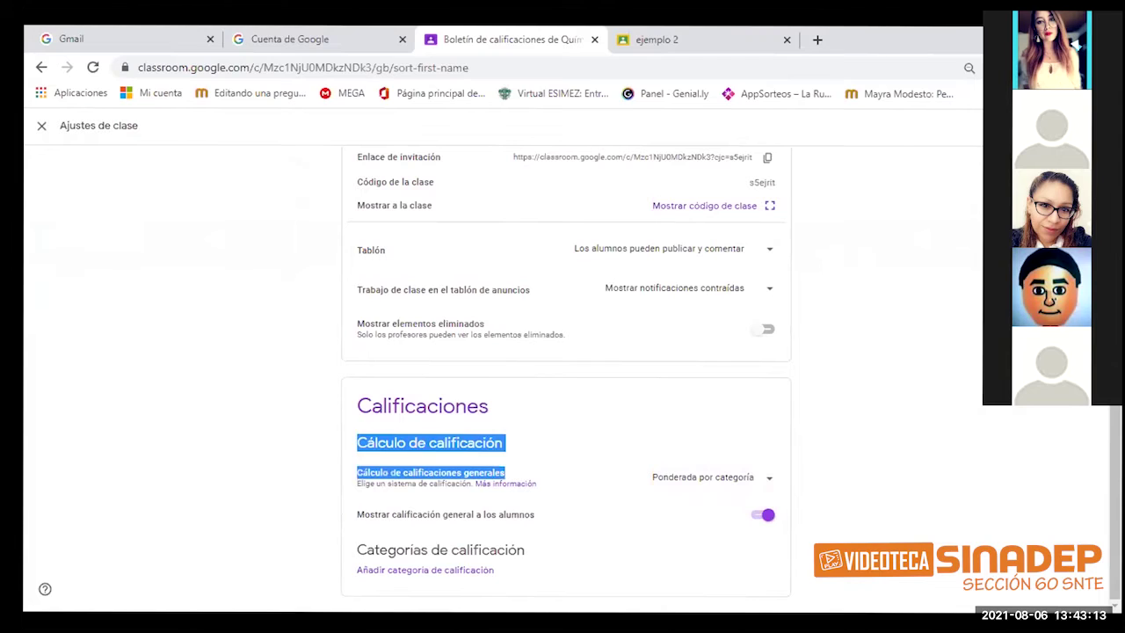
pyautogui.click(1004, 419)
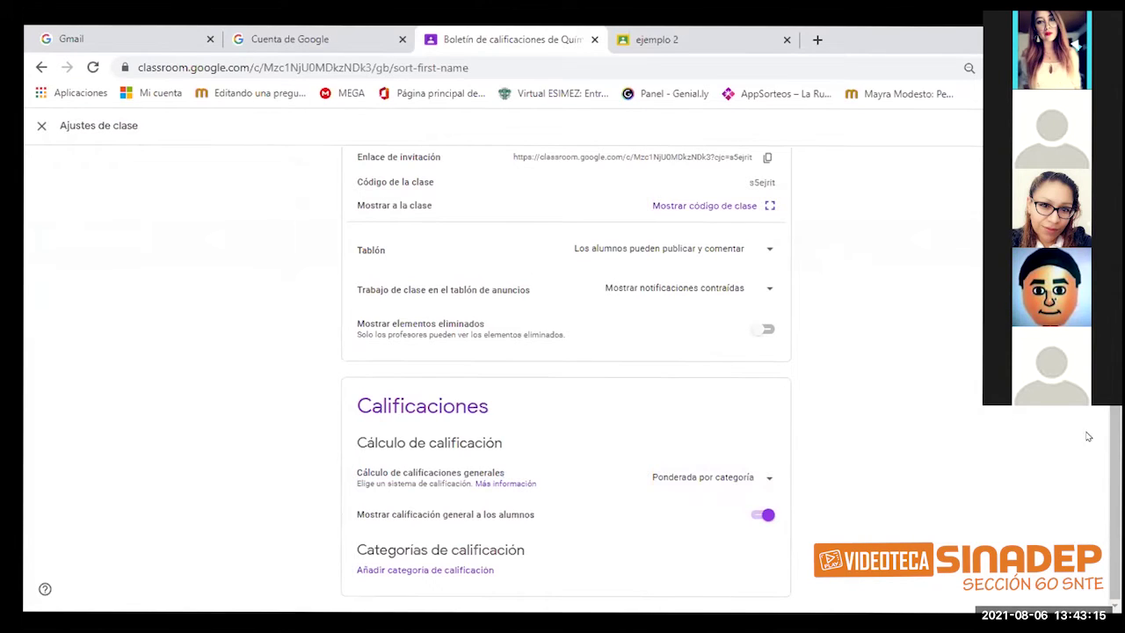
pyautogui.click(750, 479)
pyautogui.click(849, 484)
pyautogui.click(42, 125)
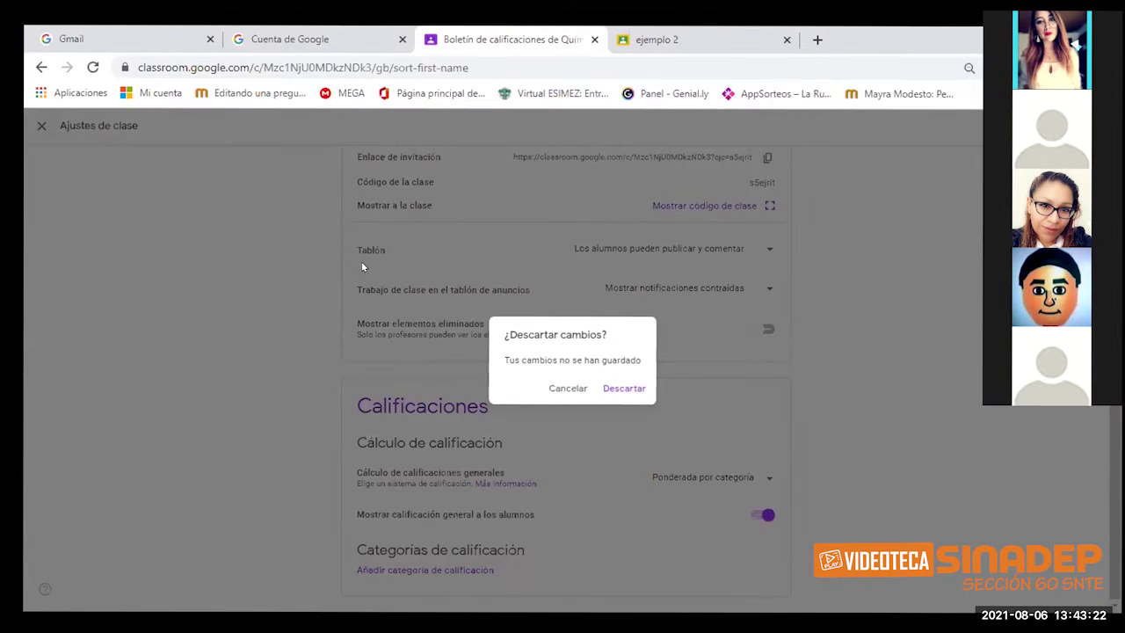
pyautogui.click(624, 390)
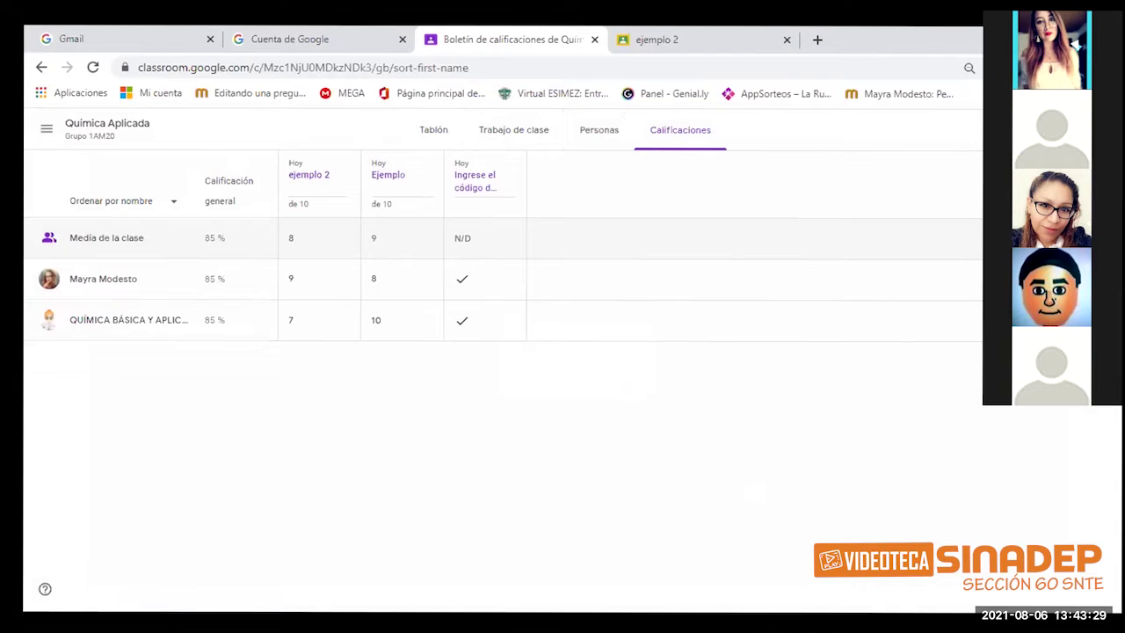
# Go to the Trabajo de clase page of Química Aplicada and switch to the QUÍMICA BÁSICA Y APLICADA account.
pyautogui.click(1054, 129)
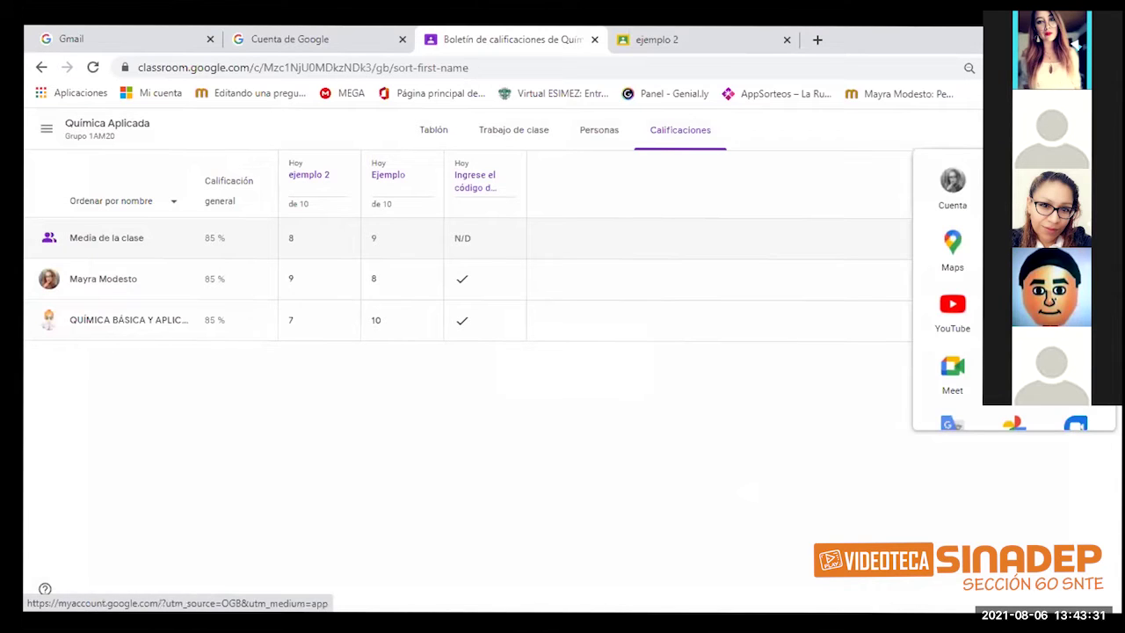
pyautogui.click(531, 130)
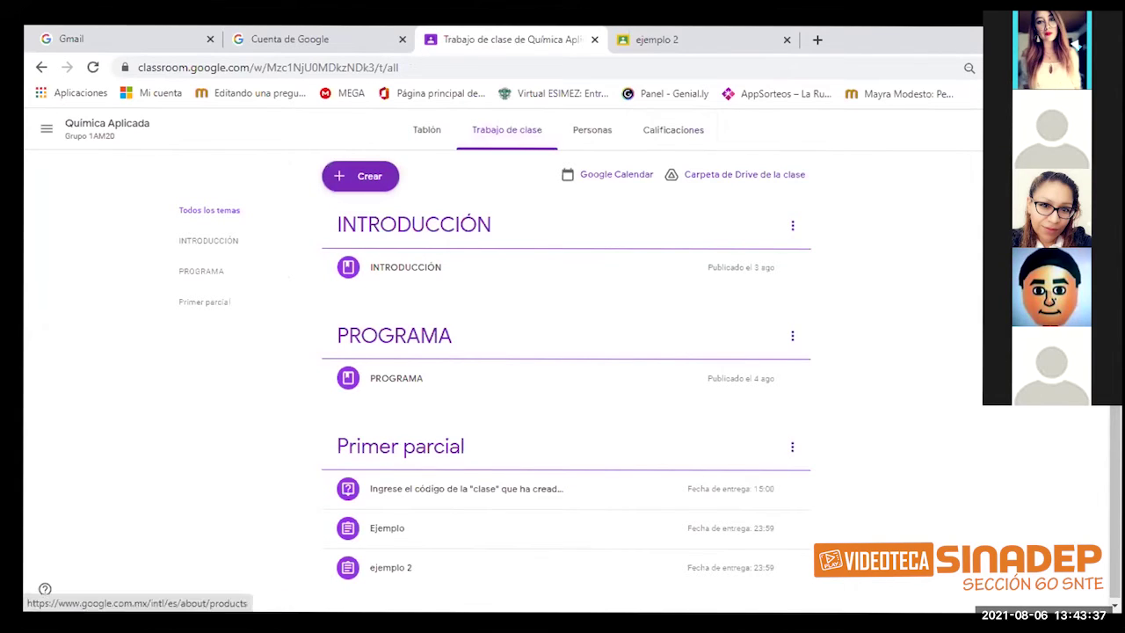
pyautogui.click(1051, 129)
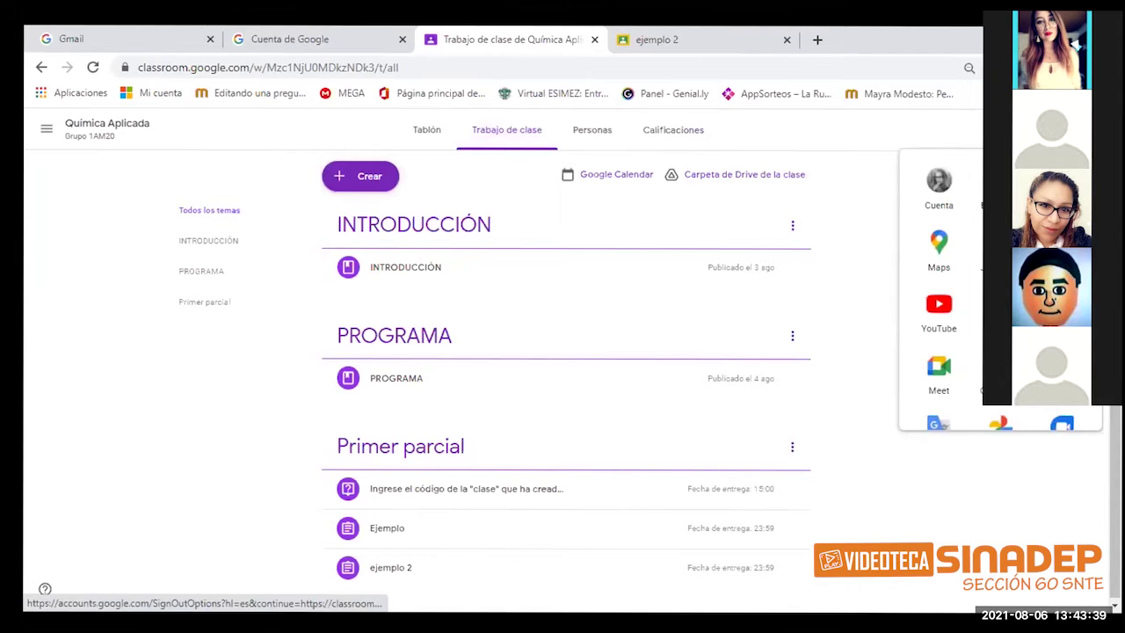
pyautogui.click(1084, 130)
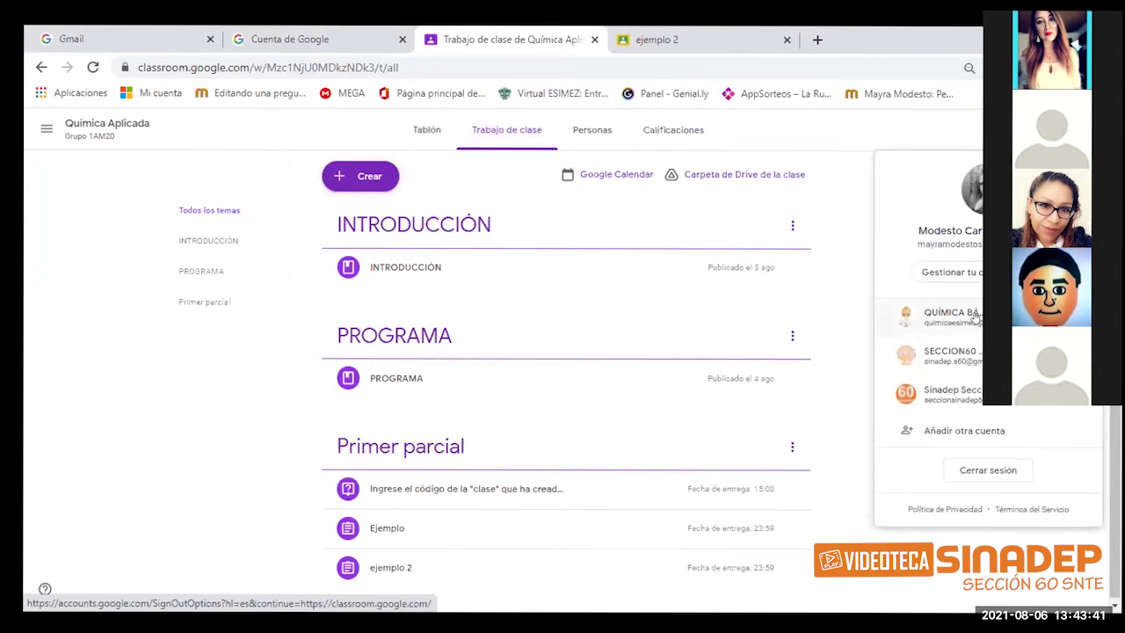
pyautogui.click(963, 350)
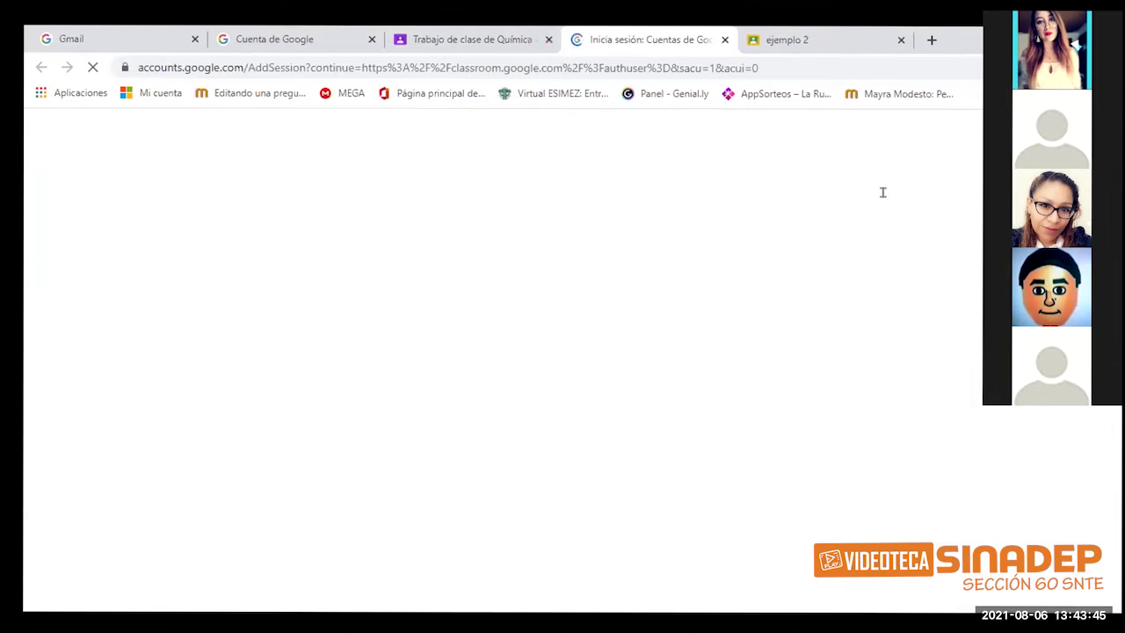
# Close the ejemplo 2 page and verify the selected account's identity by signing in with its password.
pyautogui.click(840, 54)
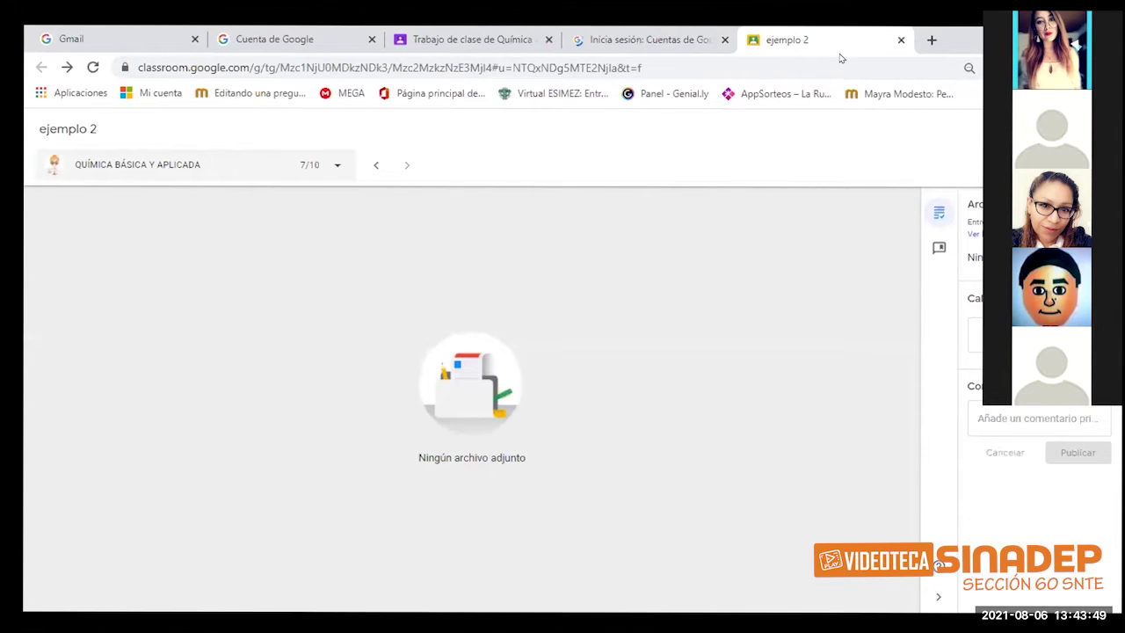
pyautogui.click(900, 39)
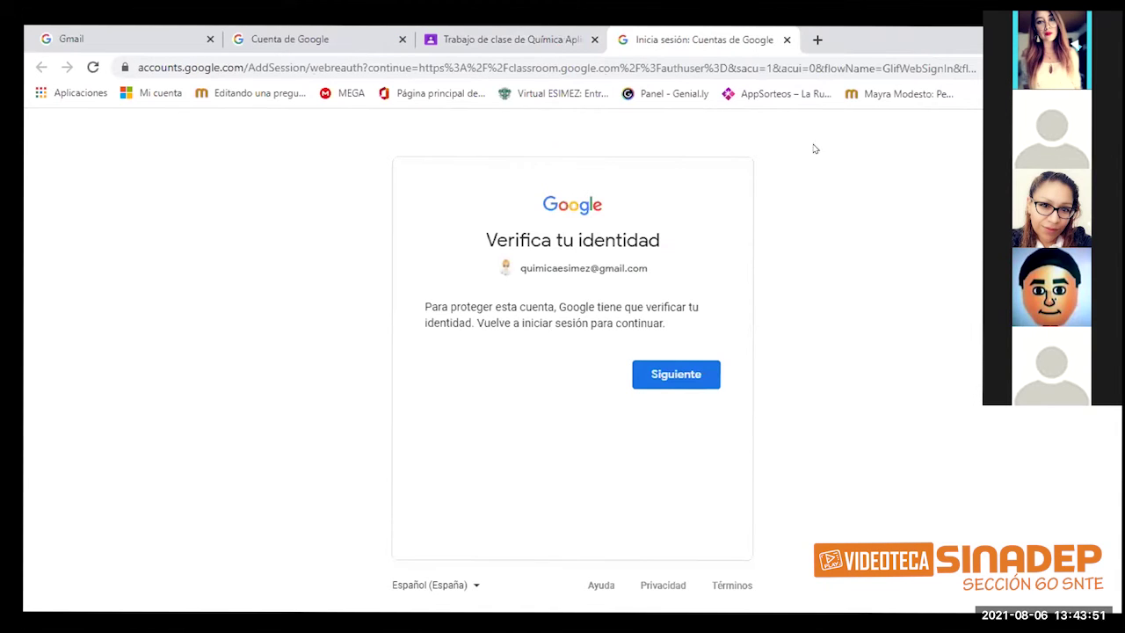
pyautogui.click(659, 374)
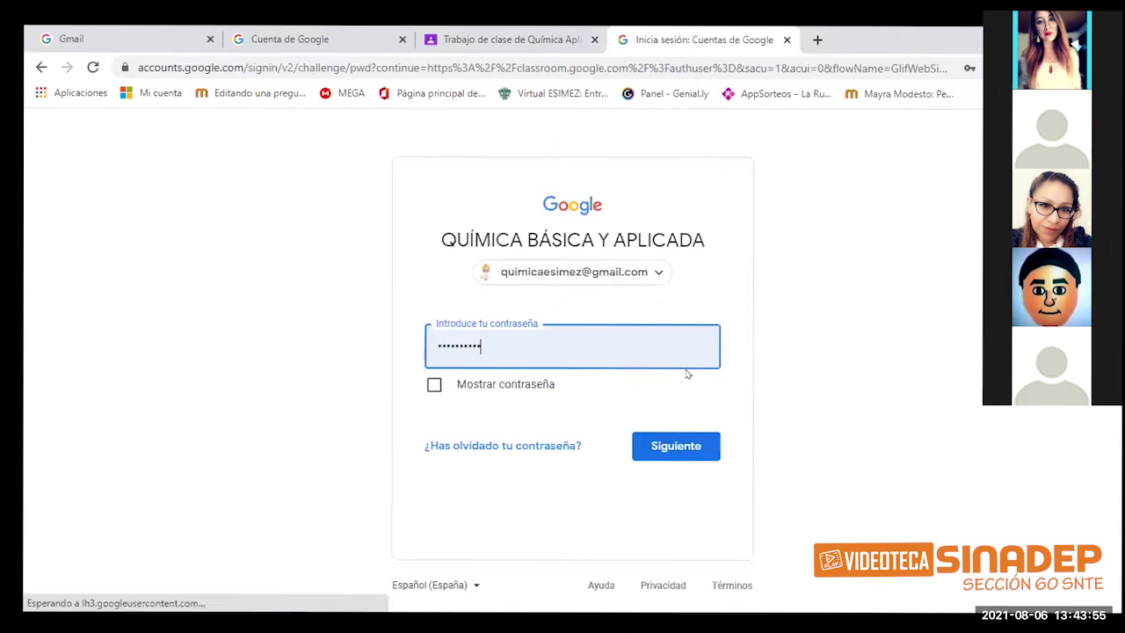
pyautogui.click(663, 446)
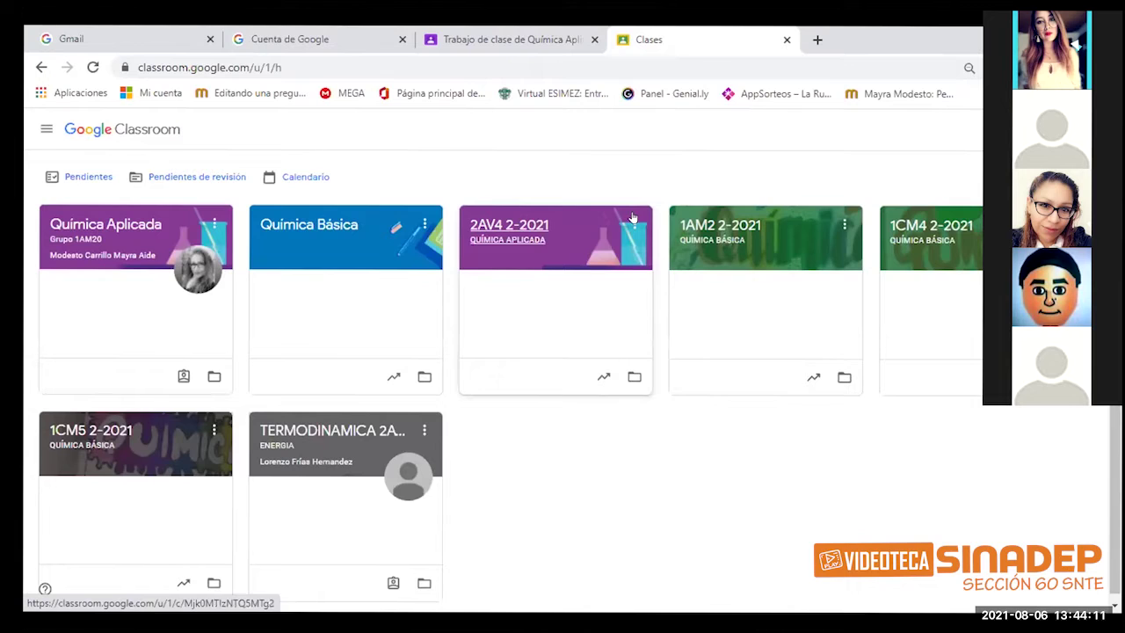
# Open the 1AM2 2-2021 class and look across the assignment columns of its Calificaciones gradebook.
pyautogui.click(737, 227)
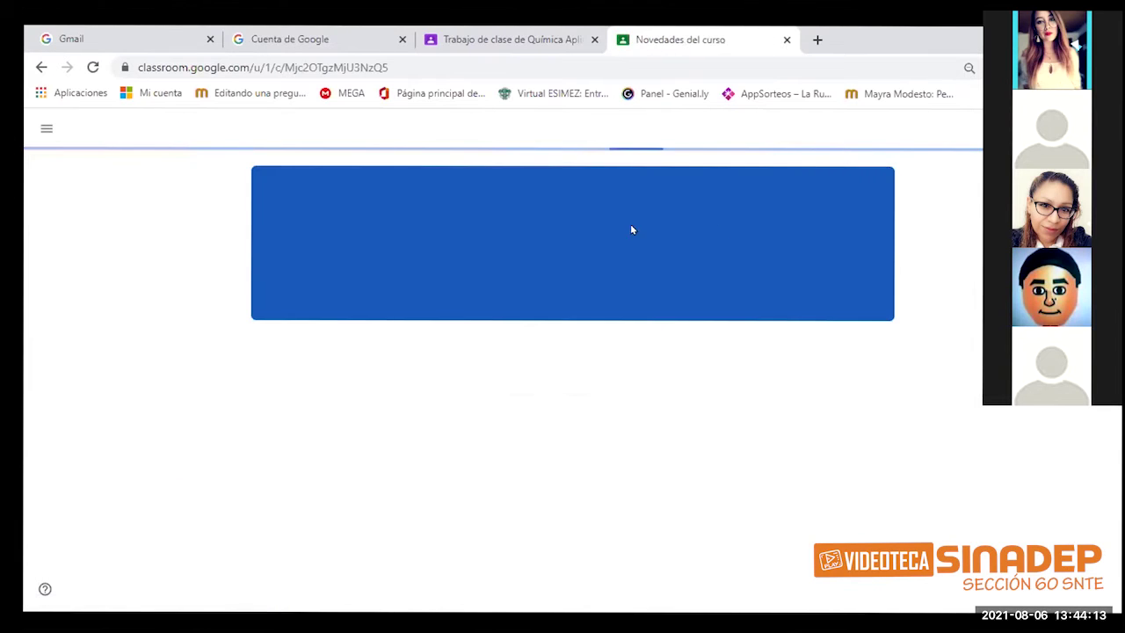
pyautogui.click(673, 140)
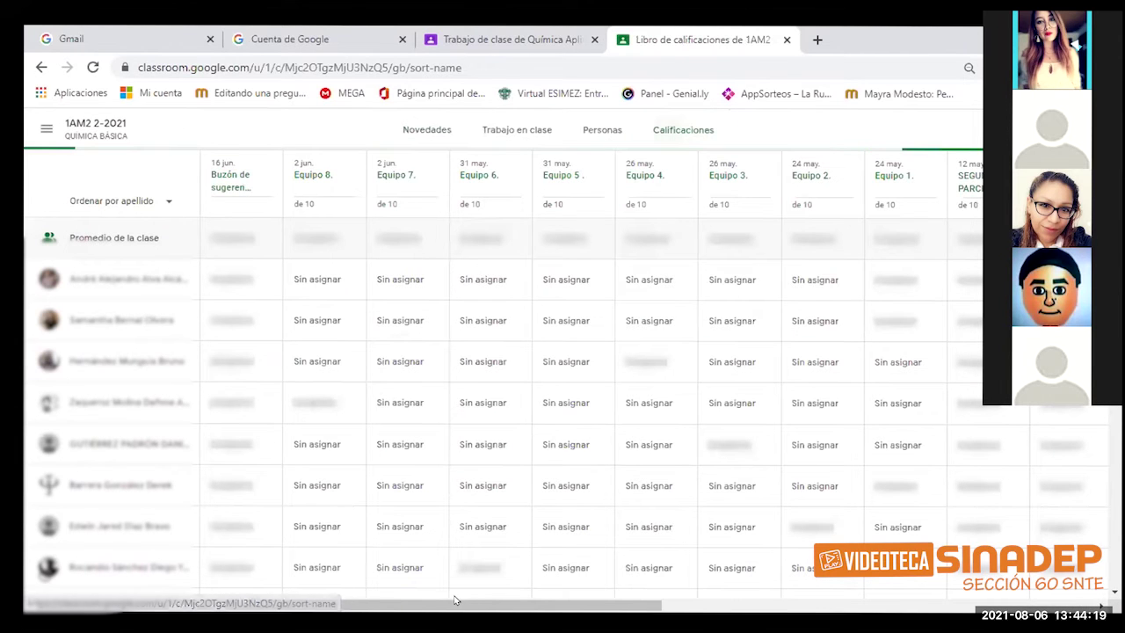
pyautogui.moveTo(446, 602); pyautogui.dragTo(799, 601)
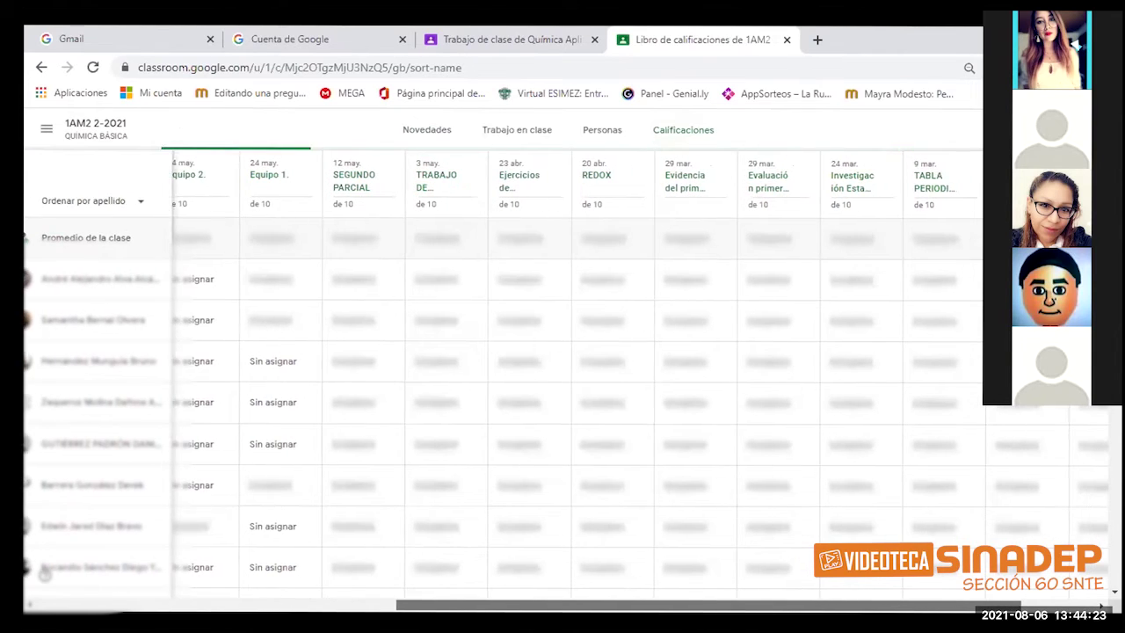
pyautogui.moveTo(873, 603); pyautogui.dragTo(946, 606)
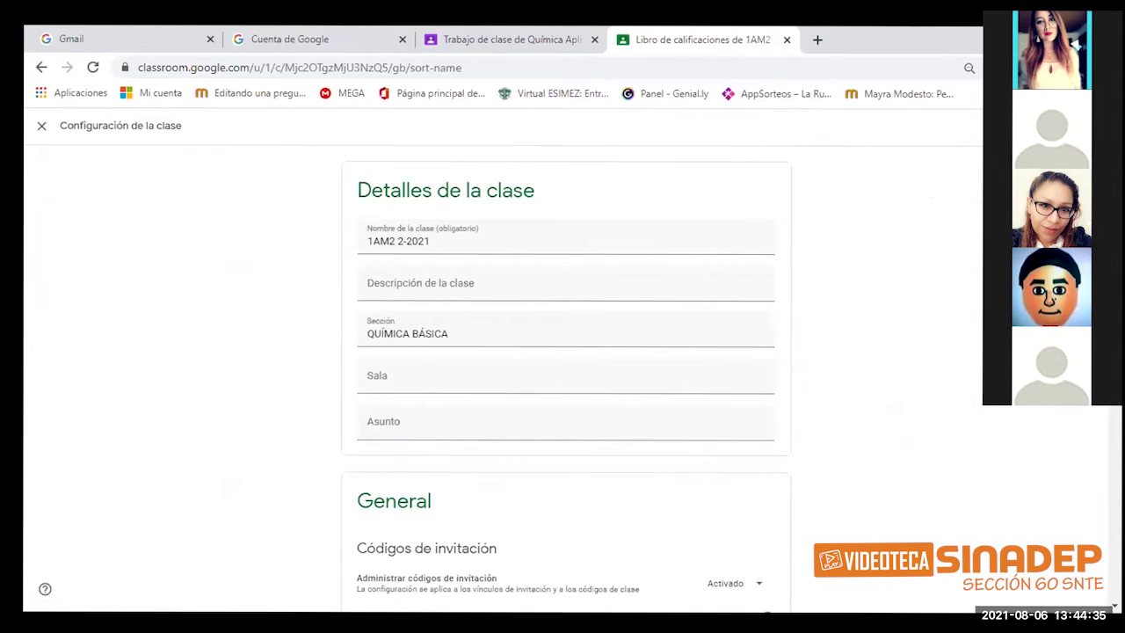
# In the 1AM2 2-2021 class settings, set the overall grade calculation to Ponderada por categoría.
pyautogui.scroll(-2, 565, 378)
pyautogui.scroll(-3, 852, 422)
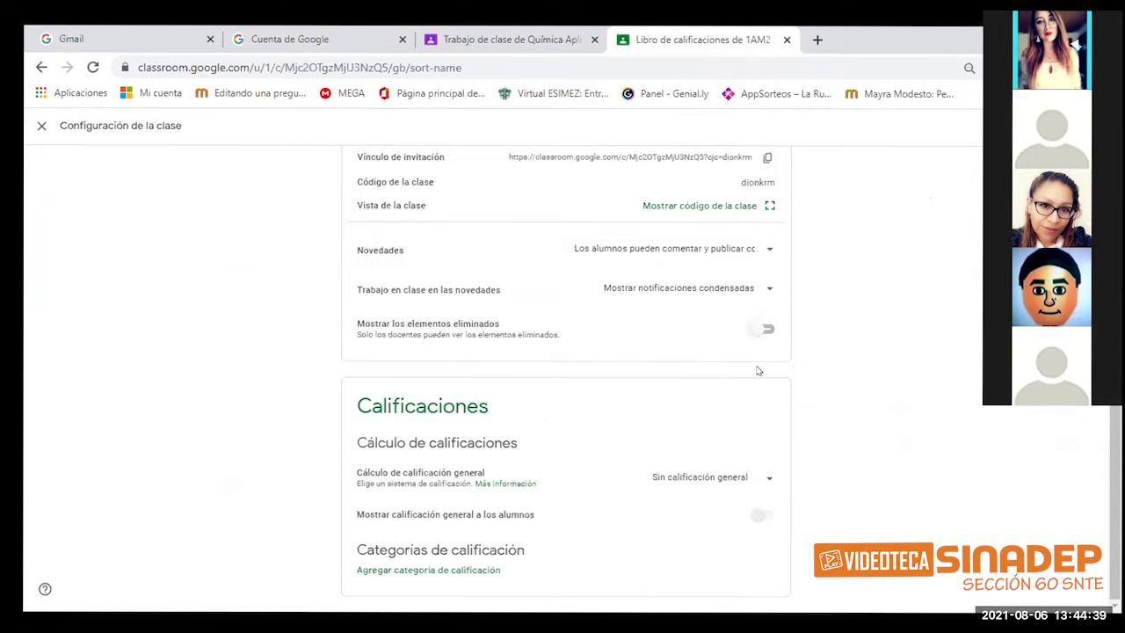
pyautogui.click(715, 480)
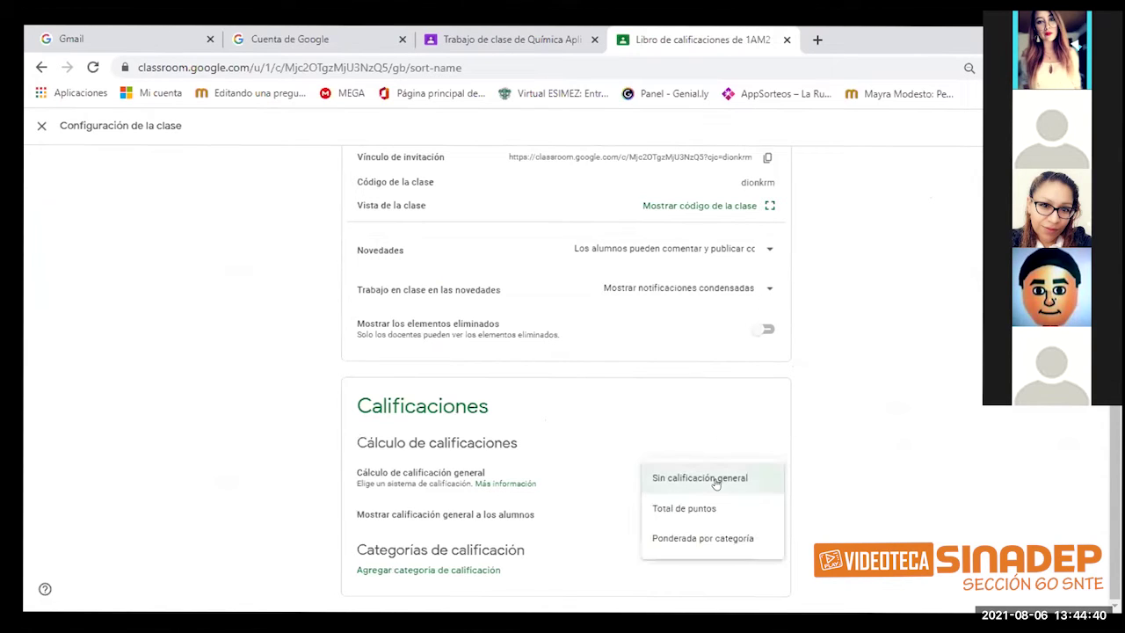
pyautogui.click(711, 537)
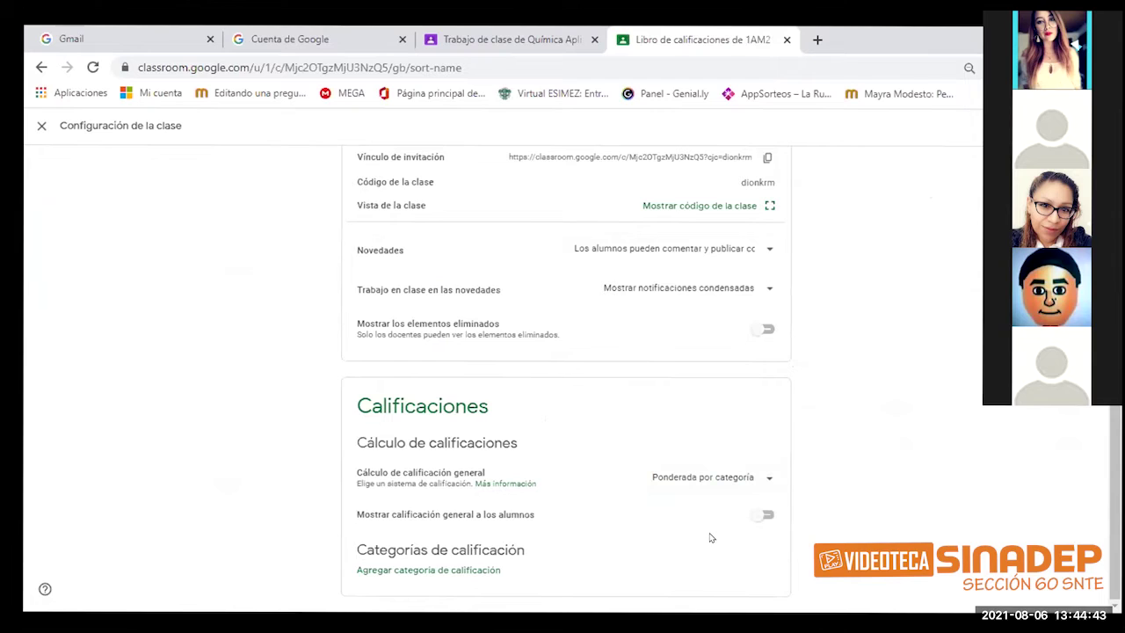
# Add a grade category named exposición with a percentage of 50%.
pyautogui.click(420, 570)
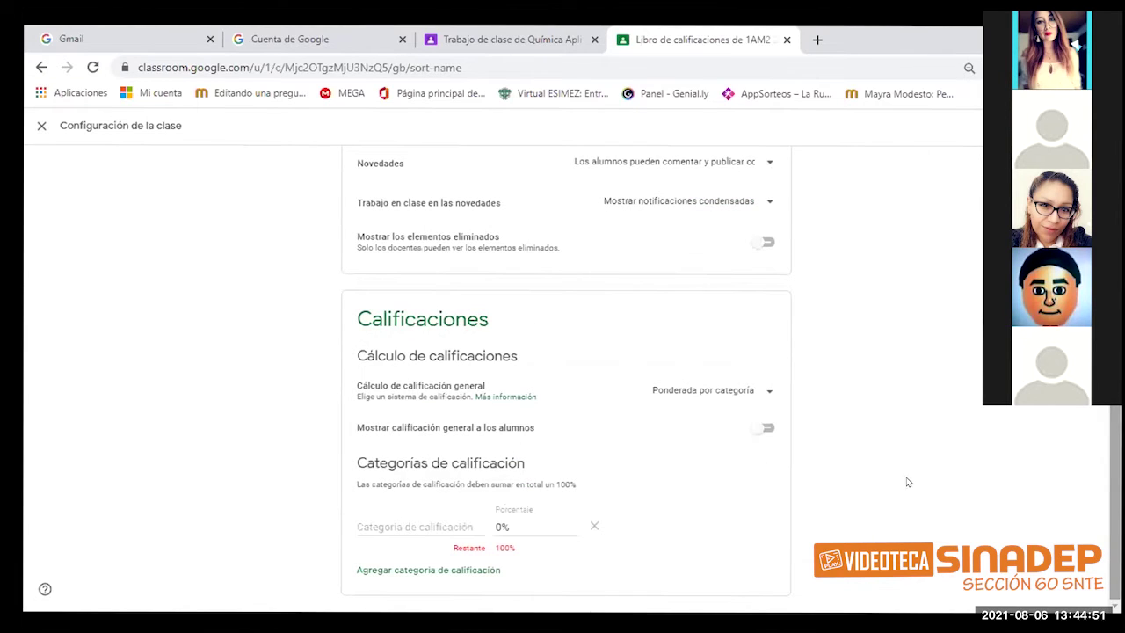
pyautogui.click(420, 525)
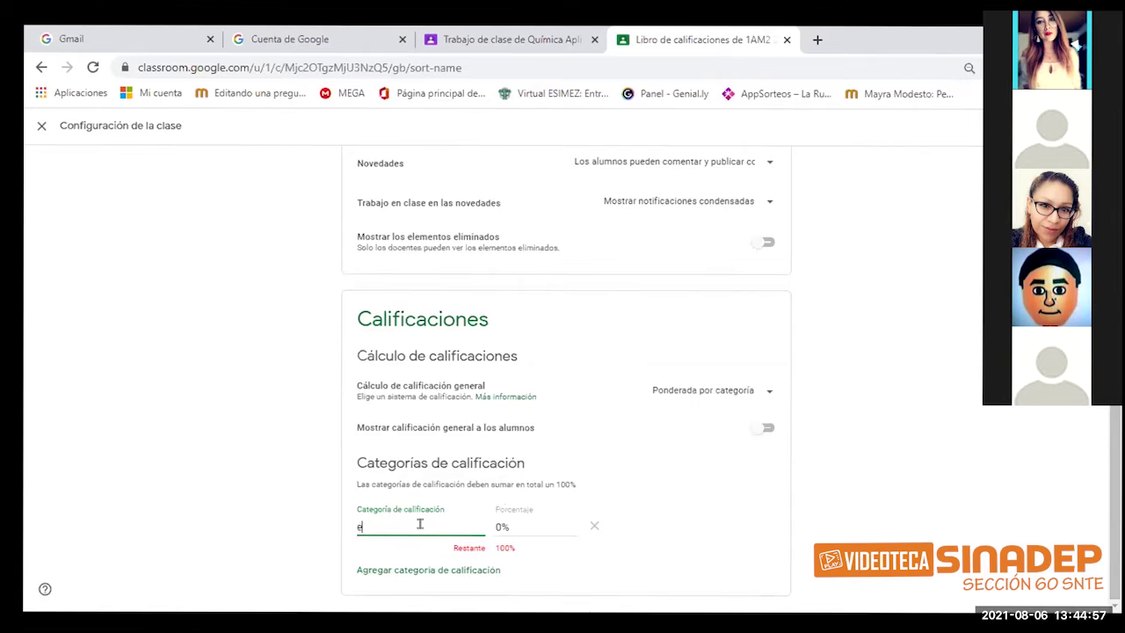
pyautogui.write('exposición')
pyautogui.click(507, 520)
pyautogui.write('50')
pyautogui.press('BackSpace')
pyautogui.press('BackSpace')
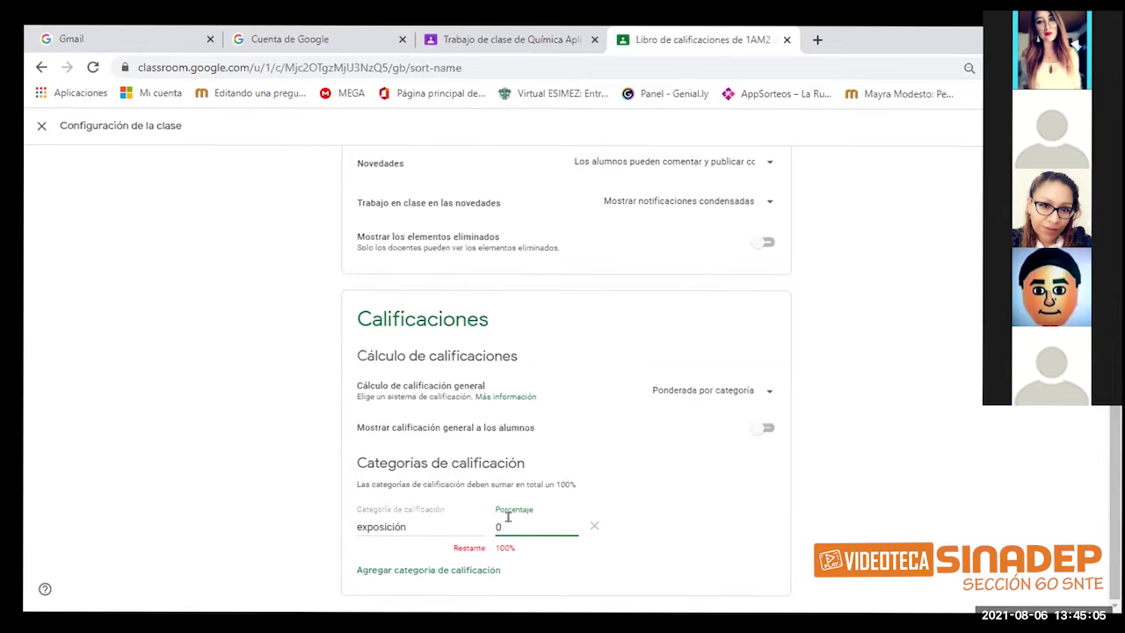
pyautogui.write('50')
# Add a second grade category named Trabajo investigación at 50% and save the class settings.
pyautogui.click(467, 570)
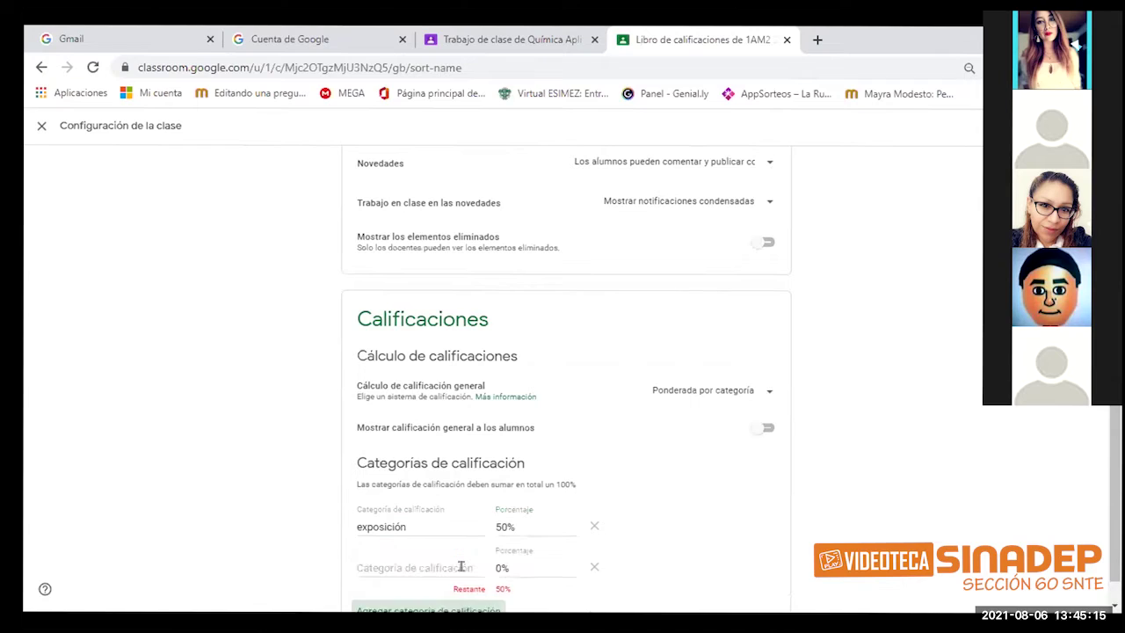
pyautogui.click(458, 567)
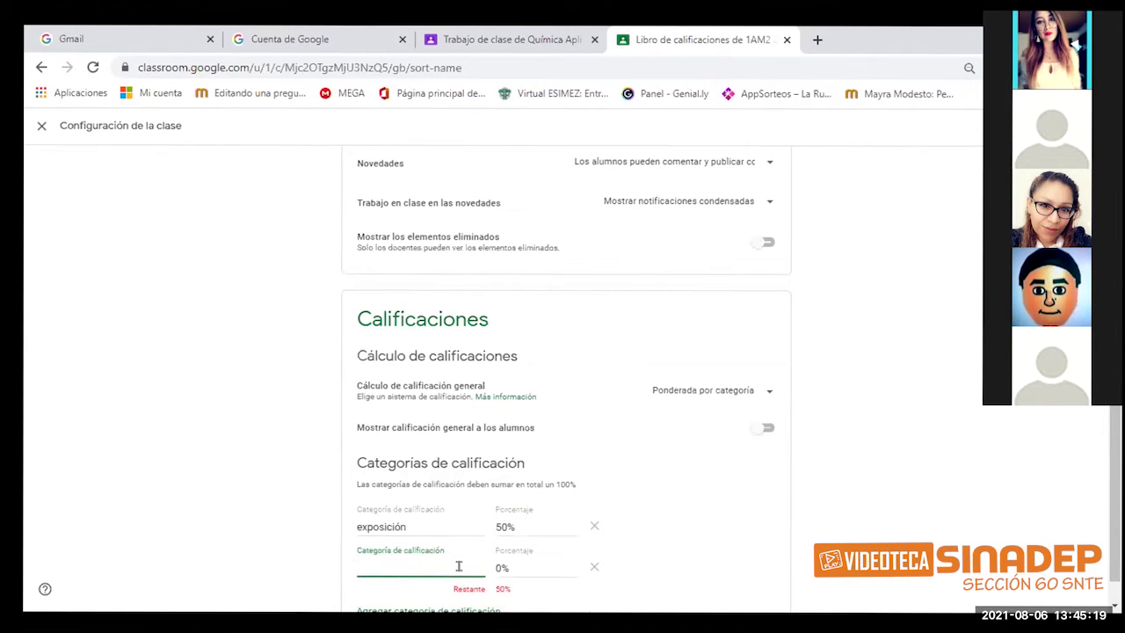
pyautogui.write('Trabajo investigación')
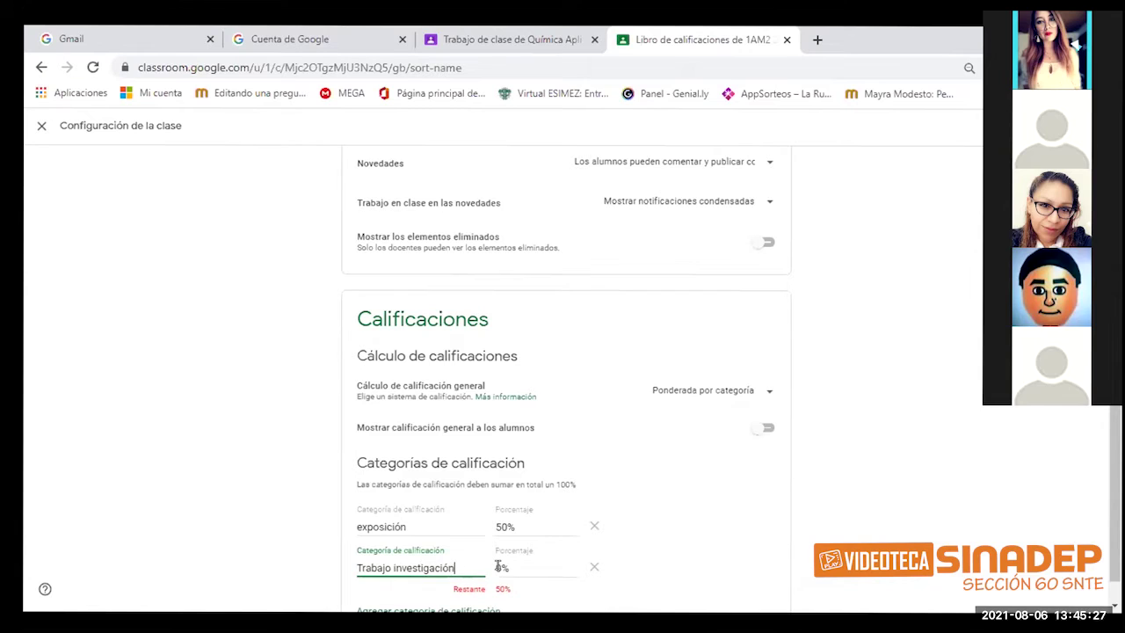
pyautogui.click(499, 566)
pyautogui.write('50')
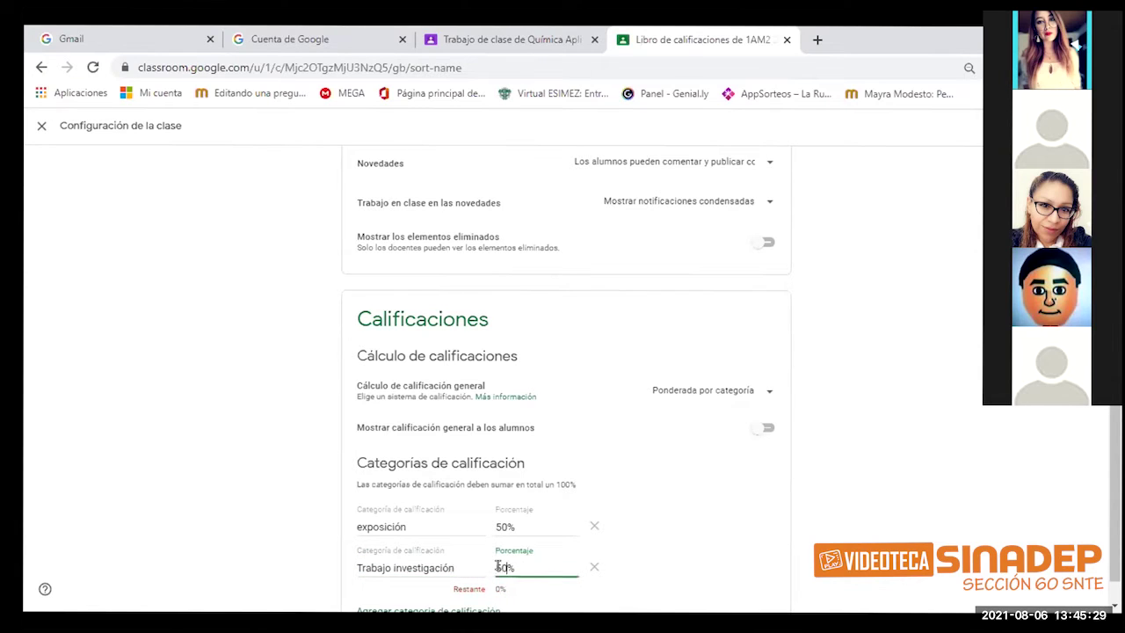
pyautogui.click(720, 516)
pyautogui.scroll(-1, 827, 537)
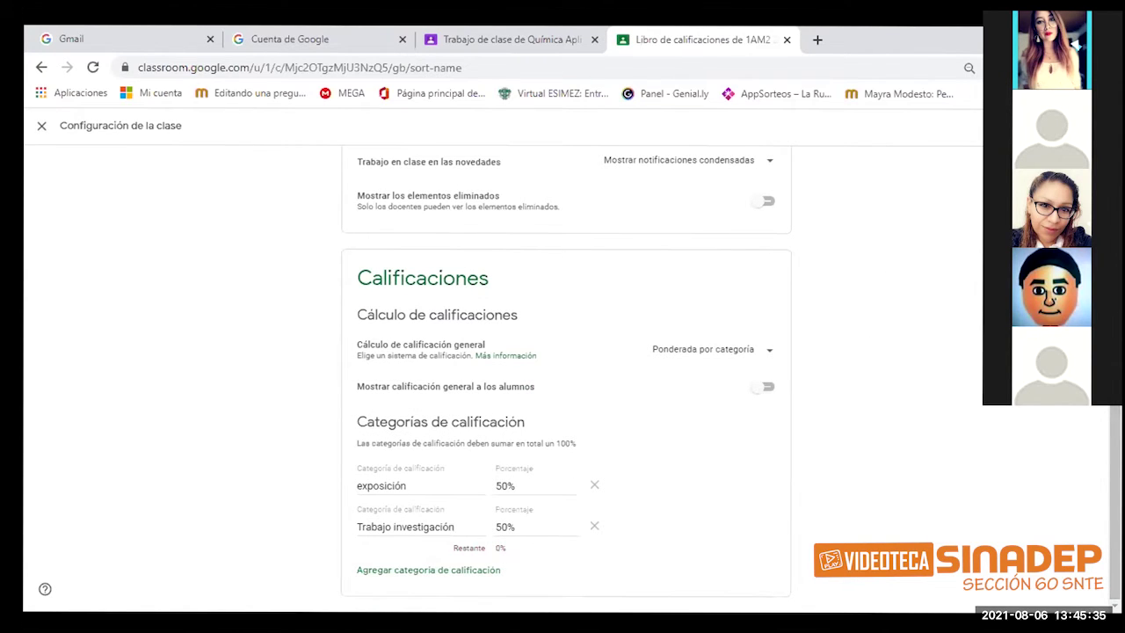
pyautogui.click(1067, 126)
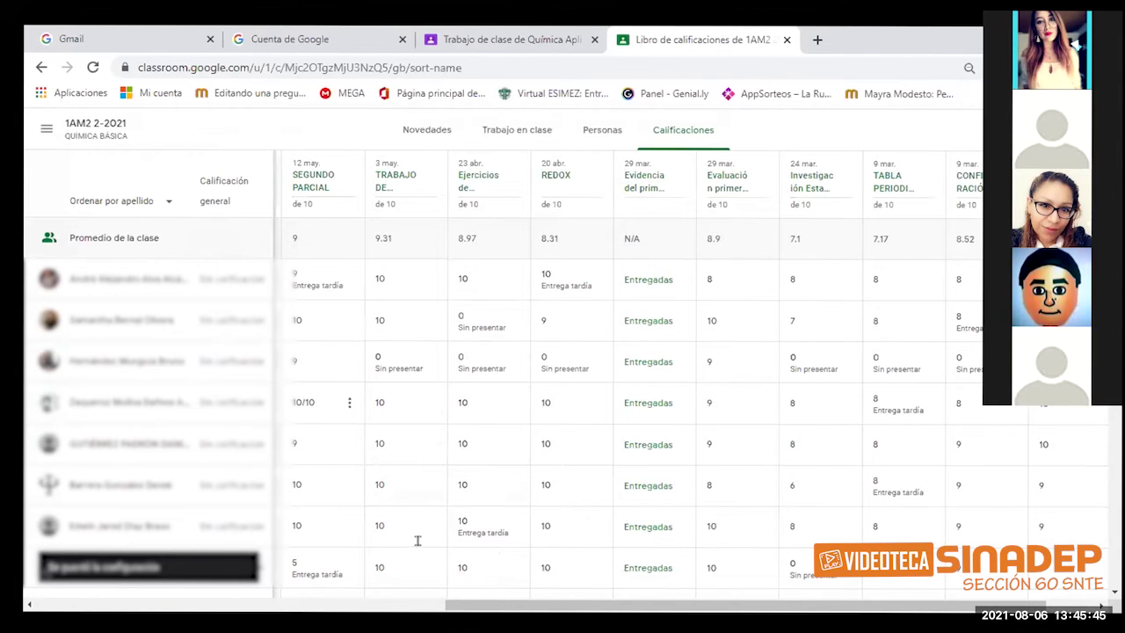
# Find the Equipo 1. assignment in the gradebook and open its instructions.
pyautogui.moveTo(490, 609); pyautogui.dragTo(529, 609)
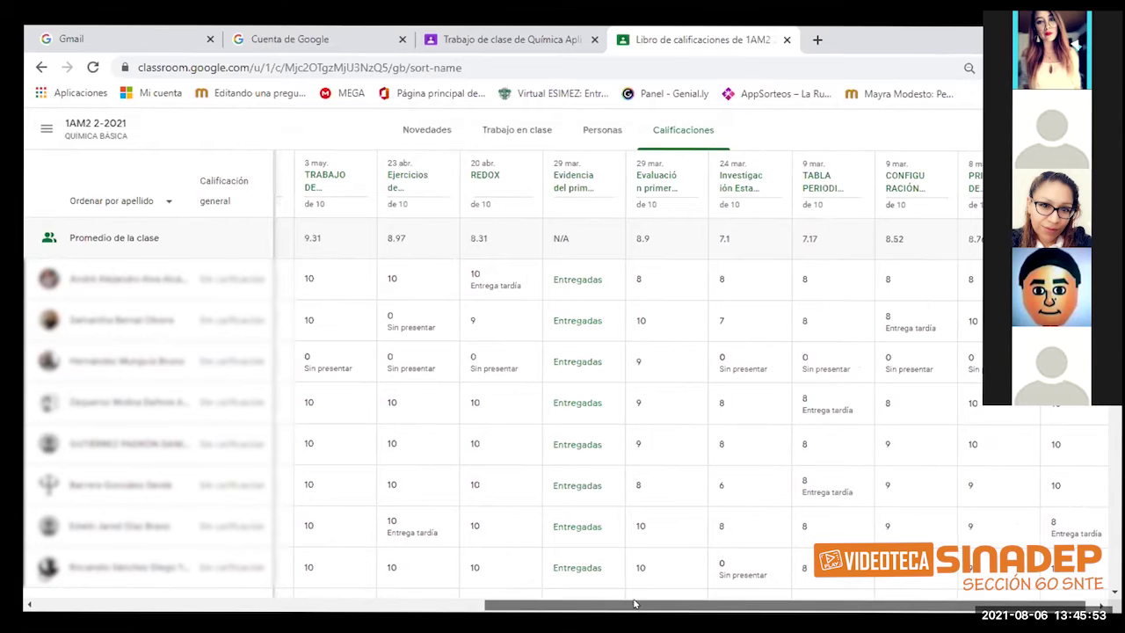
pyautogui.moveTo(729, 605); pyautogui.dragTo(508, 605)
pyautogui.hscroll(-1, 444, 263)
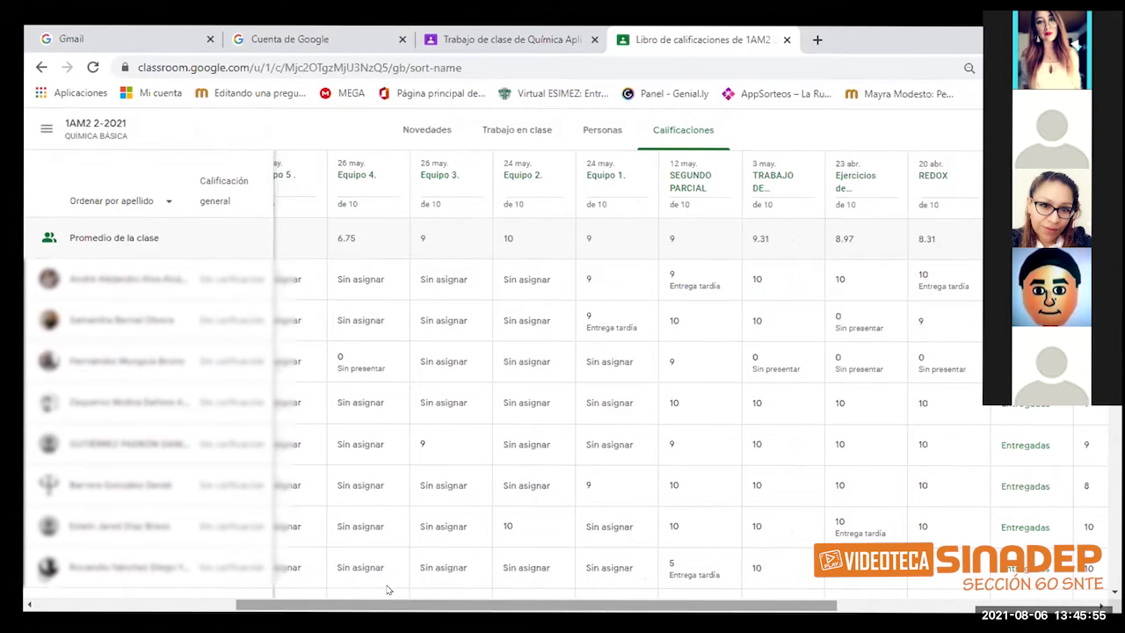
pyautogui.click(598, 175)
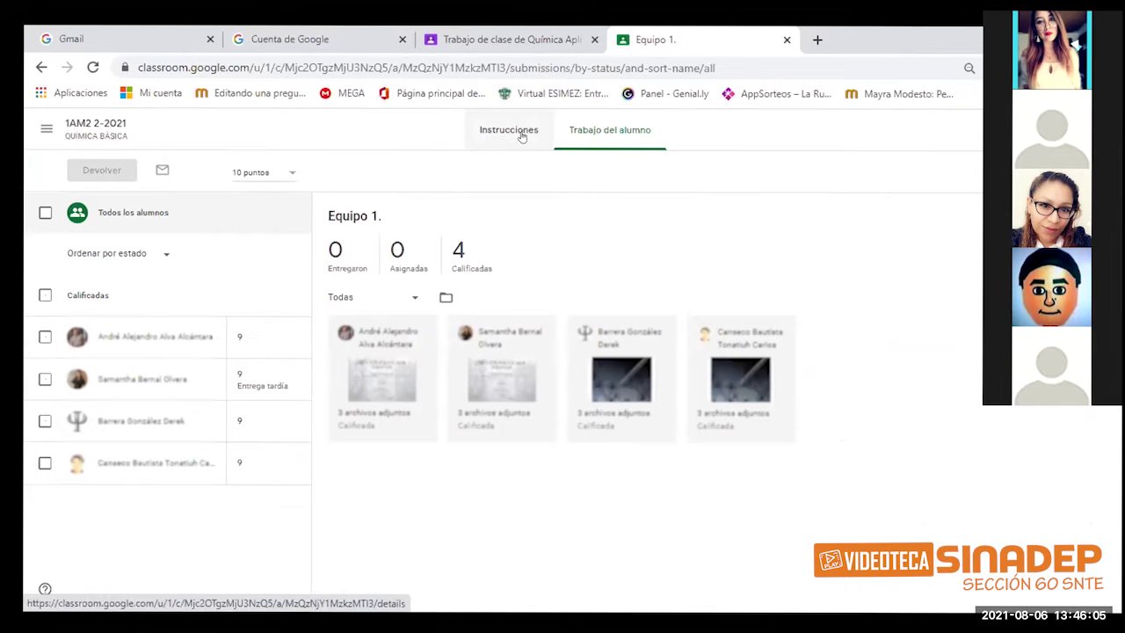
pyautogui.click(520, 135)
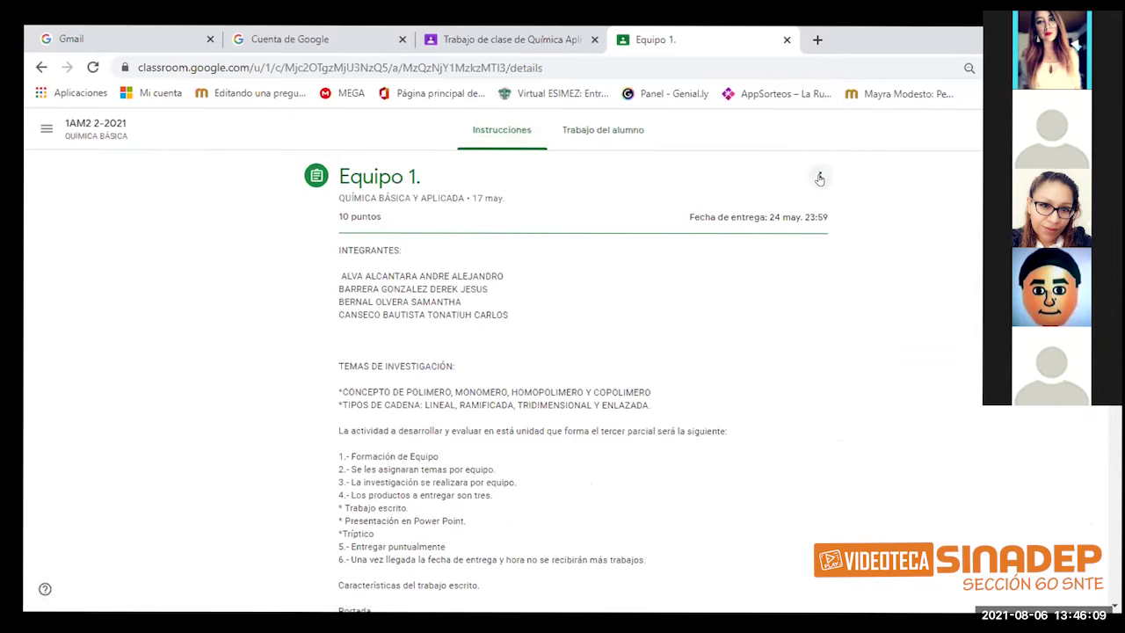
# Edit the Equipo 1. assignment to set its grade category to exposición, and save the change.
pyautogui.click(817, 178)
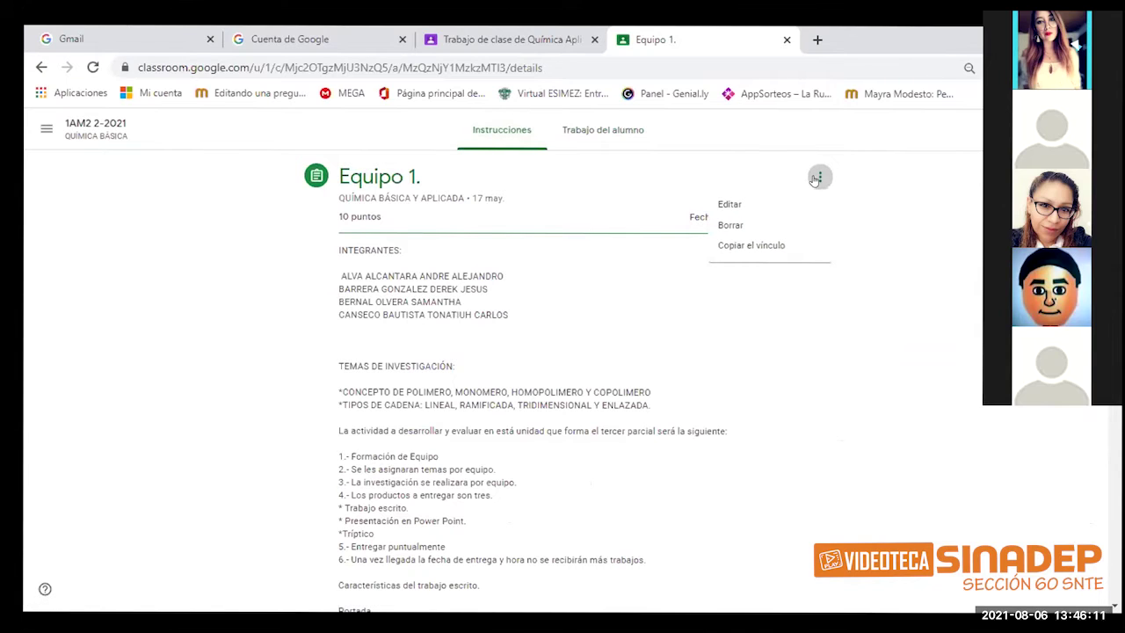
pyautogui.click(785, 204)
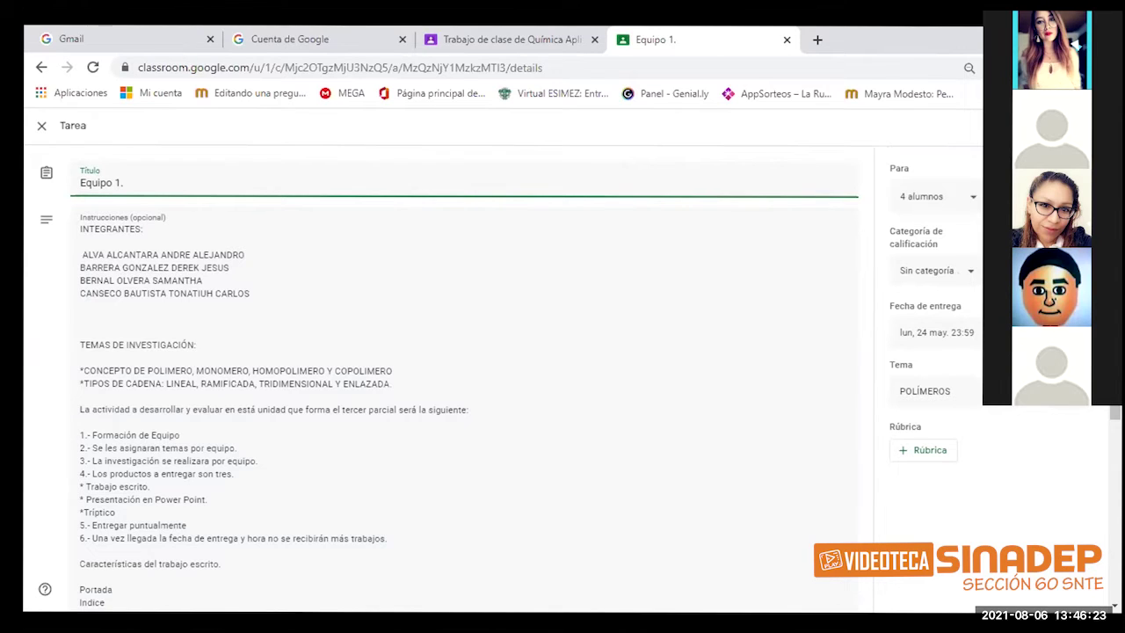
pyautogui.click(962, 270)
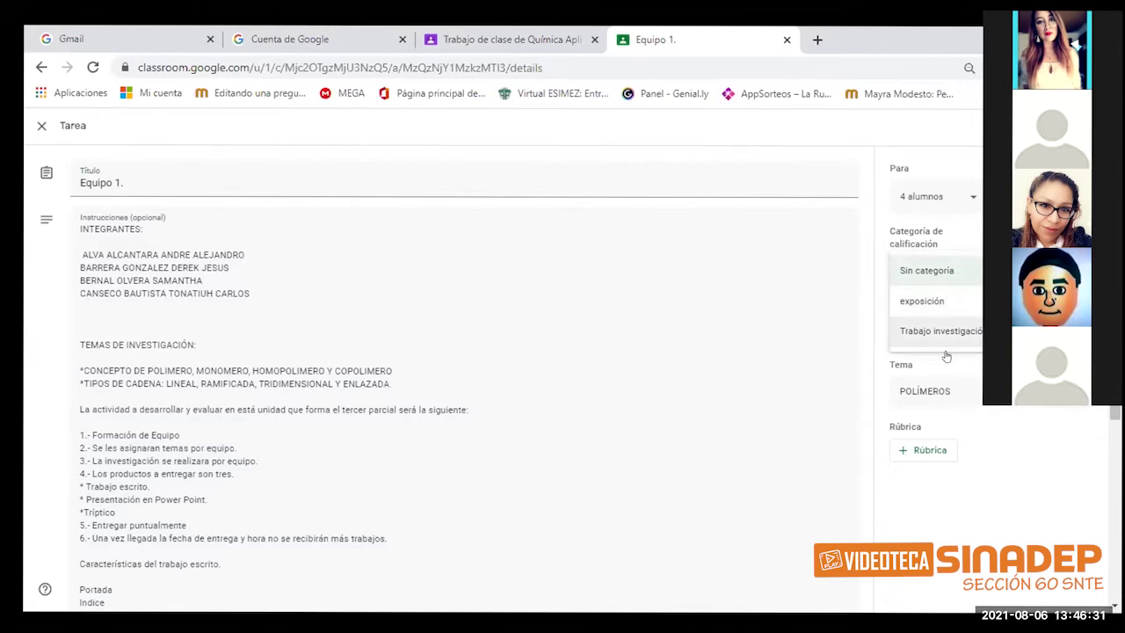
pyautogui.click(922, 301)
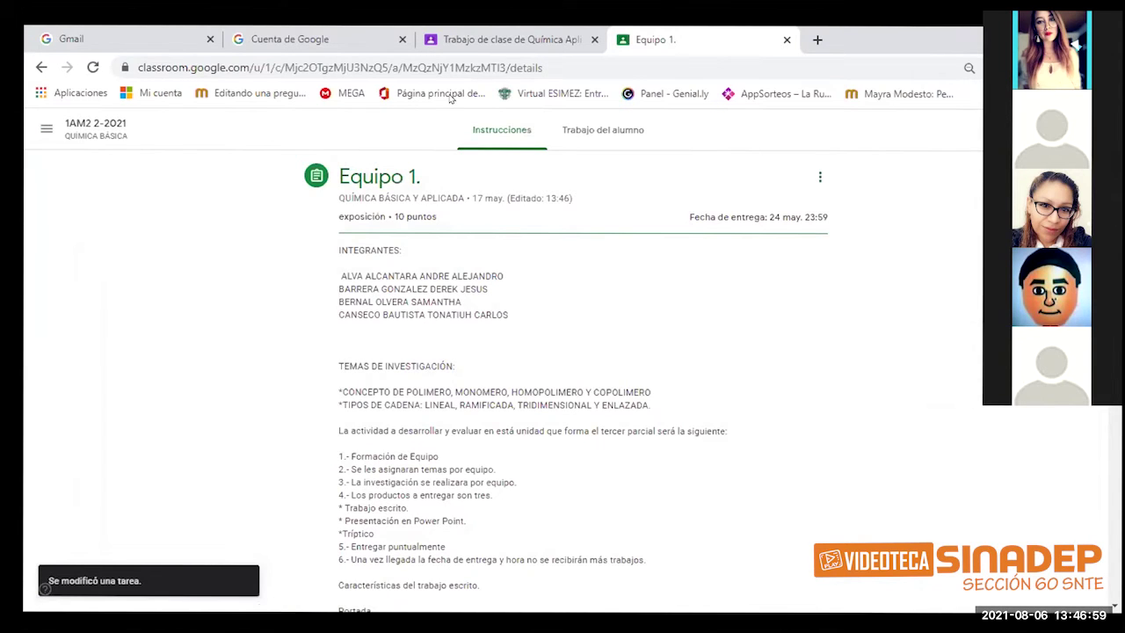
# Return to the 1AM2 2-2021 class and check the overall grade column in its gradebook.
pyautogui.click(99, 128)
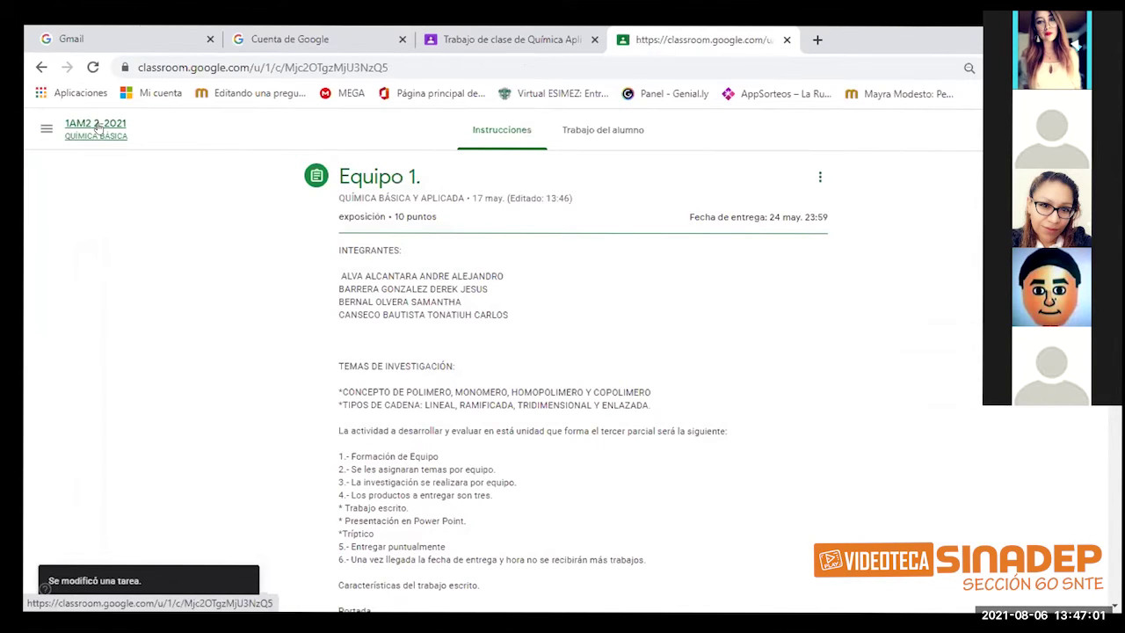
pyautogui.click(676, 135)
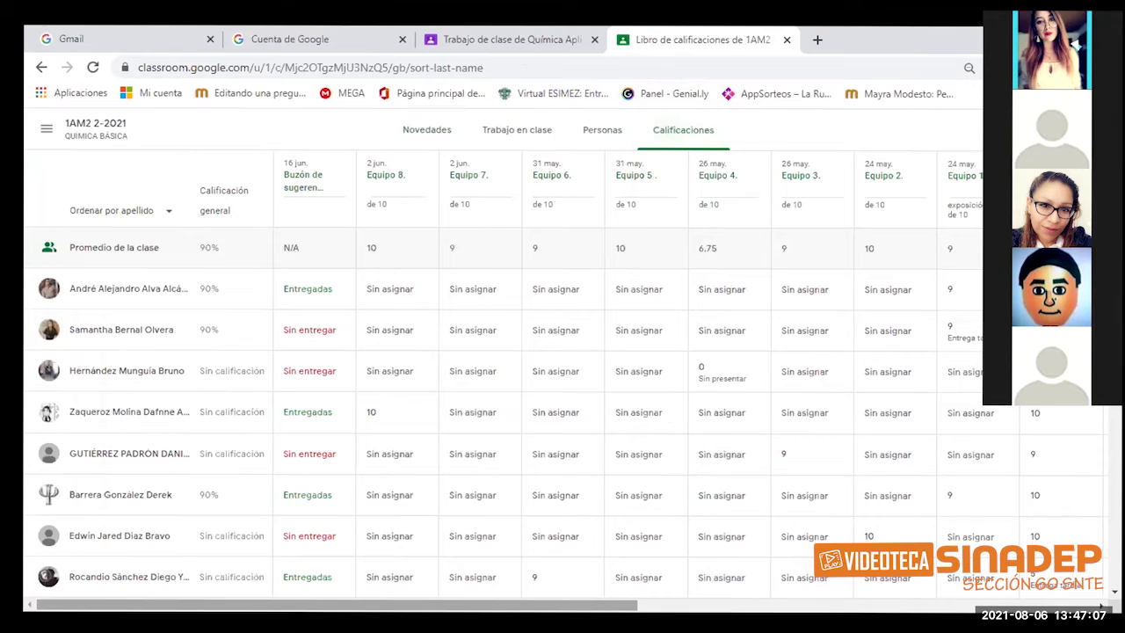
# Edit the TRABAJO DE INVESTIGACIÓN ELECTROQUÍMICA assignment from the gradebook to set its grade category to Trabajo investigación, and save the change.
pyautogui.hscroll(10, 730, 588)
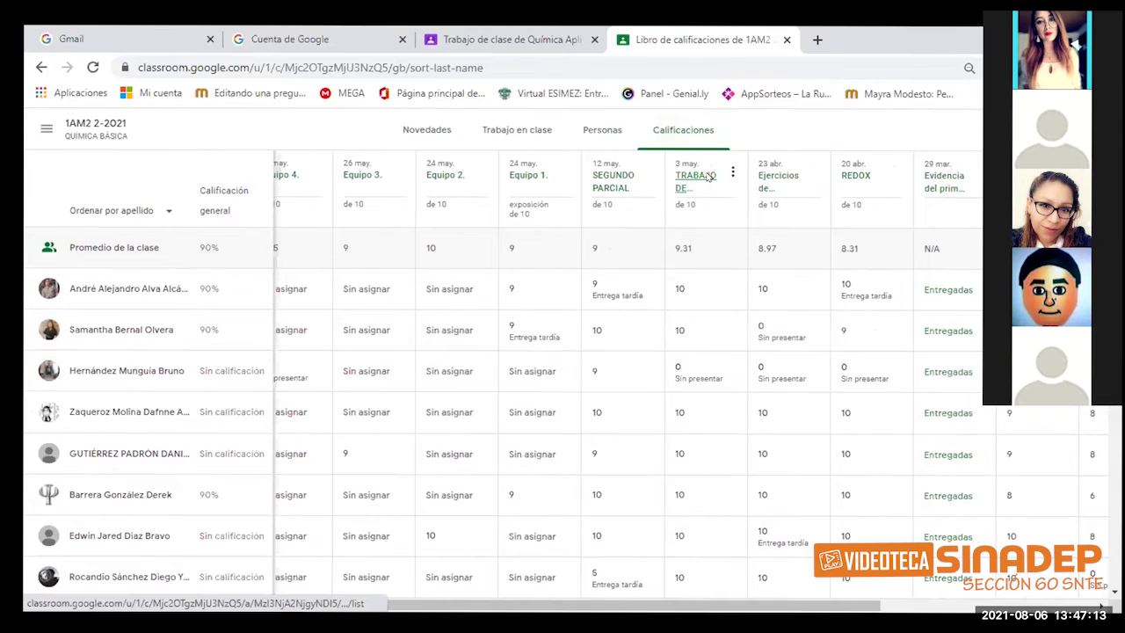
pyautogui.click(702, 178)
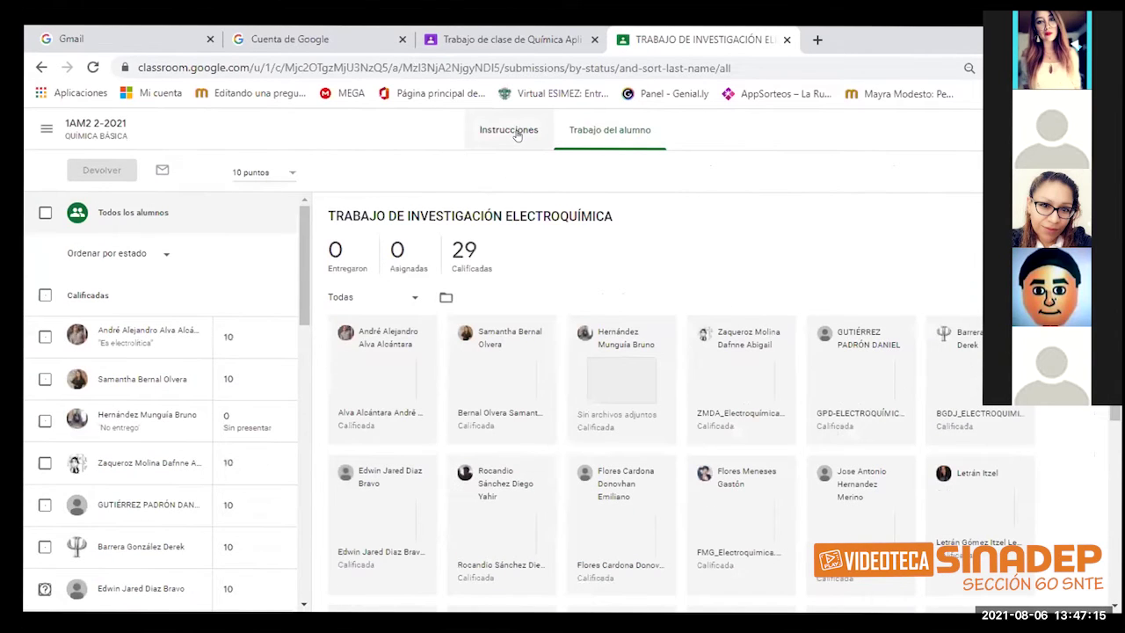
pyautogui.click(511, 131)
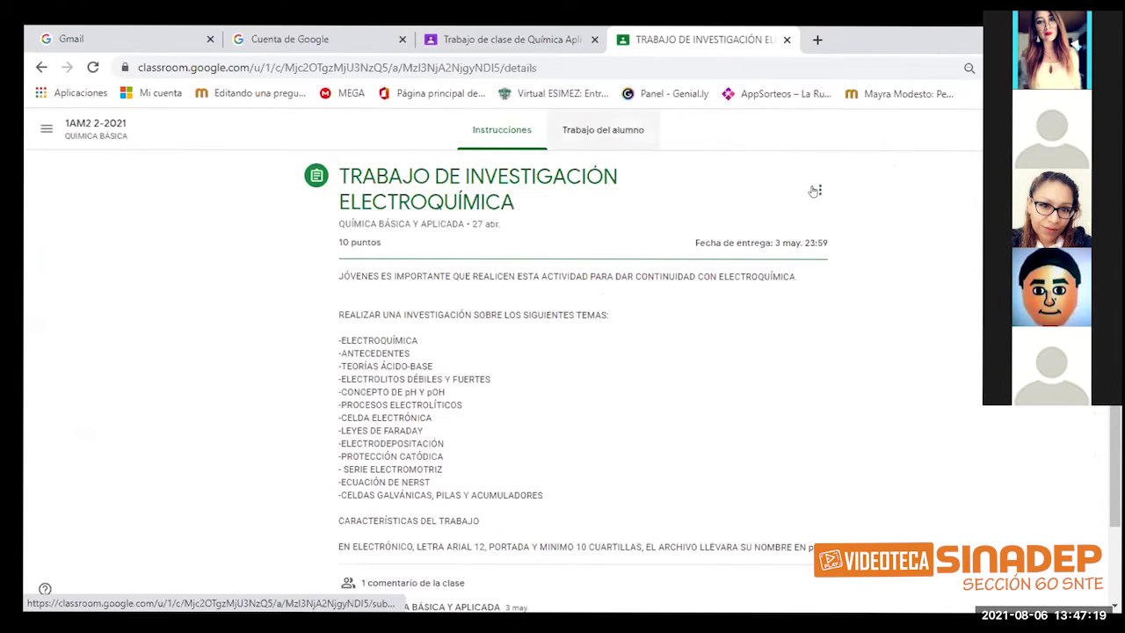
pyautogui.click(817, 191)
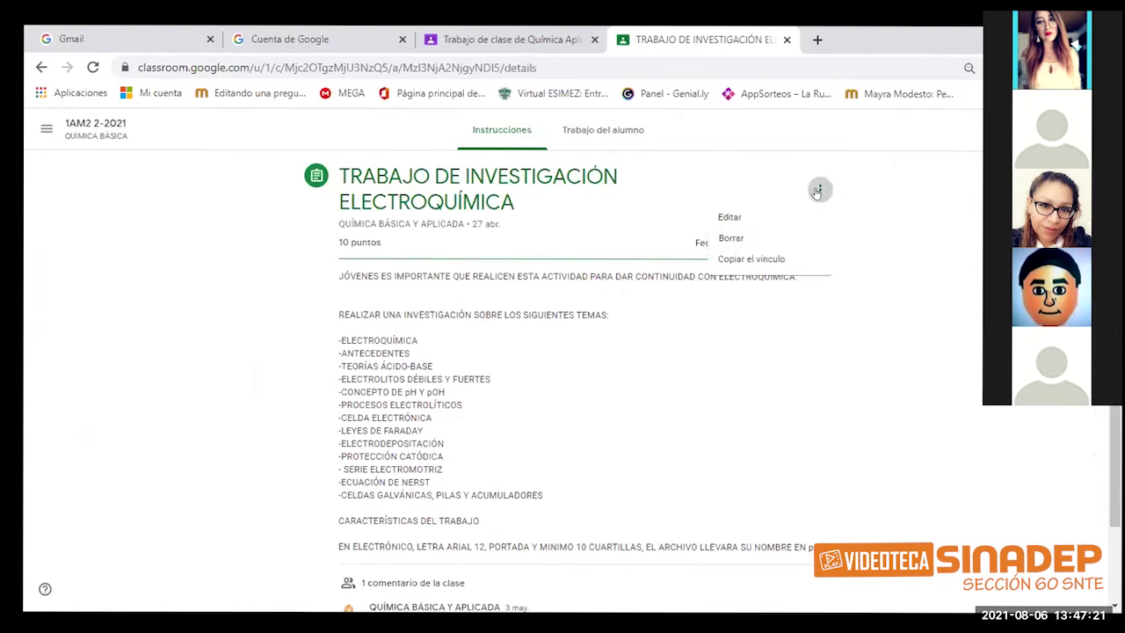
pyautogui.click(750, 217)
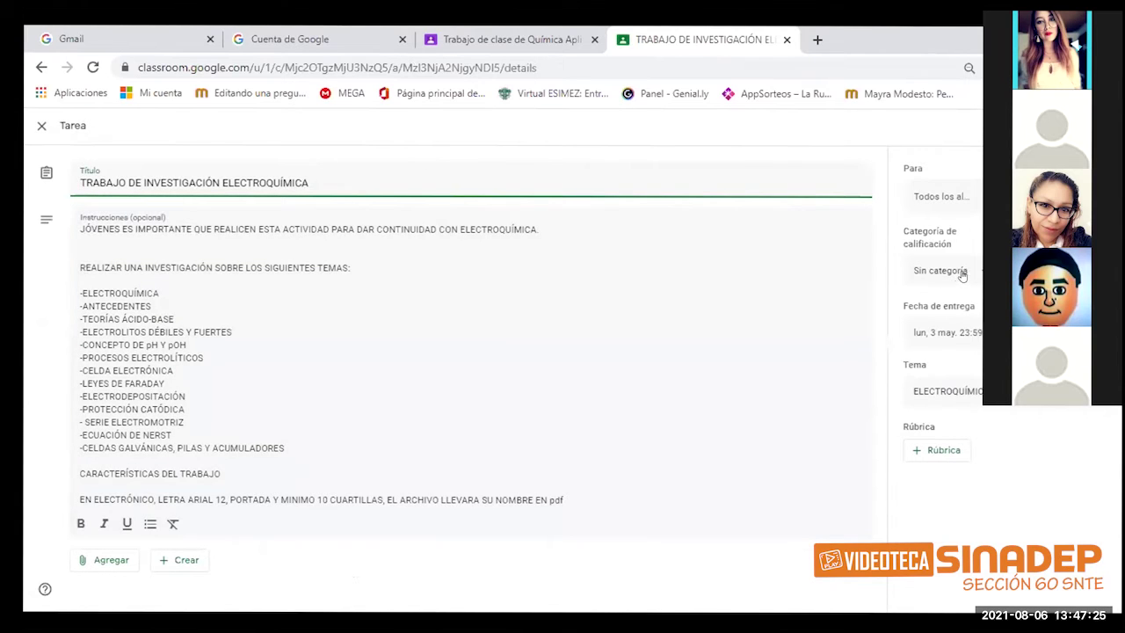
pyautogui.click(961, 274)
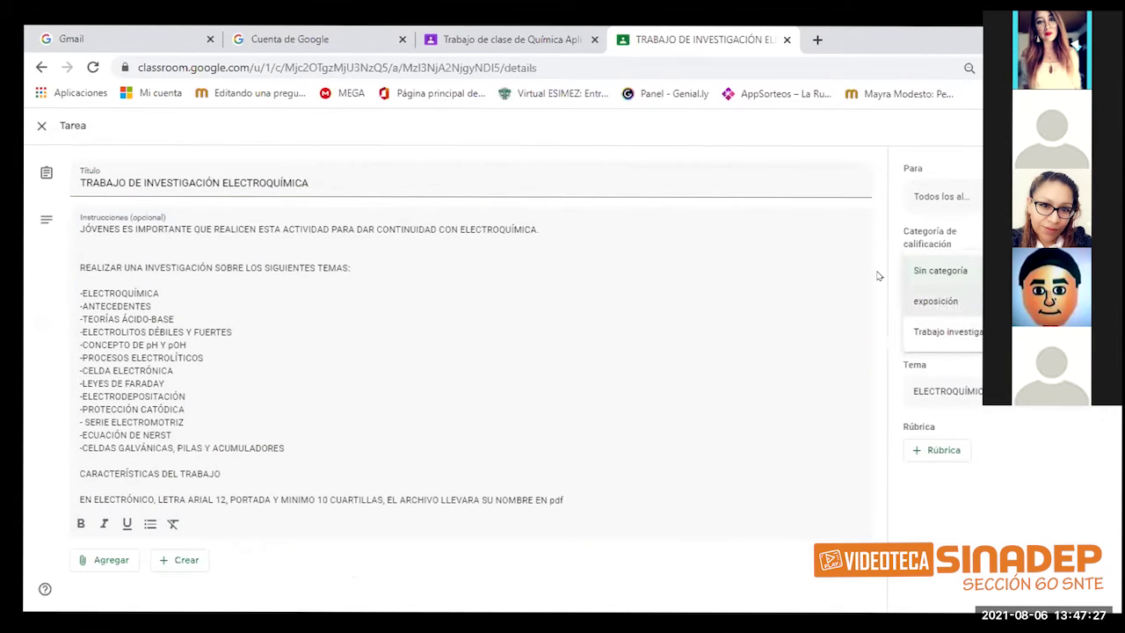
pyautogui.click(979, 332)
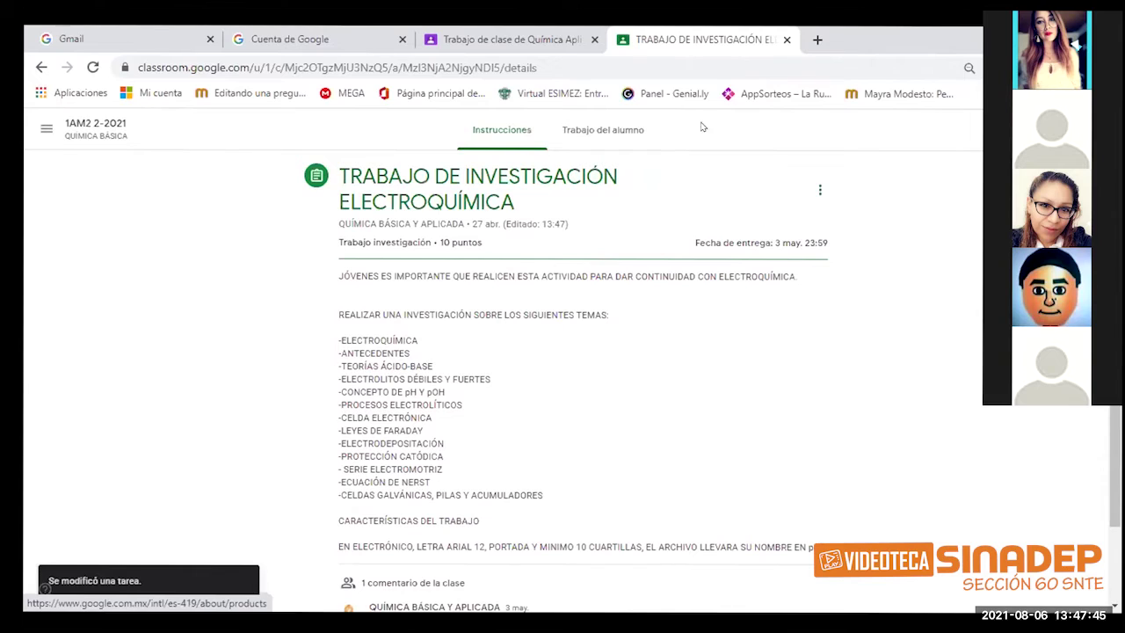
# Return to the 1AM2 2-2021 gradebook and examine the overall grades alongside the categorized assignments.
pyautogui.click(104, 133)
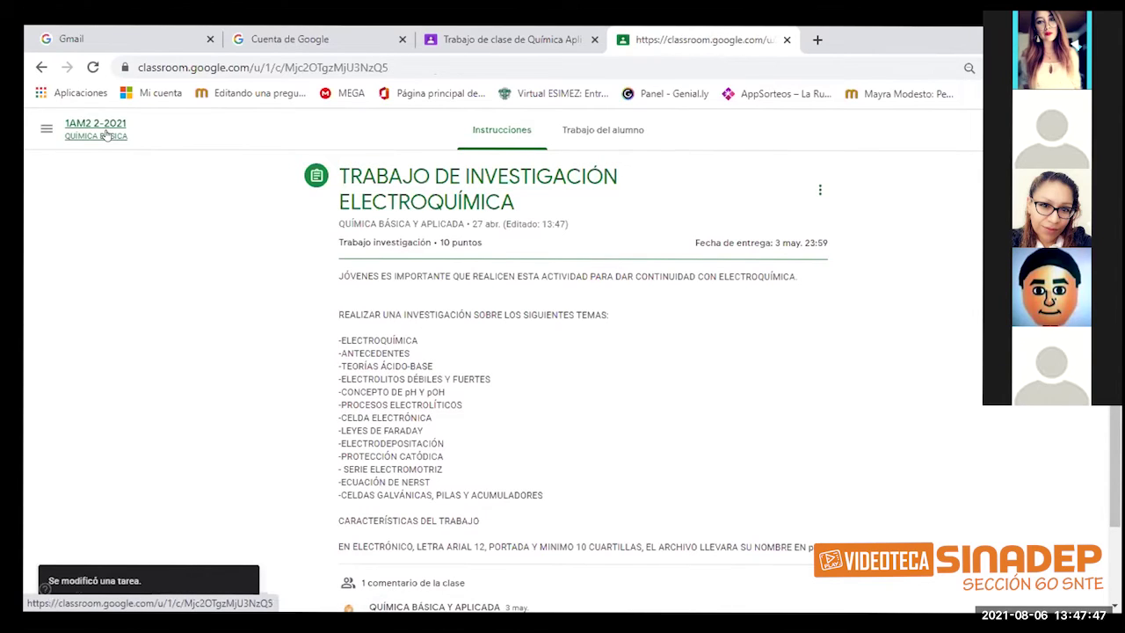
pyautogui.click(665, 133)
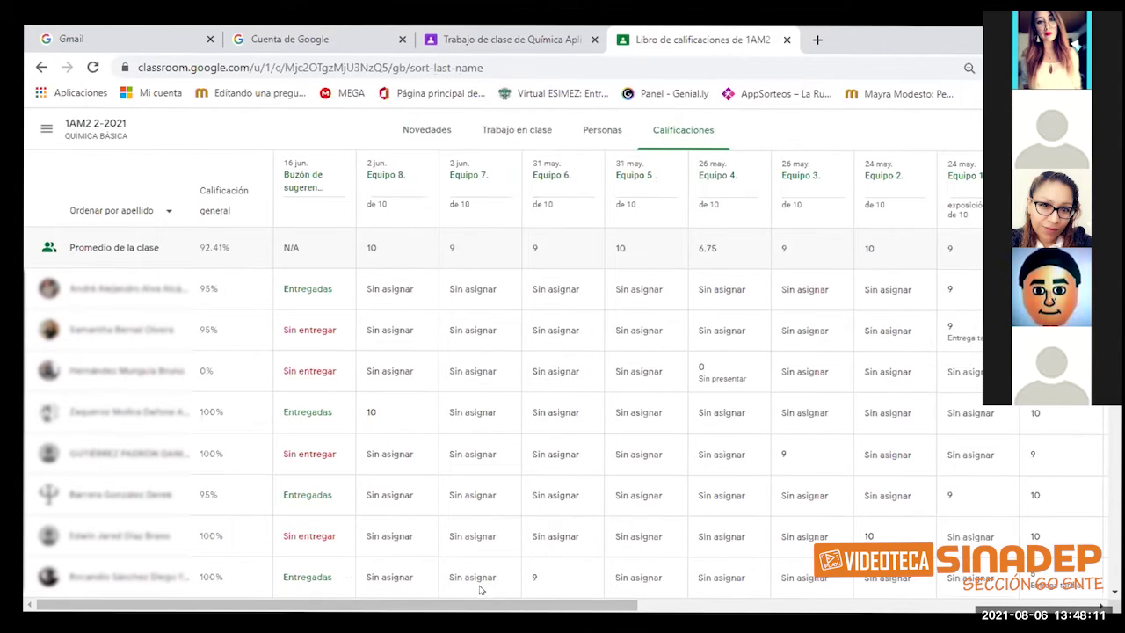
pyautogui.moveTo(476, 605); pyautogui.dragTo(594, 605)
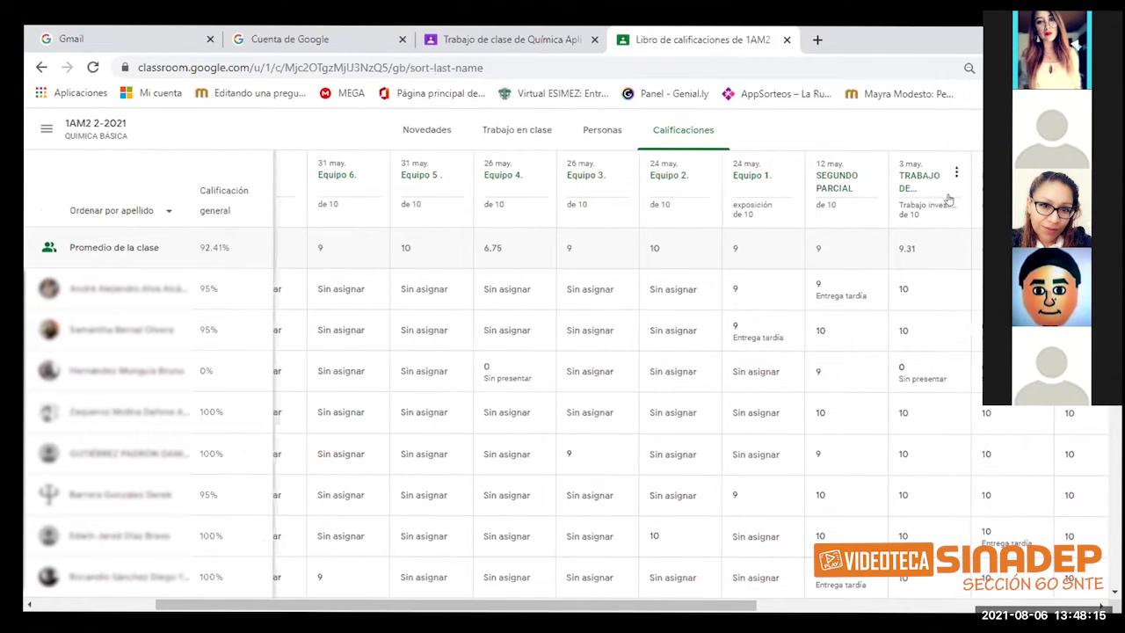
pyautogui.moveTo(536, 604); pyautogui.dragTo(428, 603)
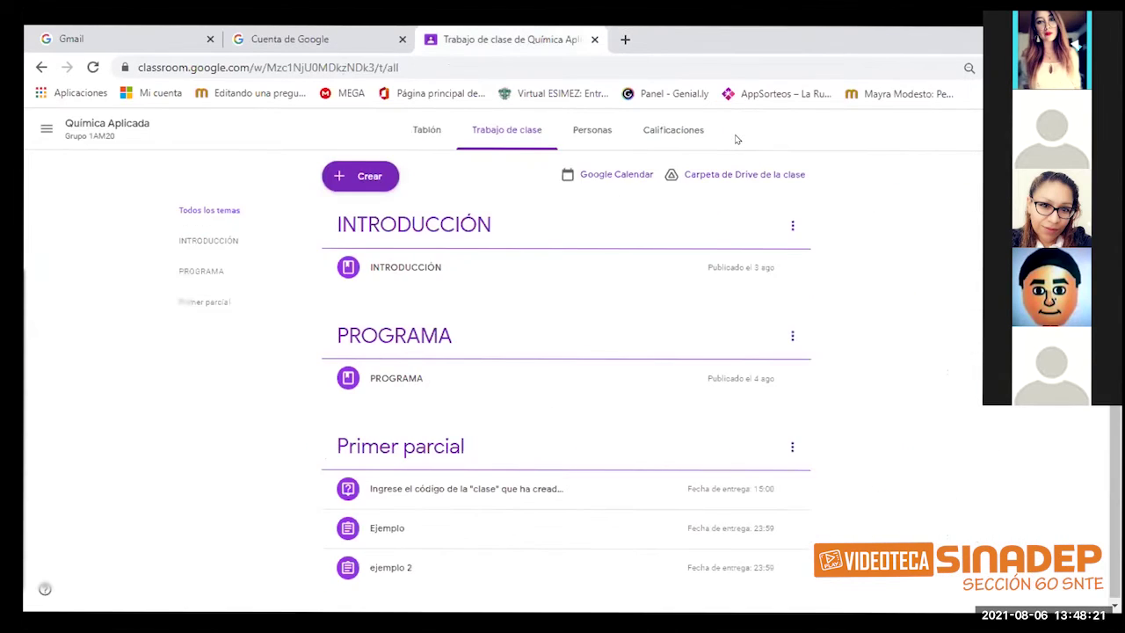
# Open the class settings of Química Aplicada from its gradebook and set the overall grade calculation to Ponderada por categoría.
pyautogui.click(506, 132)
pyautogui.click(661, 132)
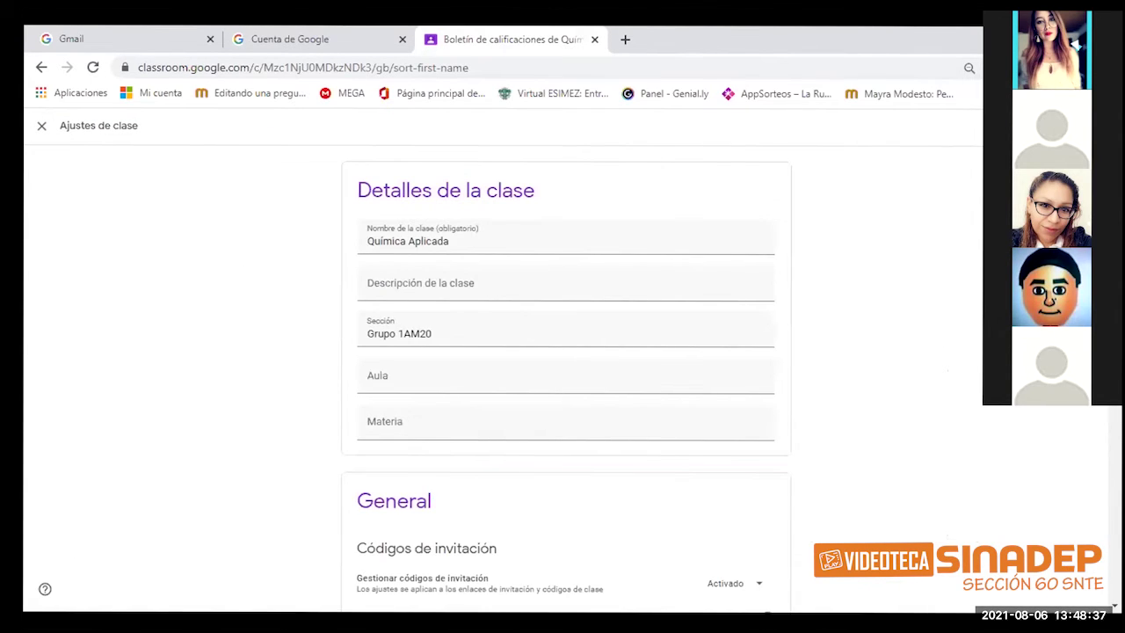
pyautogui.scroll(-5, 566, 369)
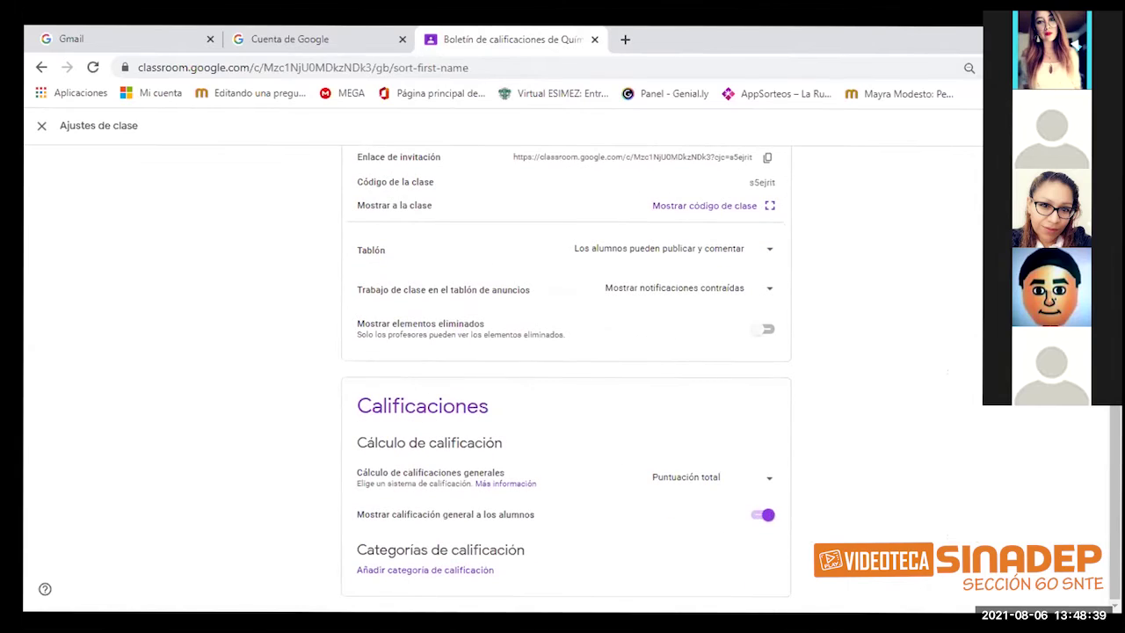
pyautogui.click(754, 477)
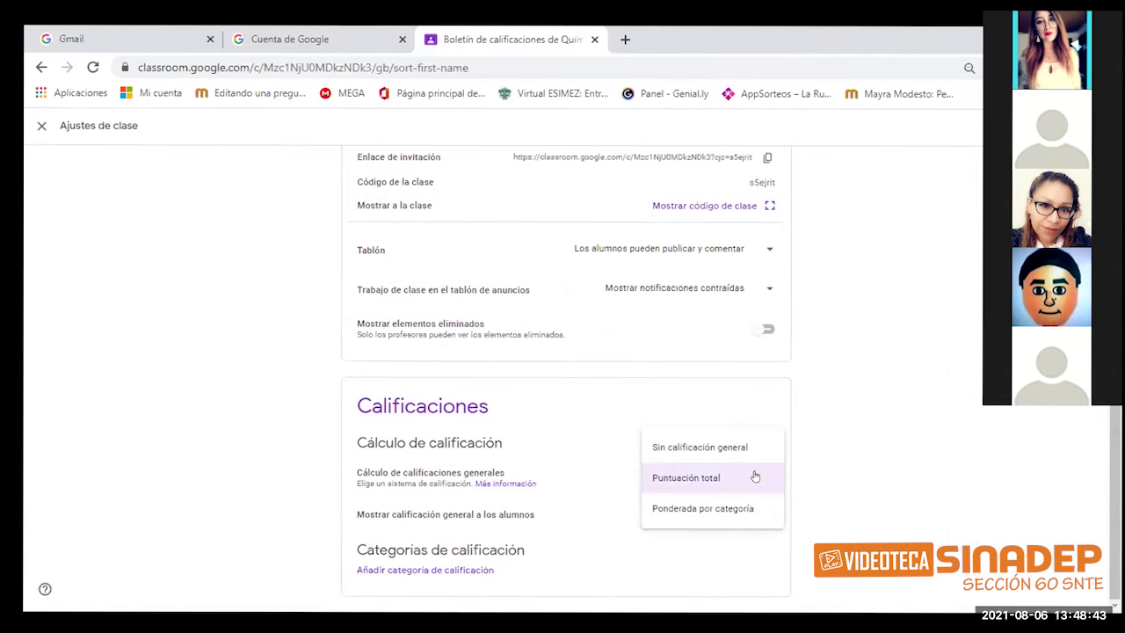
pyautogui.click(700, 508)
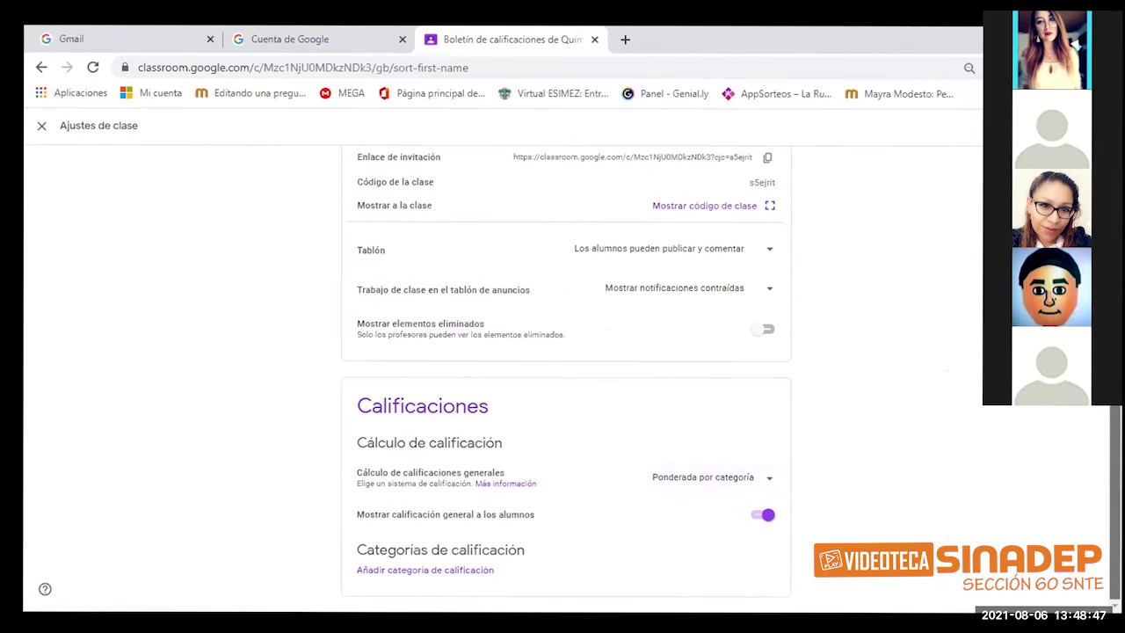
# Add a grade category named ejemplo 1 with a weight of 50%.
pyautogui.click(423, 567)
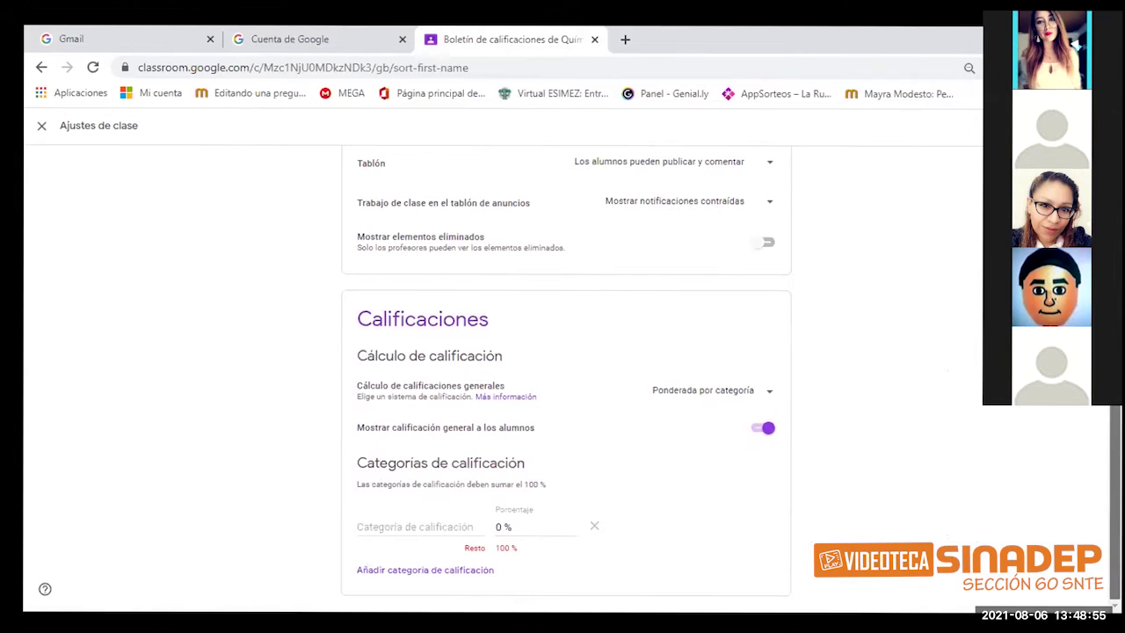
pyautogui.click(386, 526)
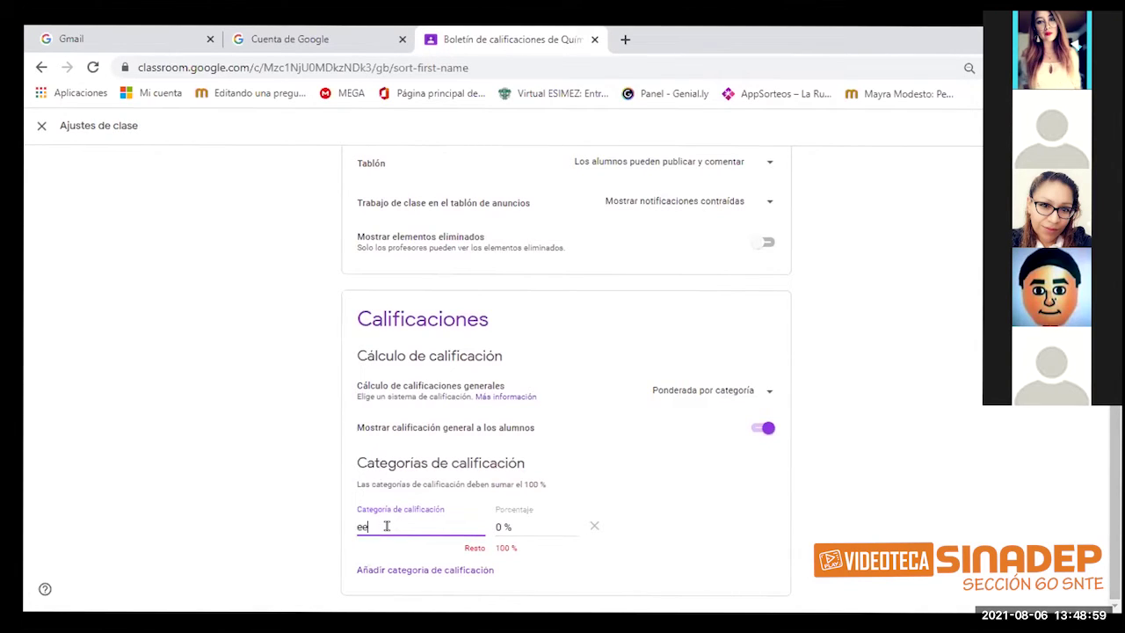
pyautogui.press('BackSpace')
pyautogui.write('ejemplo 1')
pyautogui.click(497, 525)
pyautogui.write('50')
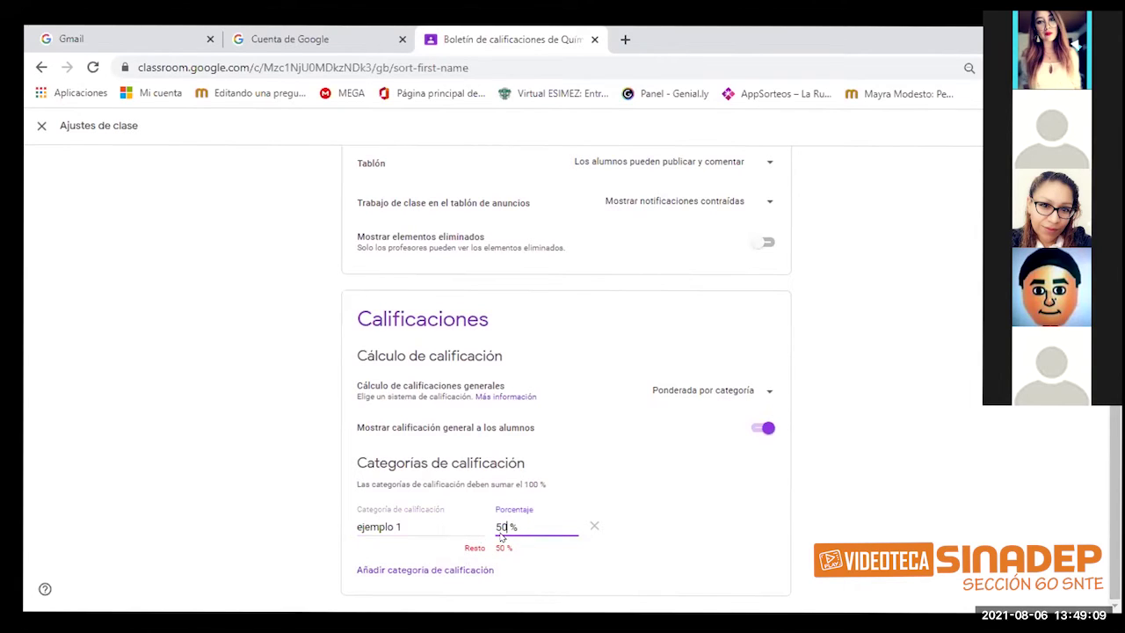
# Add a second grade category named ejemplo 2 at 50%, save the class settings, and return to the gradebook.
pyautogui.click(441, 570)
pyautogui.click(436, 564)
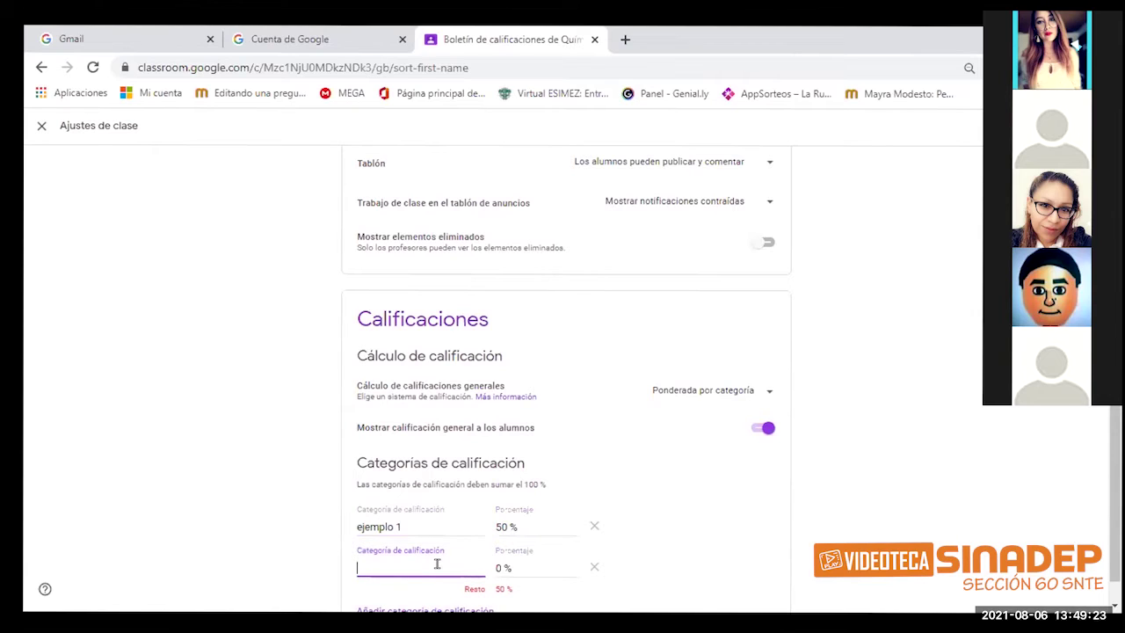
pyautogui.write('ejemplo 2')
pyautogui.click(497, 567)
pyautogui.write('50')
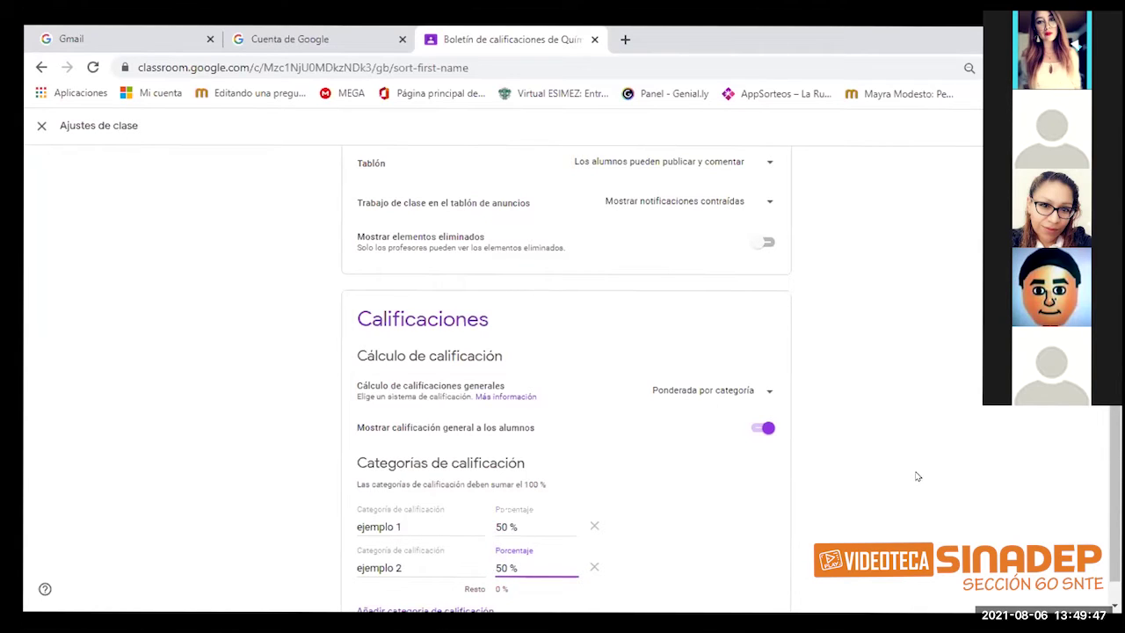
pyautogui.moveTo(1115, 497); pyautogui.dragTo(1115, 506)
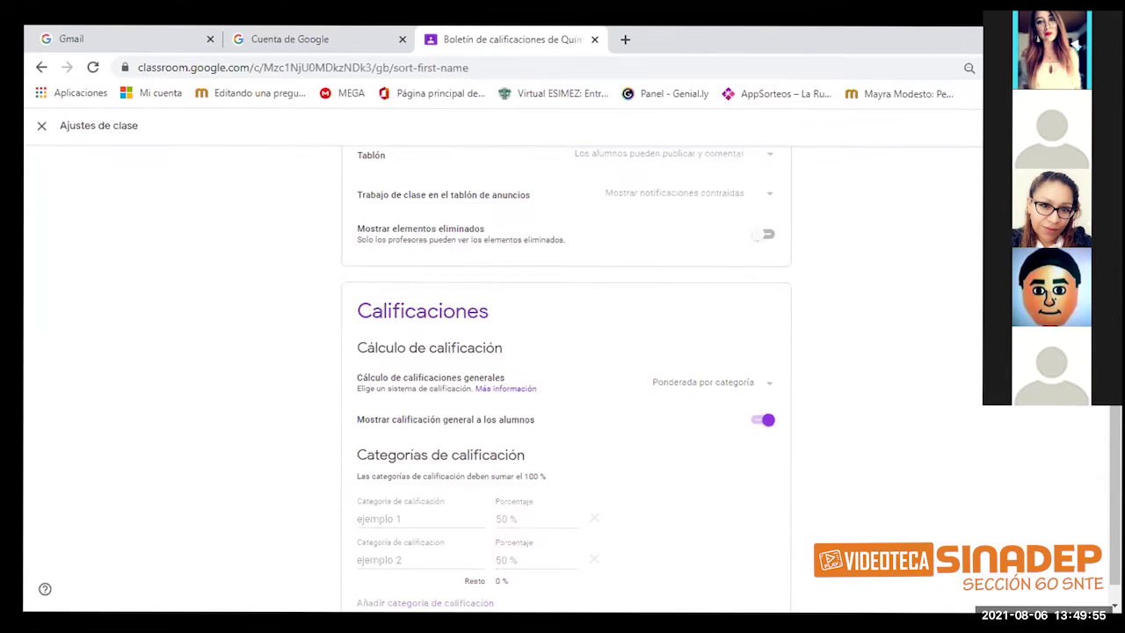
pyautogui.press('Escape')
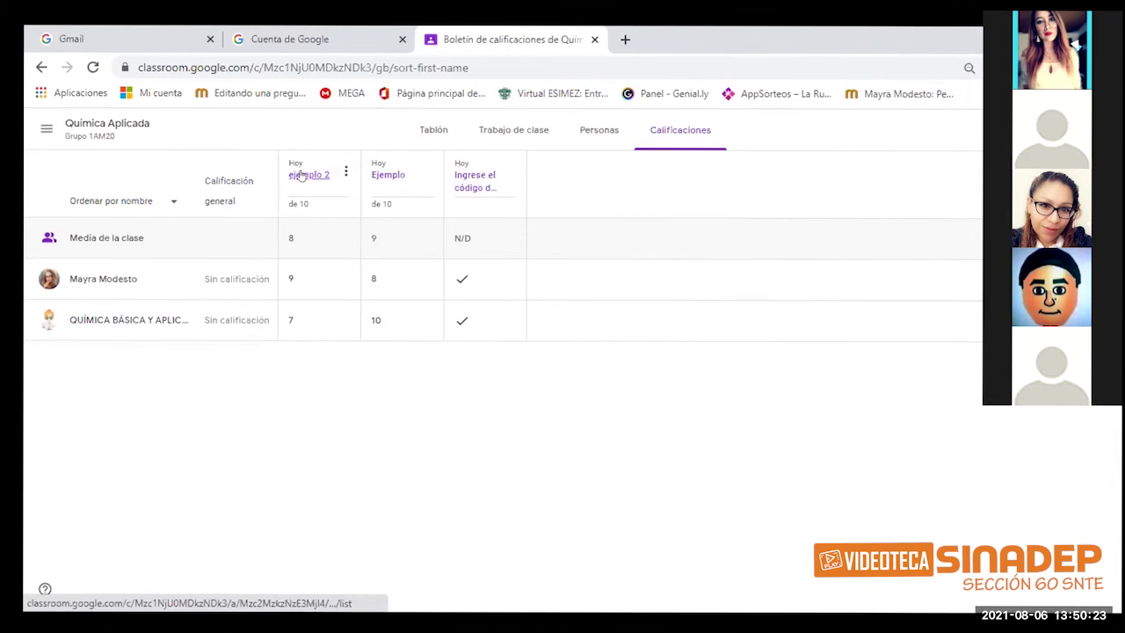
# Edit the Ejemplo assignment to set its grade category to ejemplo 1, save it, and return to the Química Aplicada gradebook.
pyautogui.click(391, 172)
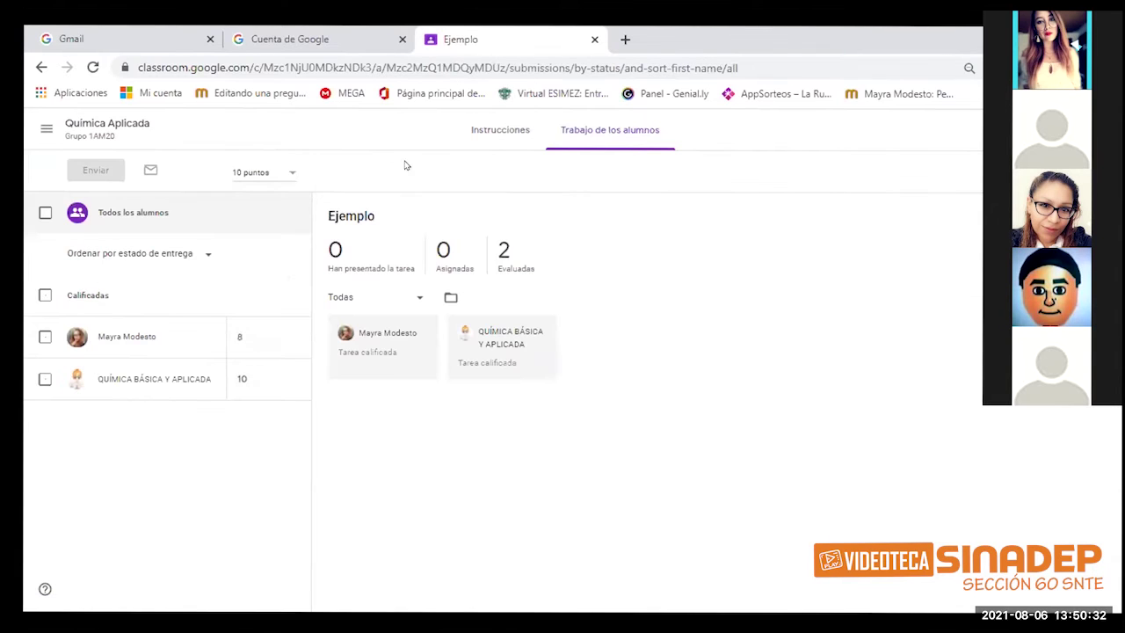
pyautogui.click(482, 138)
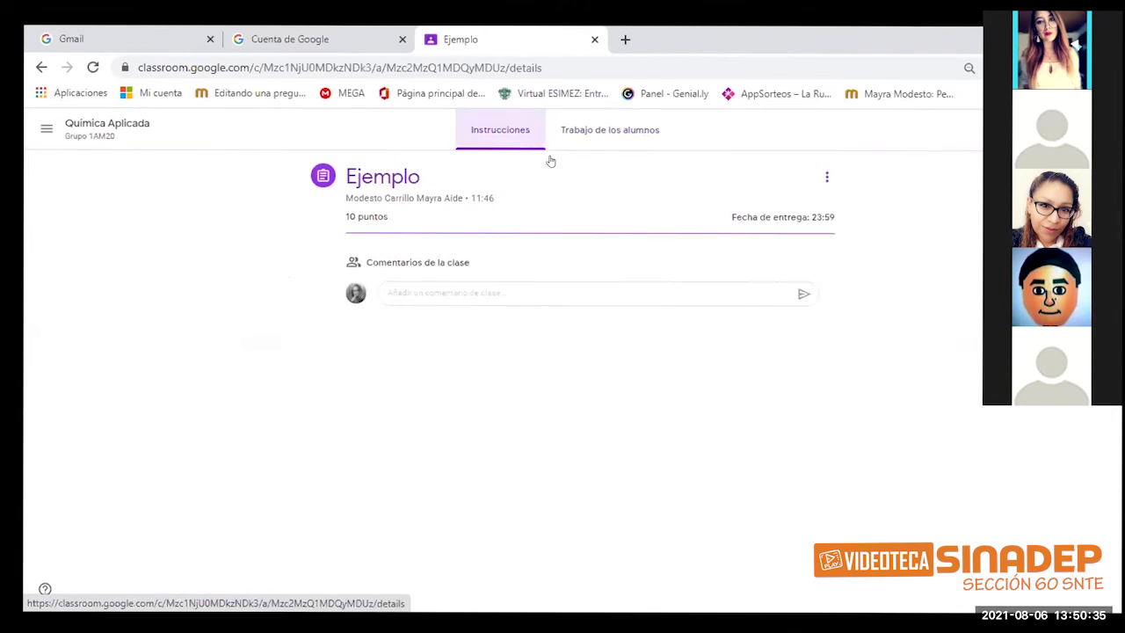
pyautogui.click(825, 176)
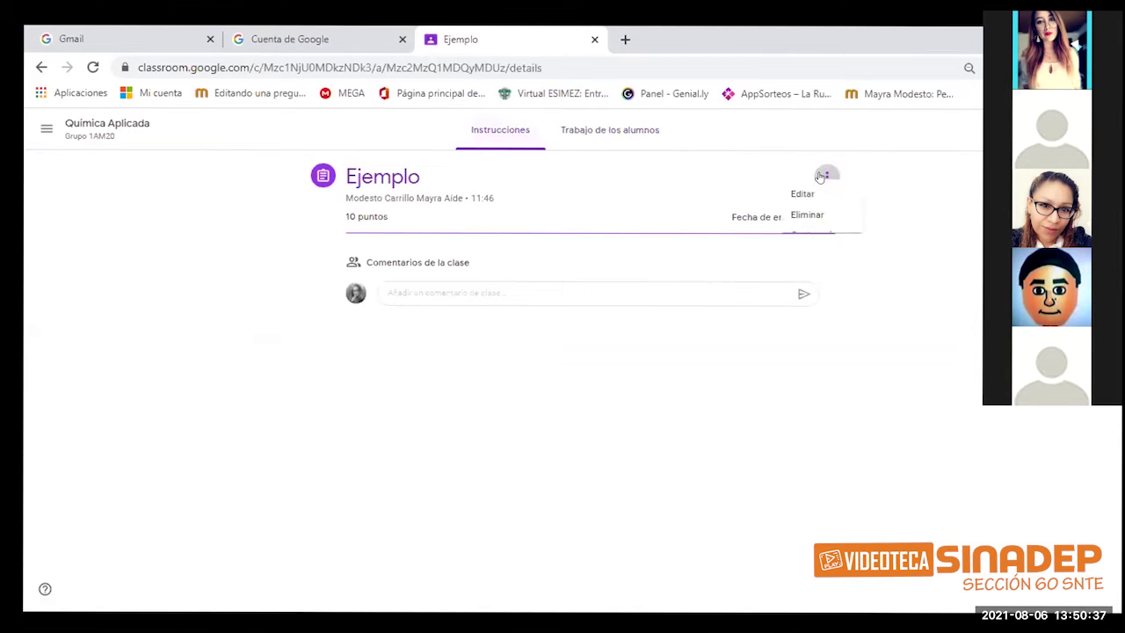
pyautogui.click(790, 204)
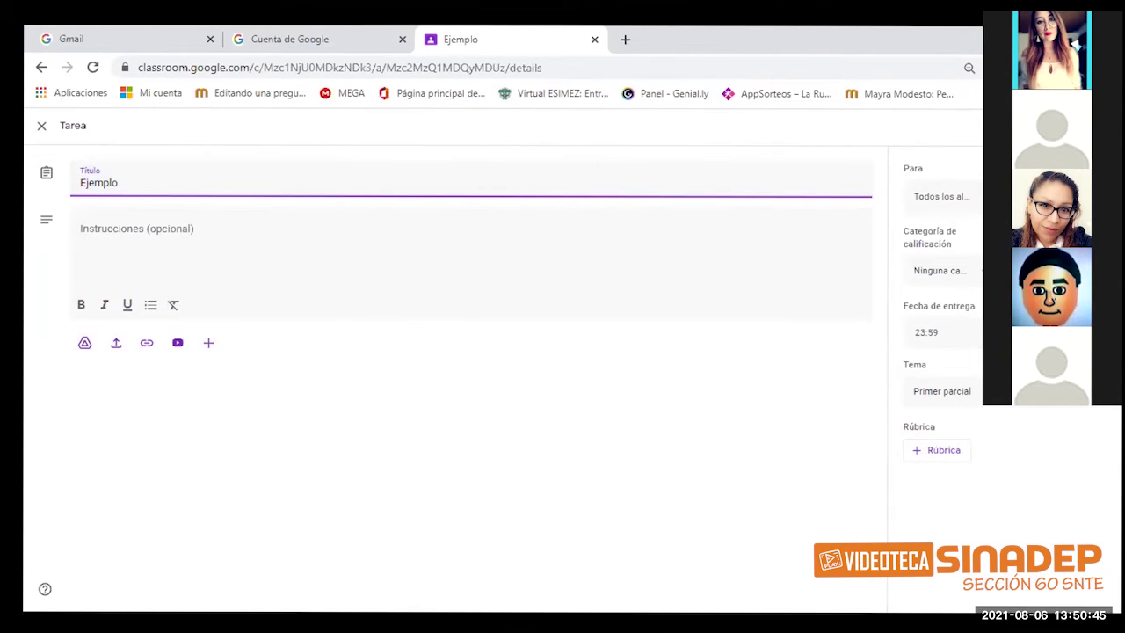
pyautogui.click(971, 271)
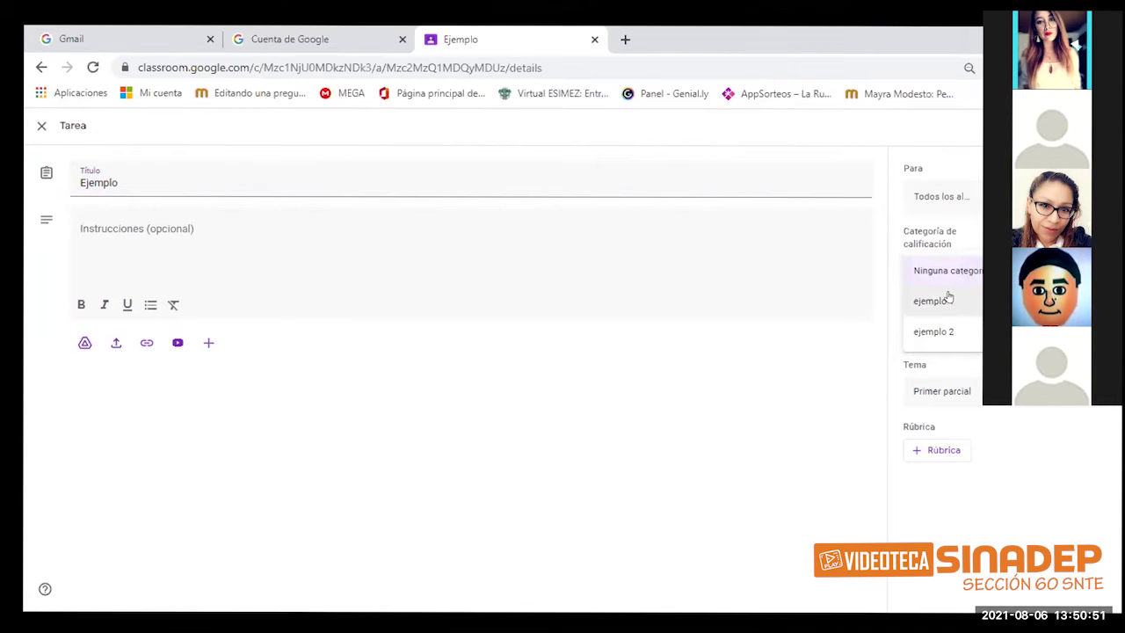
pyautogui.click(948, 299)
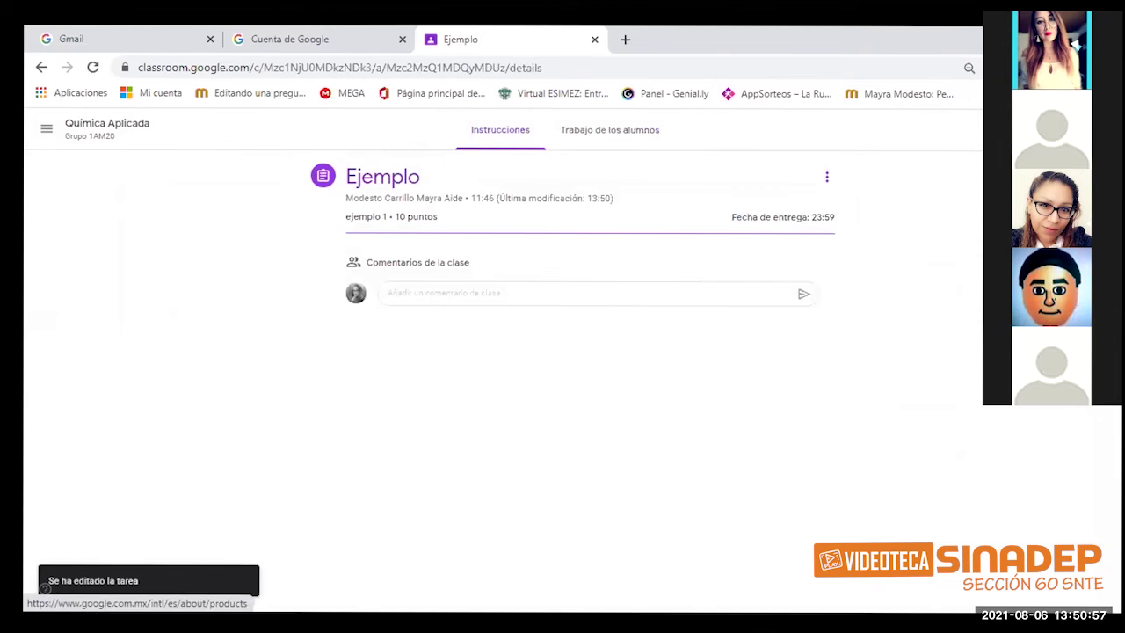
pyautogui.click(130, 127)
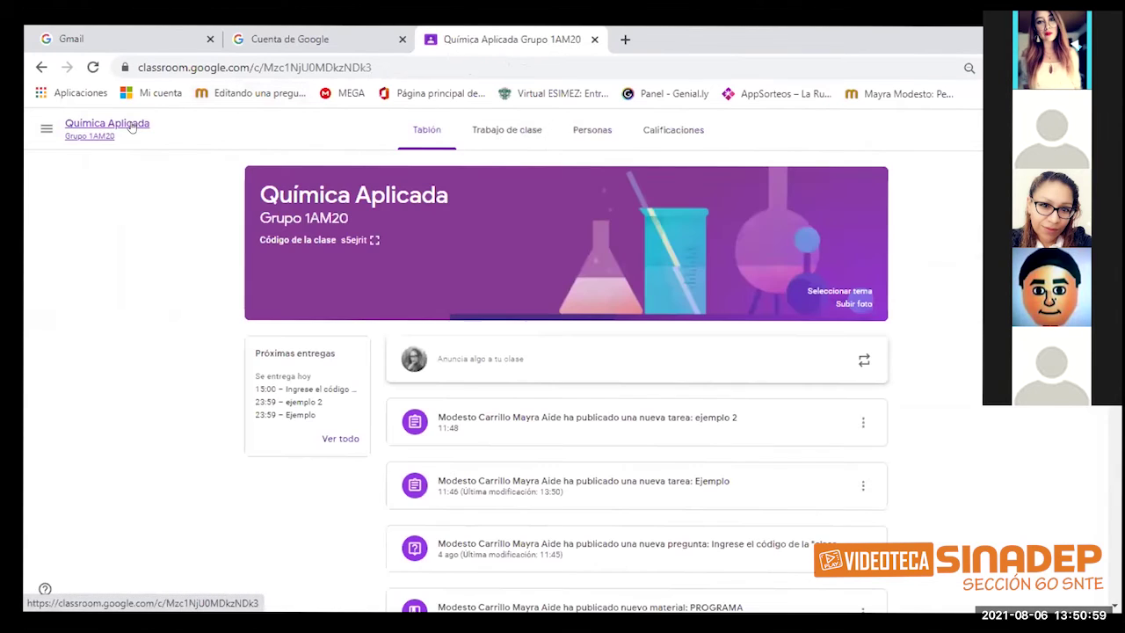
pyautogui.click(652, 136)
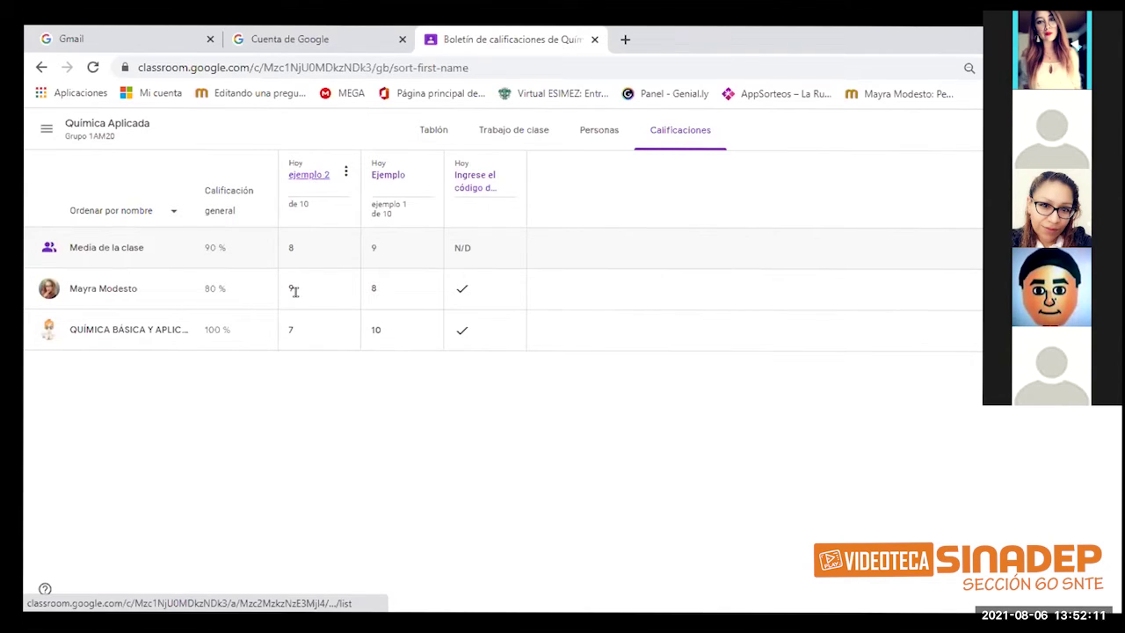
# Edit the ejemplo 2 assignment to set its grade category to ejemplo 2, save it, and return to the class gradebook.
pyautogui.click(300, 177)
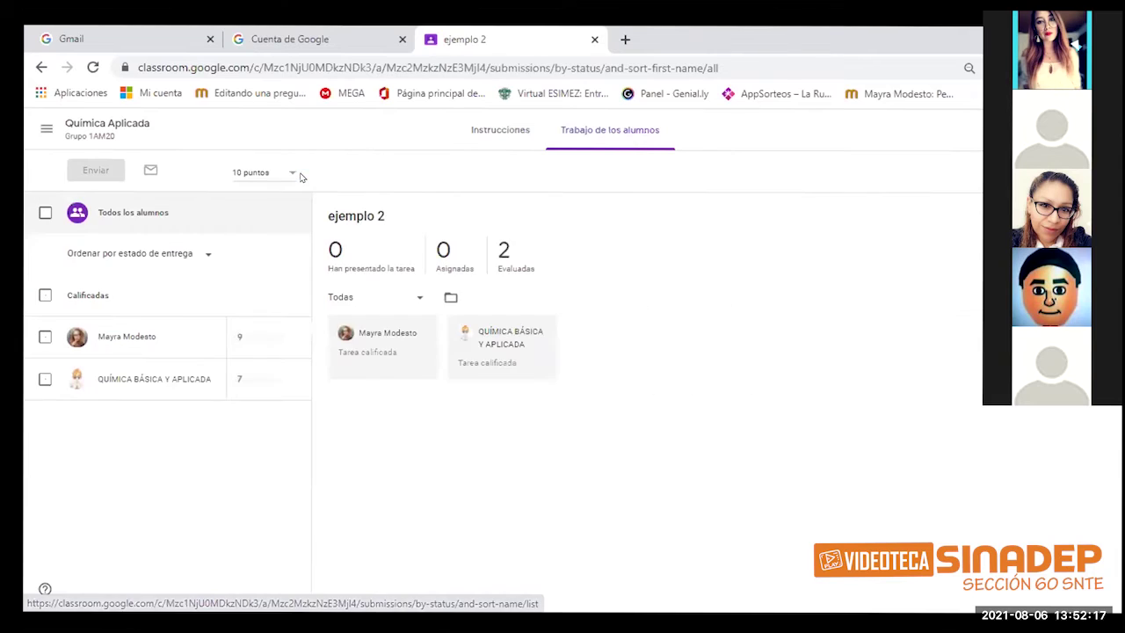
pyautogui.click(497, 131)
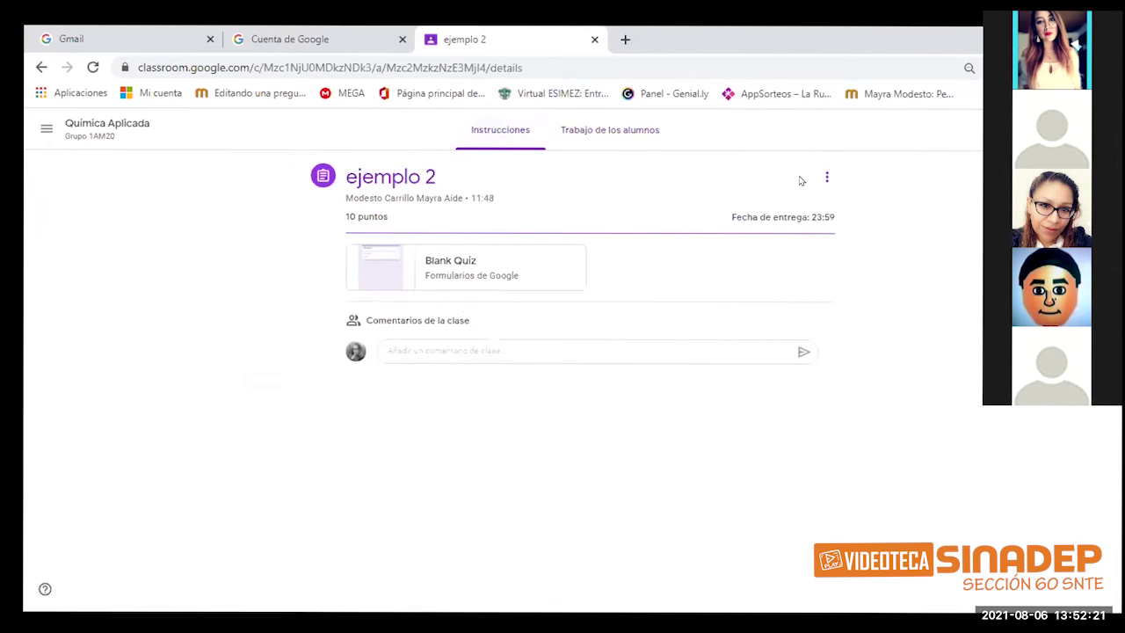
pyautogui.click(825, 178)
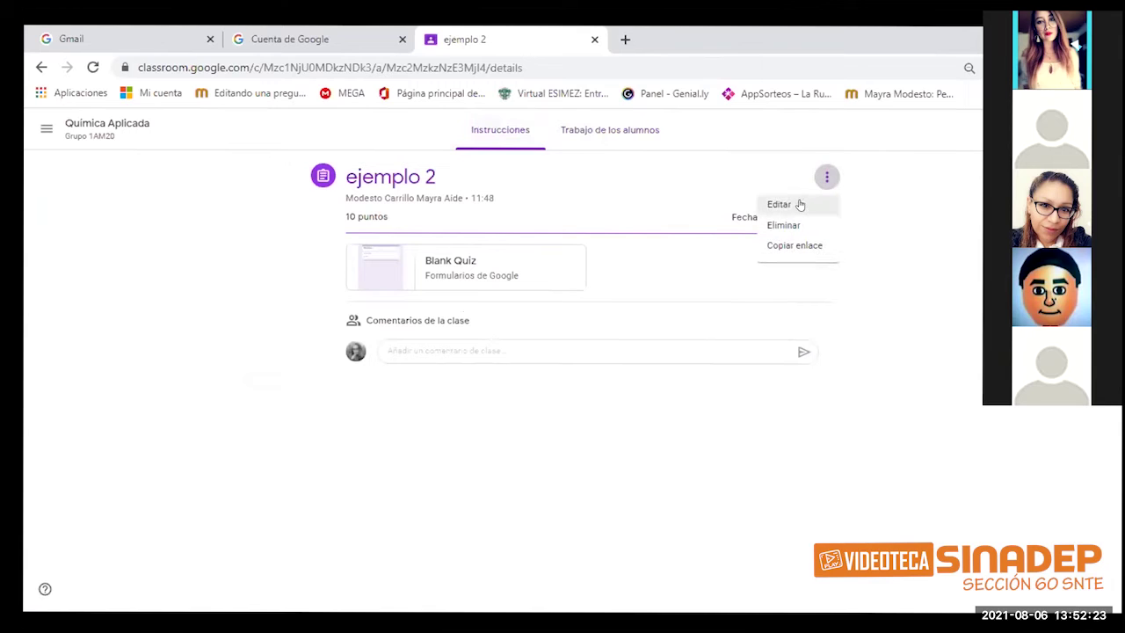
pyautogui.click(779, 204)
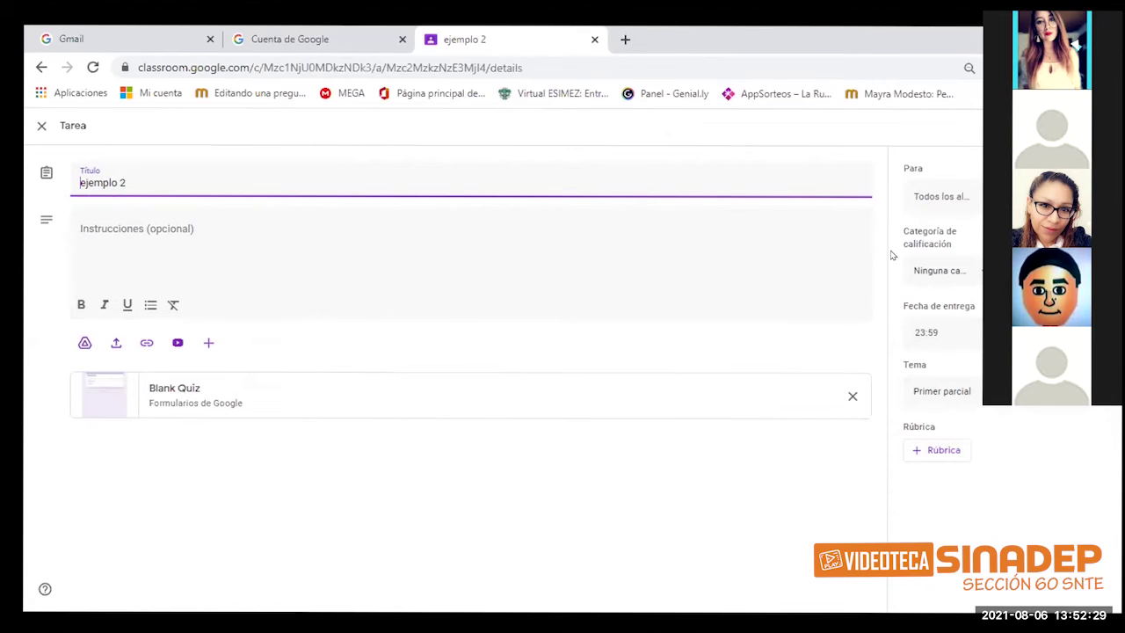
pyautogui.click(976, 271)
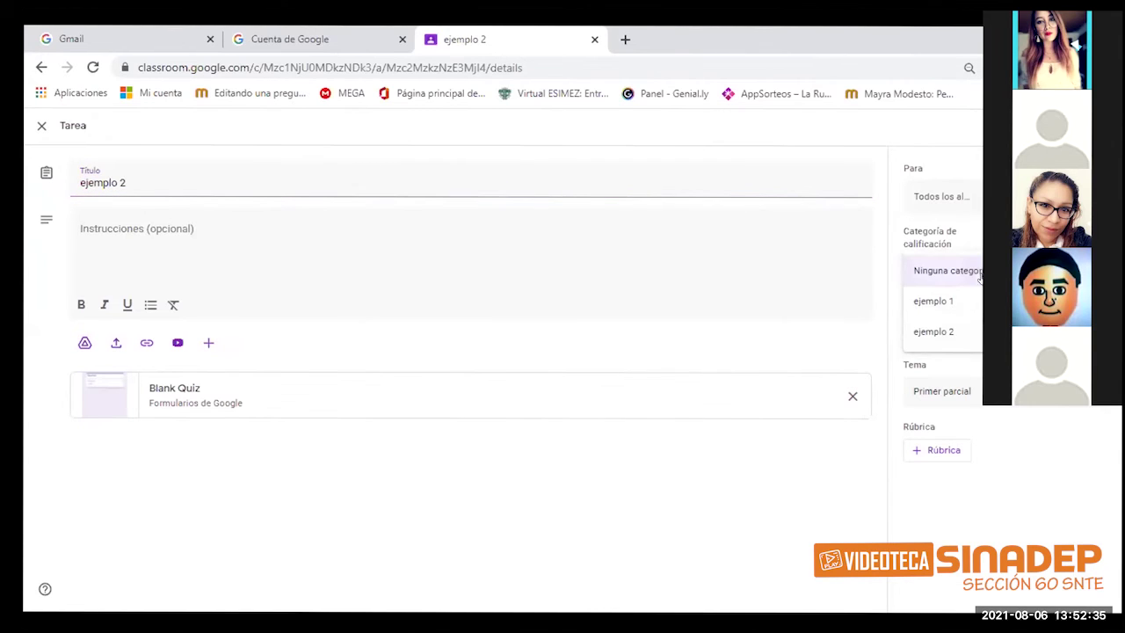
pyautogui.click(966, 331)
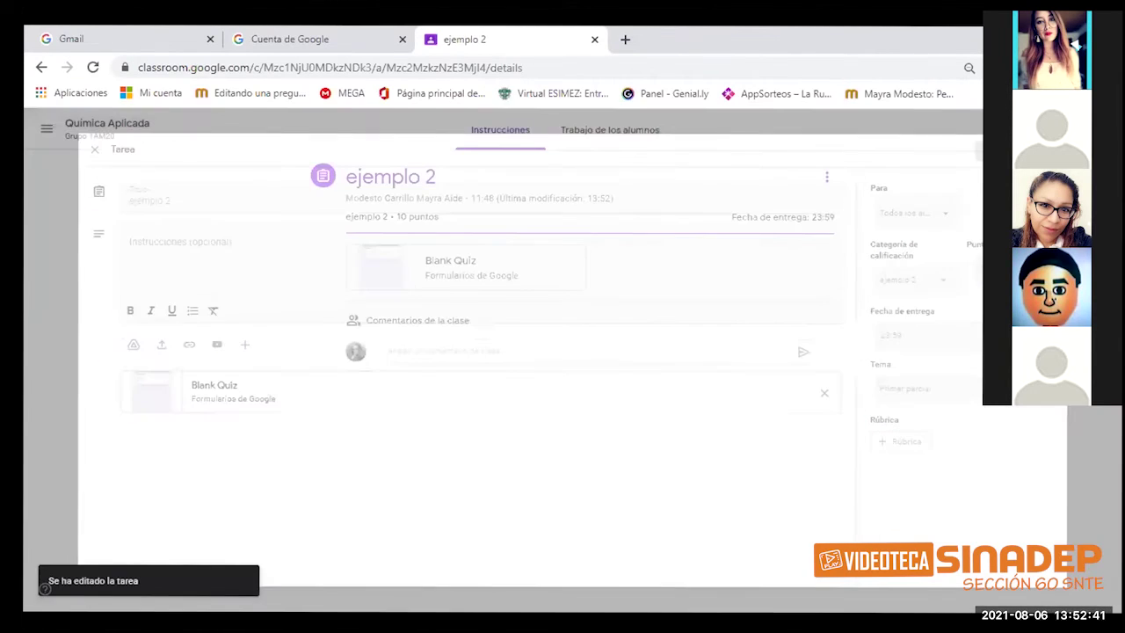
pyautogui.click(106, 123)
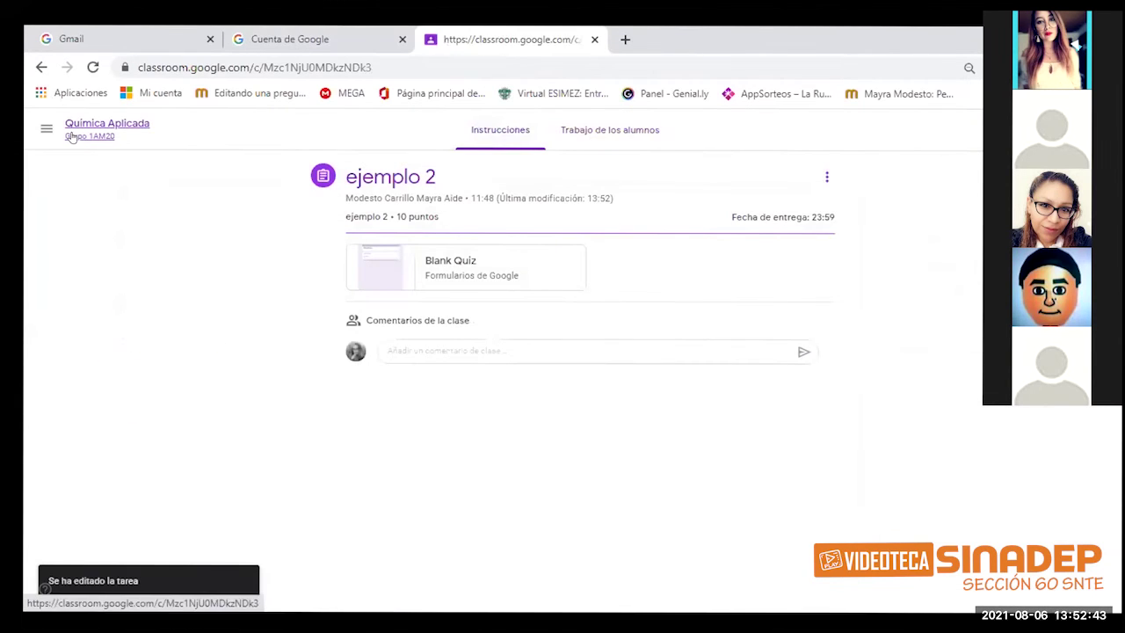
pyautogui.click(701, 137)
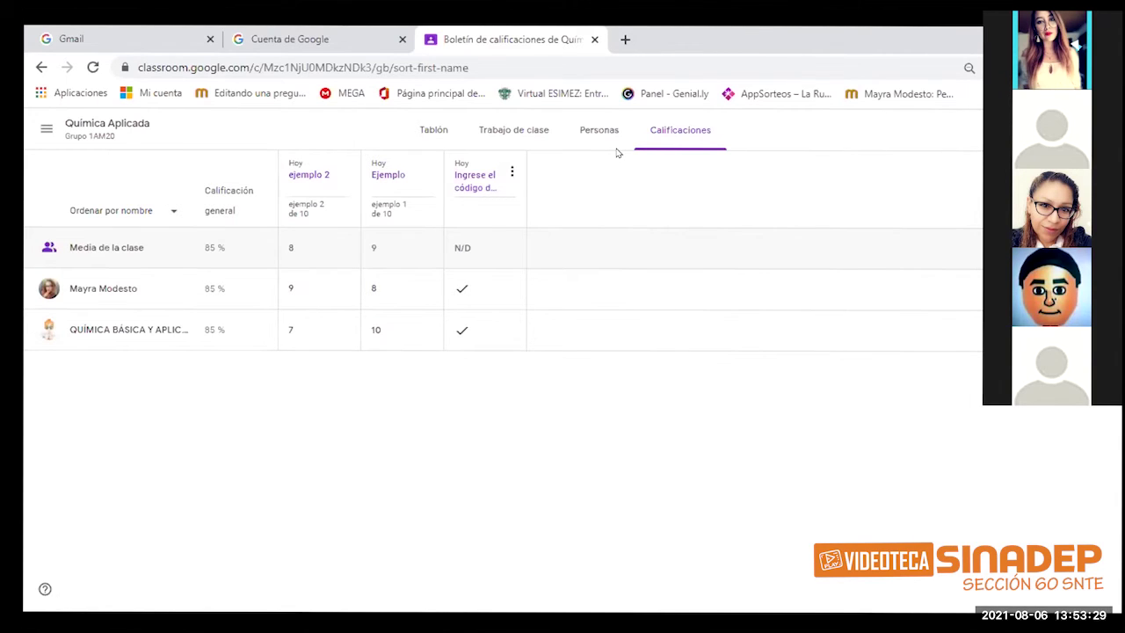
# Assign the question about entering the class code to the ejemplo 2 grade category, save it, and return to the gradebook.
pyautogui.click(478, 182)
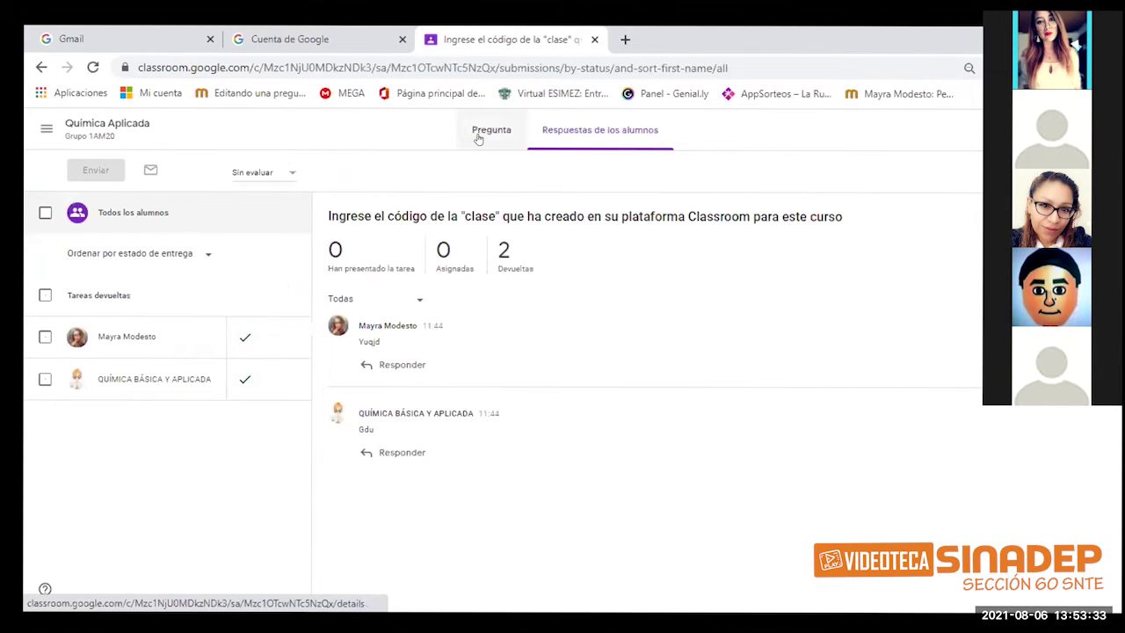
pyautogui.click(479, 138)
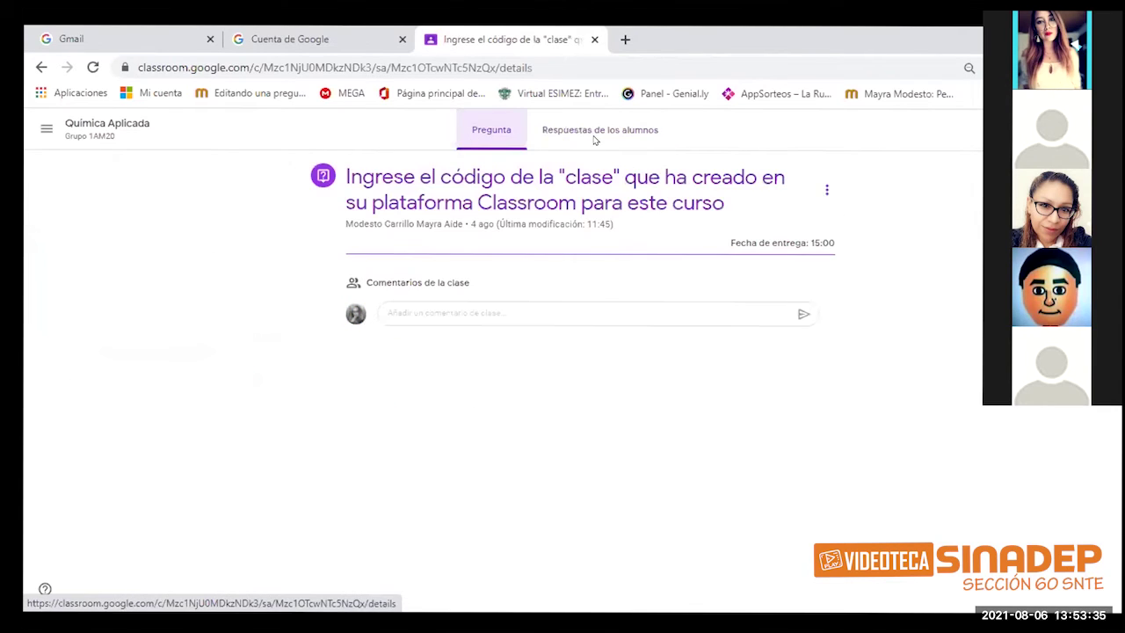
pyautogui.click(822, 189)
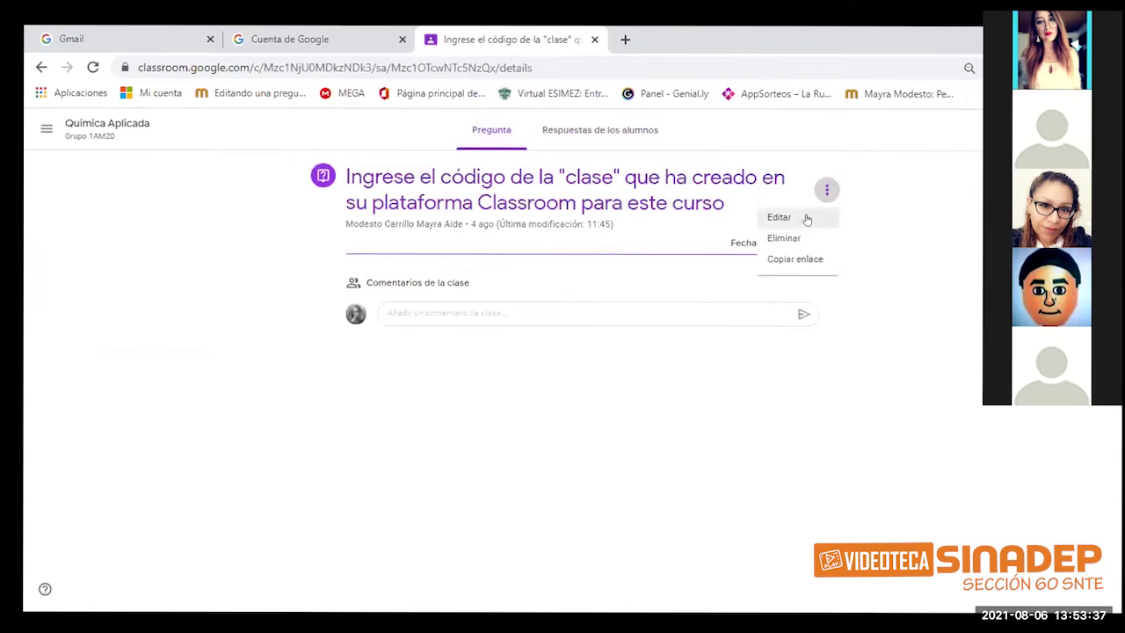
pyautogui.click(808, 218)
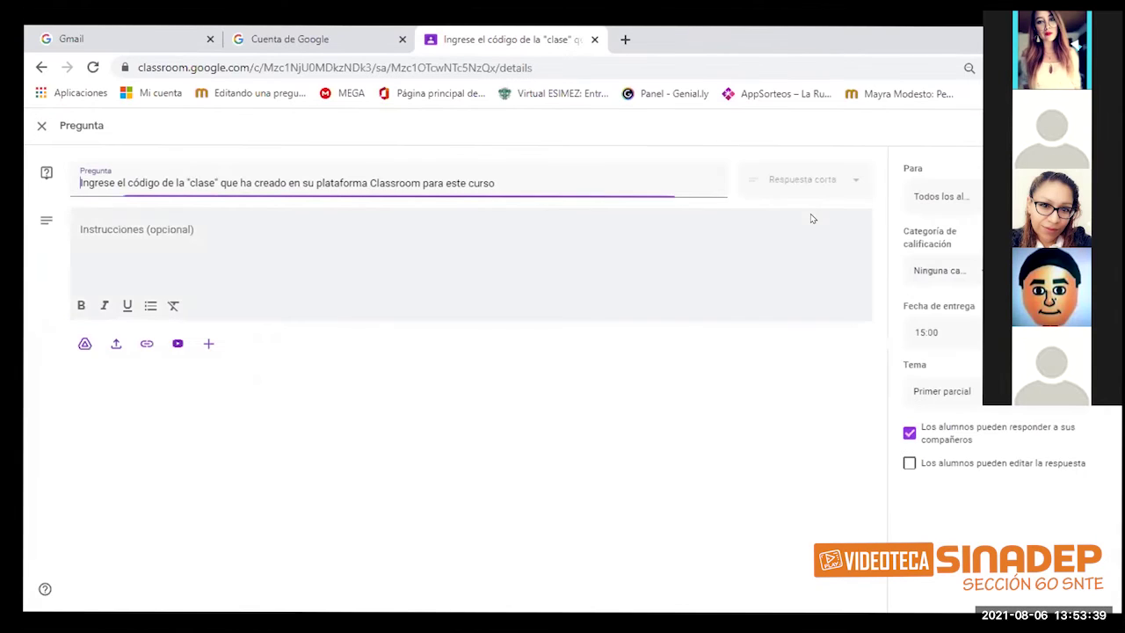
pyautogui.click(958, 269)
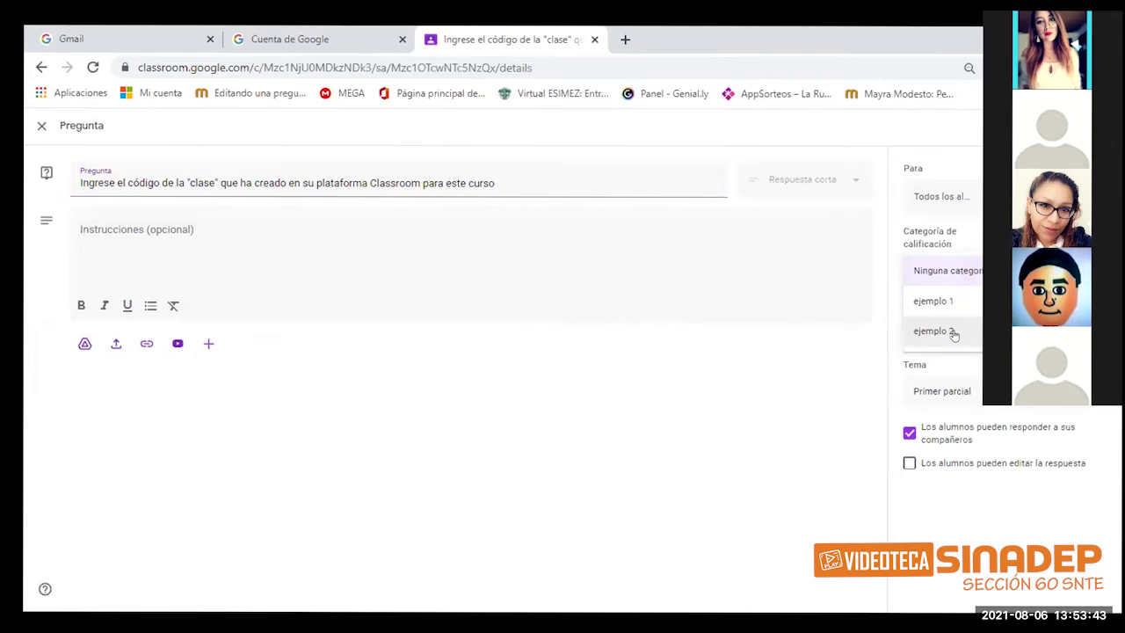
pyautogui.click(953, 333)
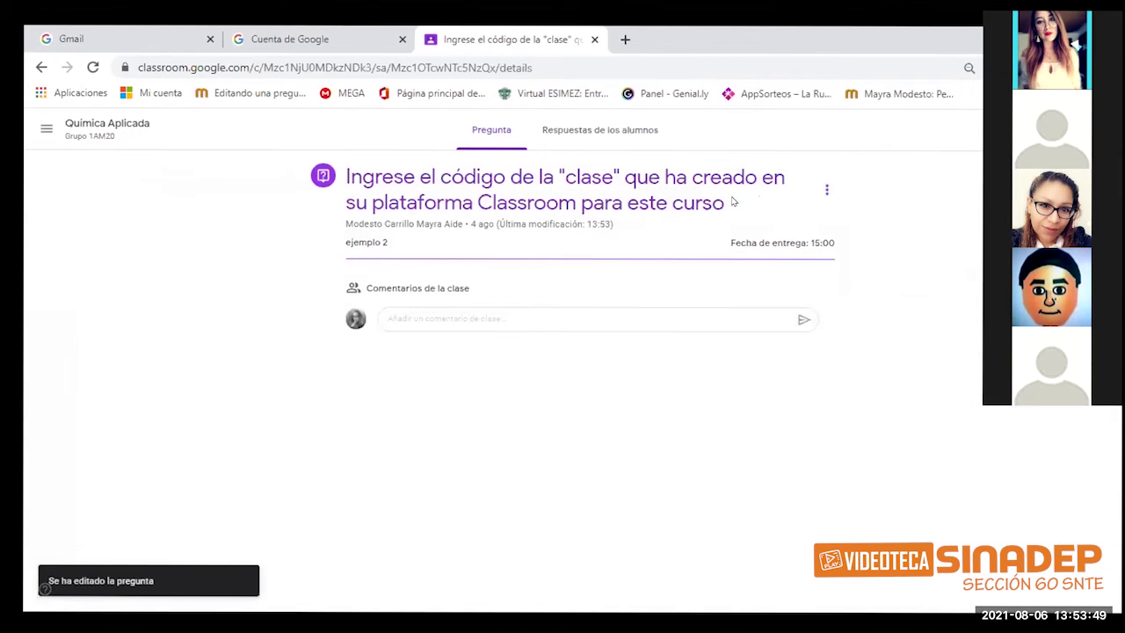
pyautogui.click(88, 134)
pyautogui.click(673, 132)
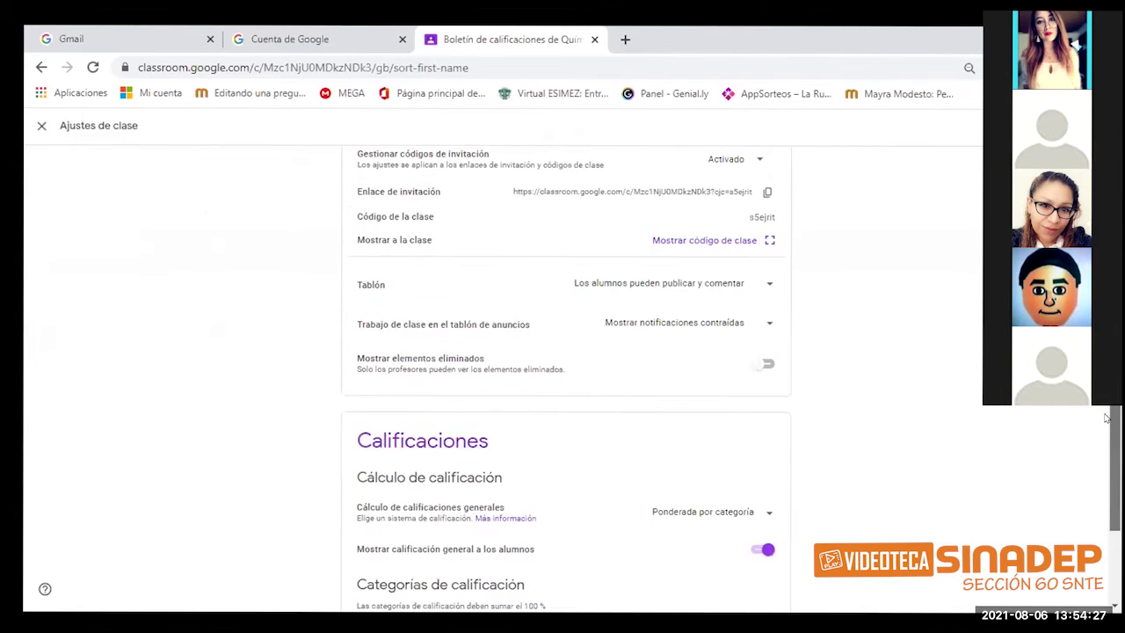
# Review the overall grade calculation options in the class settings, leaving them as they are, and return to the gradebook.
pyautogui.scroll(-1, 1106, 418)
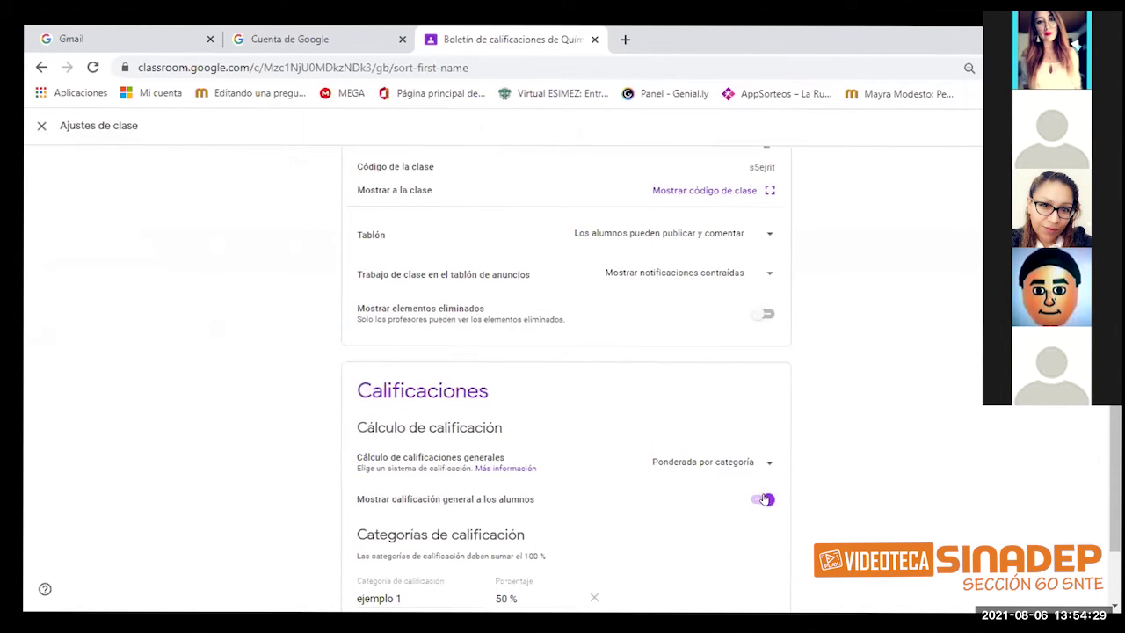
pyautogui.click(728, 464)
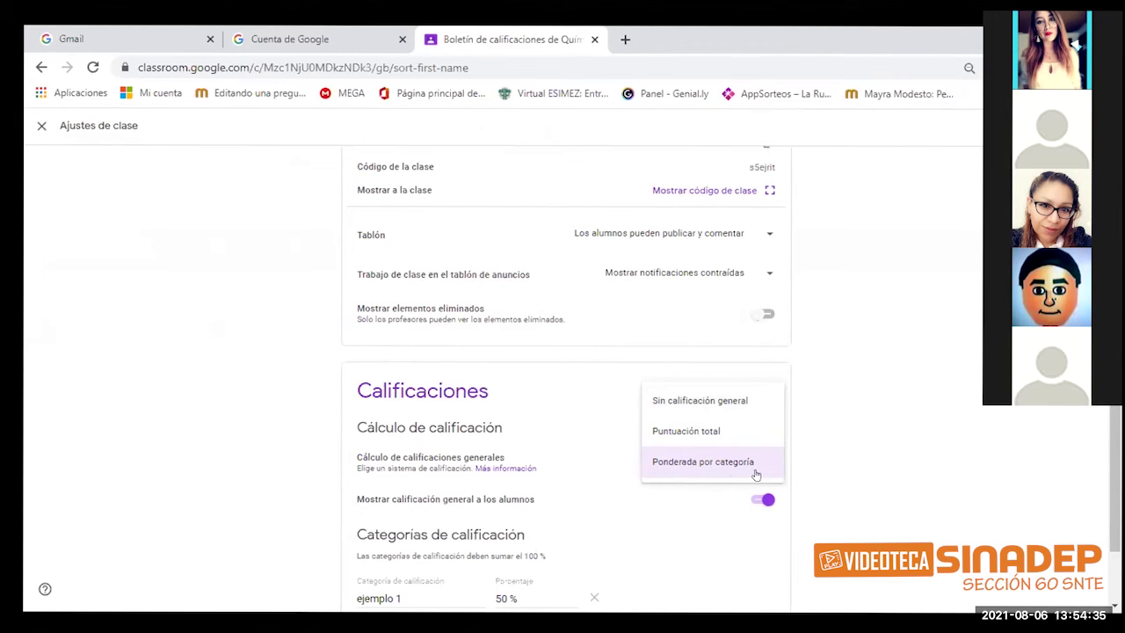
pyautogui.click(42, 126)
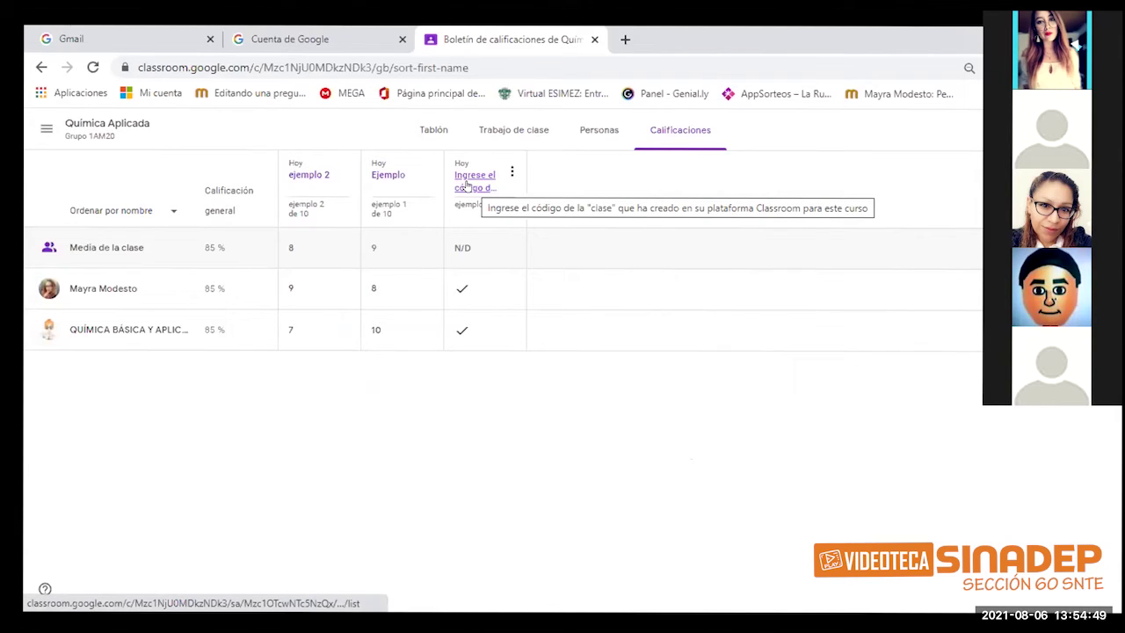
# From the class-code question's student answers, export all class grades to a Google Sheets spreadsheet, view it, and close it.
pyautogui.click(468, 186)
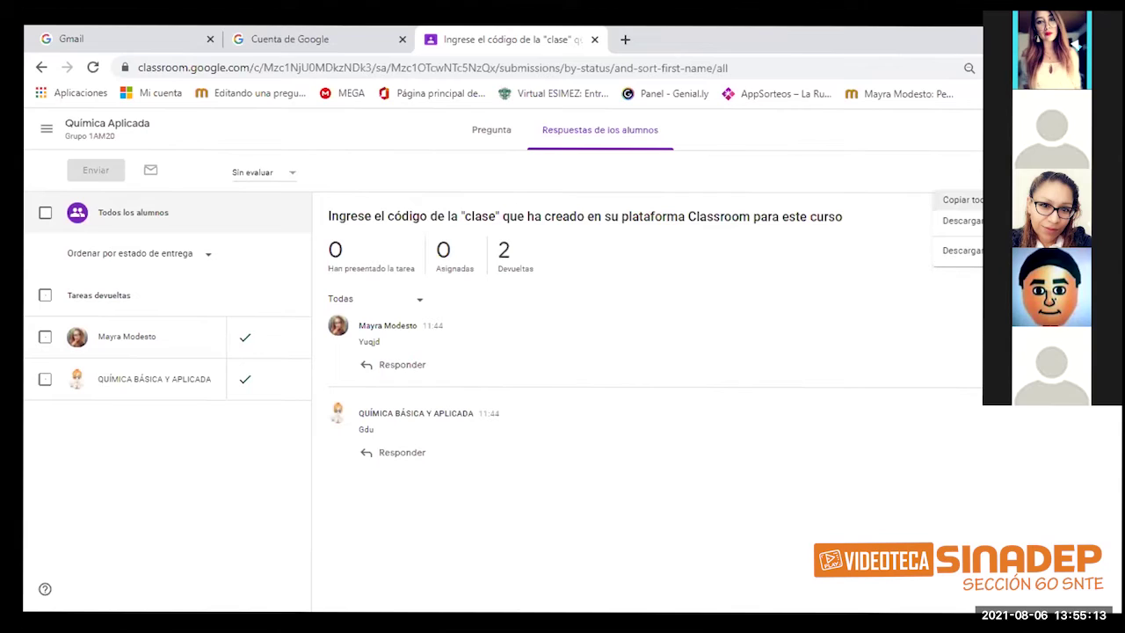
pyautogui.click(962, 220)
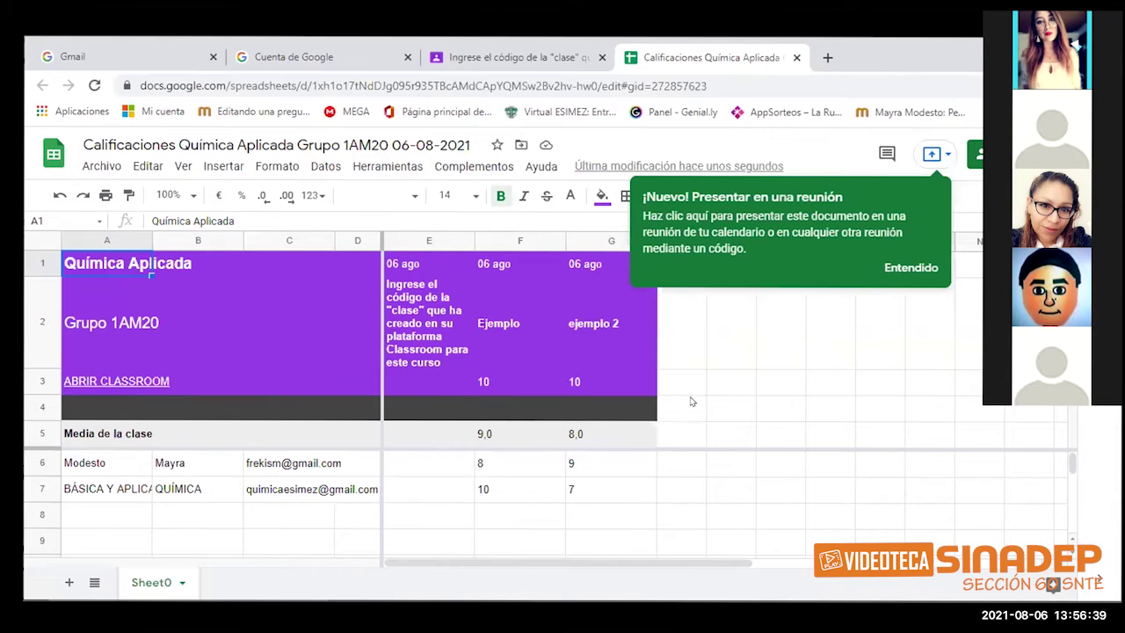
pyautogui.click(690, 444)
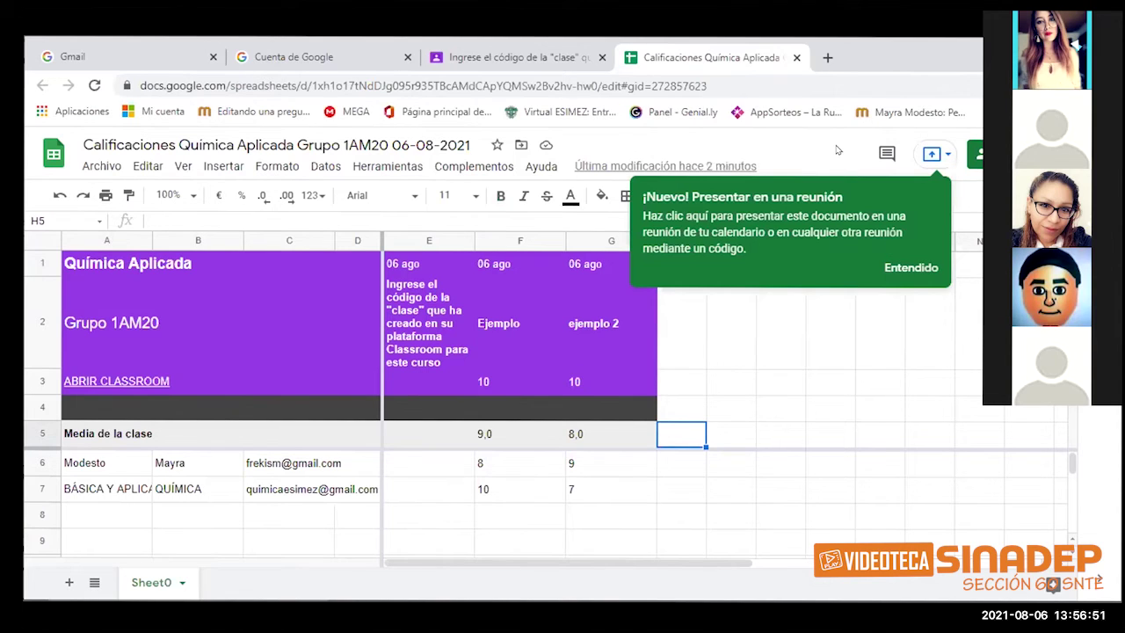
pyautogui.click(795, 58)
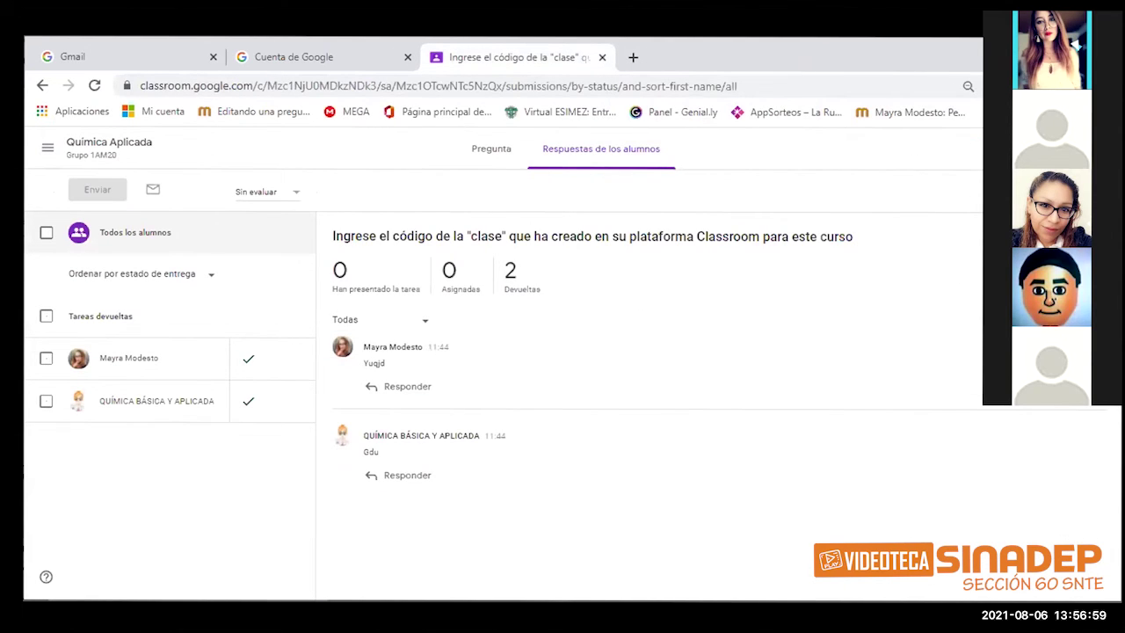
# Download the class grades as a CSV file and open Química_Aplicada.csv maximized in Excel.
pyautogui.click(1002, 191)
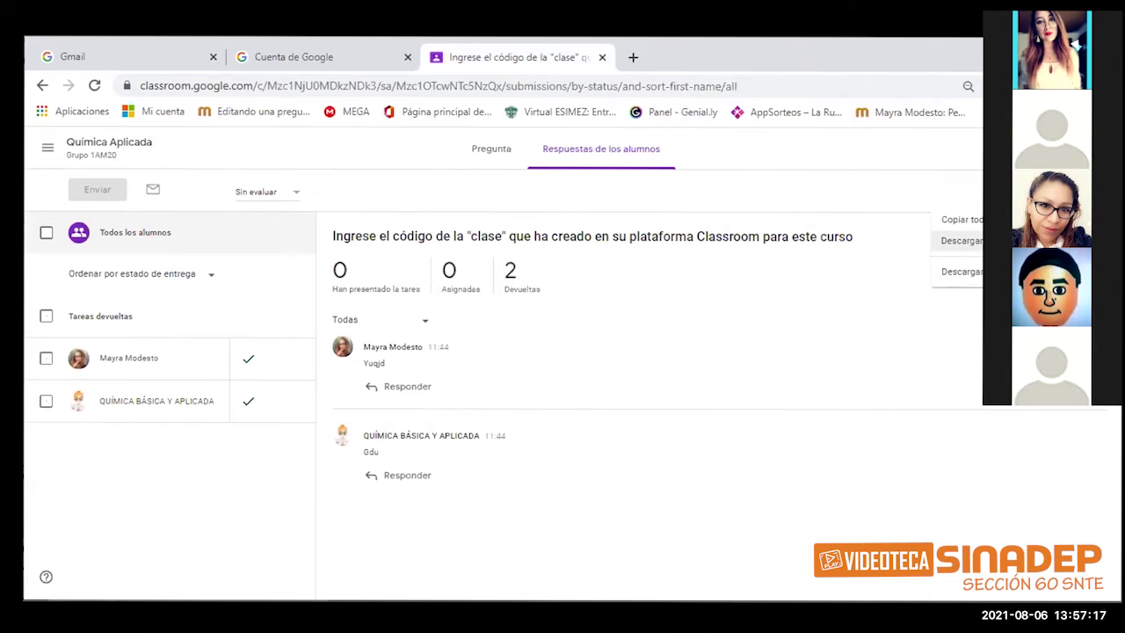
pyautogui.click(960, 240)
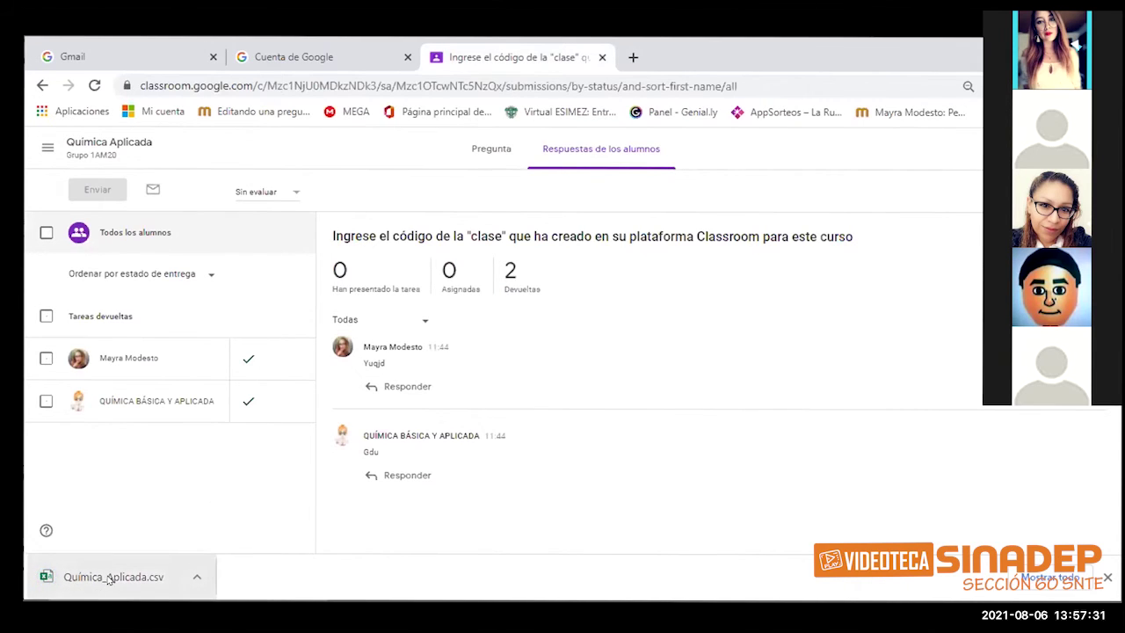
pyautogui.click(109, 578)
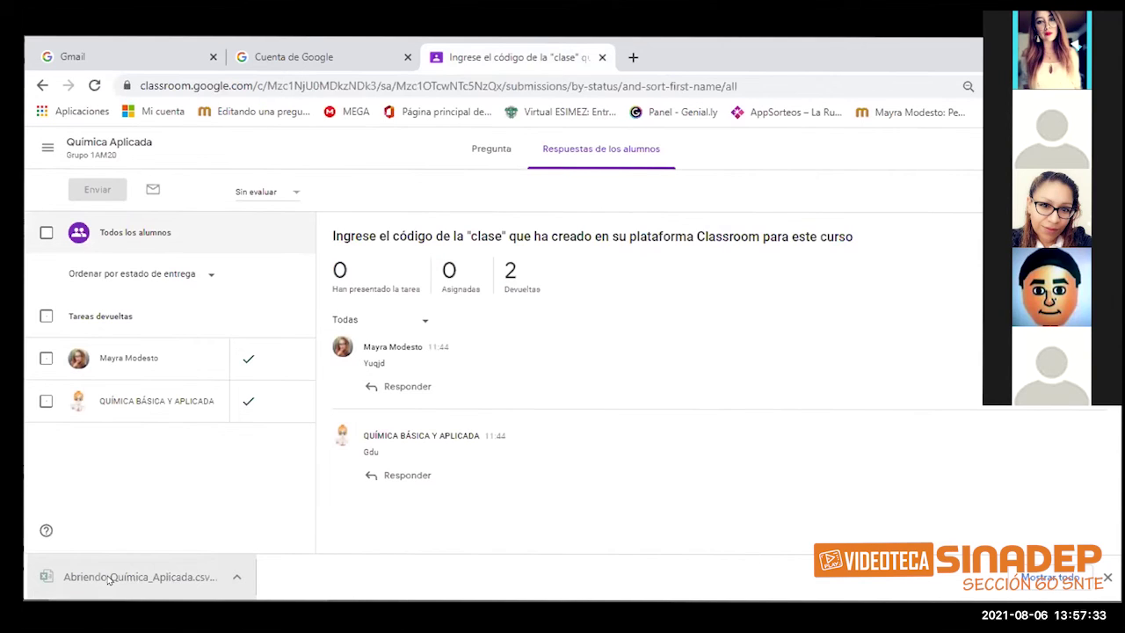
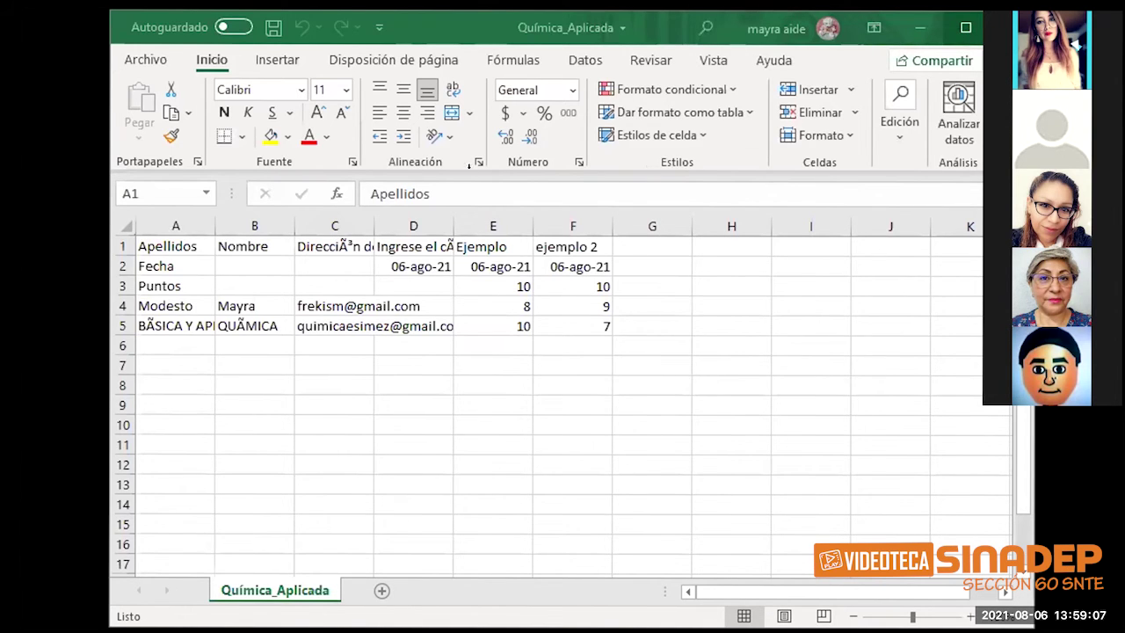
pyautogui.click(964, 29)
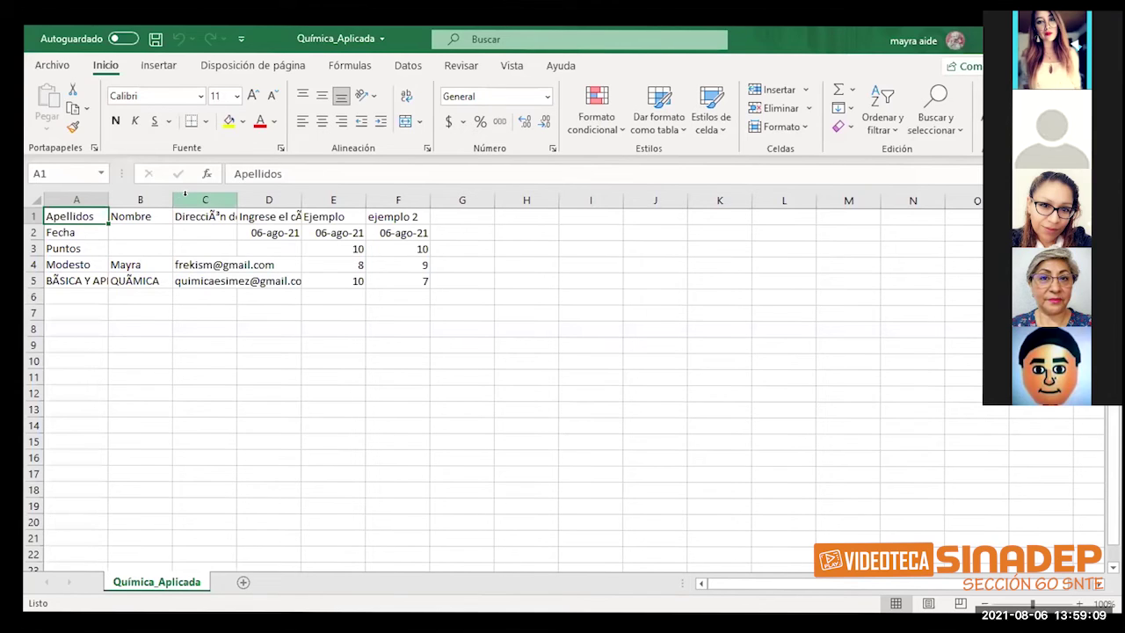
# Delete the email address column from the sheet and widen the Apellidos and Nombre columns.
pyautogui.click(186, 193)
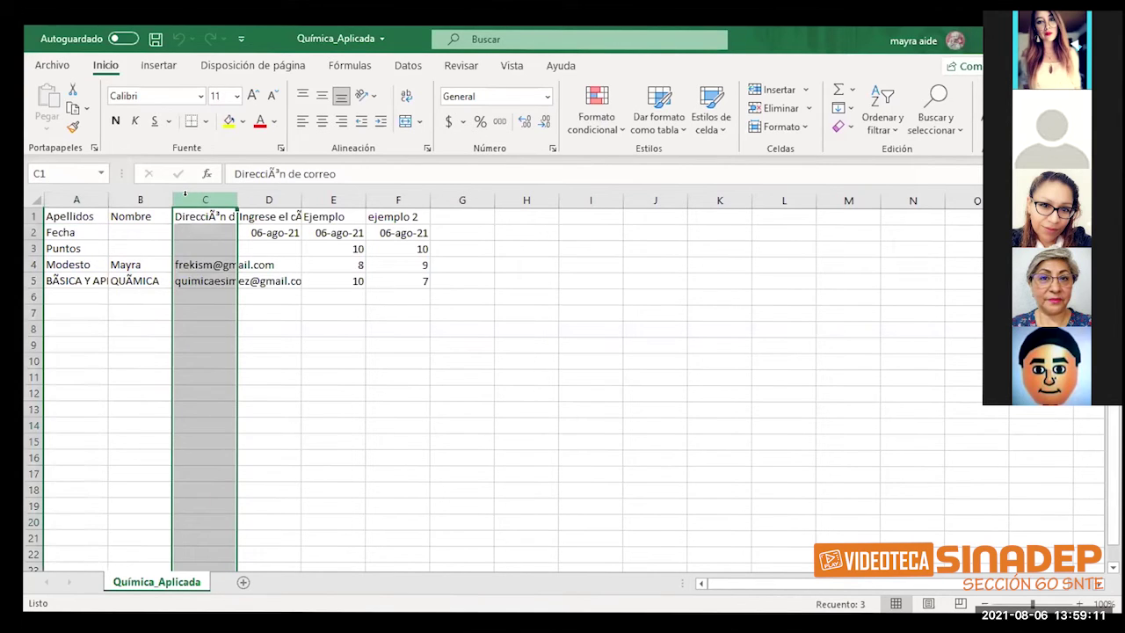
pyautogui.rightClick(187, 201)
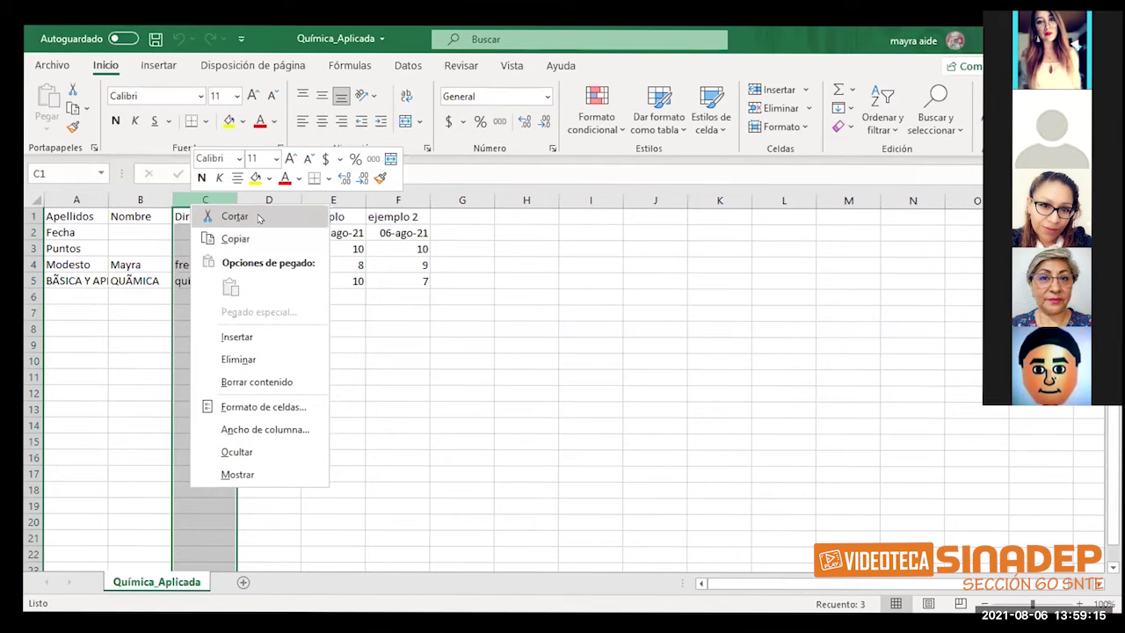
pyautogui.click(259, 217)
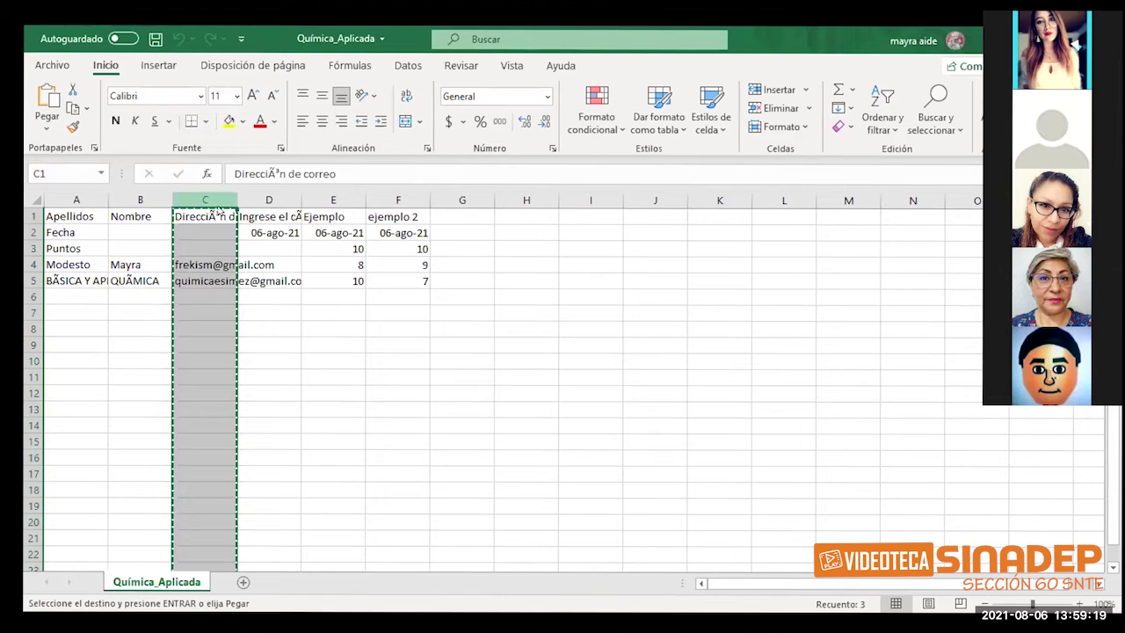
pyautogui.rightClick(211, 209)
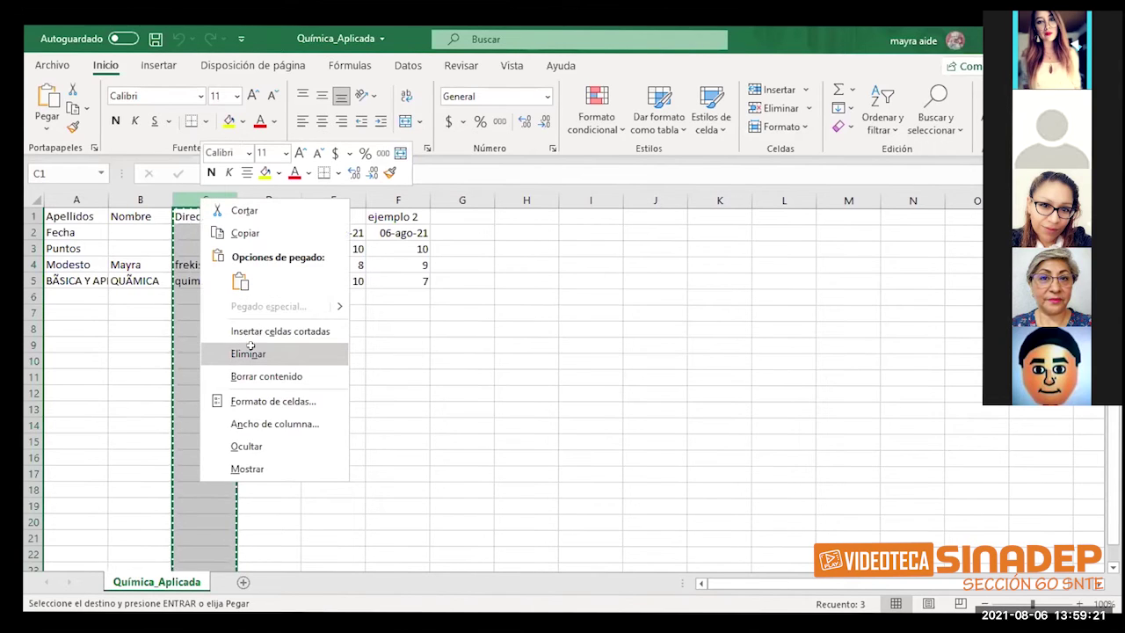
pyautogui.click(249, 353)
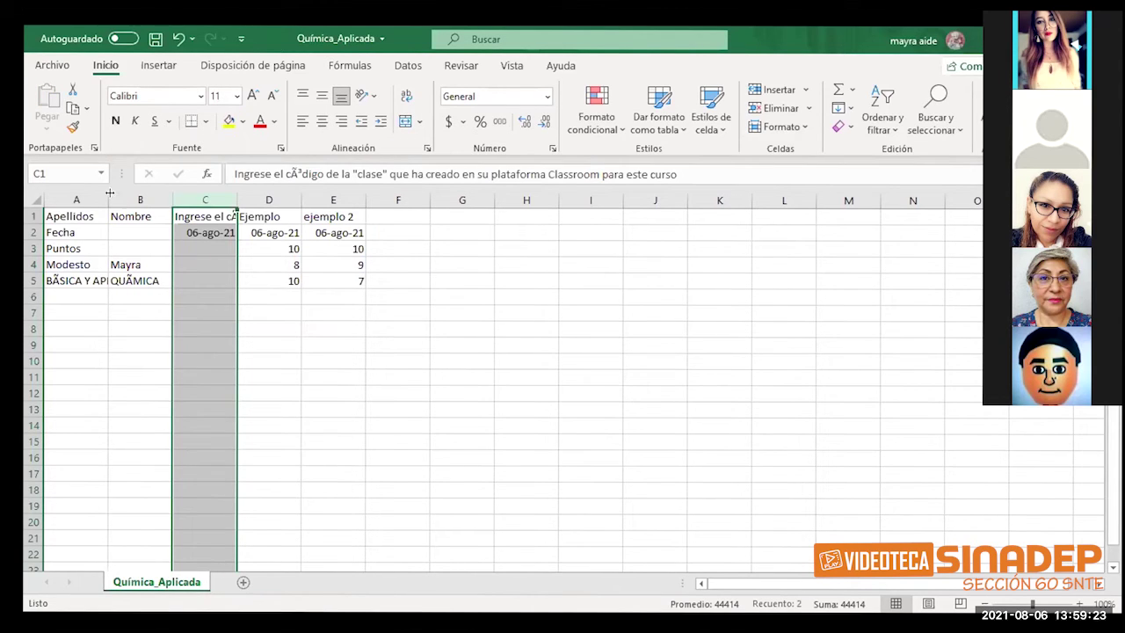
pyautogui.moveTo(107, 193); pyautogui.dragTo(239, 200)
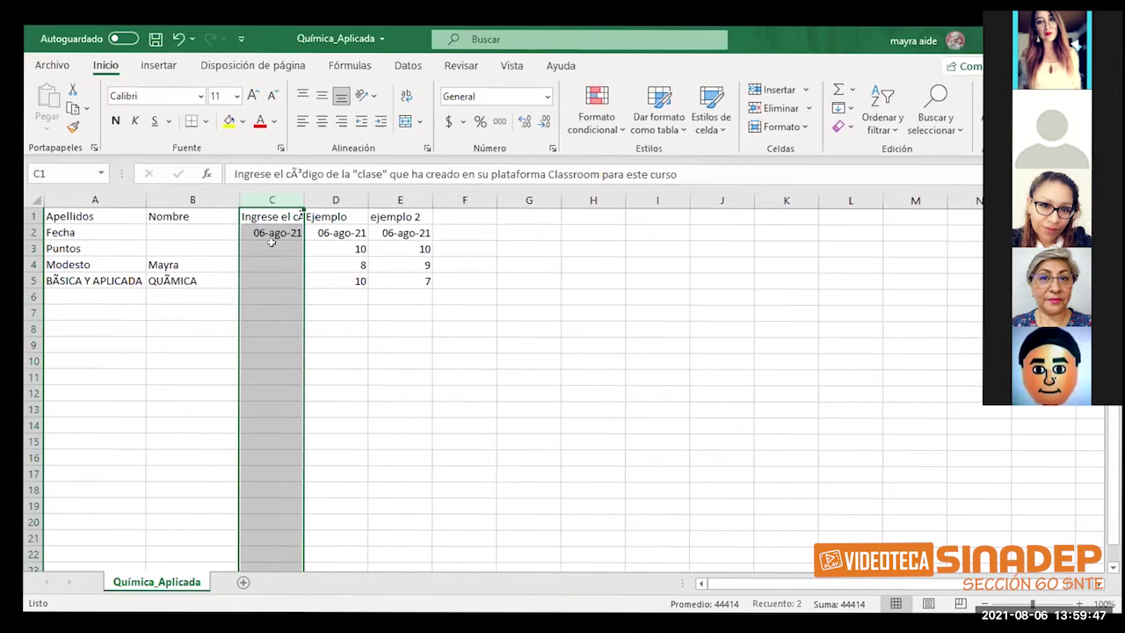
# Inspect the grade and maximum points cells in the Ejemplo and ejemplo 2 columns.
pyautogui.click(316, 263)
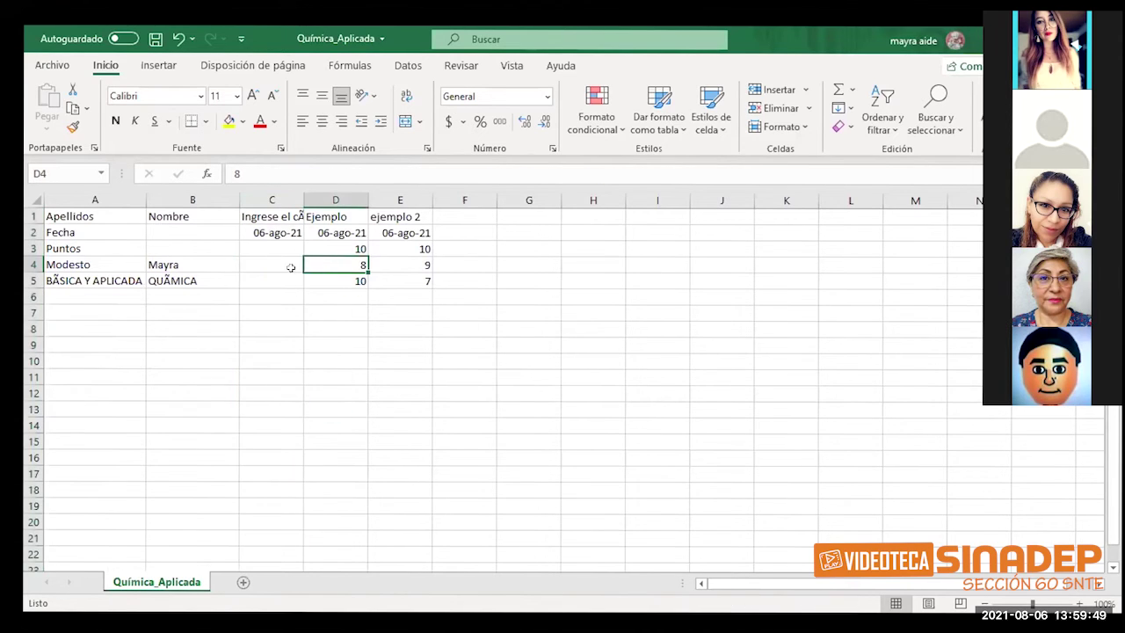
pyautogui.click(339, 242)
pyautogui.click(419, 244)
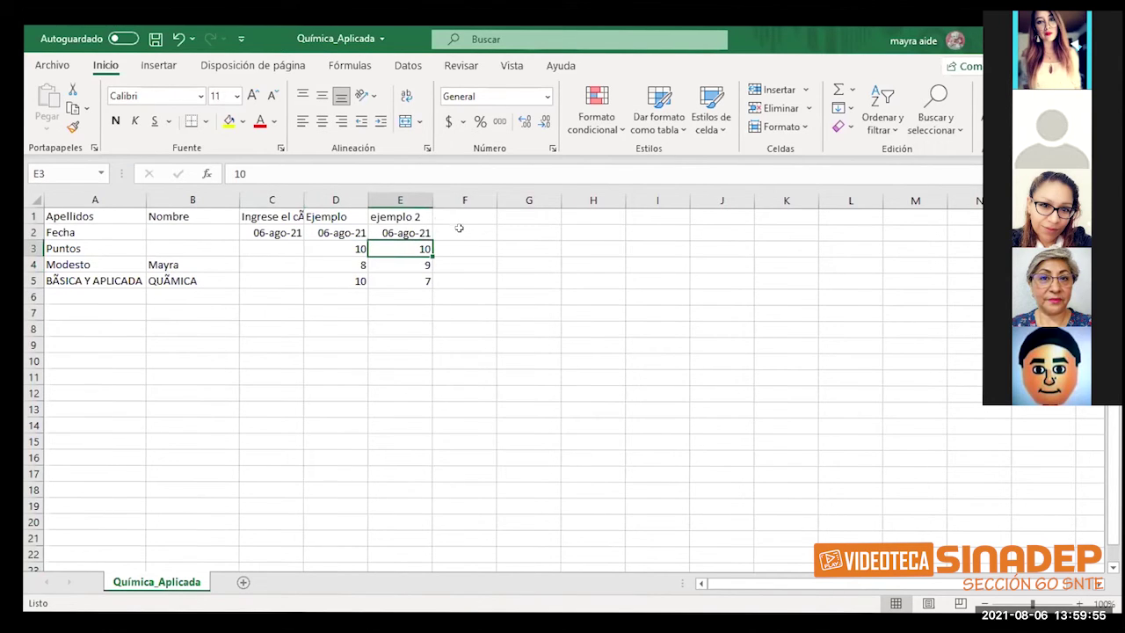
# Return to Química Aplicada's grades in Google Classroom, set the overall grade calculation to Sin calificación general in the class settings, and save.
pyautogui.click(459, 228)
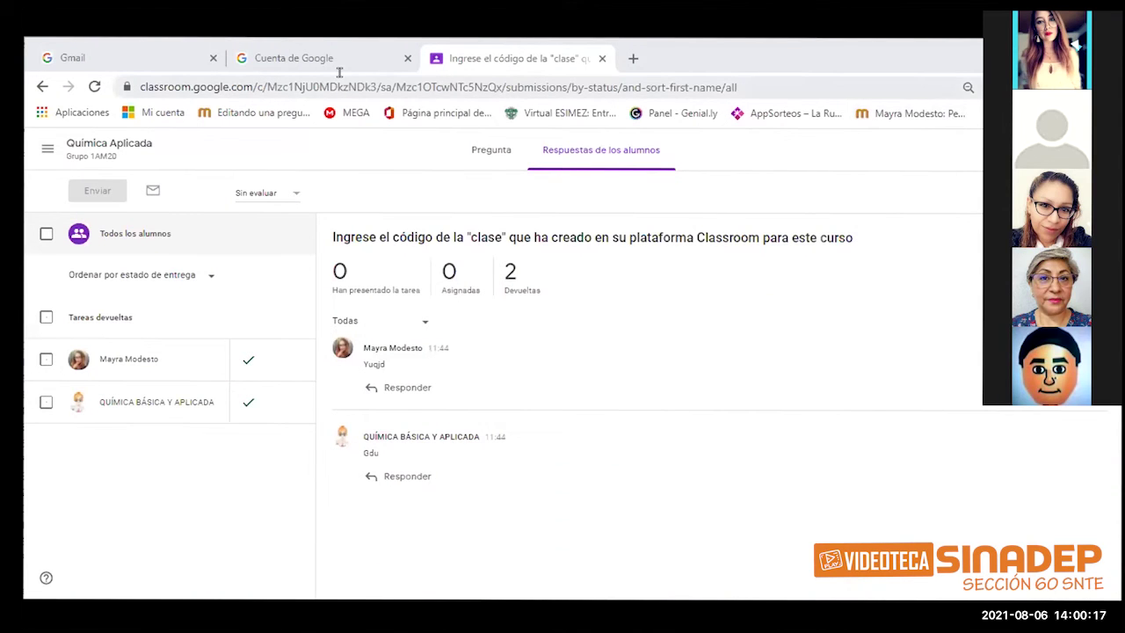
pyautogui.click(146, 144)
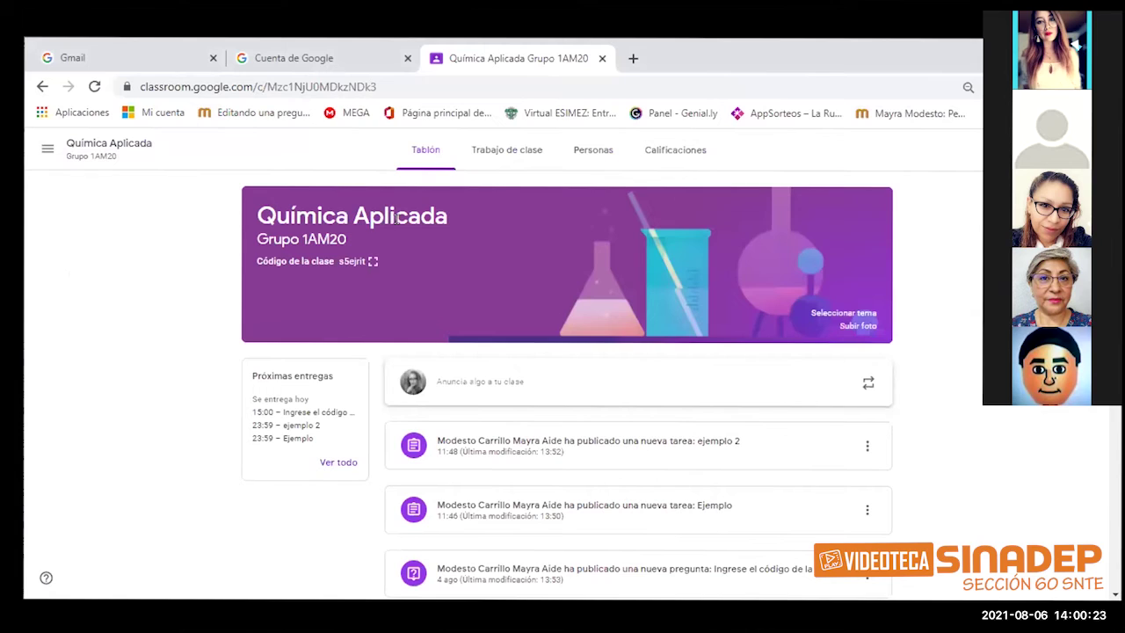
pyautogui.click(686, 150)
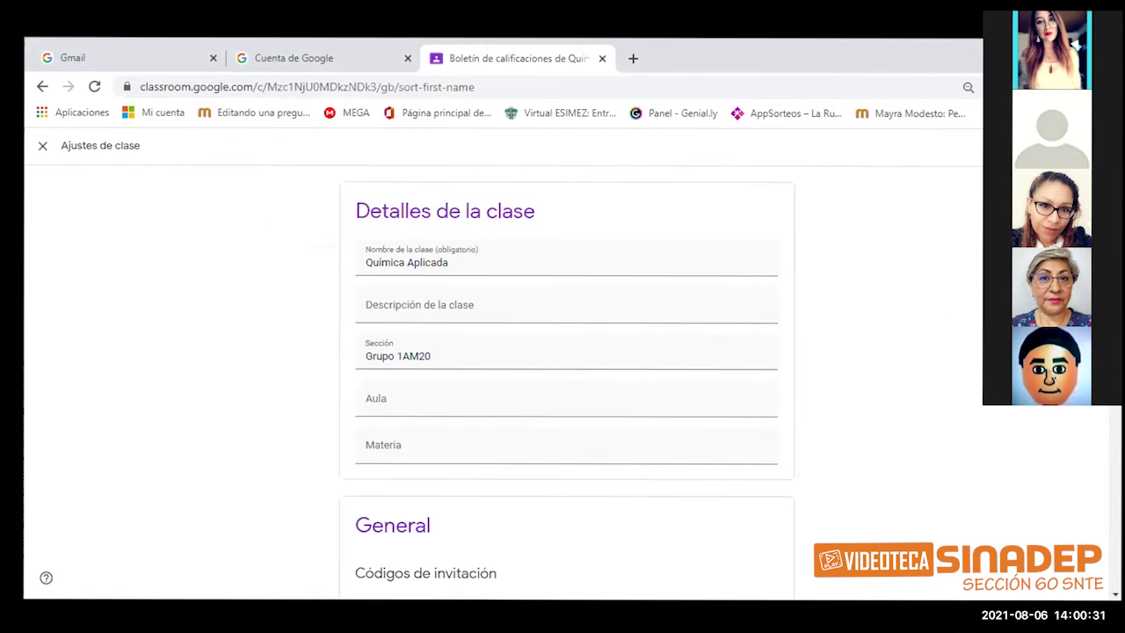
pyautogui.scroll(-7, 567, 387)
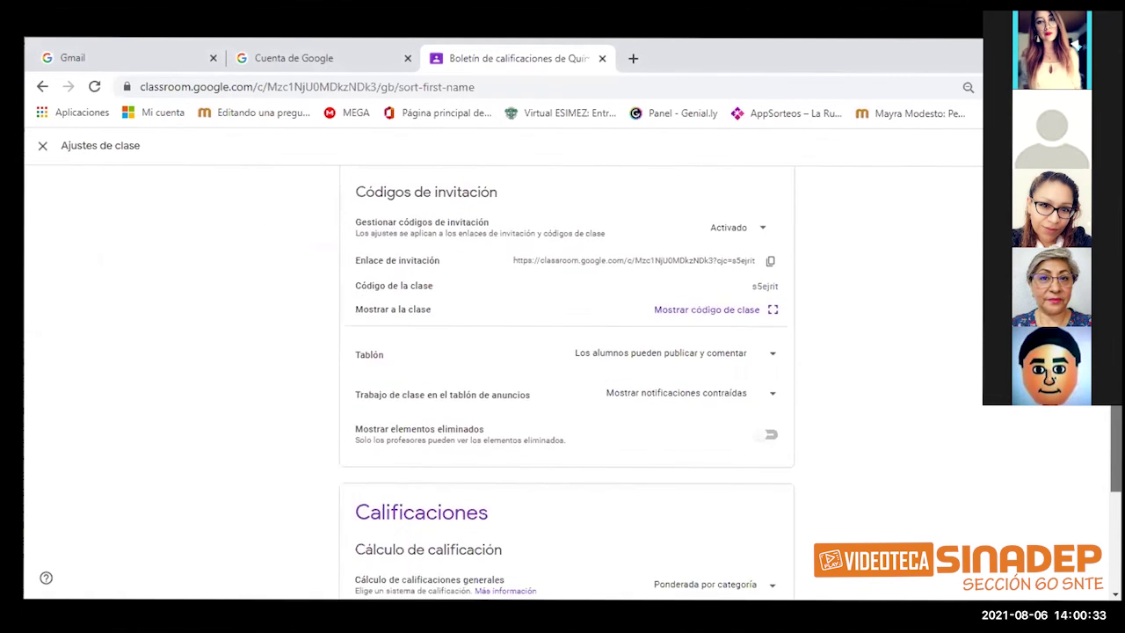
pyautogui.scroll(-1, 761, 409)
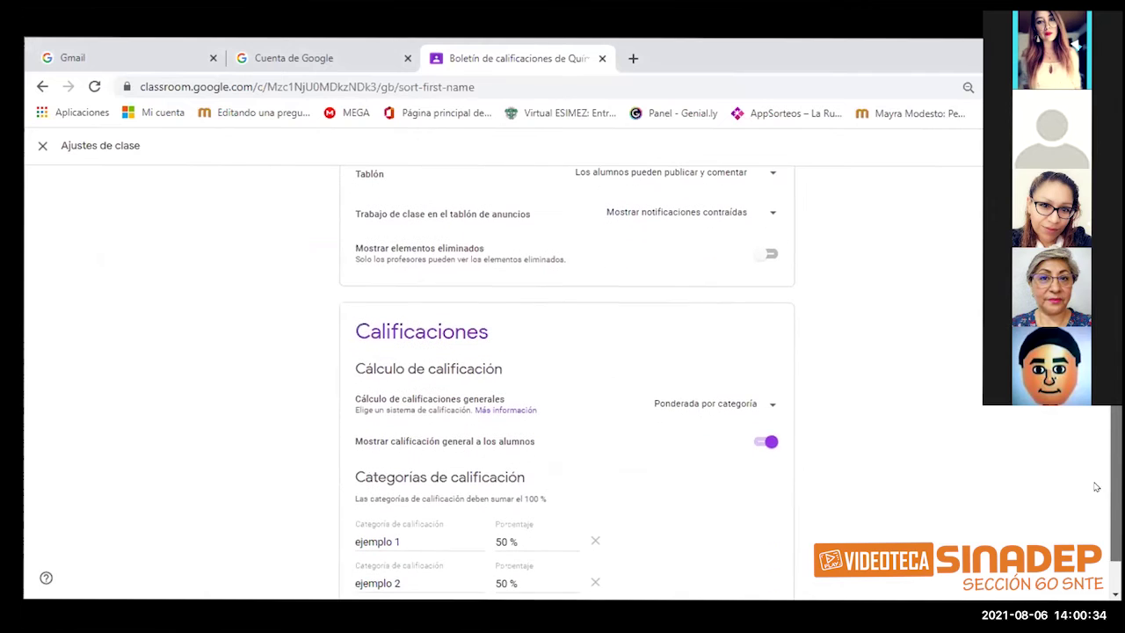
pyautogui.click(761, 404)
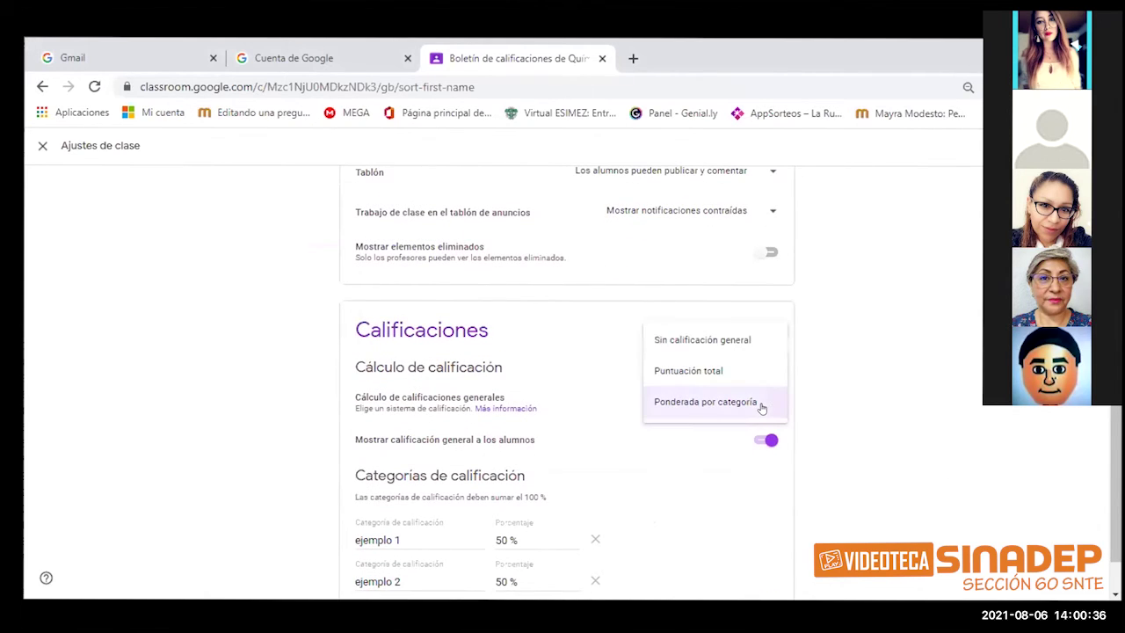
pyautogui.click(732, 341)
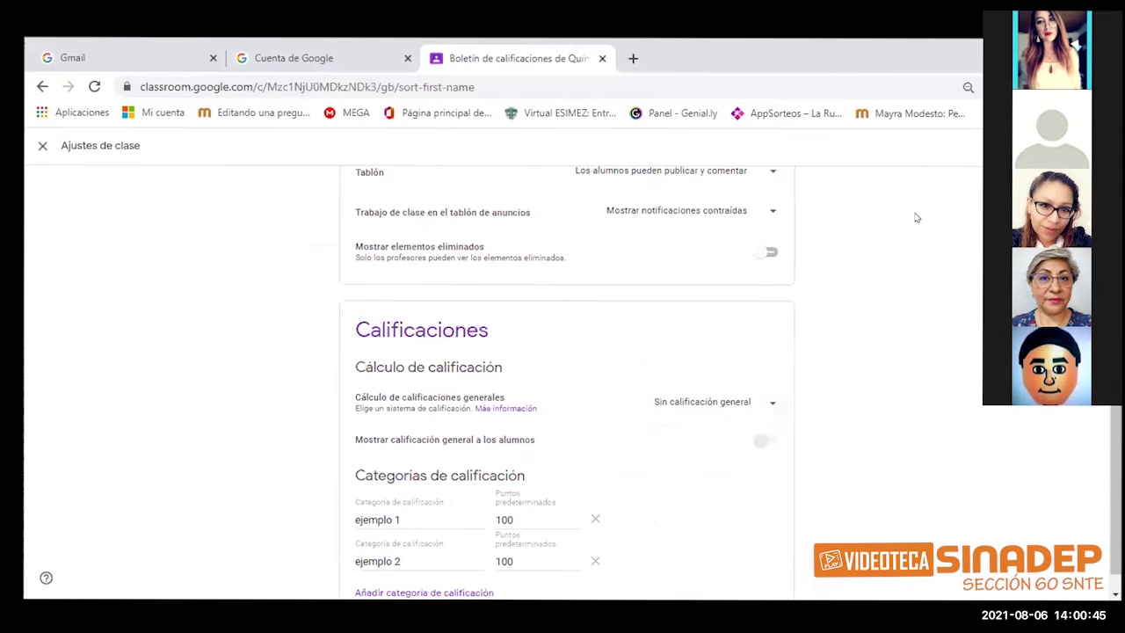
pyautogui.click(1068, 145)
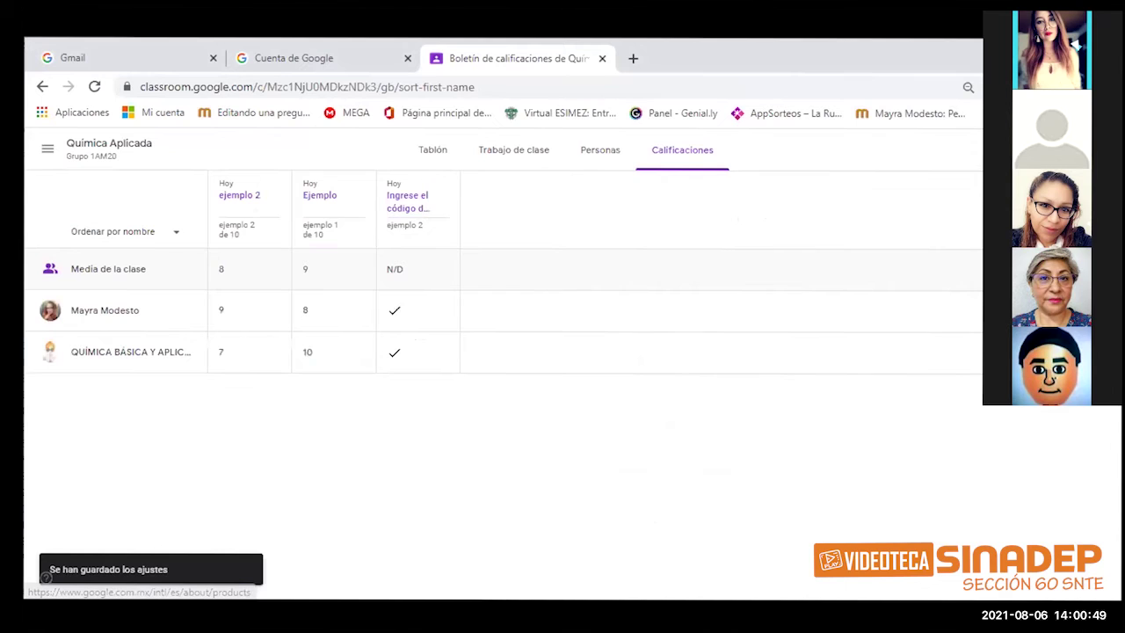
# Edit the ejemplo 2 assignment, set its grade category to Ninguna categoría, and save the change.
pyautogui.click(277, 191)
pyautogui.click(245, 191)
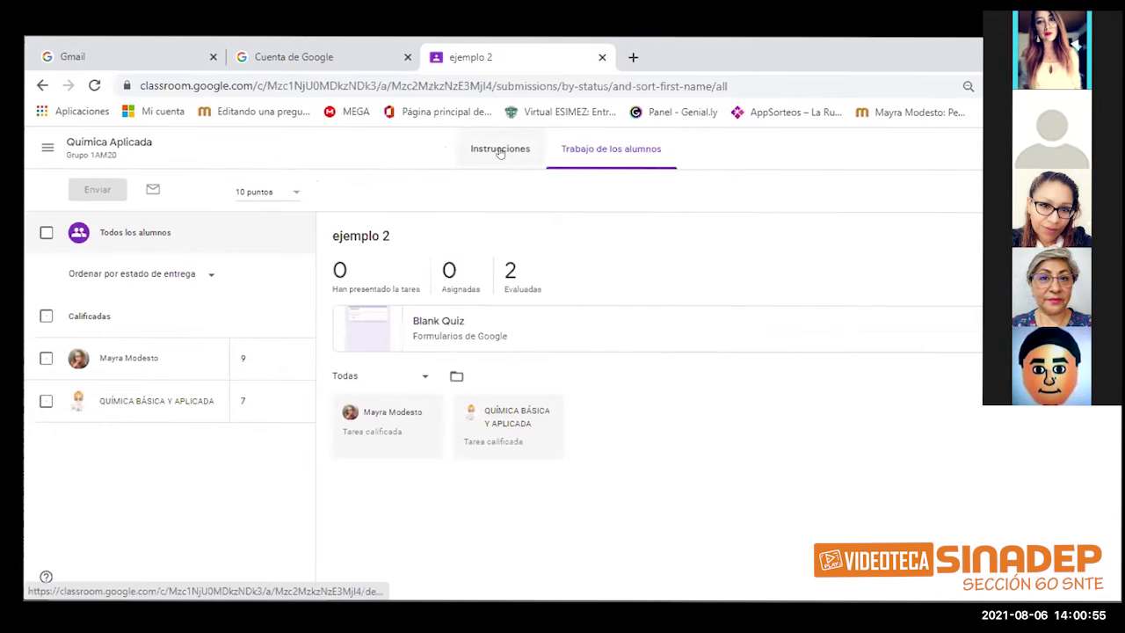
pyautogui.click(499, 149)
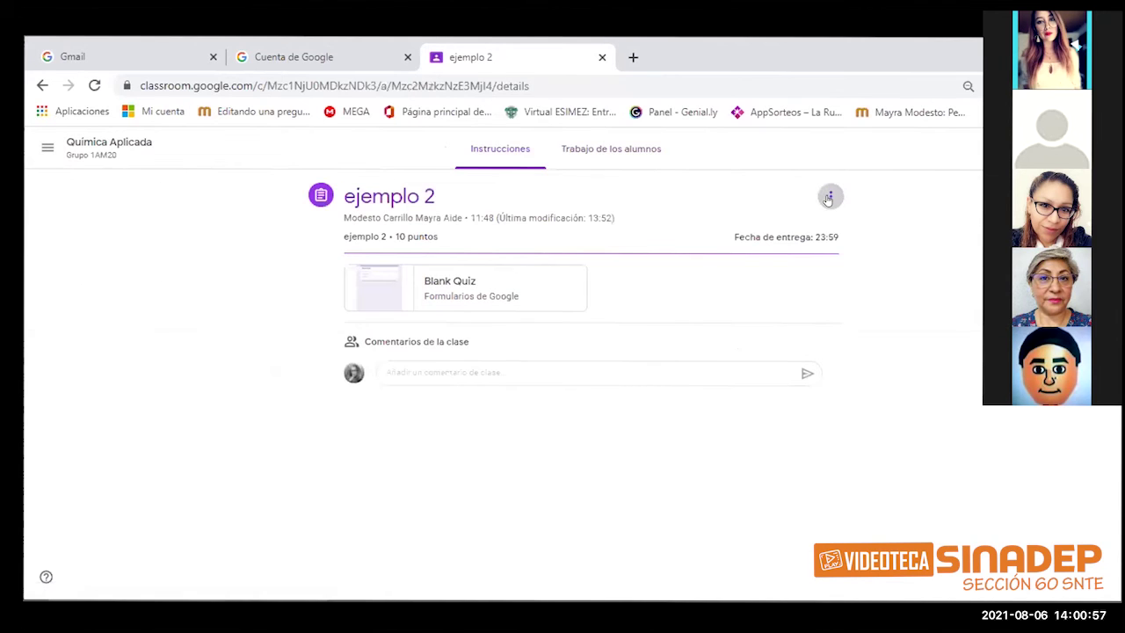
pyautogui.click(831, 196)
pyautogui.click(803, 224)
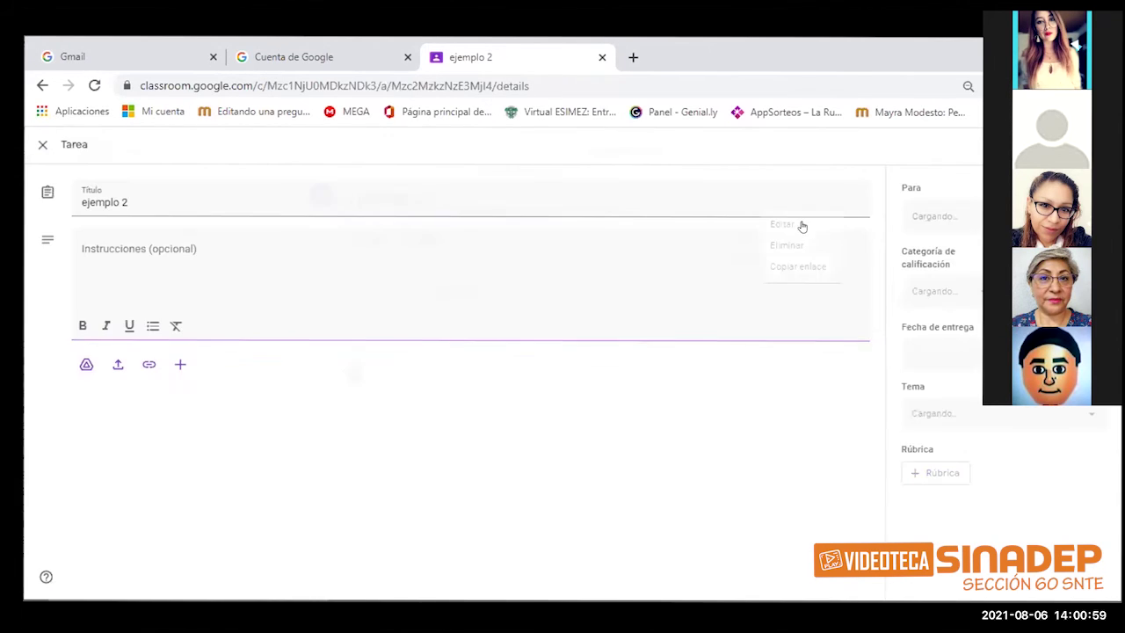
pyautogui.click(971, 285)
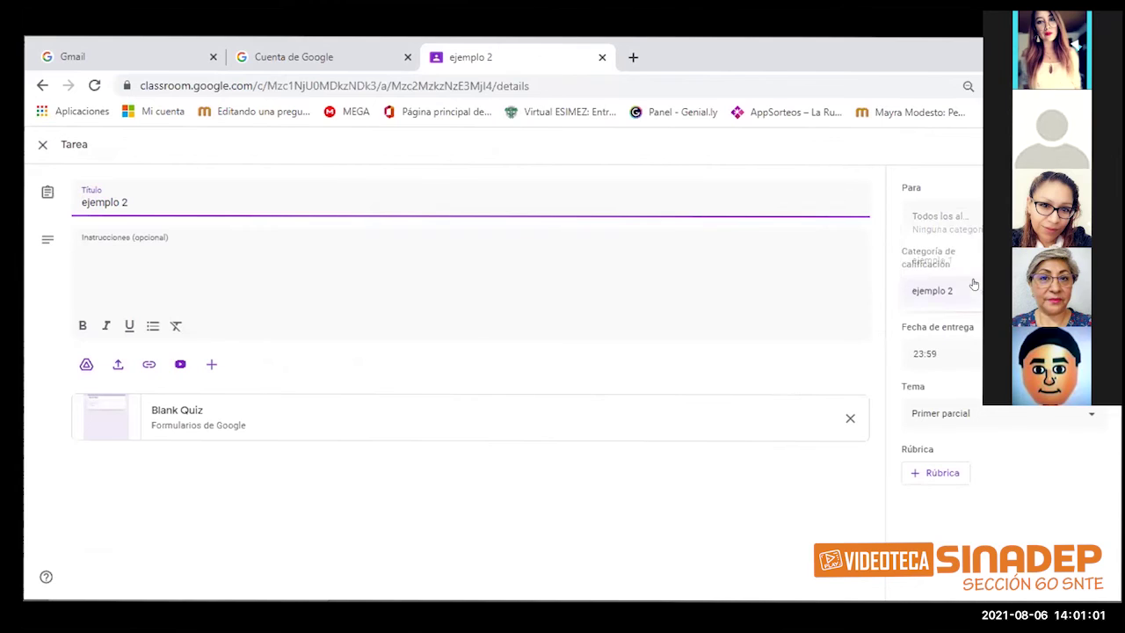
pyautogui.click(971, 232)
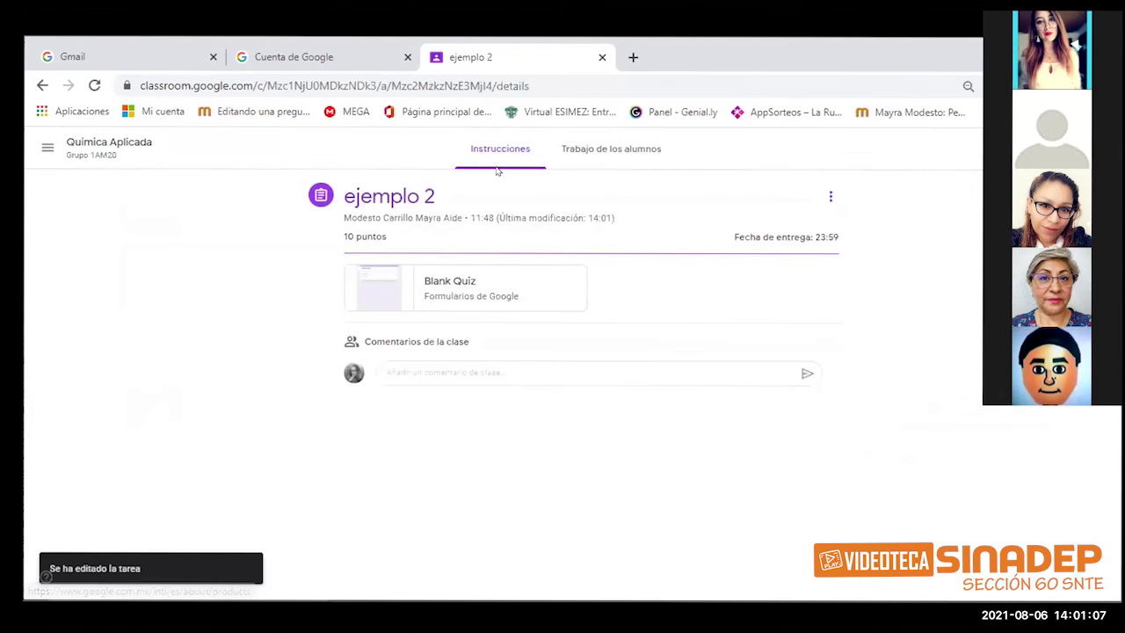
# From the class gradebook, edit the Ejemplo assignment, remove its grade category, and save it.
pyautogui.click(99, 150)
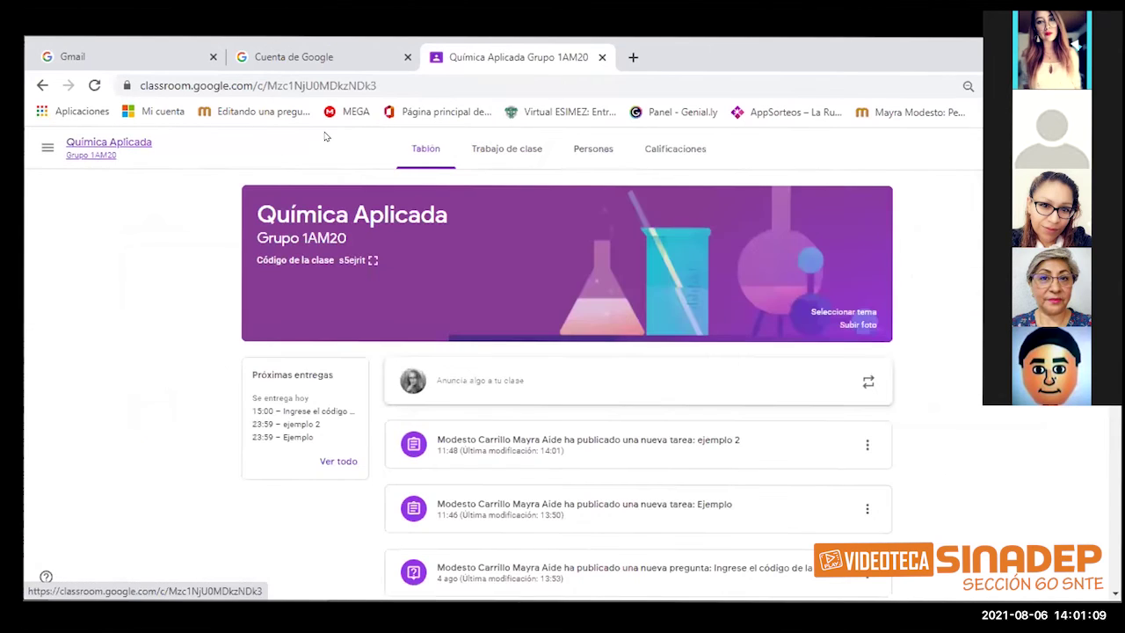
pyautogui.click(656, 155)
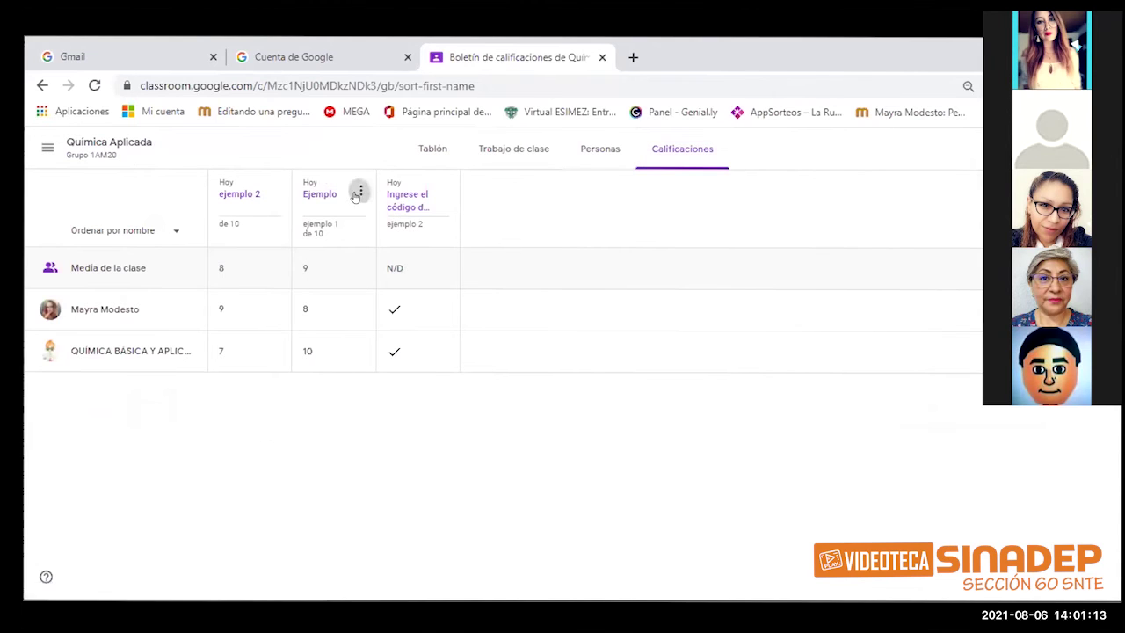
pyautogui.click(360, 190)
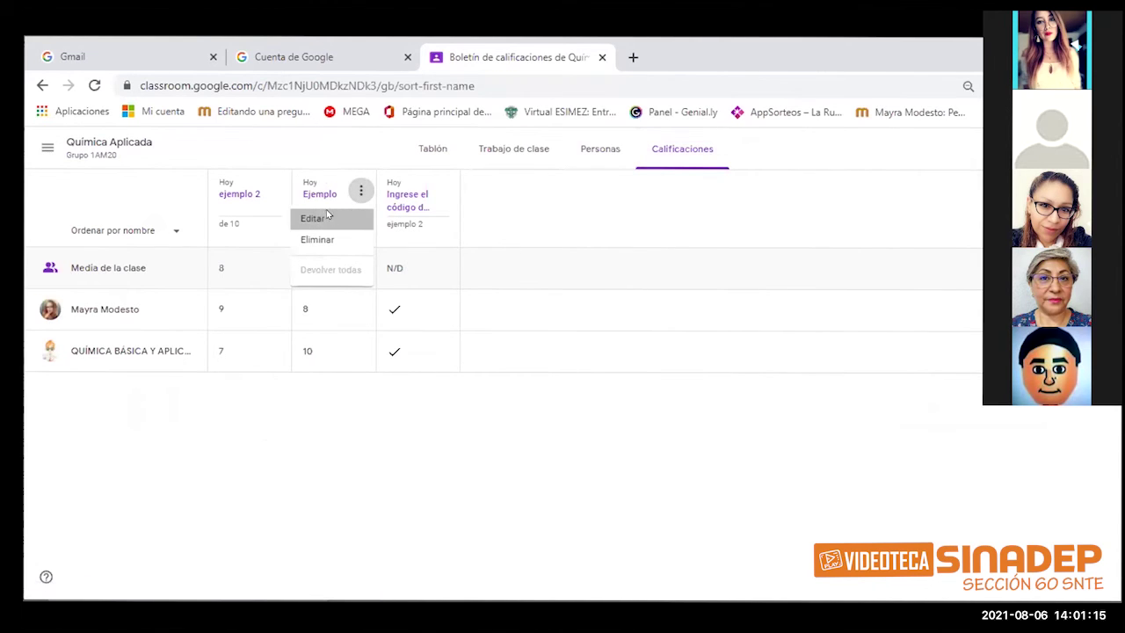
pyautogui.click(324, 217)
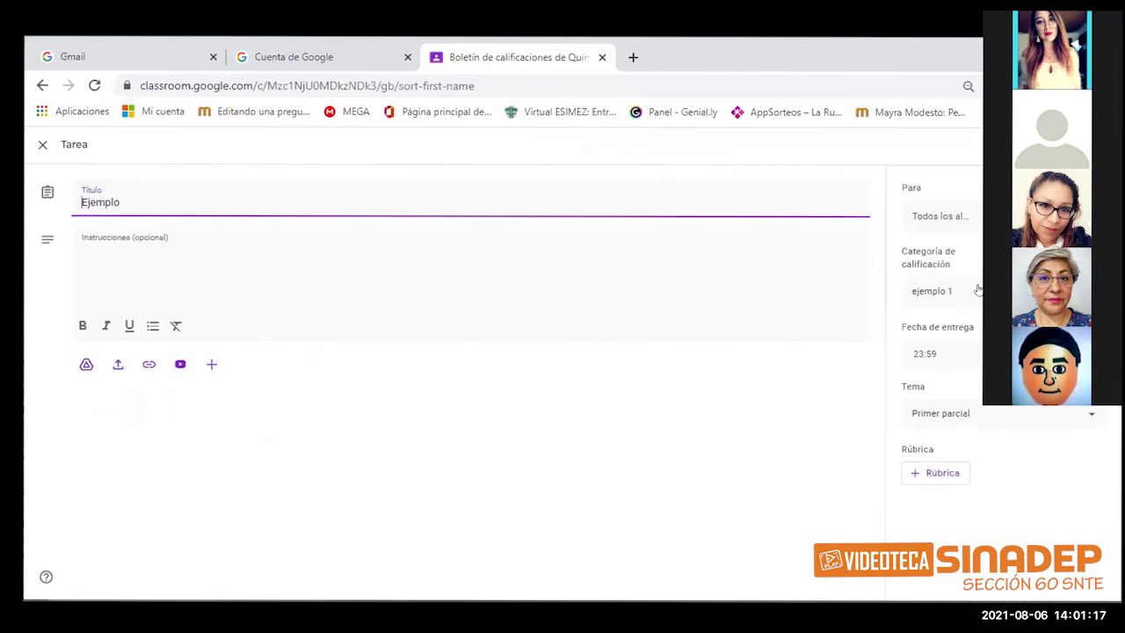
pyautogui.click(966, 288)
pyautogui.click(966, 258)
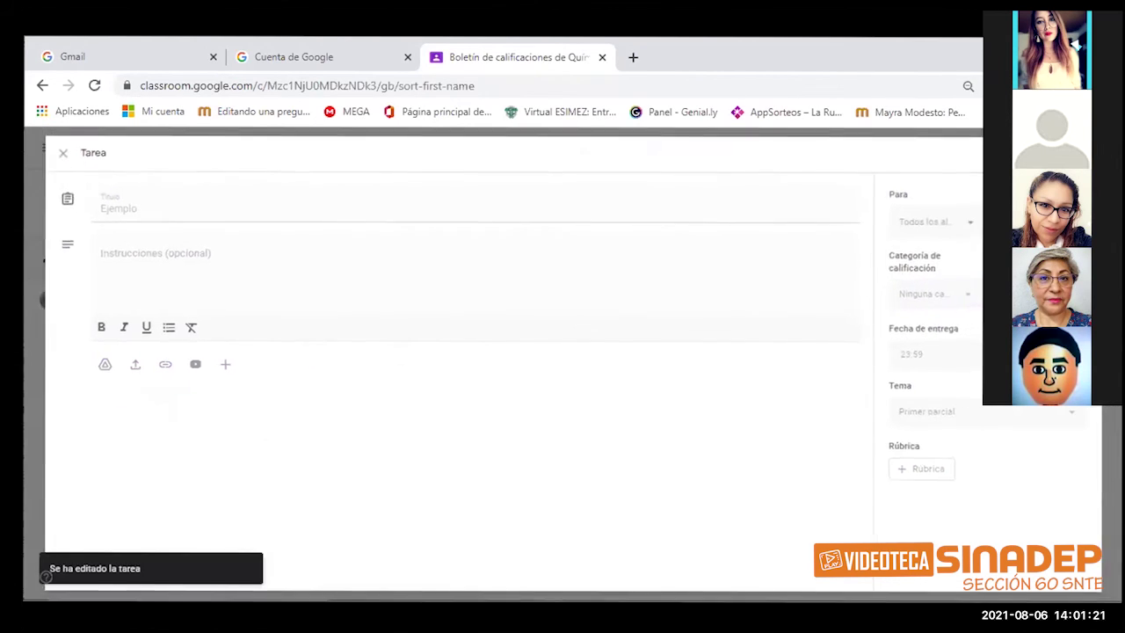
# Edit the class-code question from the gradebook, set its grade category to none, and save it.
pyautogui.click(441, 191)
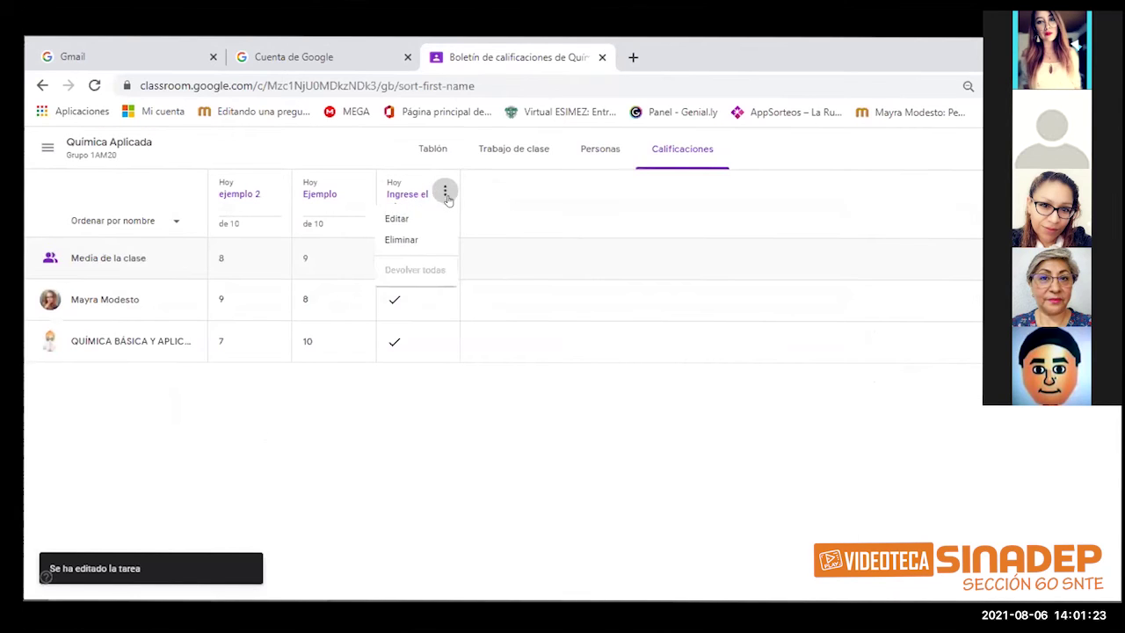
pyautogui.click(409, 217)
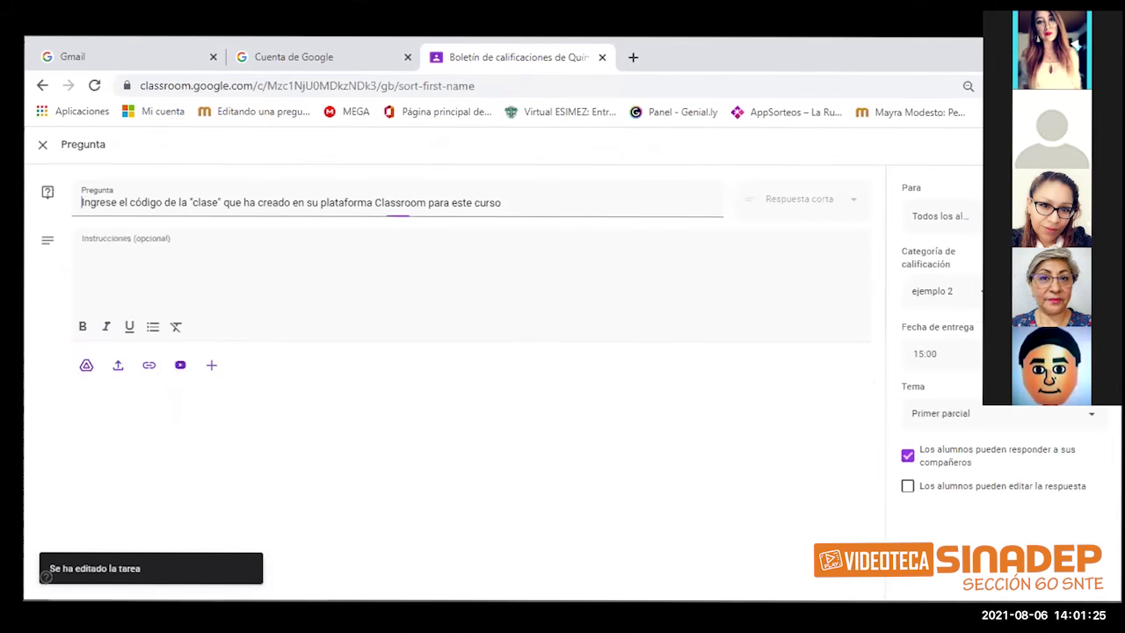
pyautogui.click(973, 290)
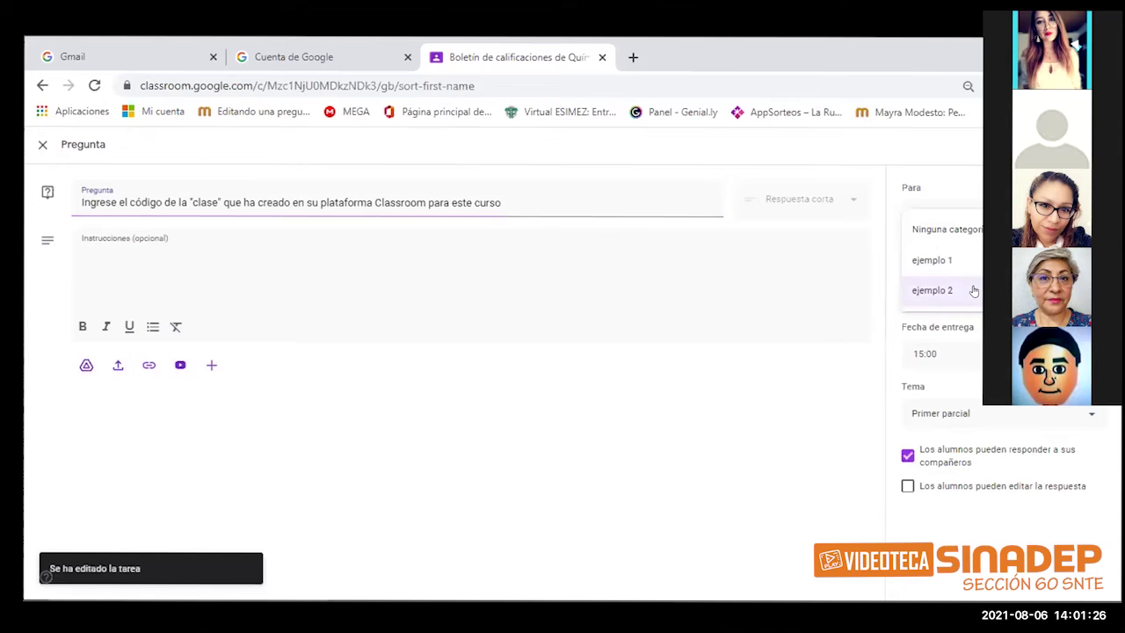
pyautogui.click(972, 225)
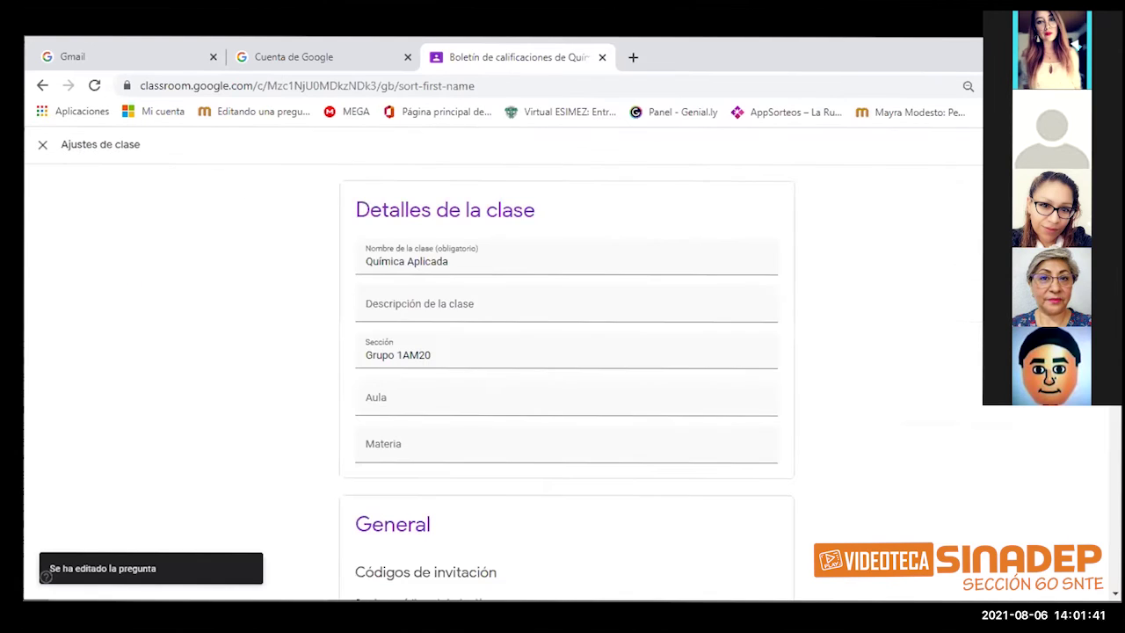
# Review the grade calculation section of the class settings and close the settings without editing them.
pyautogui.scroll(-10, 567, 378)
pyautogui.scroll(-1, 567, 378)
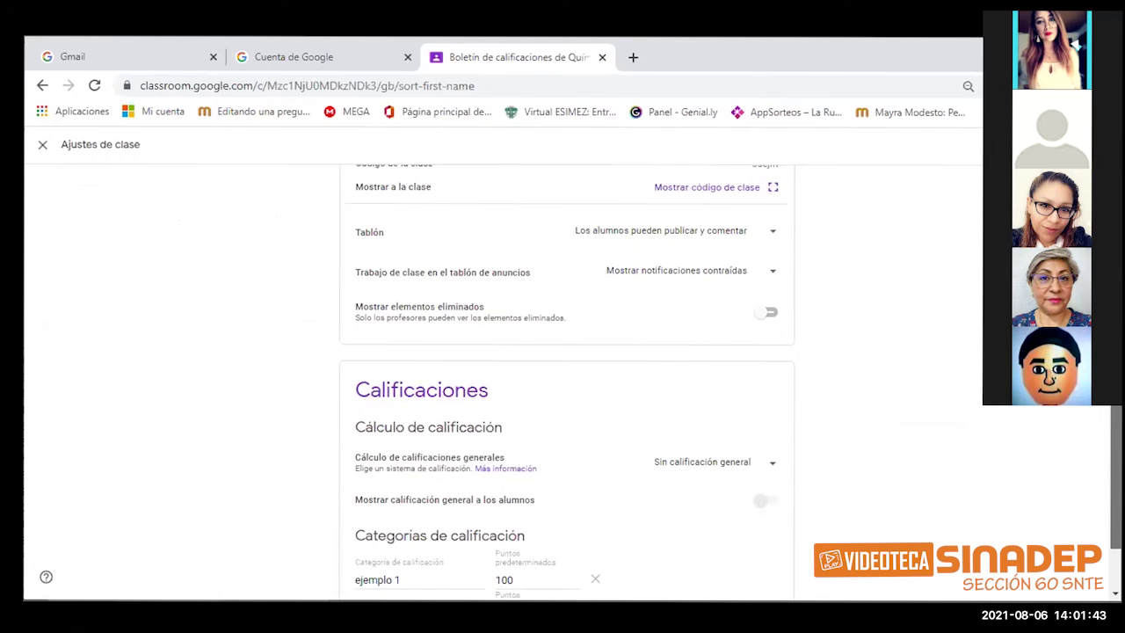
pyautogui.scroll(10, 567, 378)
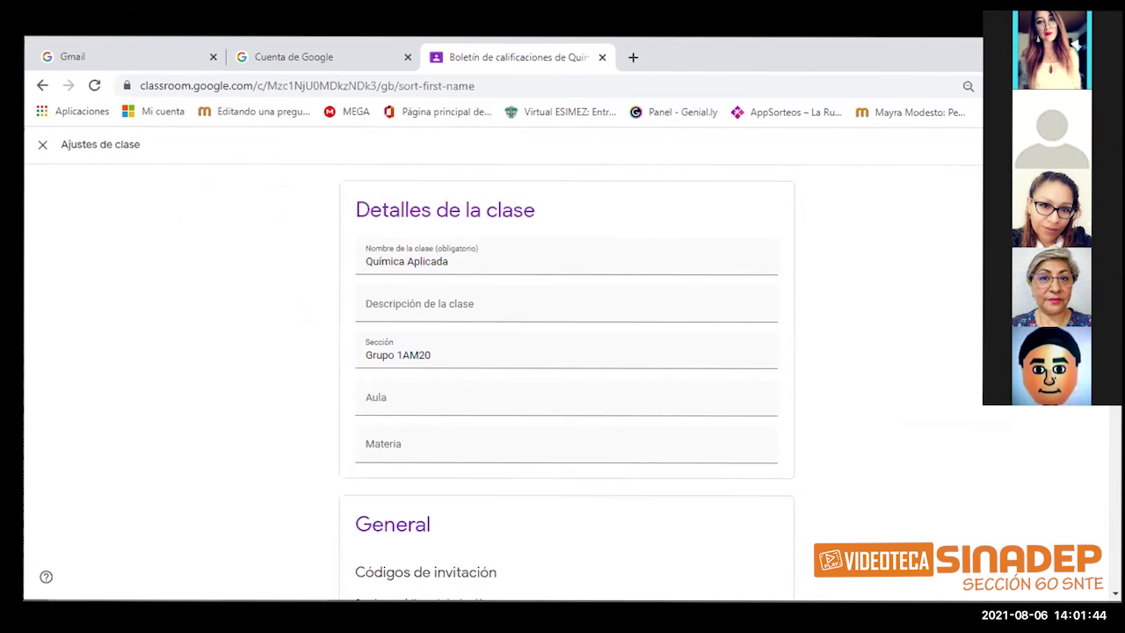
pyautogui.click(41, 145)
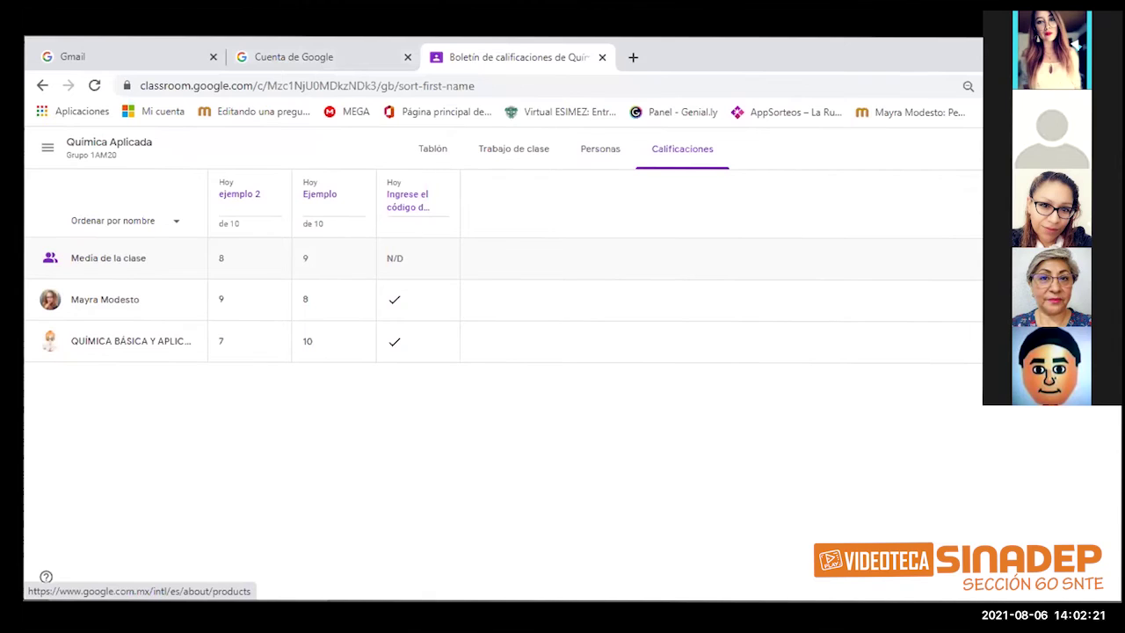
# Sign in to Classroom with the QUÍMICA BÁSICA Y APLICADA account and open the gradebook of class 1CM4 2-2021.
pyautogui.click(1089, 148)
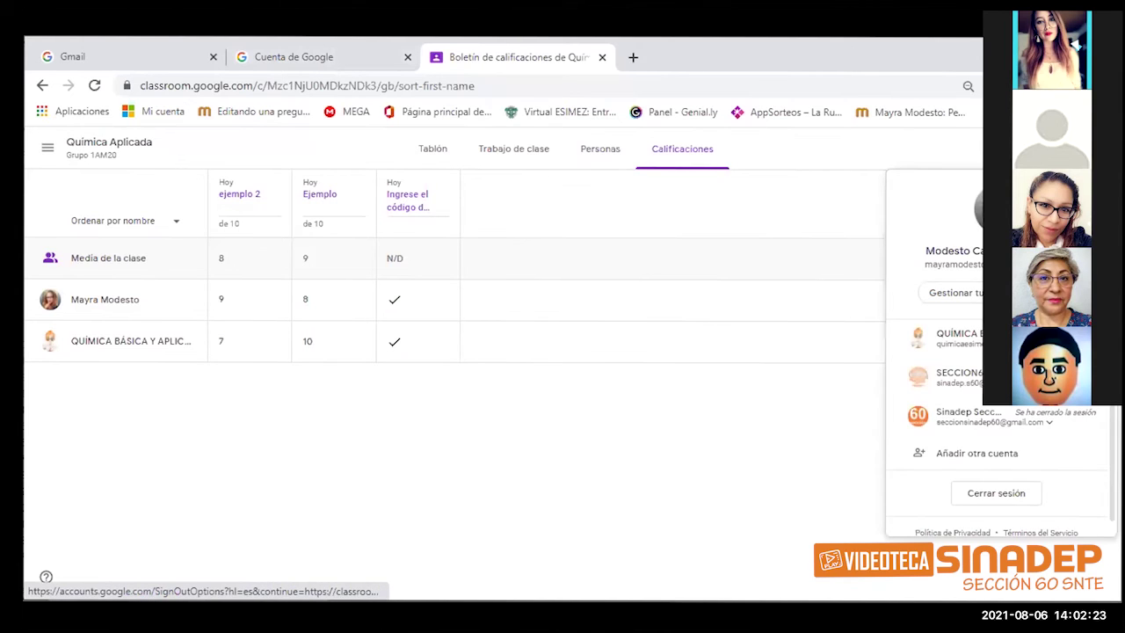
pyautogui.click(966, 338)
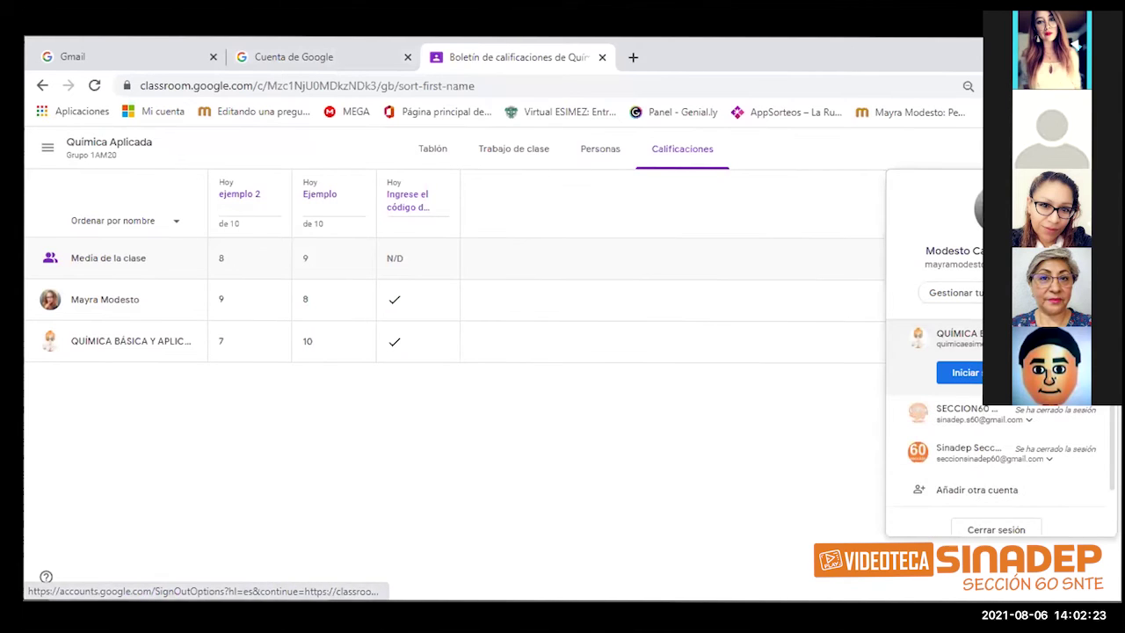
pyautogui.click(979, 371)
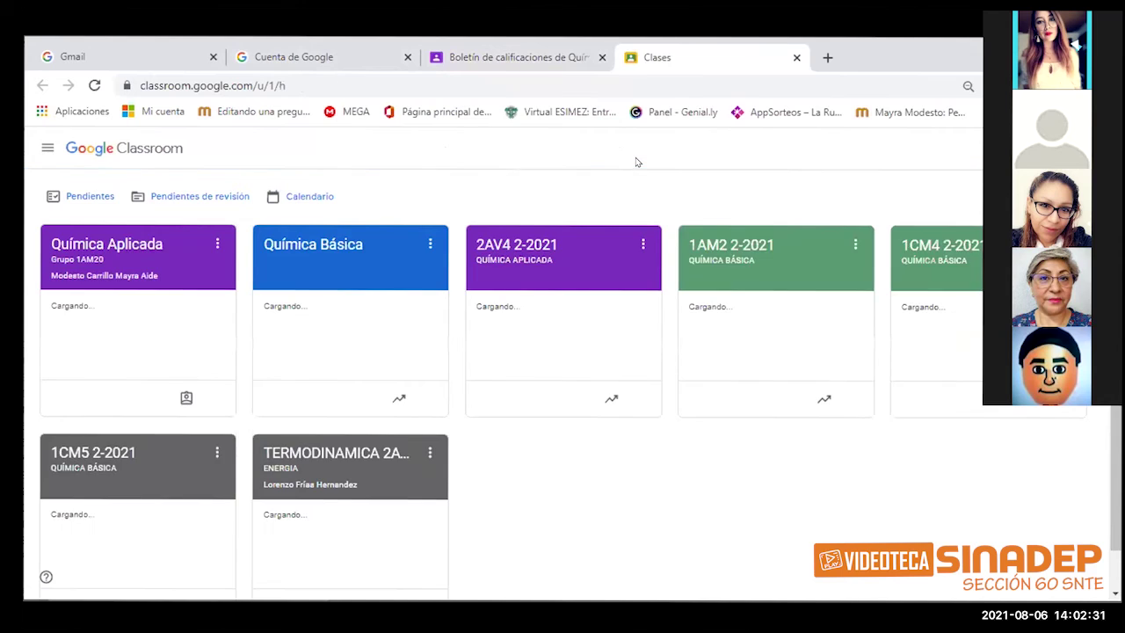
pyautogui.click(915, 251)
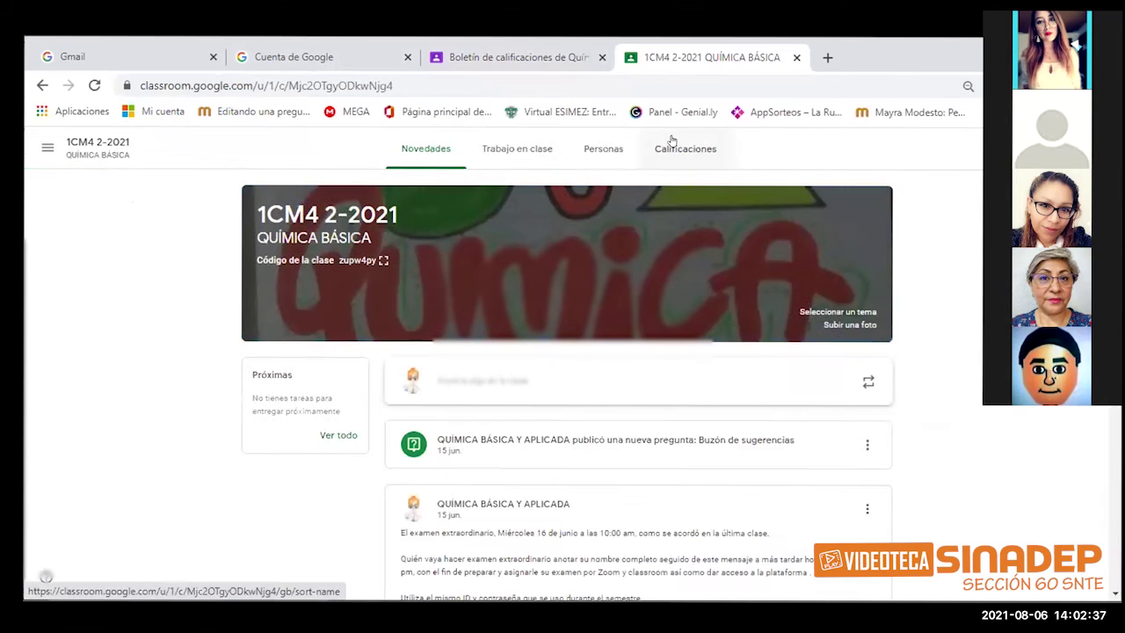
pyautogui.click(672, 142)
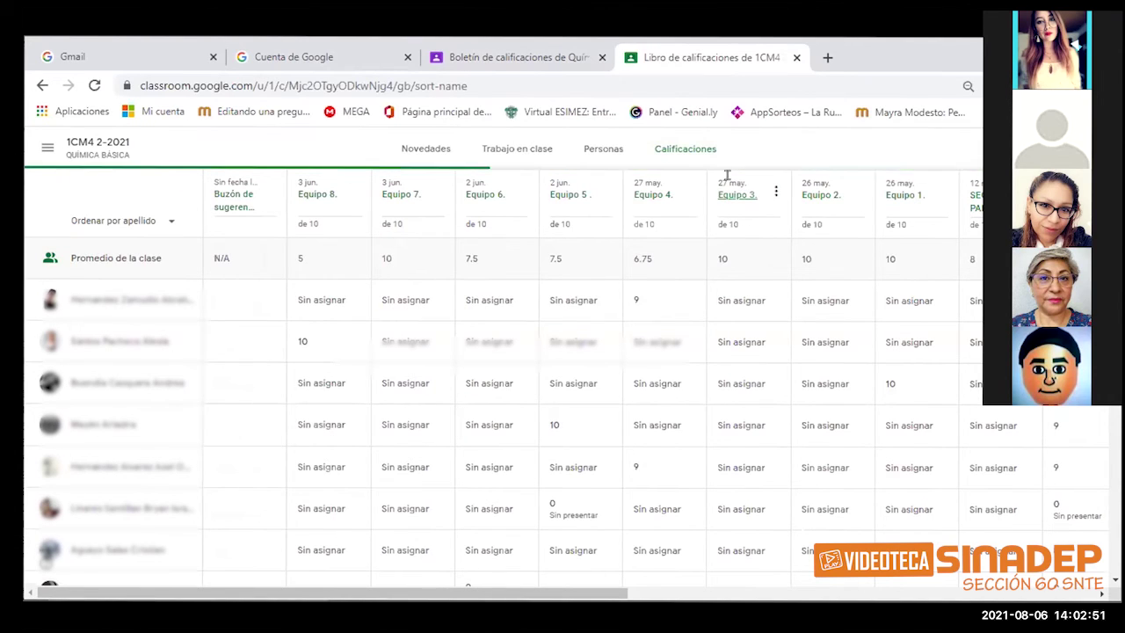
# From the Equipo 3 assignment's student work, download all class grades as CSV and open the 1CM4_22021 file in Excel.
pyautogui.click(736, 196)
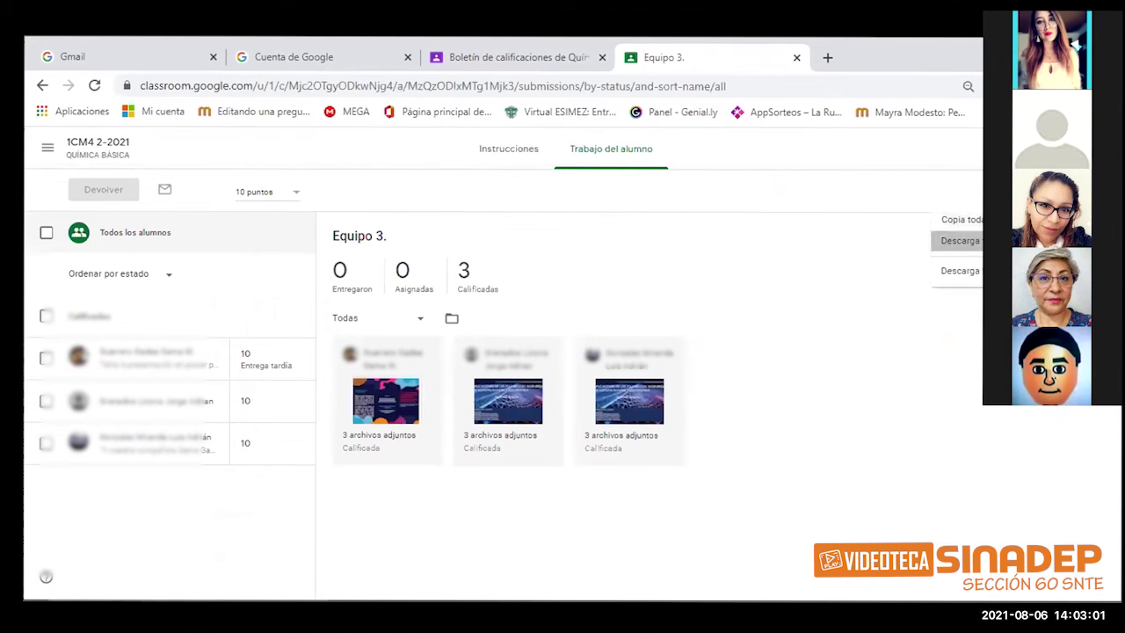
pyautogui.click(960, 240)
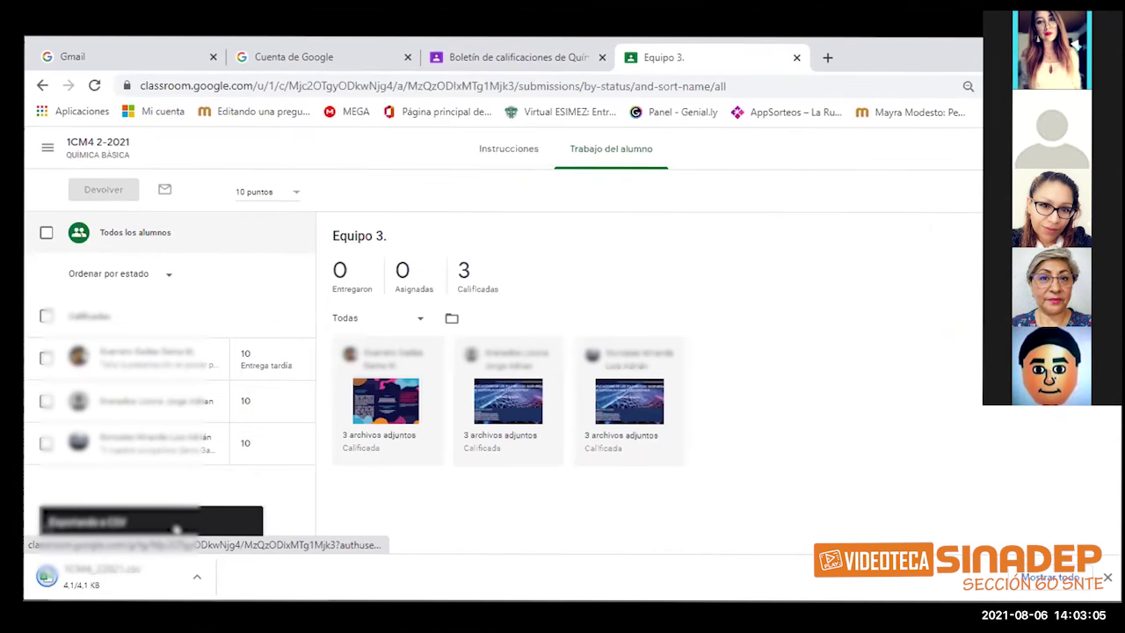
pyautogui.click(101, 579)
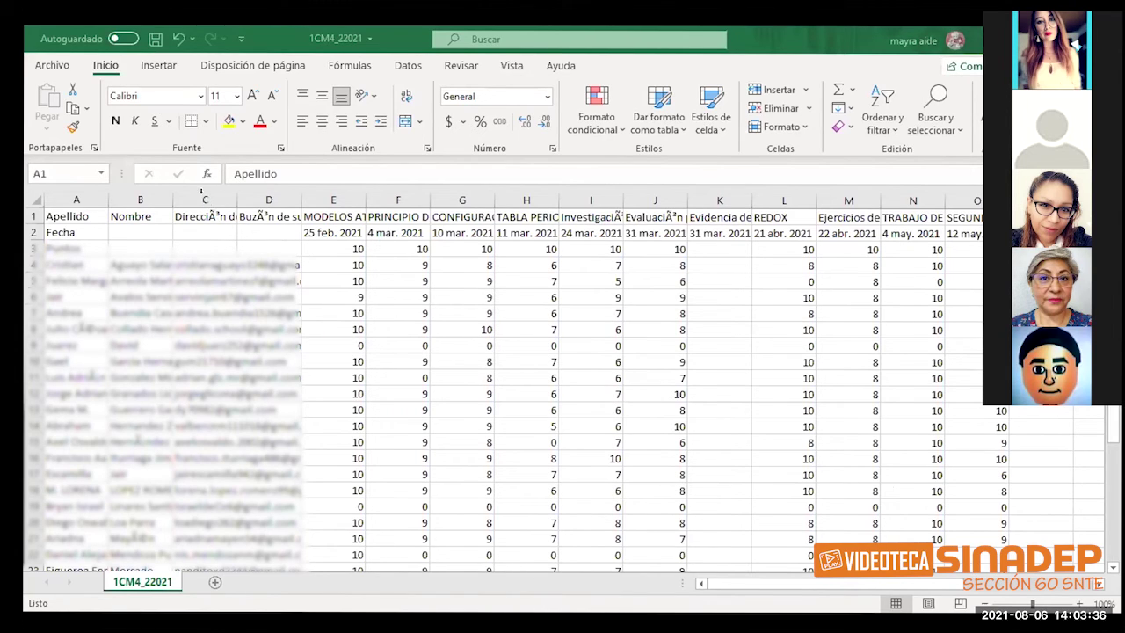
# Delete the e-mail address column from the grade sheet and widen the Nombre and Buzón de sugerencias columns.
pyautogui.click(203, 199)
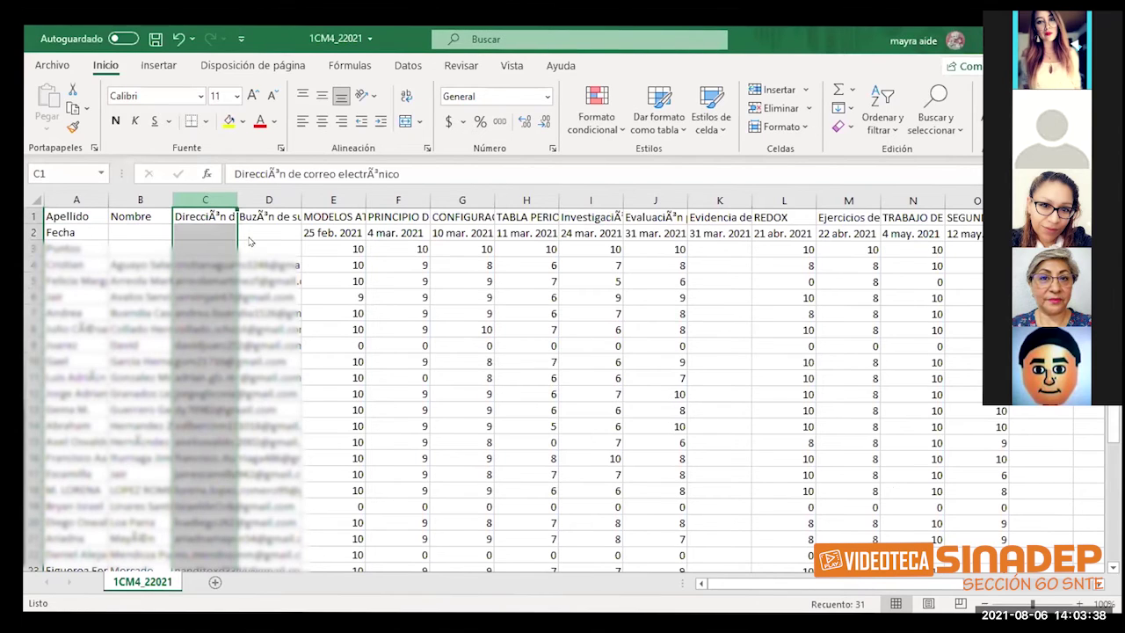
pyautogui.rightClick(208, 202)
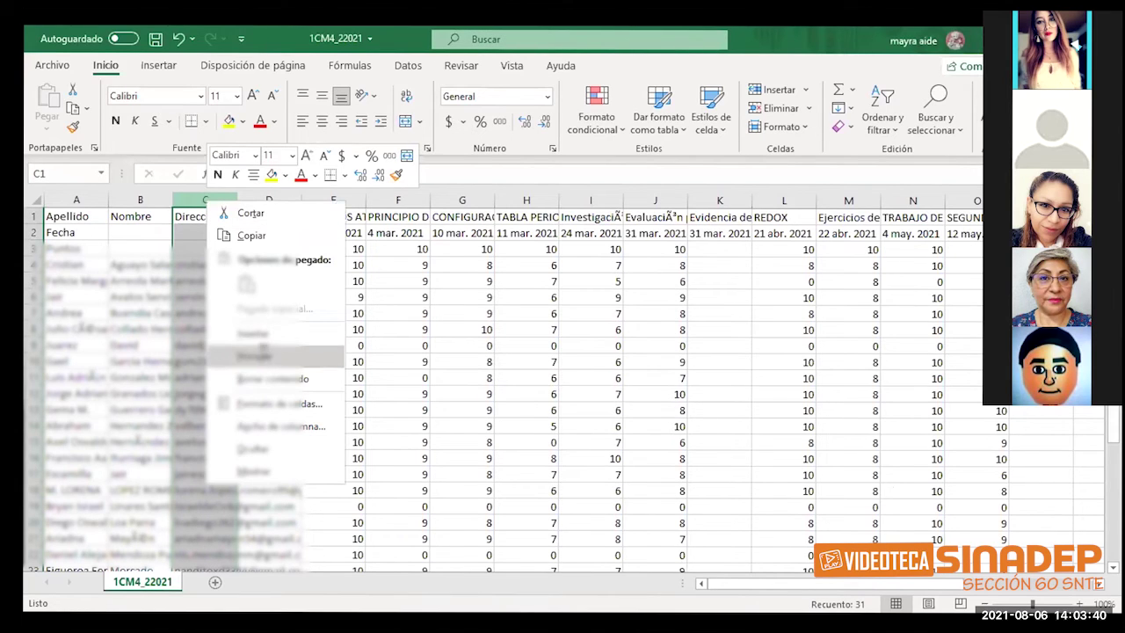
pyautogui.click(263, 354)
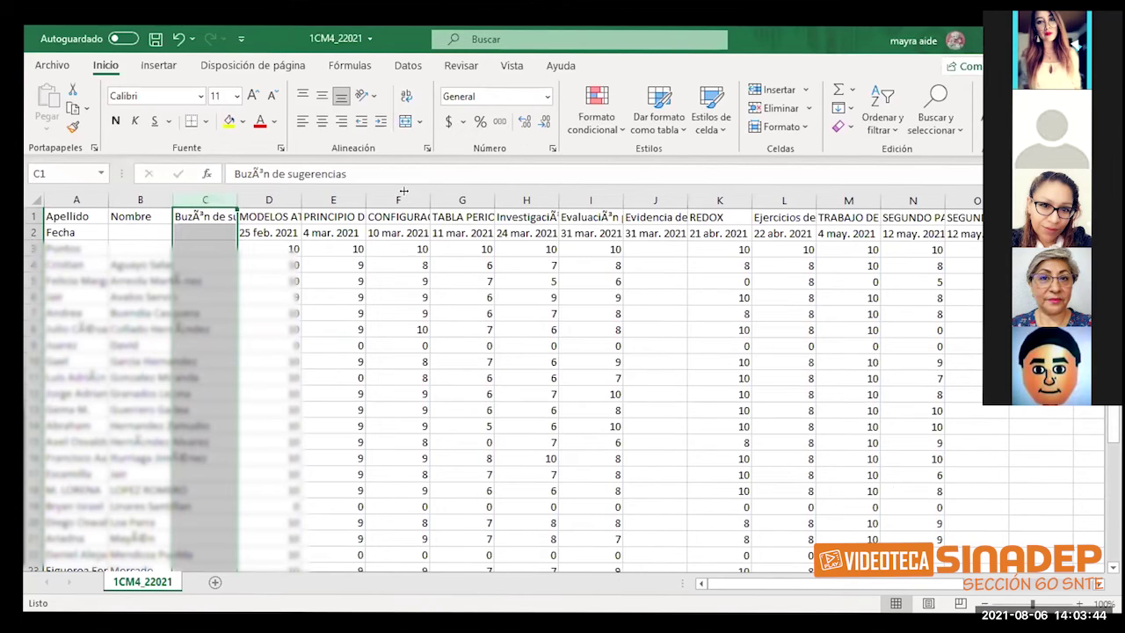
pyautogui.doubleClick(166, 199)
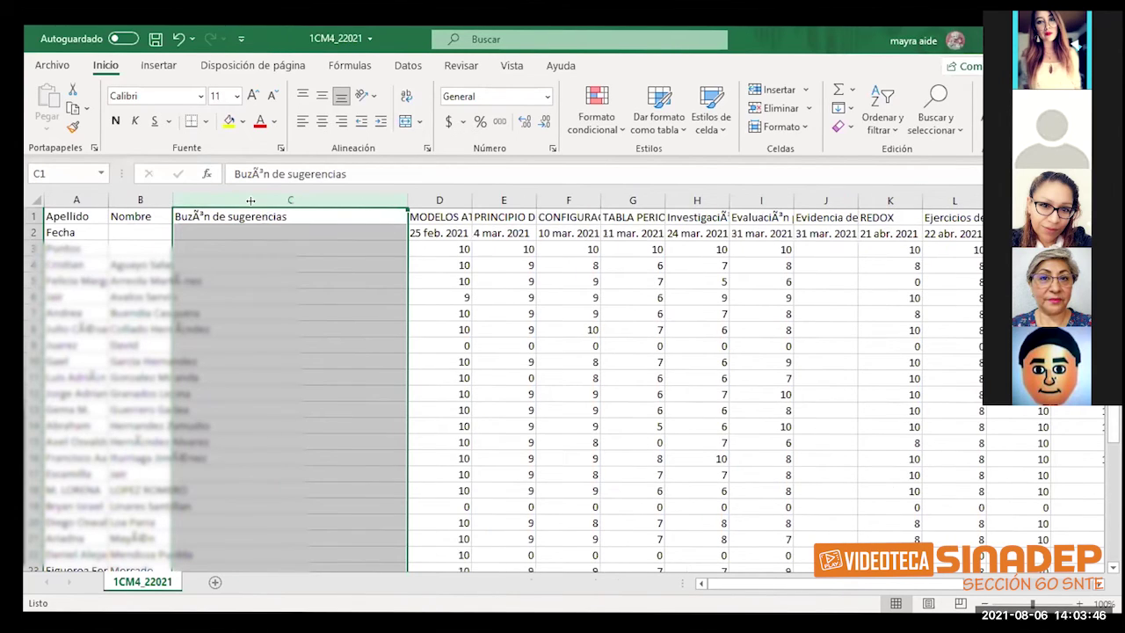
pyautogui.moveTo(251, 201); pyautogui.dragTo(255, 201)
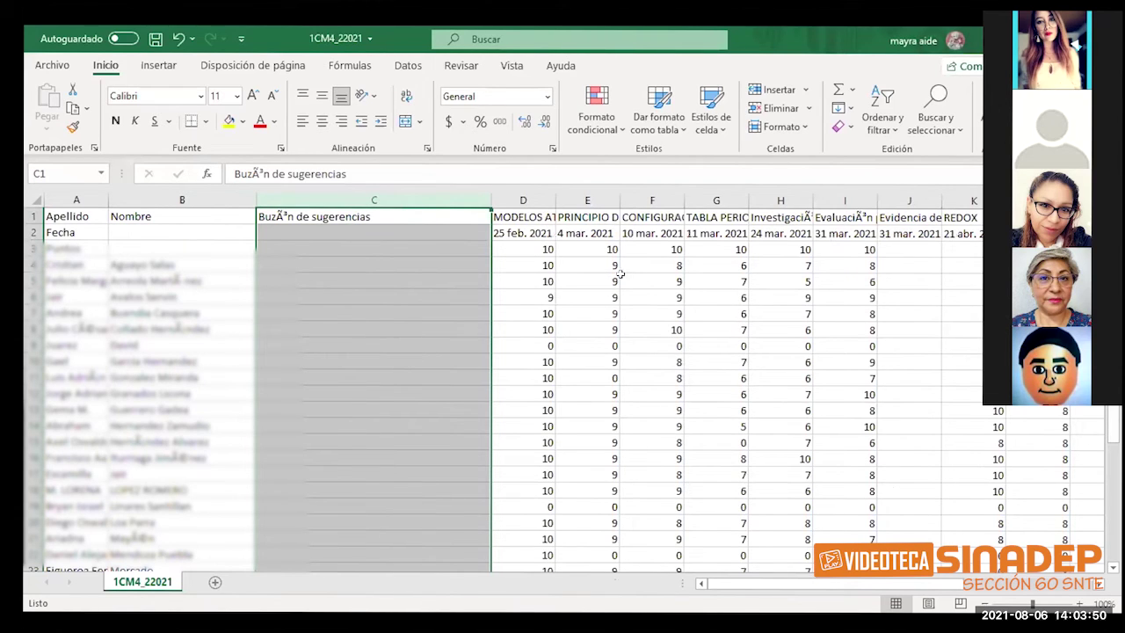
# Delete the columns from MODELOS ATÓMICOS through the last 12 May activity, just before Equipo 1.
pyautogui.click(523, 200)
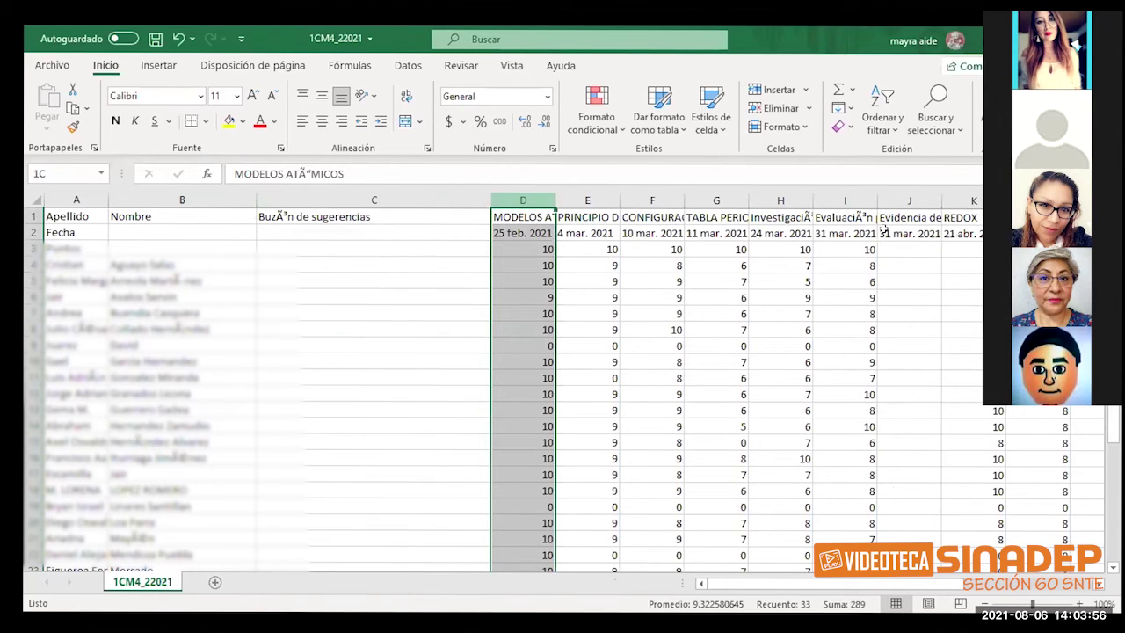
pyautogui.moveTo(844, 225); pyautogui.dragTo(761, 217)
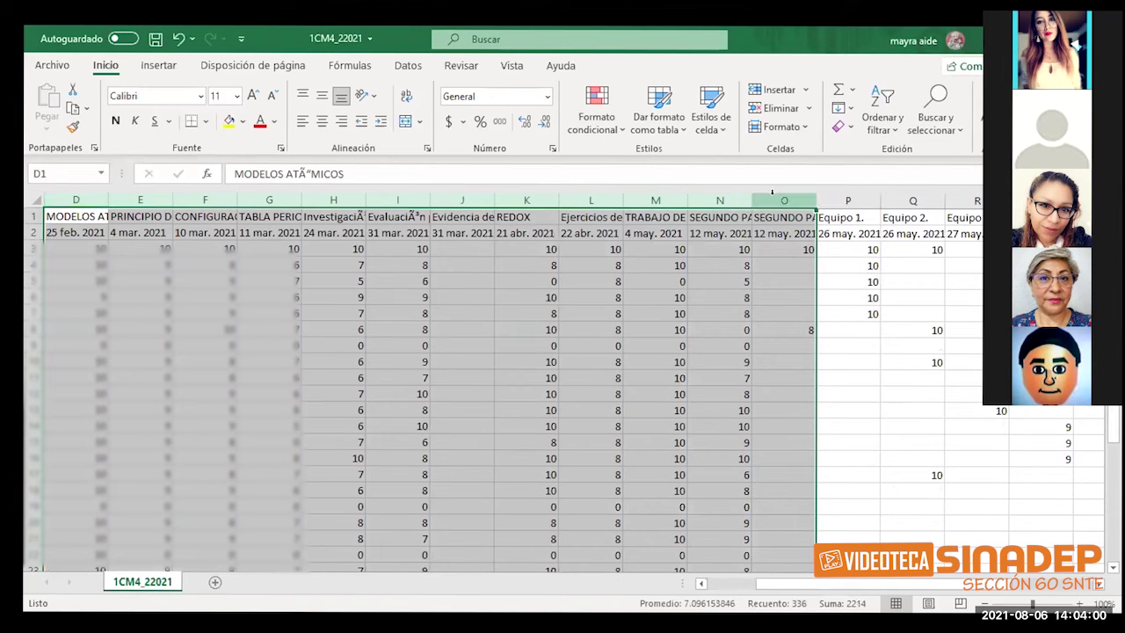
pyautogui.rightClick(782, 202)
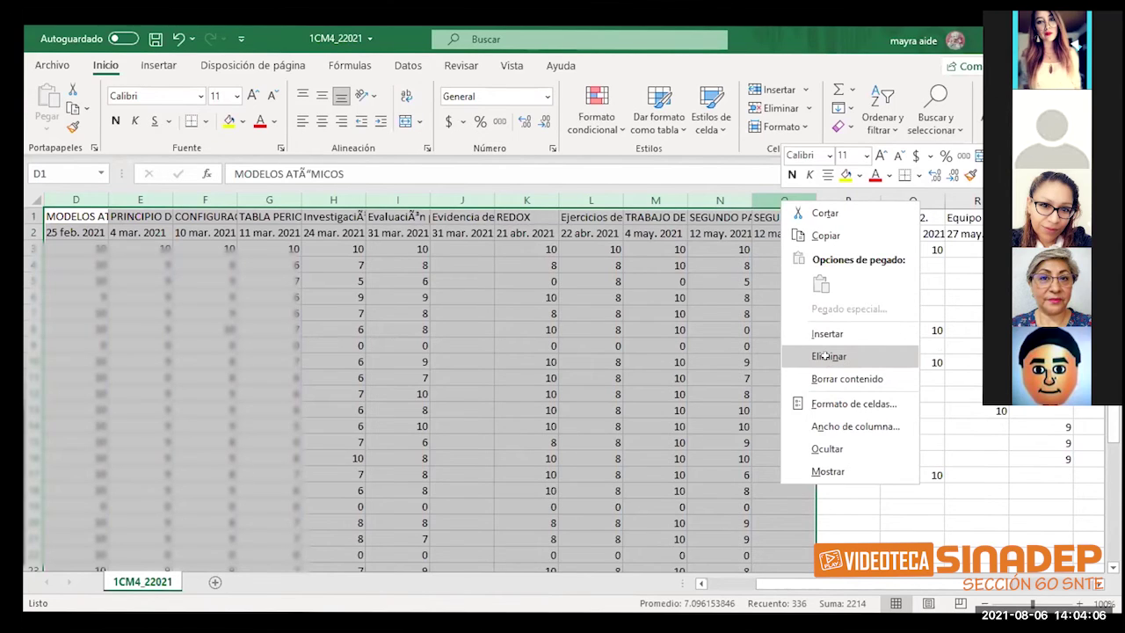
pyautogui.click(826, 356)
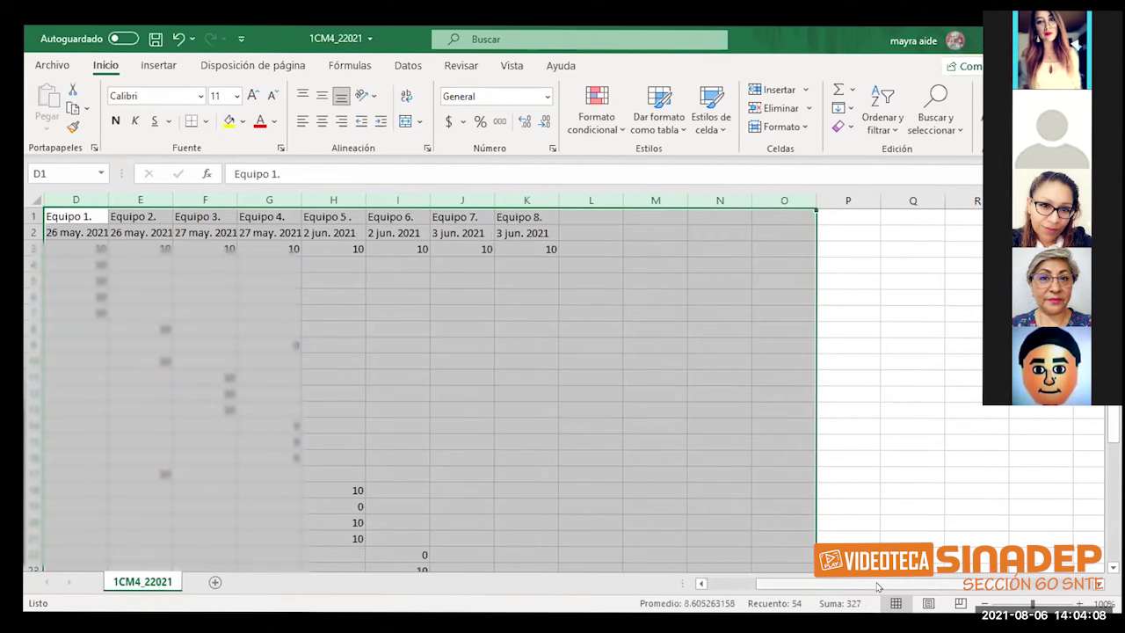
pyautogui.hscroll(-3, 635, 586)
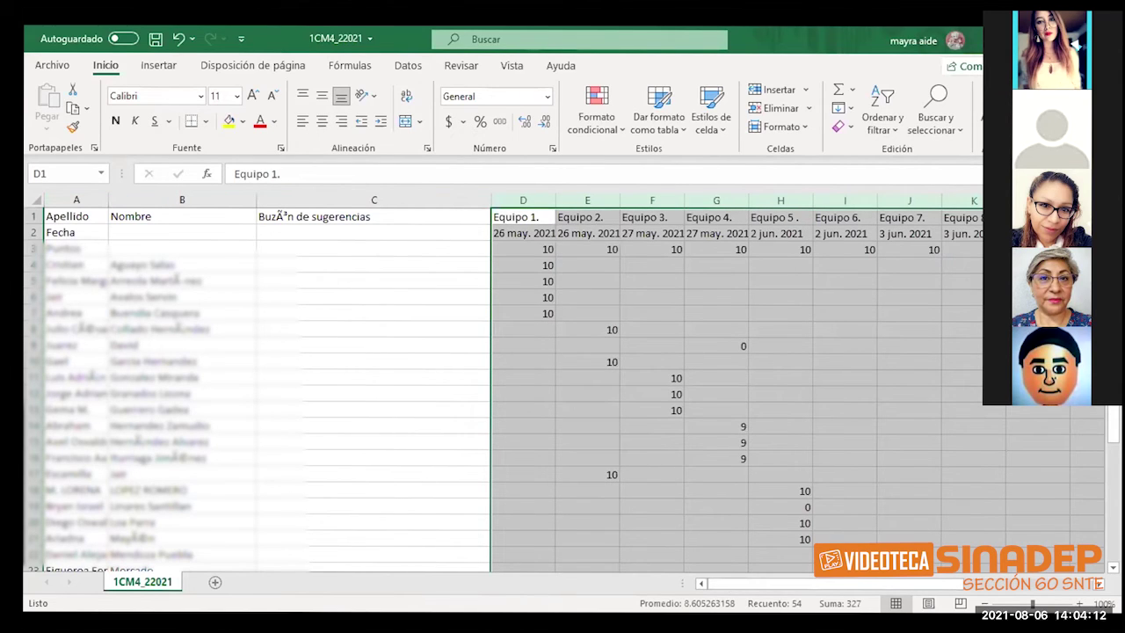
# Enter the grades 10, 0 and 10 in cells D8 to D10 of the Equipo 1 column.
pyautogui.click(531, 229)
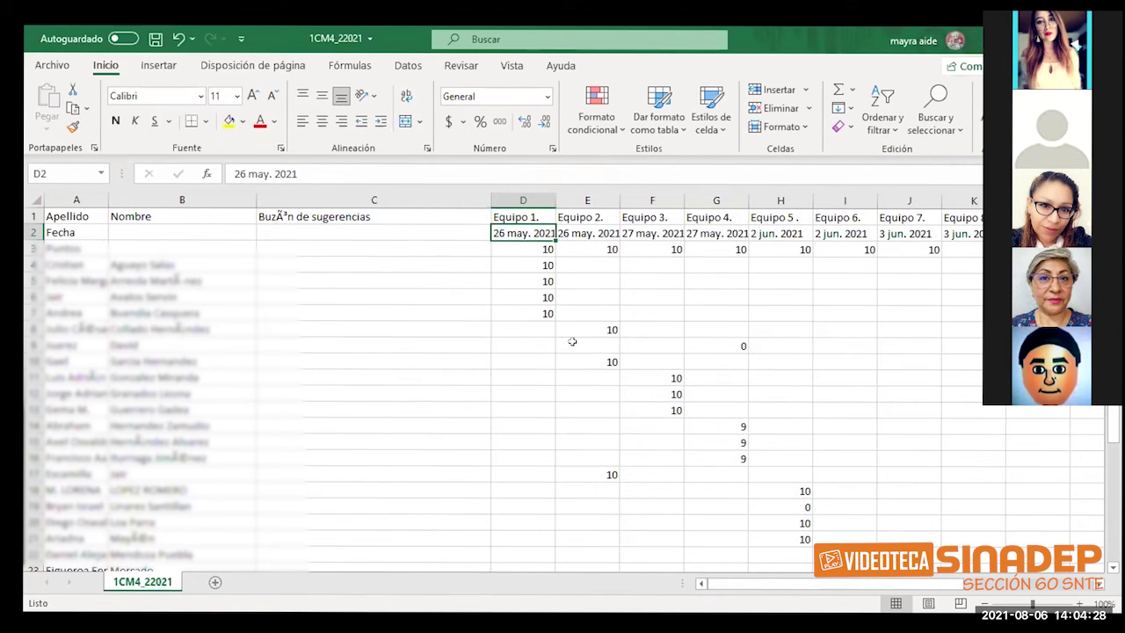
pyautogui.click(535, 328)
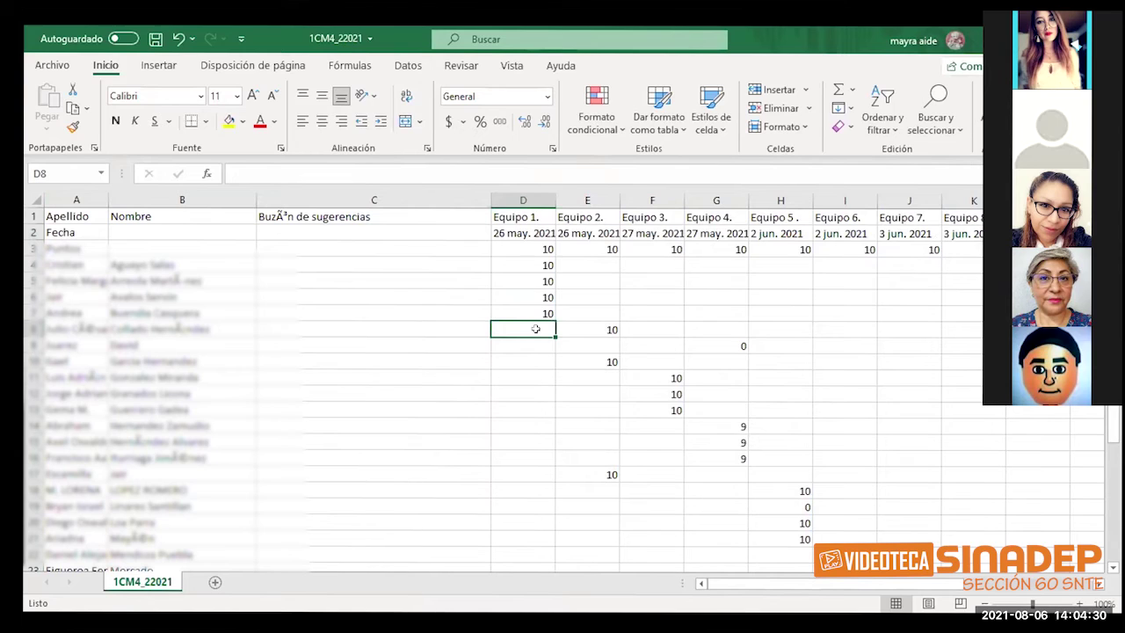
pyautogui.write('10')
pyautogui.press('Return')
pyautogui.write('0')
pyautogui.press('Return')
pyautogui.write('10')
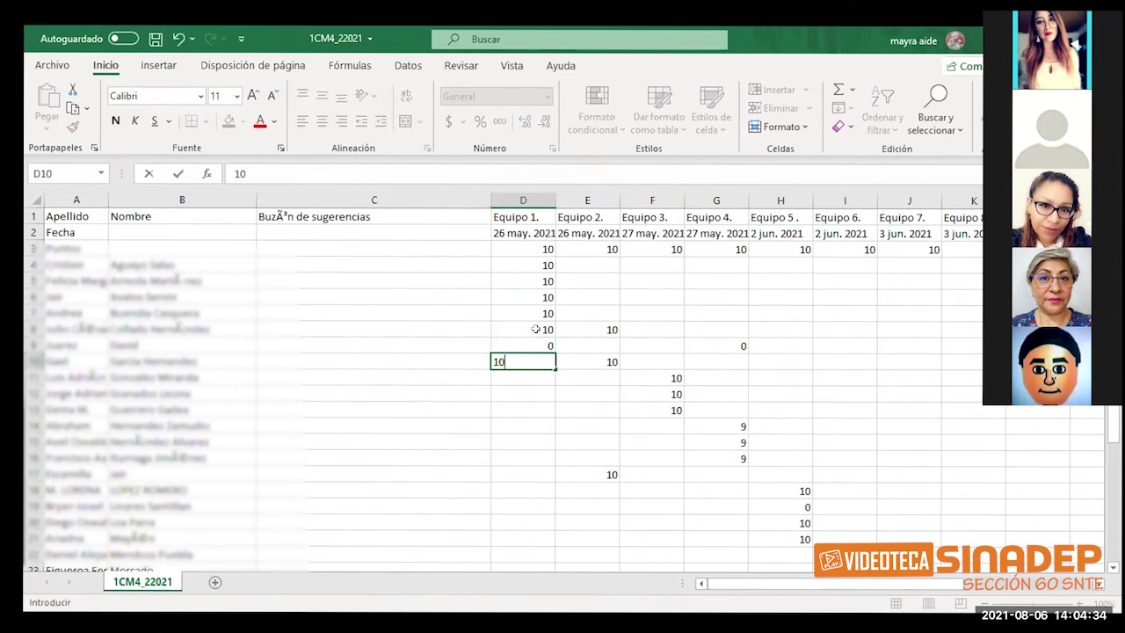
pyautogui.press('Return')
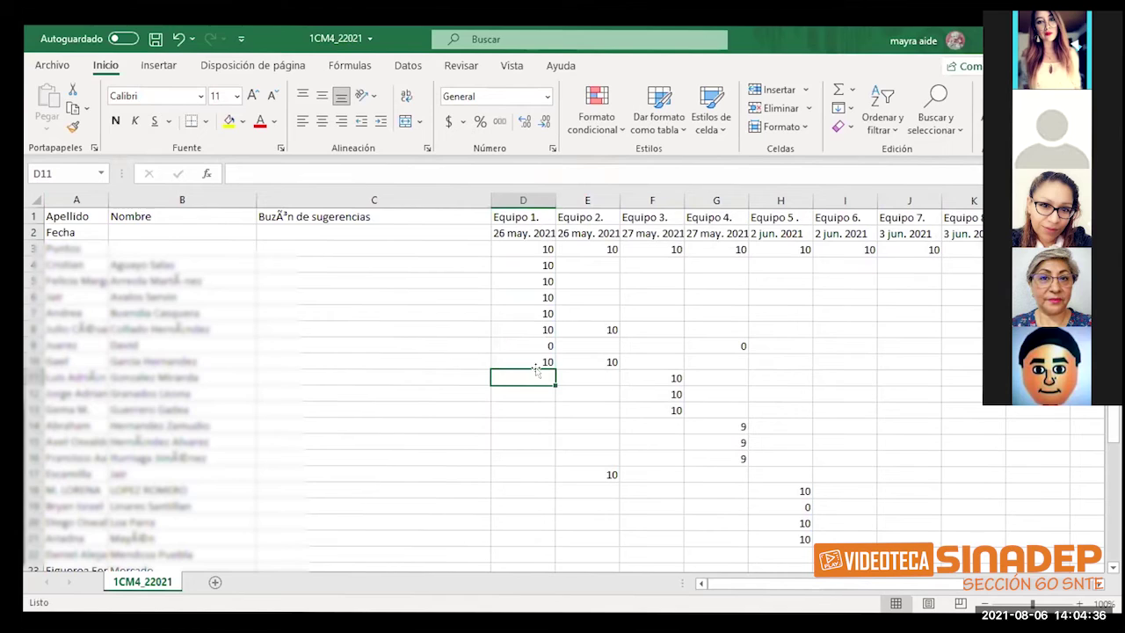
# Fill the grade 10 from D10 down through the remaining student rows of the Equipo 1 column.
pyautogui.click(542, 360)
pyautogui.moveTo(554, 368); pyautogui.dragTo(555, 423)
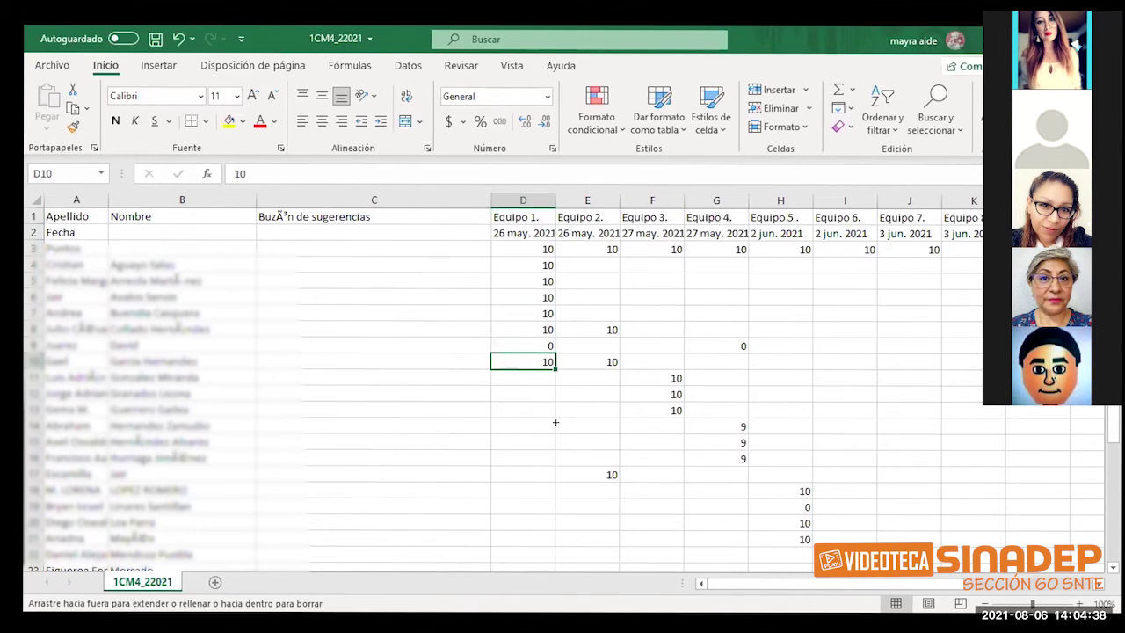
pyautogui.moveTo(544, 559); pyautogui.dragTo(545, 558)
pyautogui.moveTo(1113, 443); pyautogui.dragTo(1112, 423)
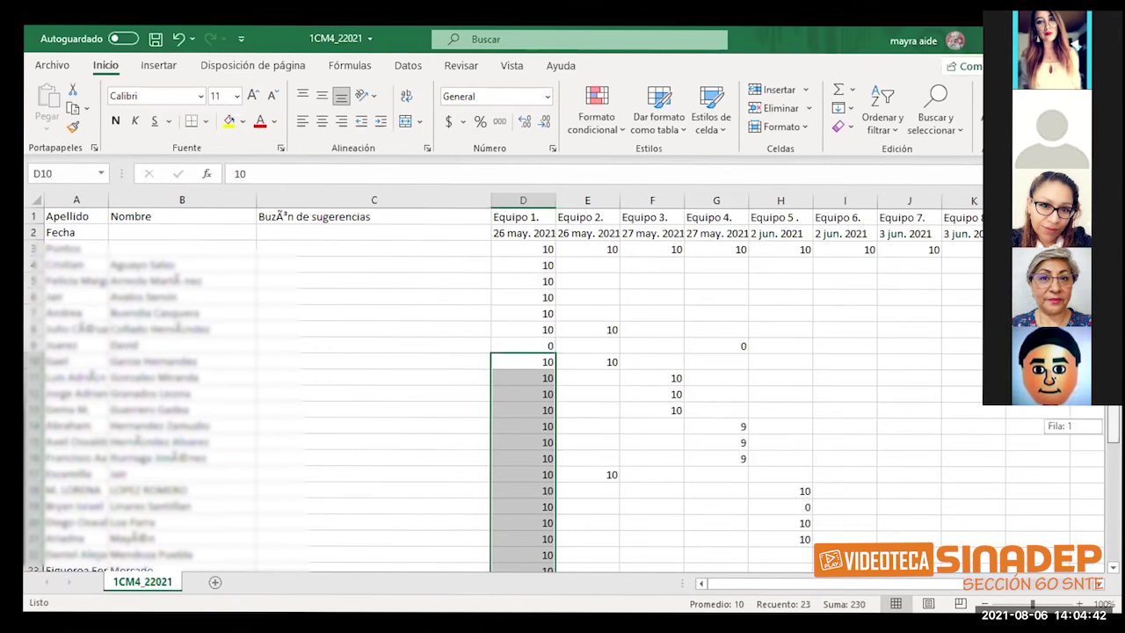
# Remove the Equipo 2 through Equipo 8 columns, E to K, from the grade sheet.
pyautogui.click(584, 201)
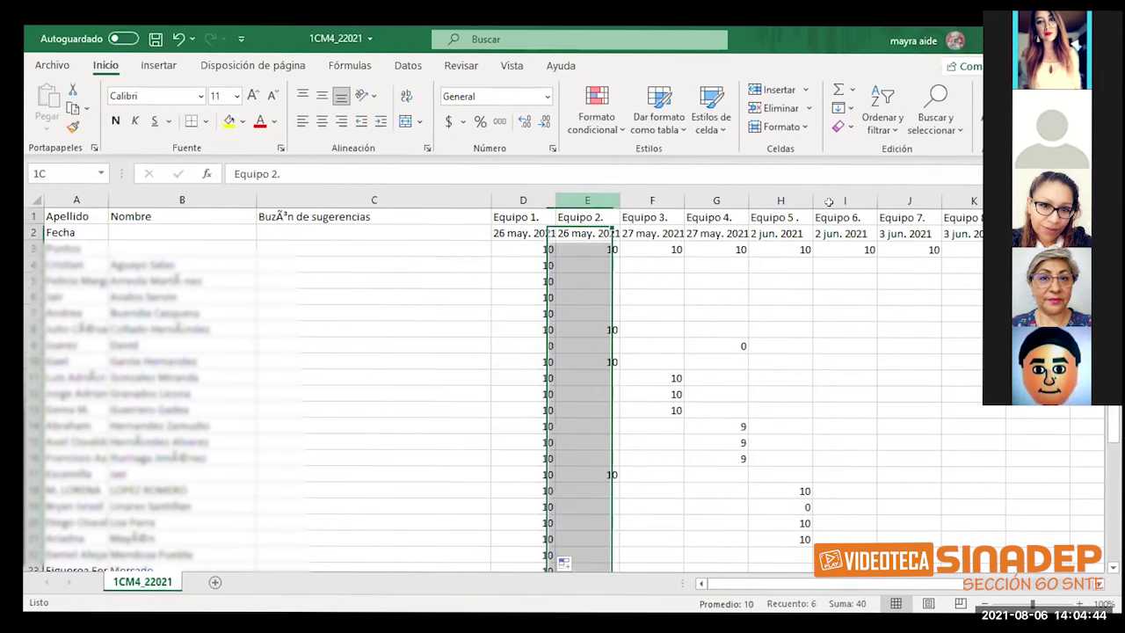
pyautogui.keyDown('shift'); pyautogui.click(971, 200); pyautogui.keyUp('shift')
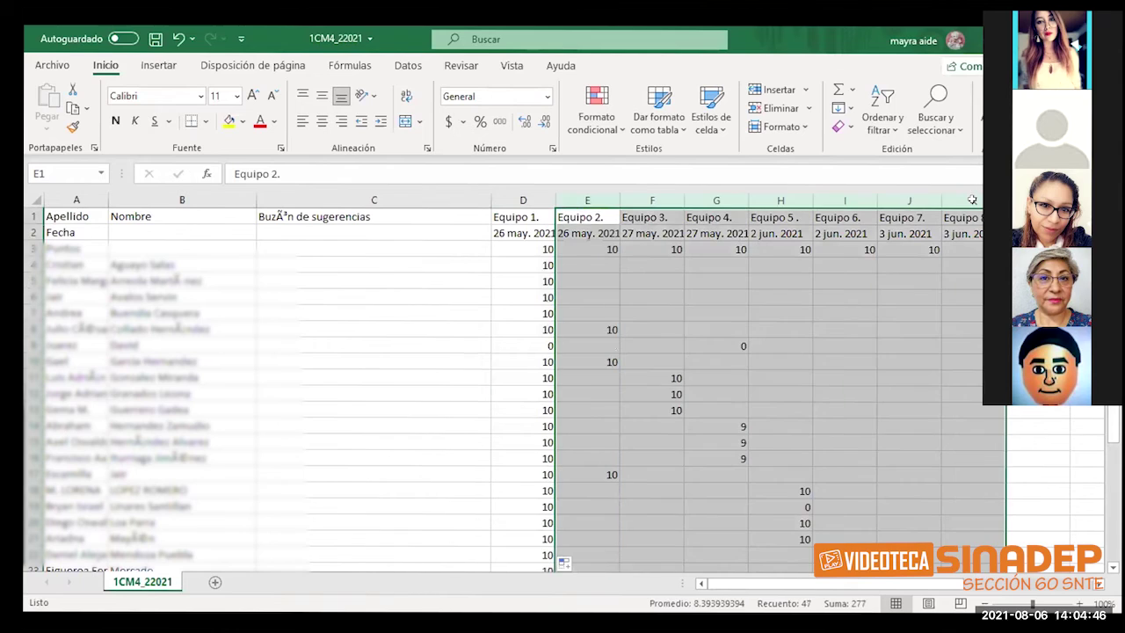
pyautogui.rightClick(972, 200)
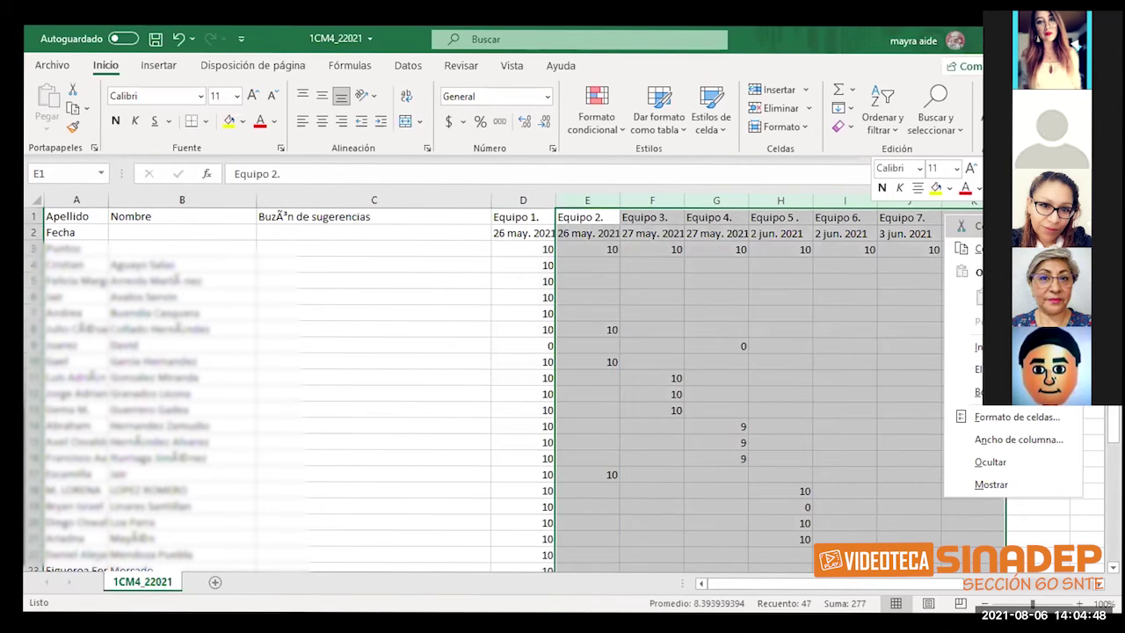
pyautogui.click(966, 226)
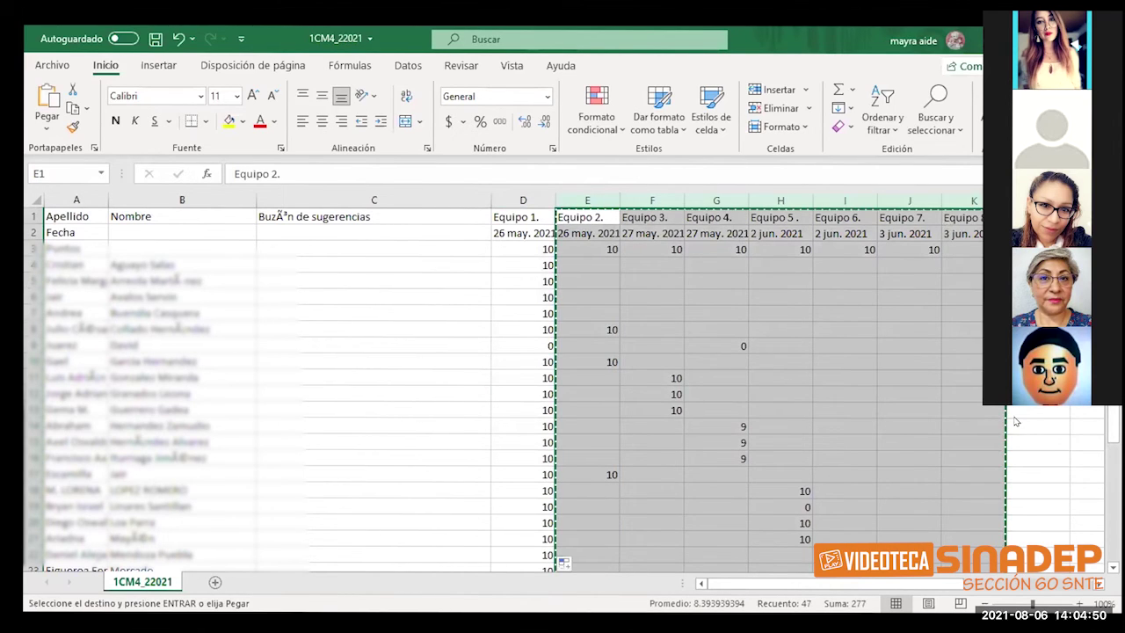
pyautogui.rightClick(982, 217)
pyautogui.click(1010, 384)
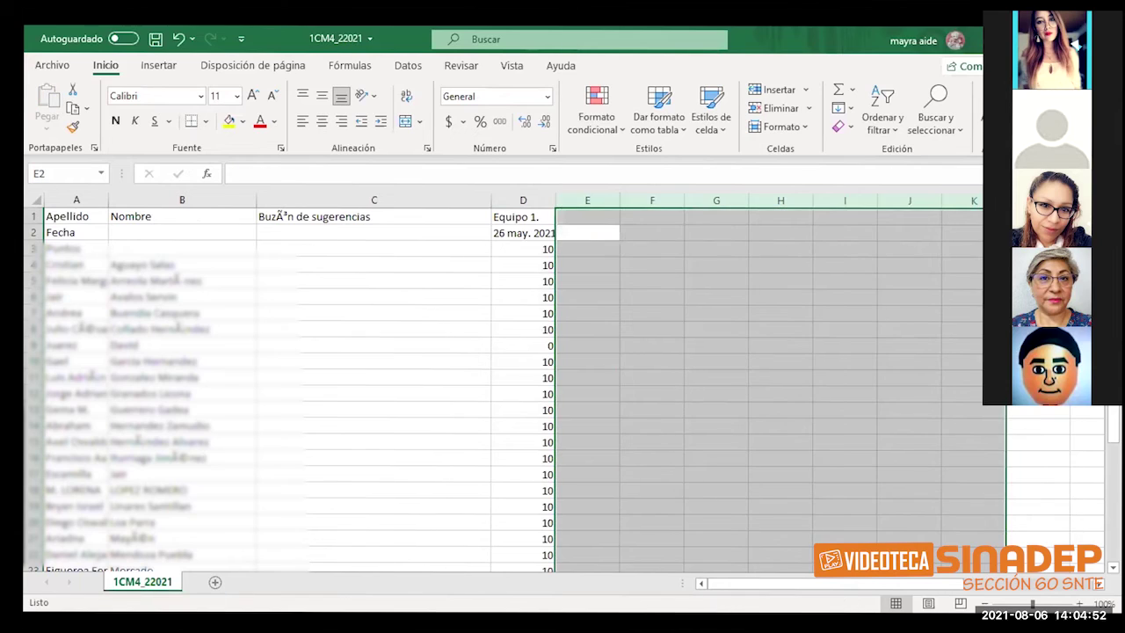
# Enter the headings "prom" in F3 and "saes" in G3, beside the remaining grades.
pyautogui.click(575, 248)
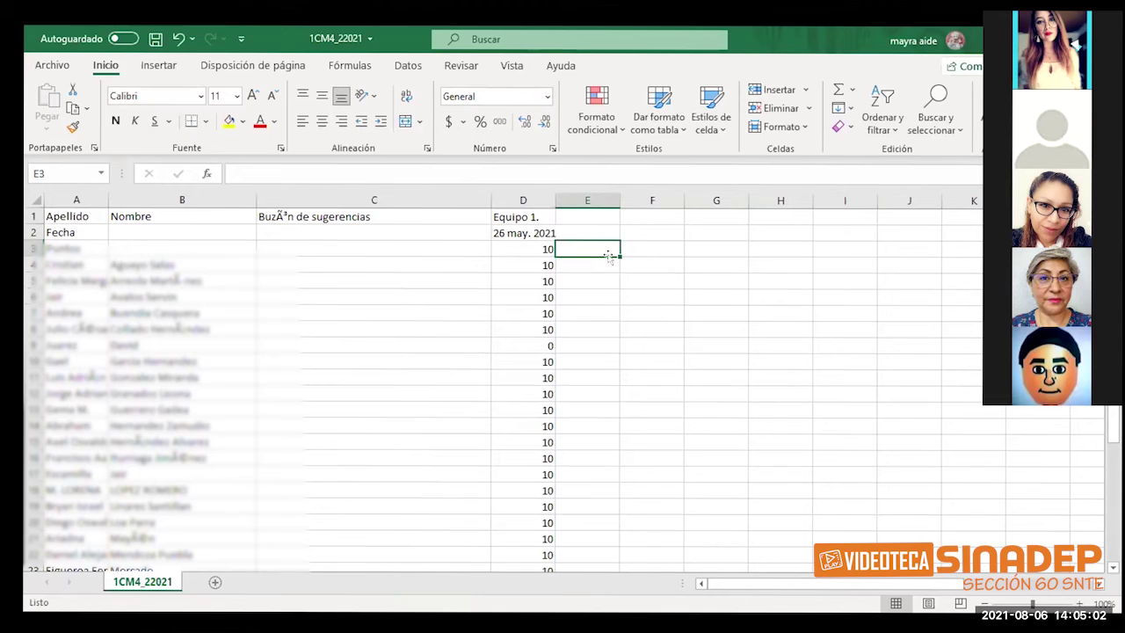
pyautogui.click(649, 244)
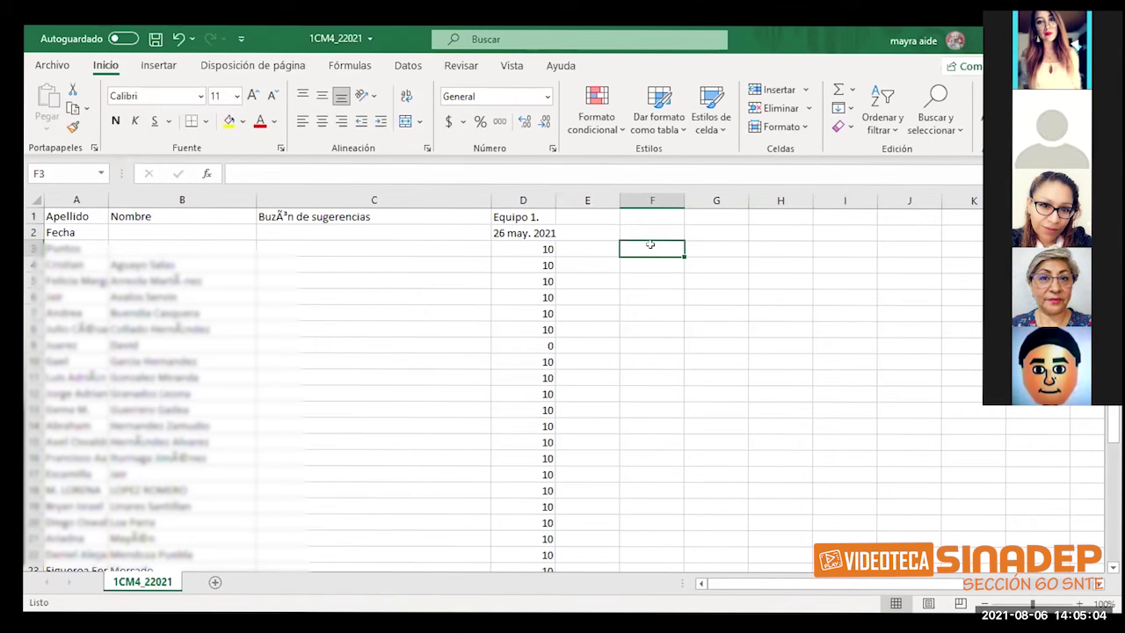
pyautogui.write('prom')
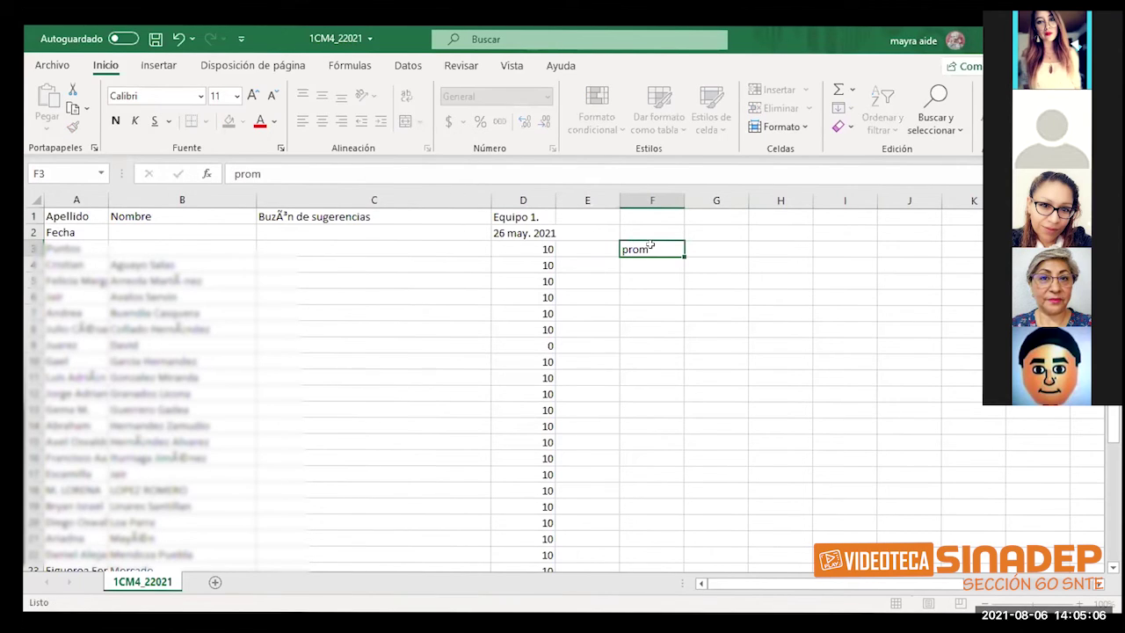
pyautogui.press('Tab')
pyautogui.write('es')
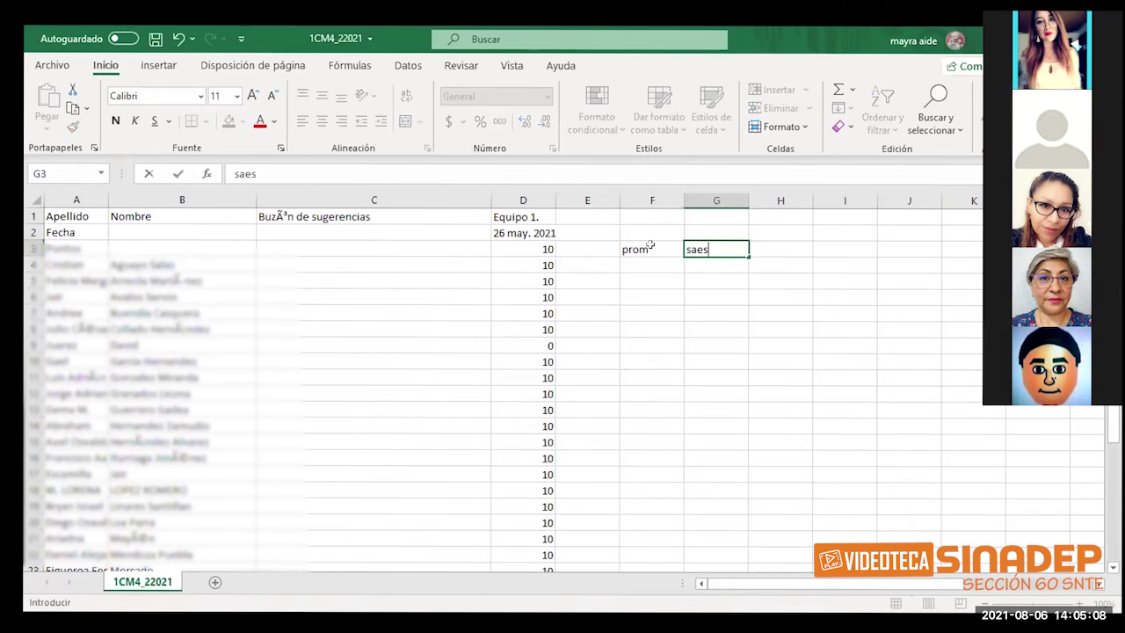
pyautogui.click(881, 299)
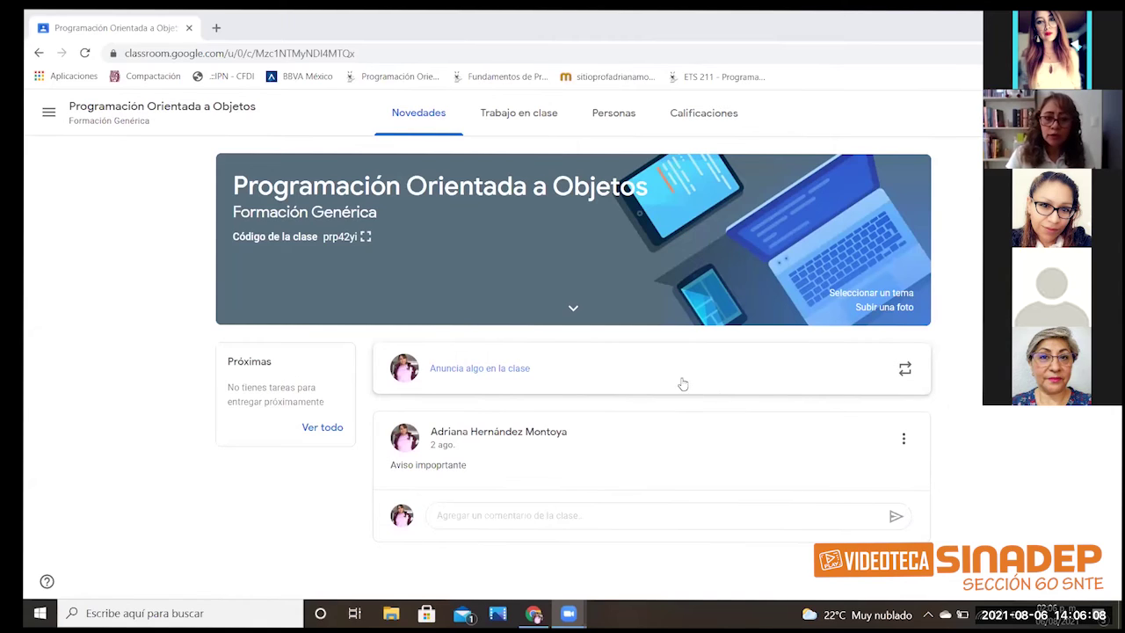
# Go to the Google Classroom class list and open the Programación Orientada a Objetos class.
pyautogui.click(49, 115)
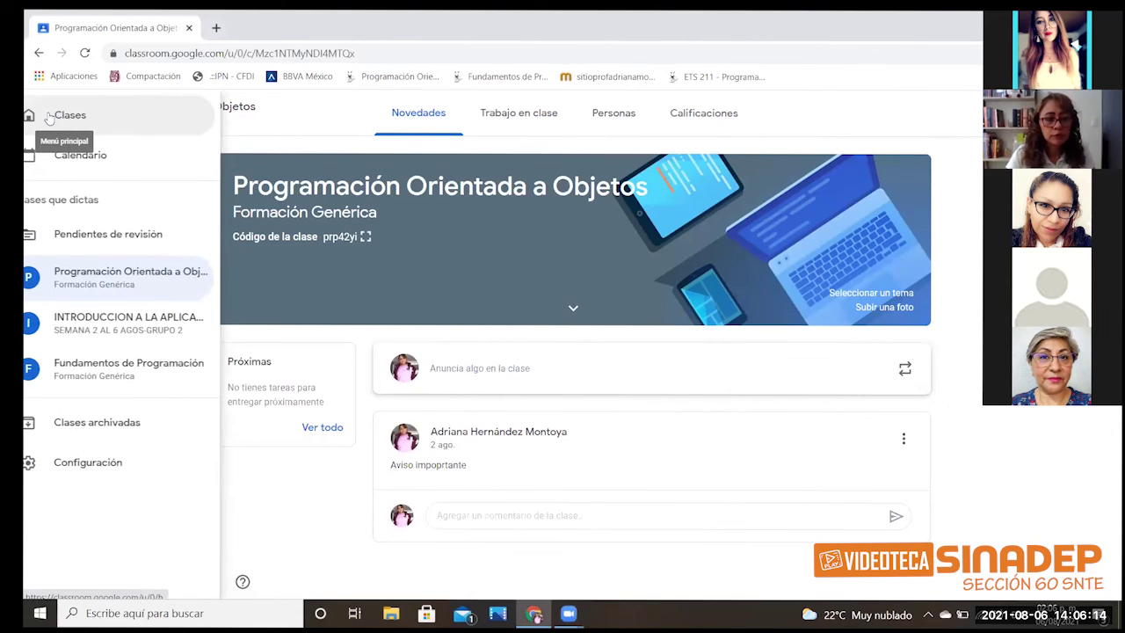
pyautogui.click(68, 122)
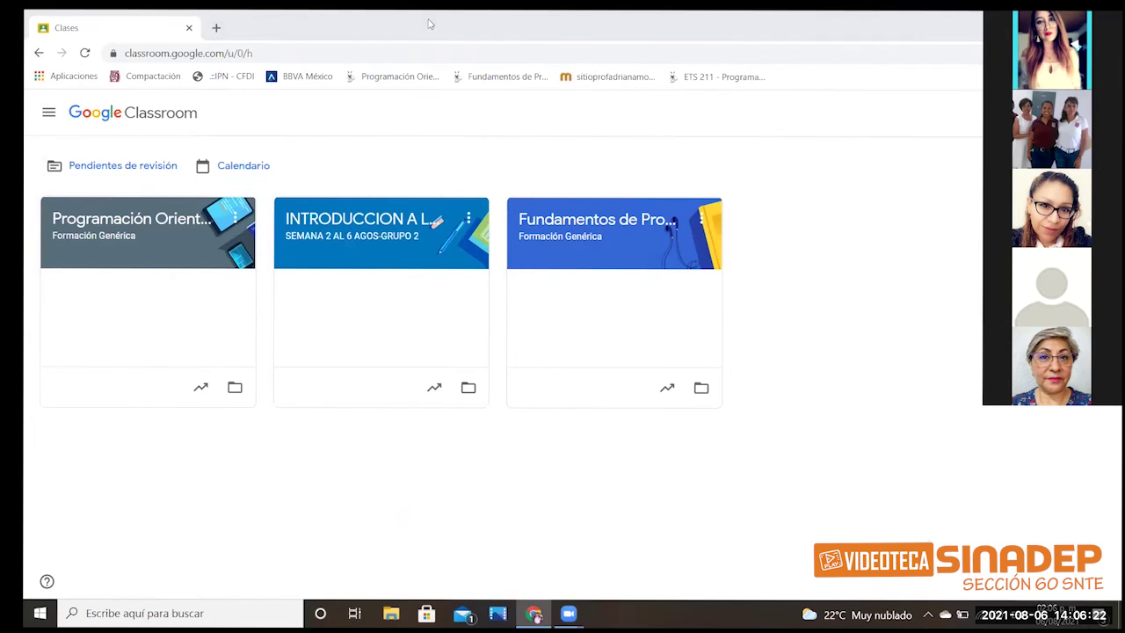
pyautogui.click(164, 223)
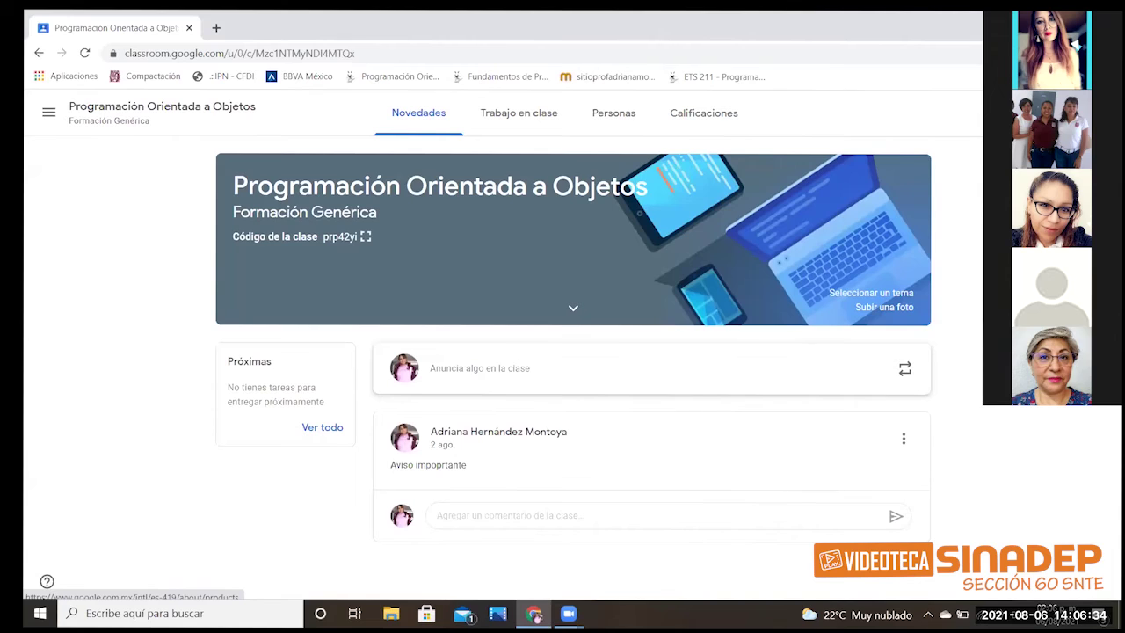
# Find Calendario among the Google apps and open it from the Programación Orientada a Objetos class.
pyautogui.click(1046, 112)
pyautogui.scroll(-5, 935, 290)
pyautogui.scroll(-1, 935, 290)
pyautogui.scroll(4, 935, 290)
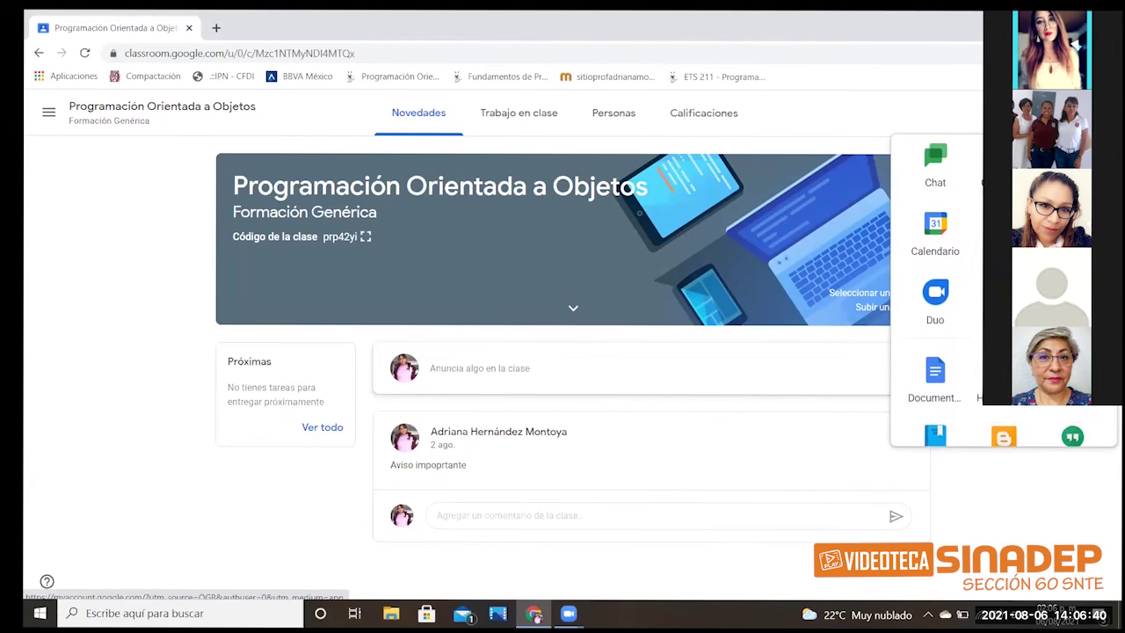
pyautogui.scroll(-2, 935, 289)
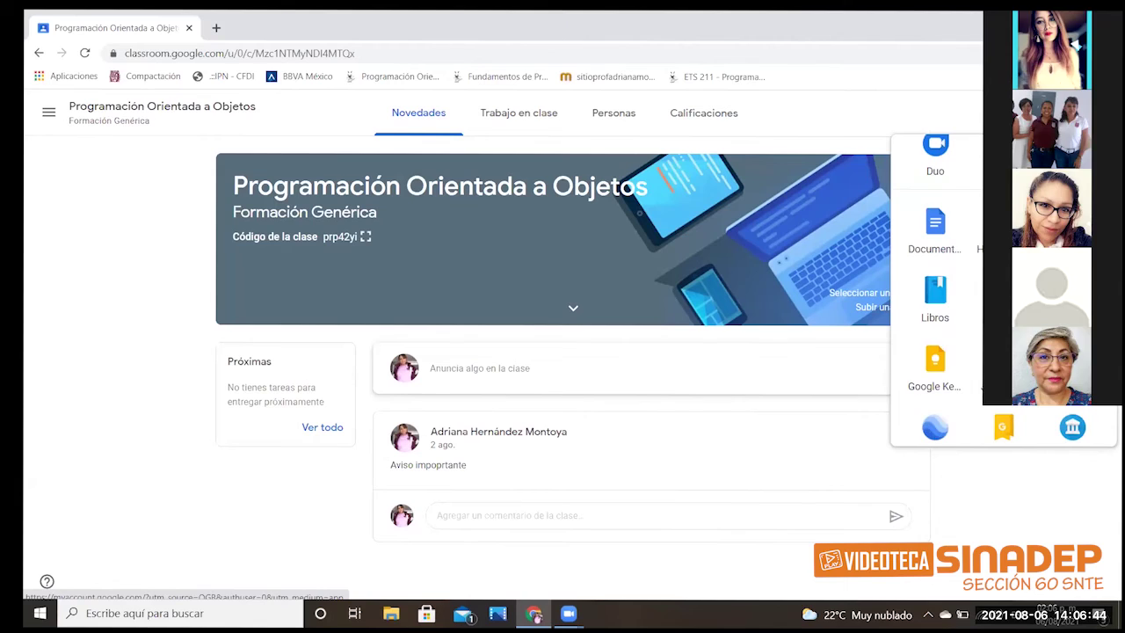
pyautogui.scroll(3, 935, 264)
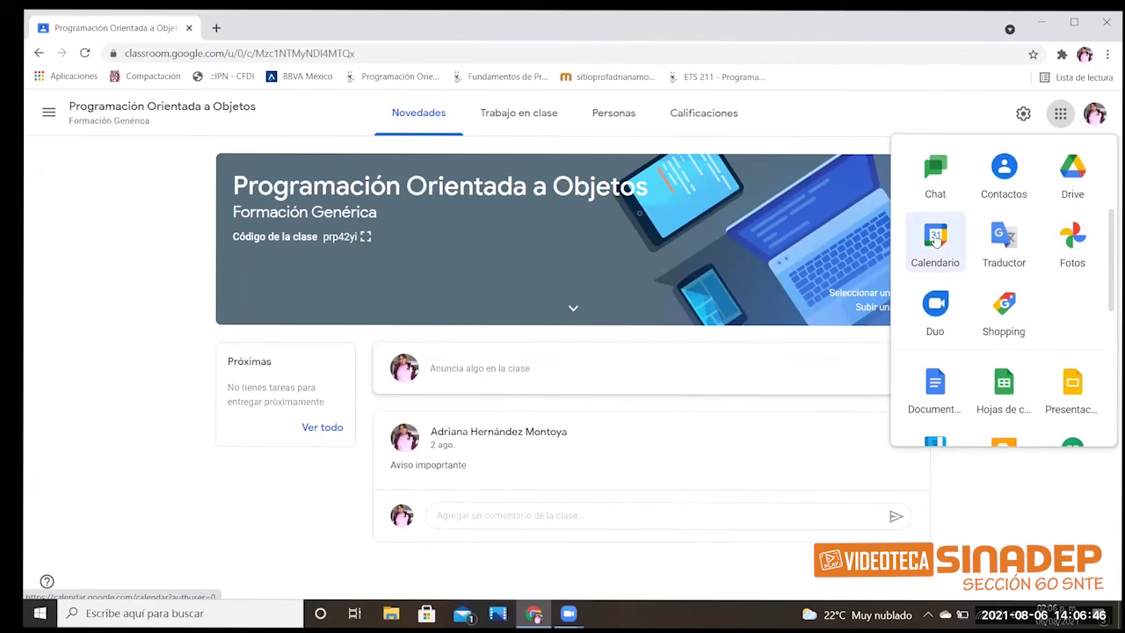
pyautogui.click(934, 239)
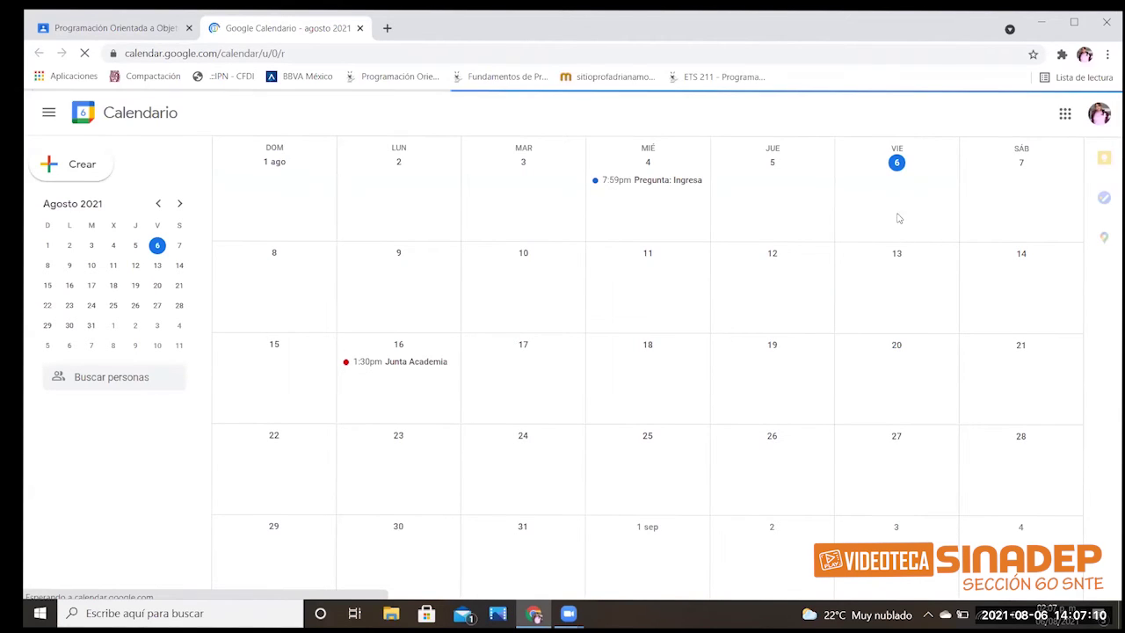
# Go back one month to July 2021 and switch the calendar to the Semana view.
pyautogui.press('k')
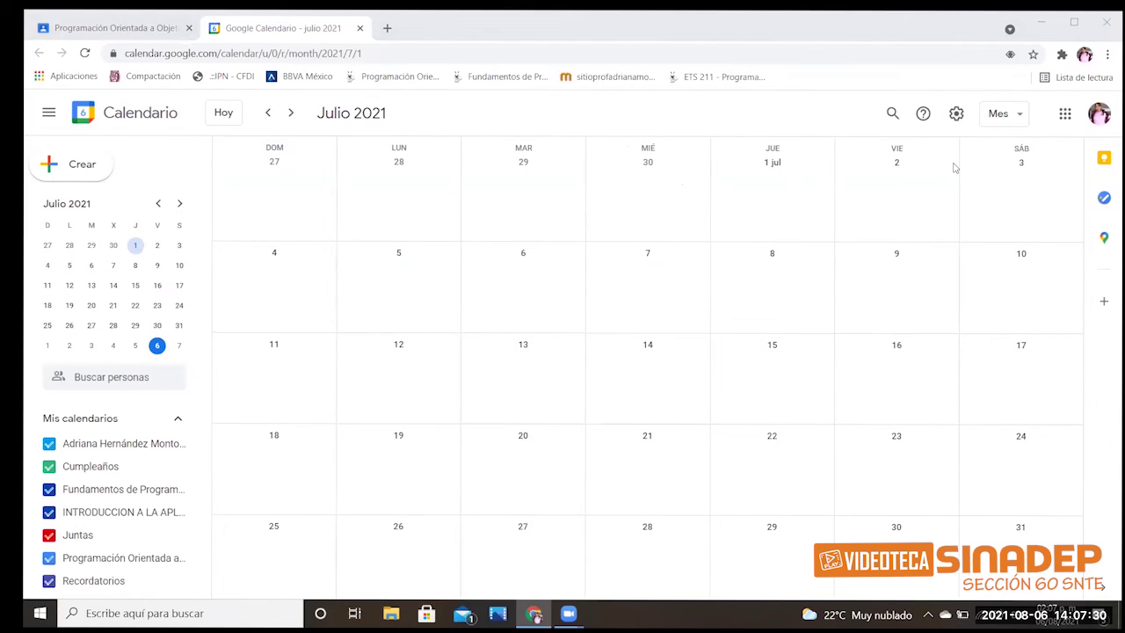
pyautogui.click(1019, 116)
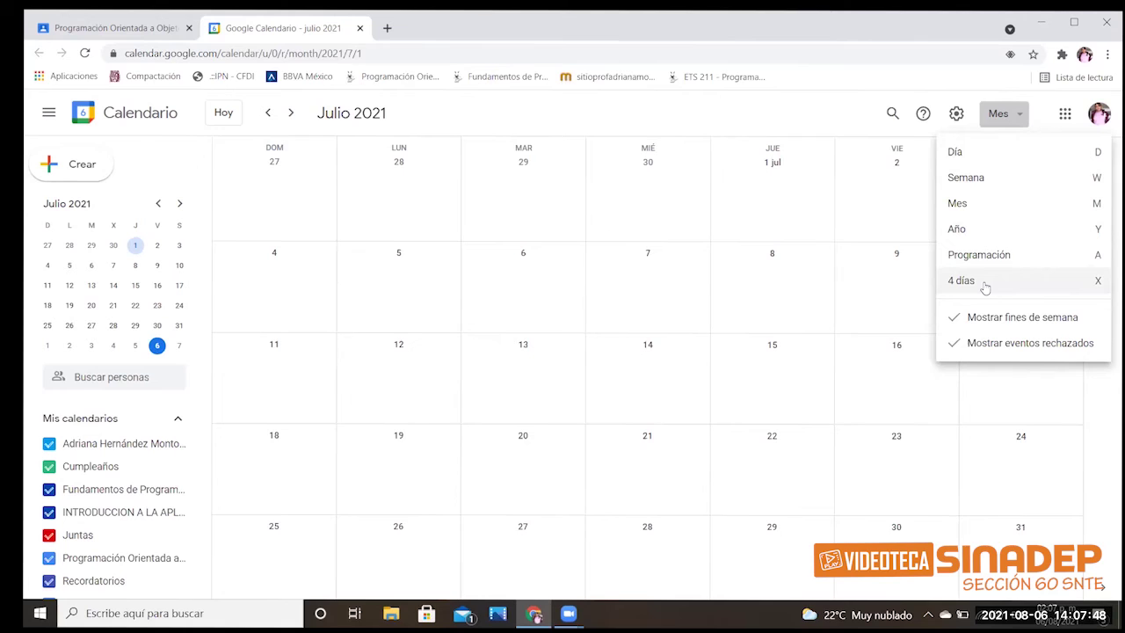
pyautogui.click(963, 182)
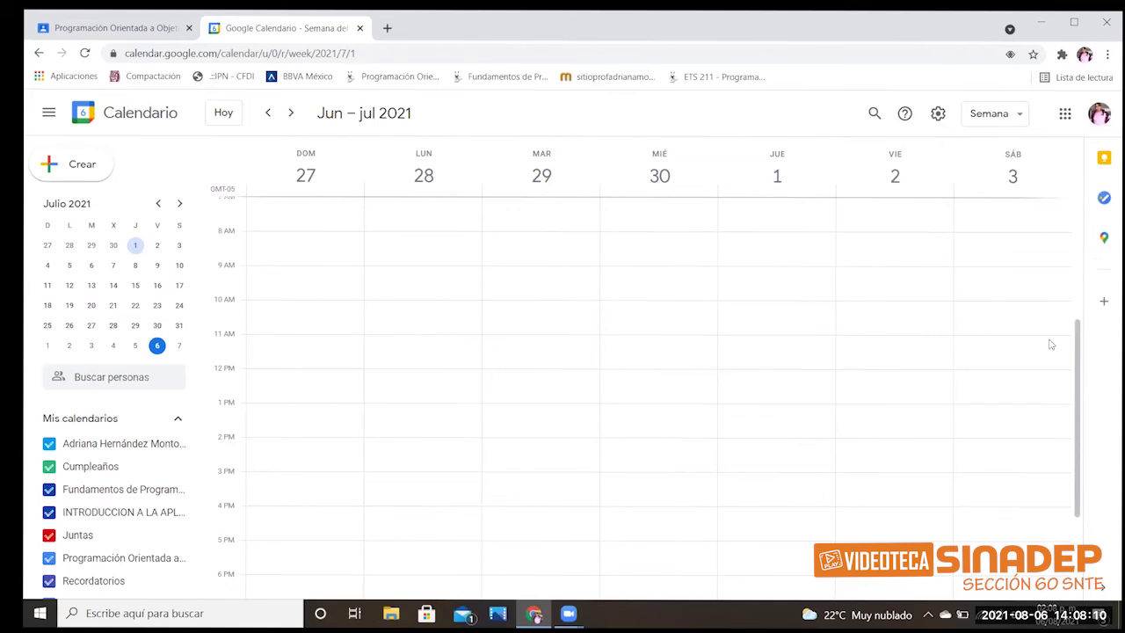
pyautogui.scroll(-2, 1026, 276)
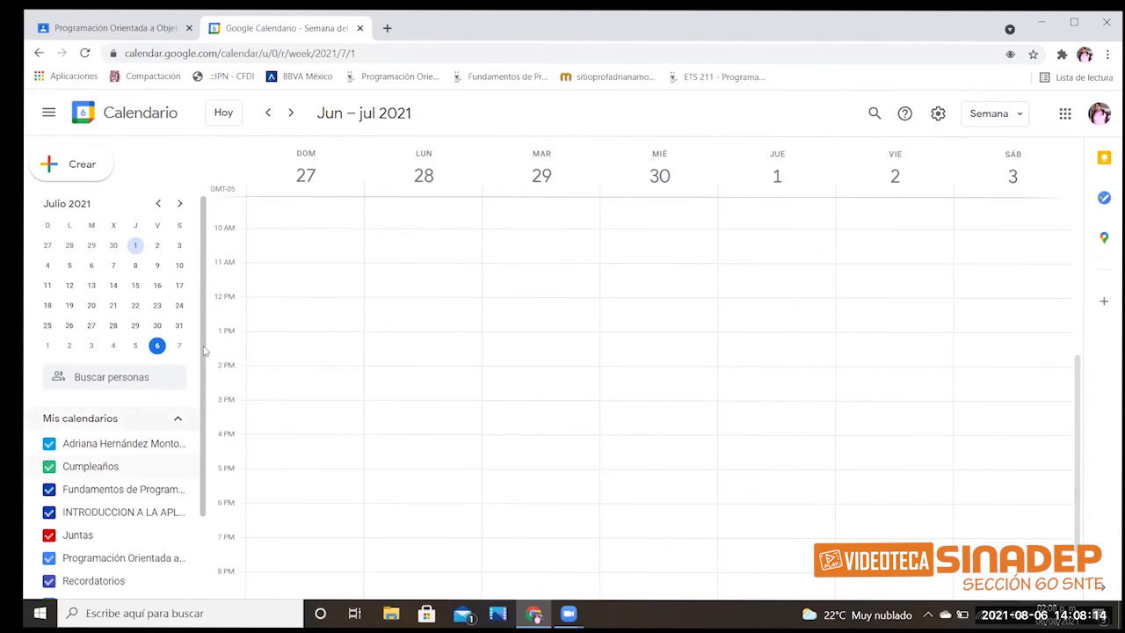
# Recolour the Juntas calendar dark pink and remove that calendar from Mis calendarios.
pyautogui.scroll(-3, 209, 413)
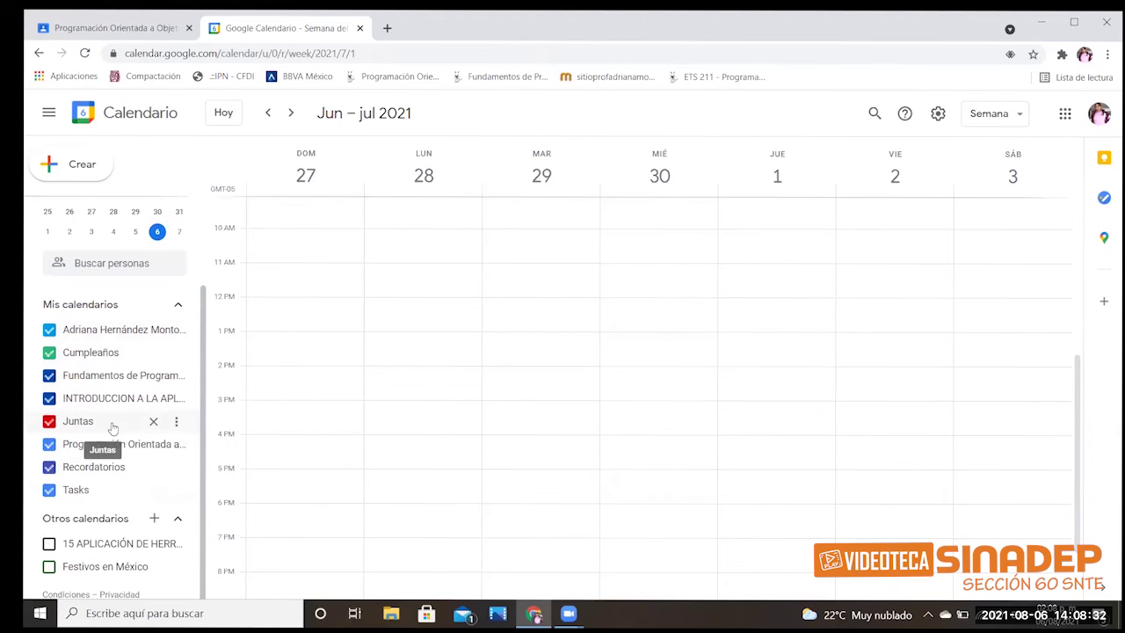
pyautogui.click(177, 425)
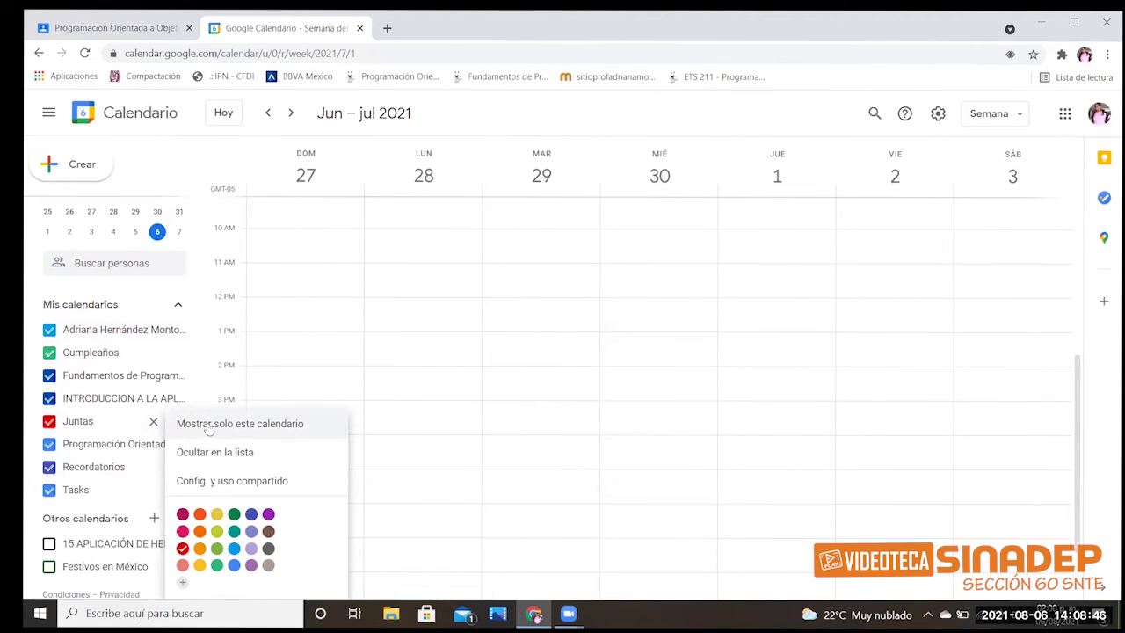
pyautogui.click(182, 515)
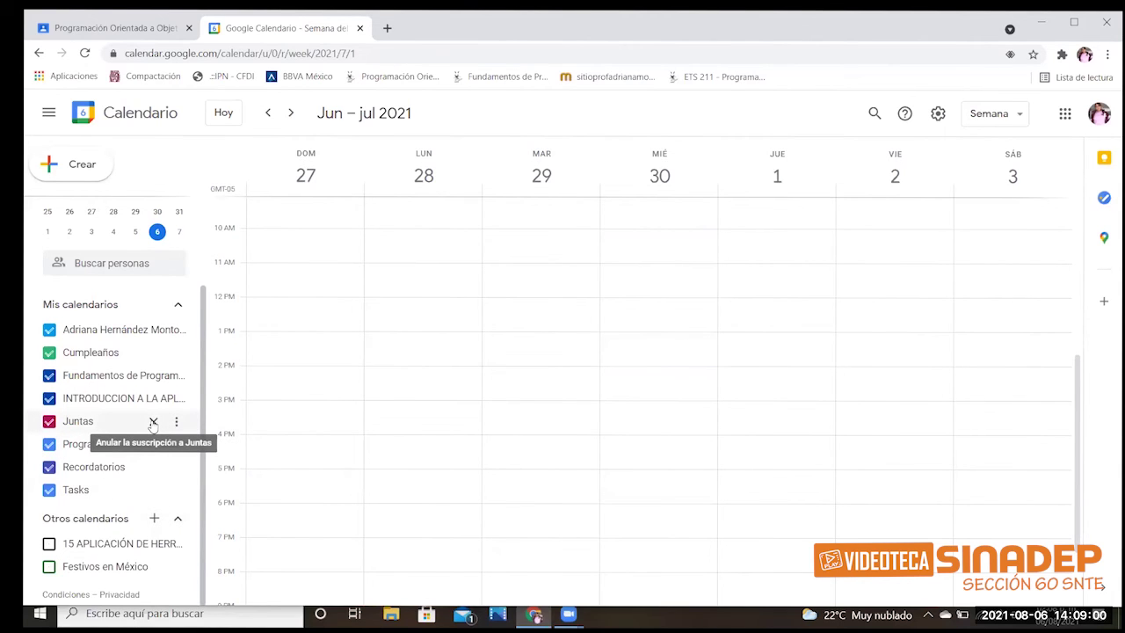
pyautogui.click(153, 423)
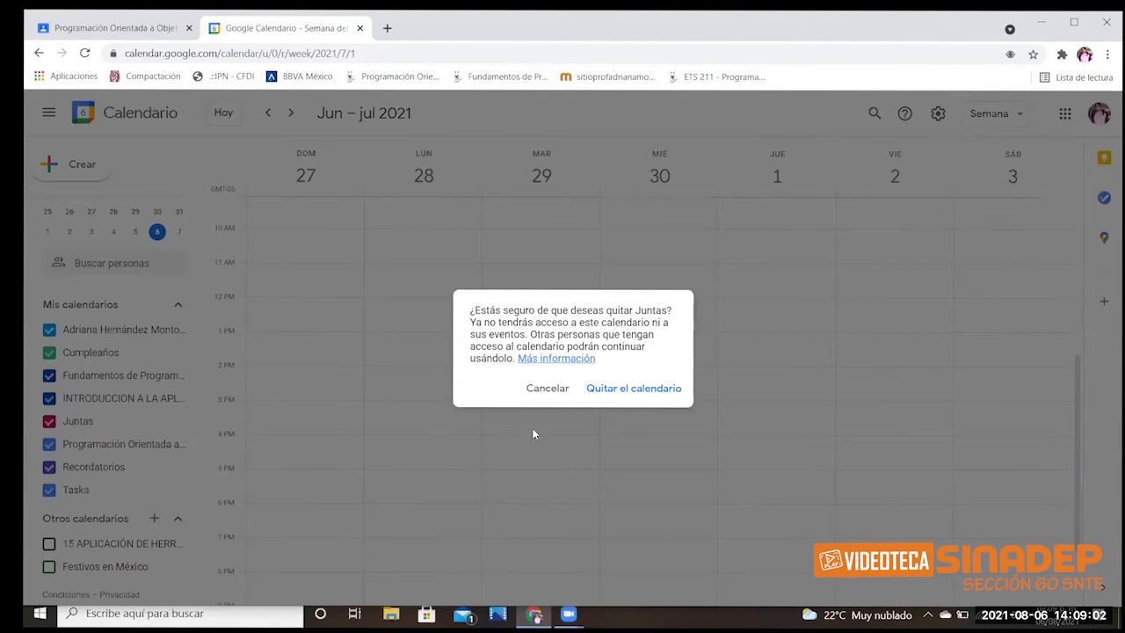
pyautogui.click(633, 392)
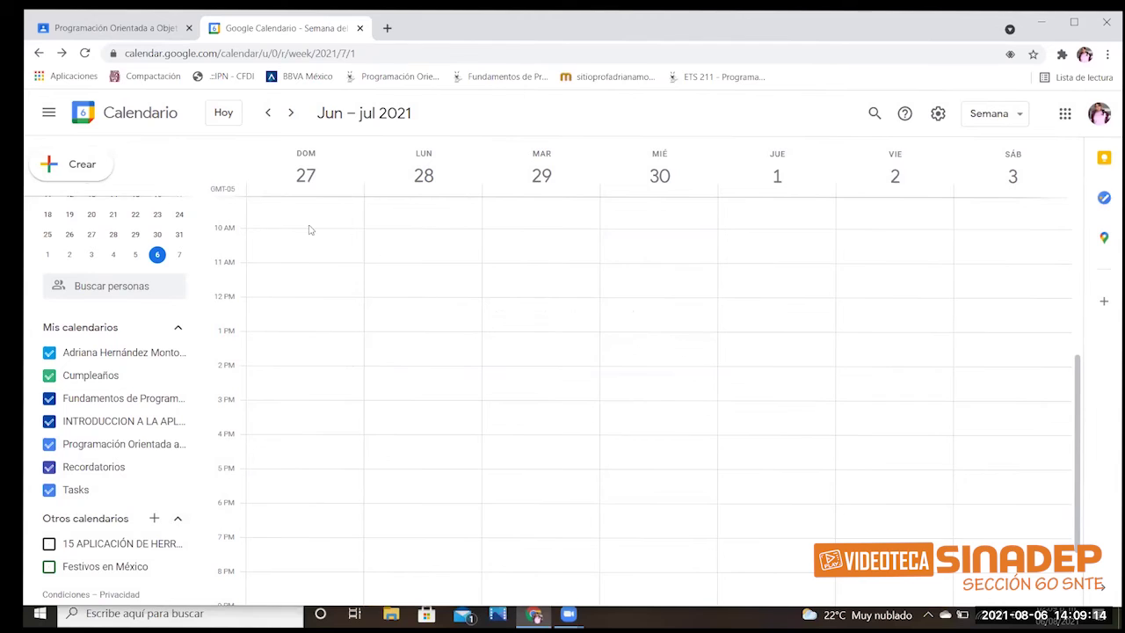
# Create a new calendar named "Juntas Academia" with the description "Juntas para la academia".
pyautogui.click(76, 170)
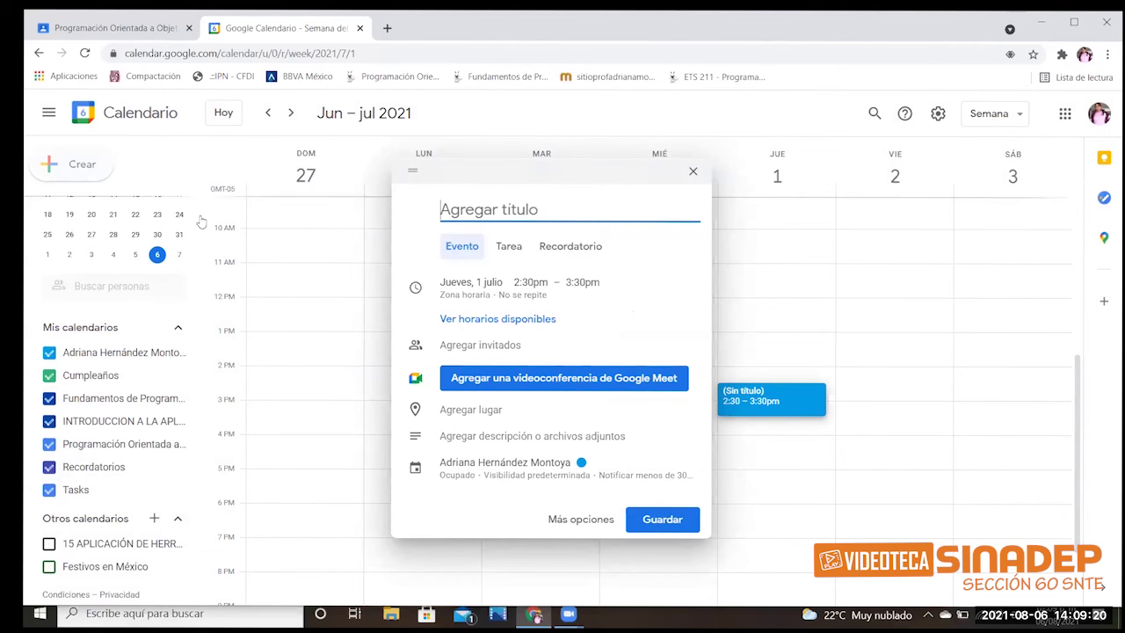
pyautogui.click(693, 171)
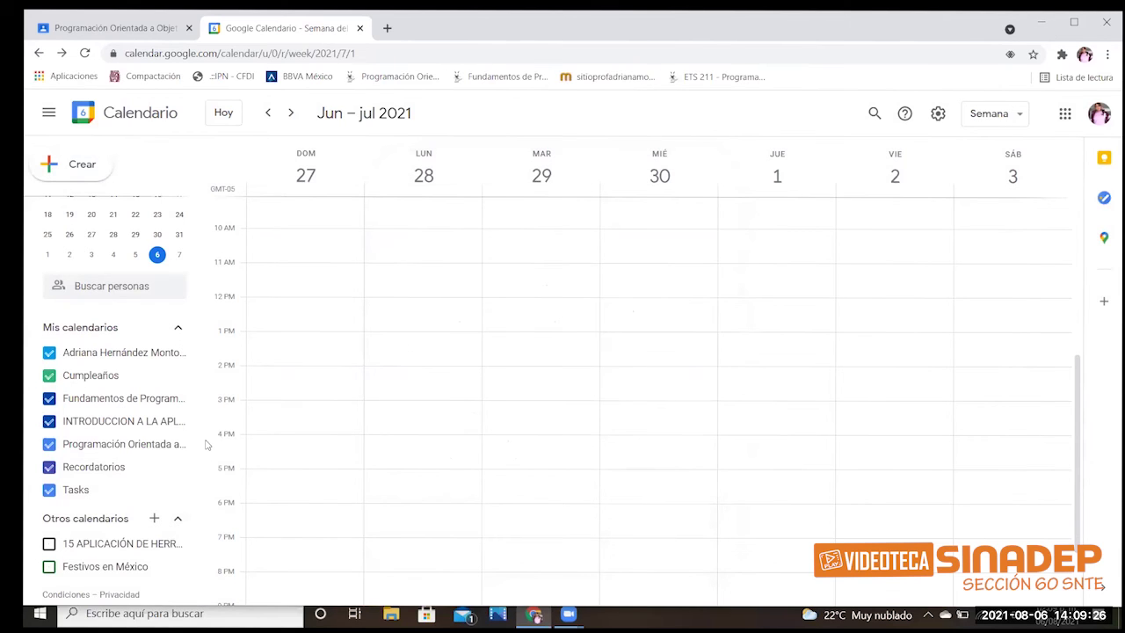
pyautogui.click(155, 522)
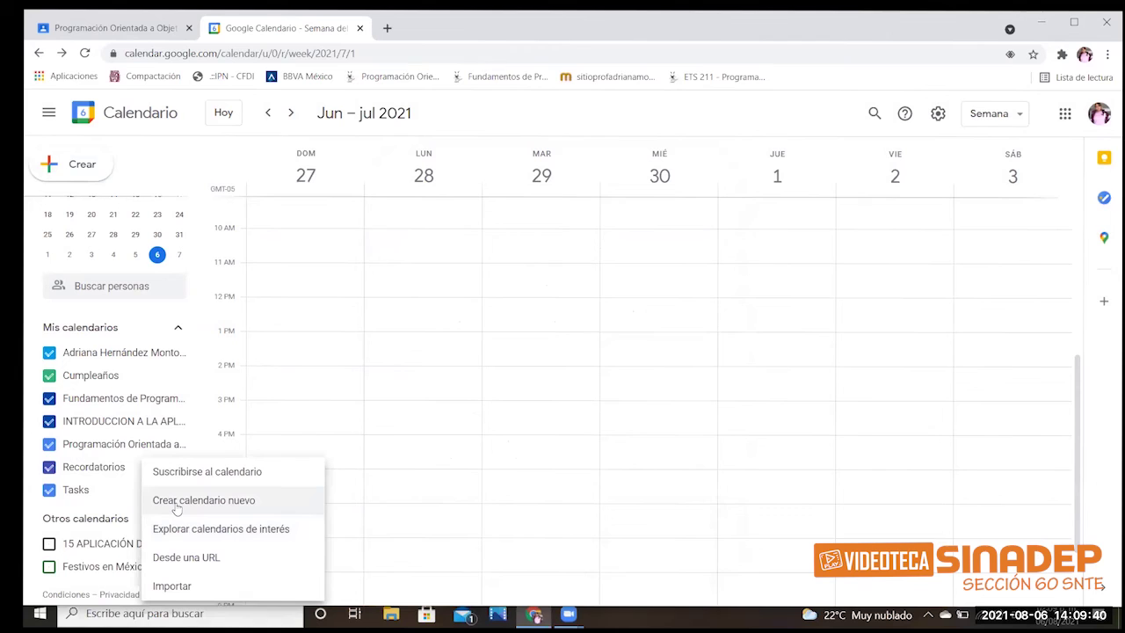
pyautogui.click(180, 501)
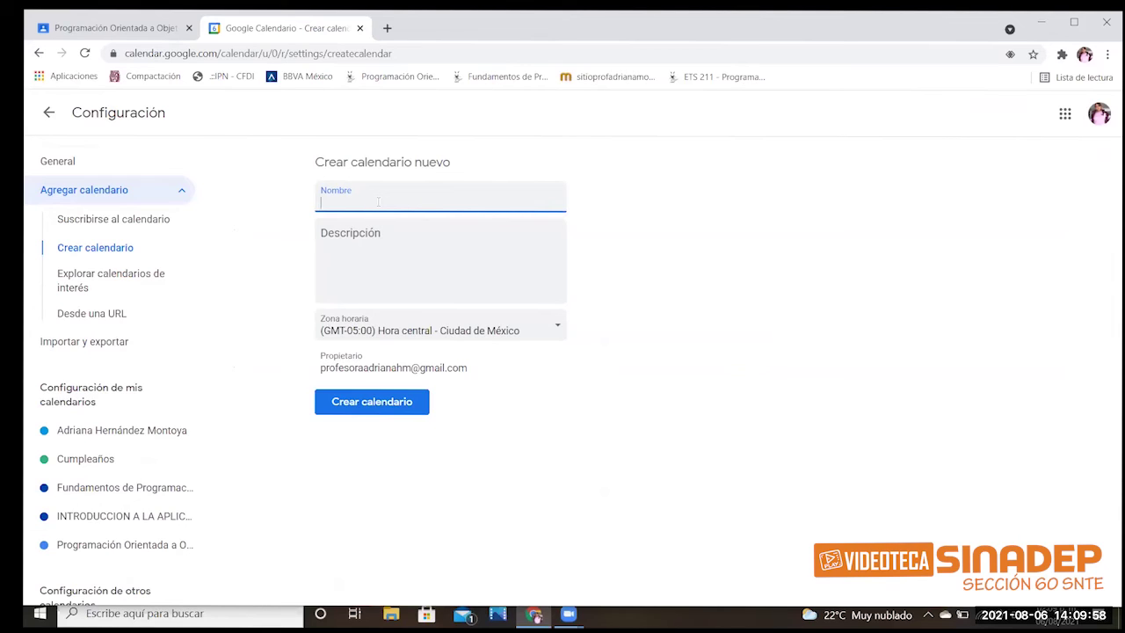
pyautogui.write('ntas Academia')
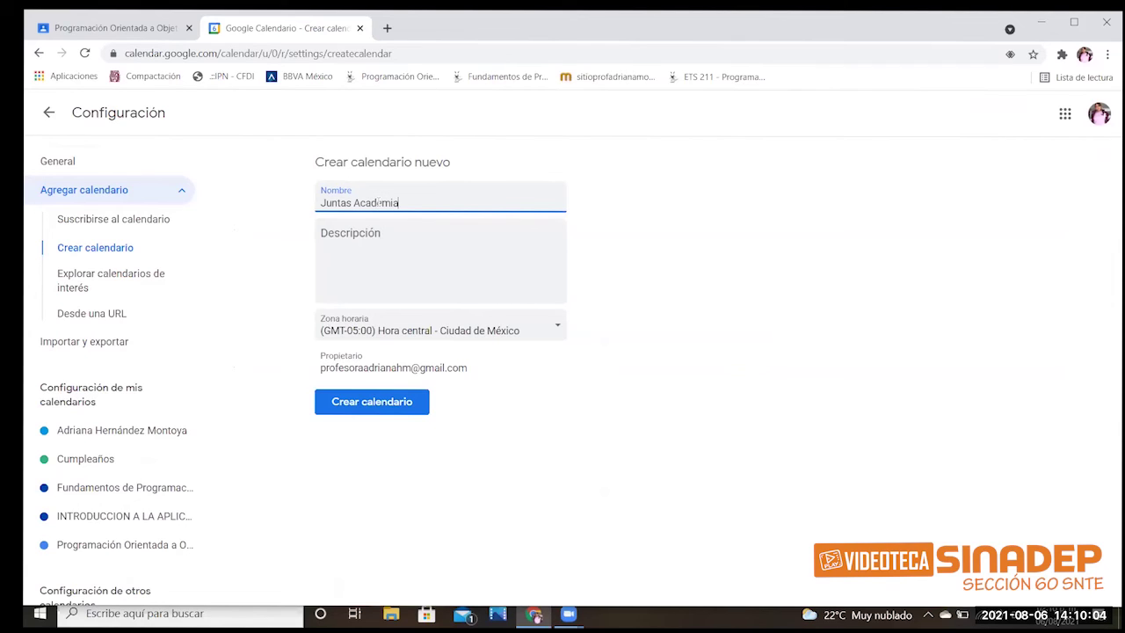
pyautogui.click(405, 240)
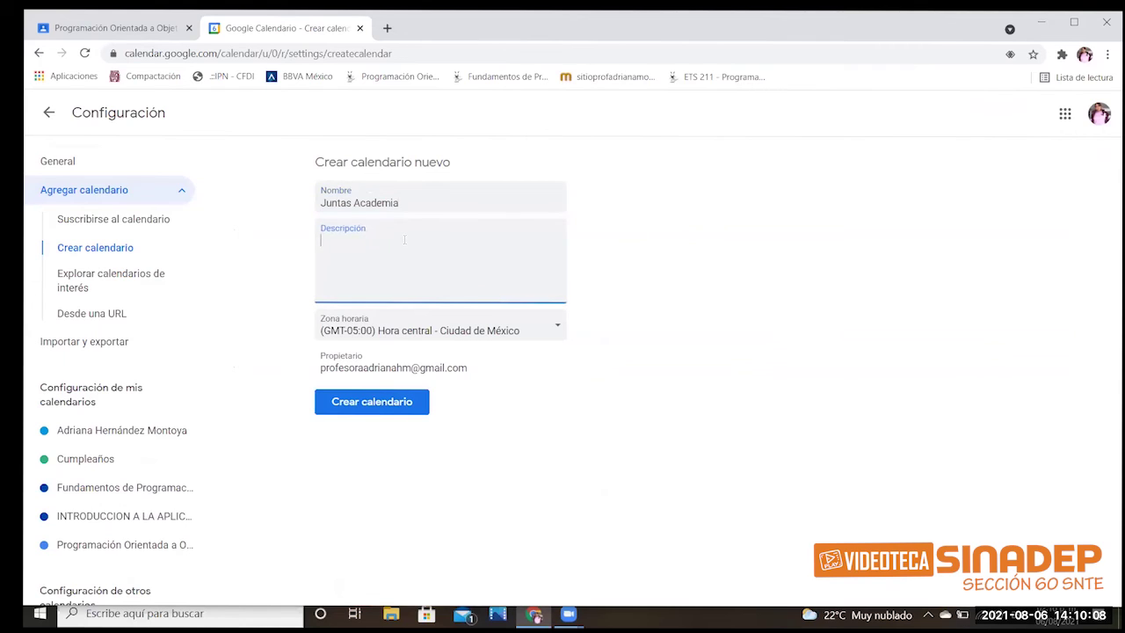
pyautogui.write('Juntas para la academia')
pyautogui.click(374, 403)
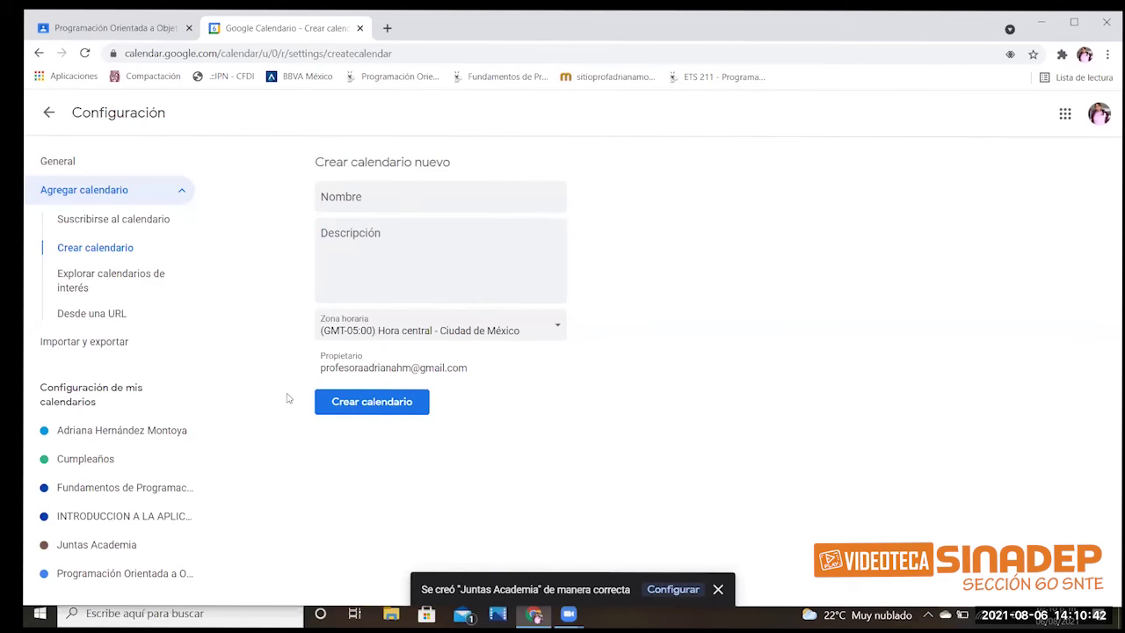
# Review the settings of the Juntas Academia calendar and the General settings, and return to the week view.
pyautogui.scroll(-1, 203, 404)
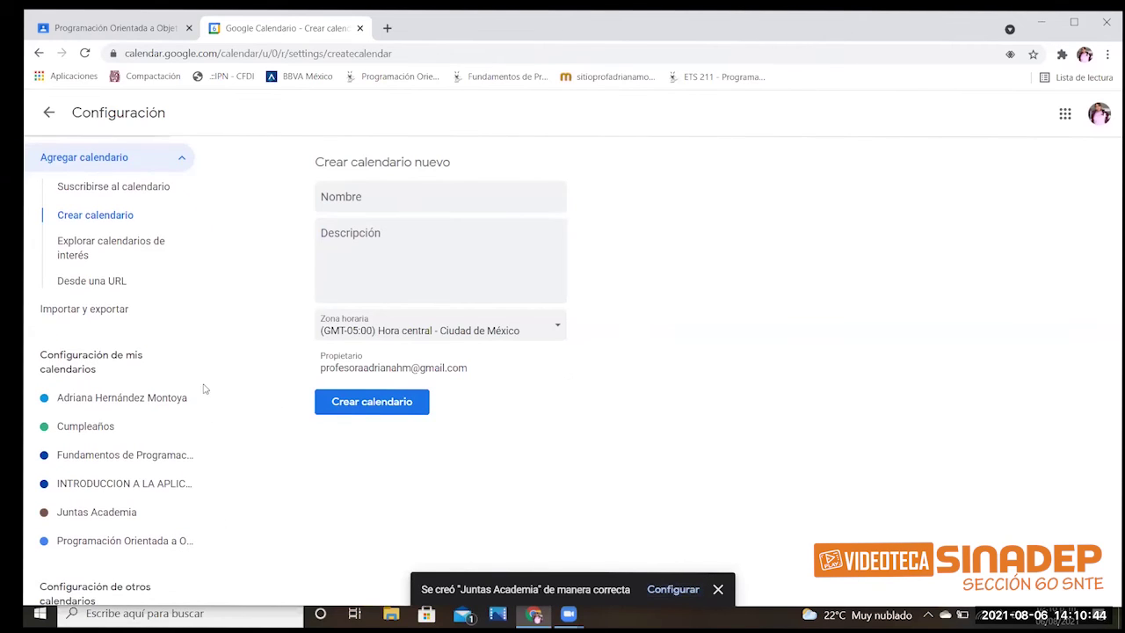
pyautogui.scroll(-2, 203, 395)
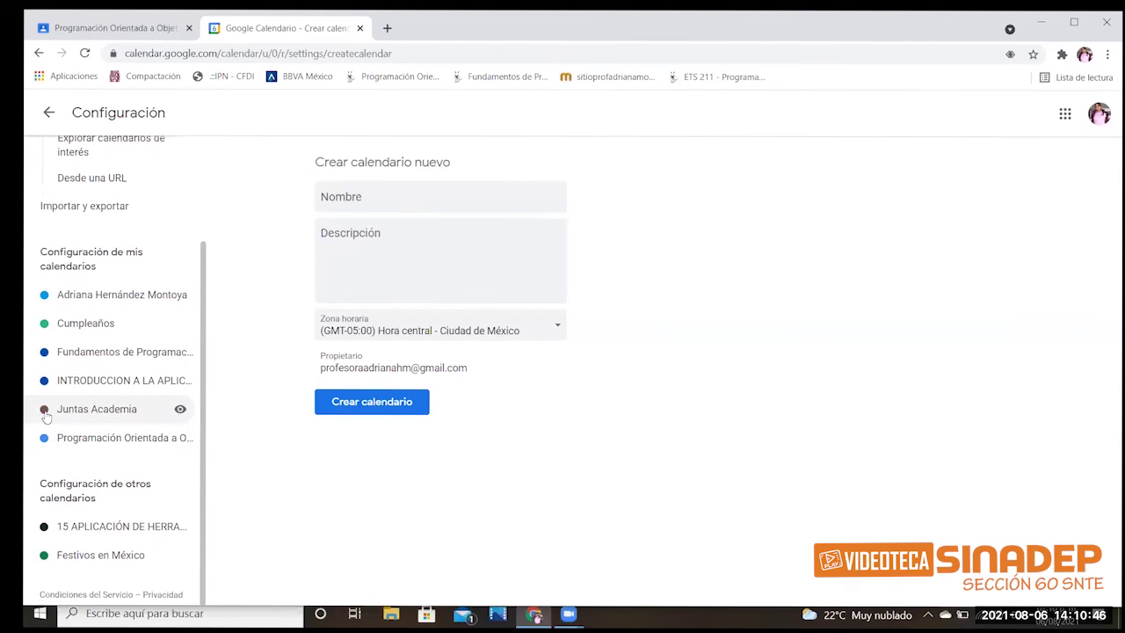
pyautogui.click(117, 413)
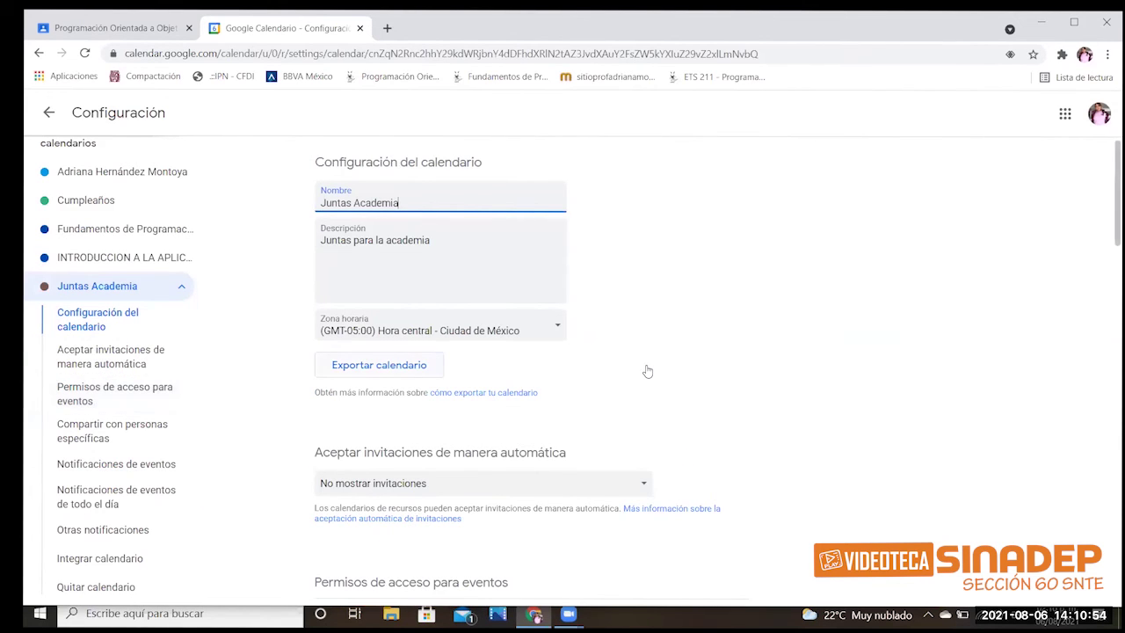
pyautogui.click(181, 291)
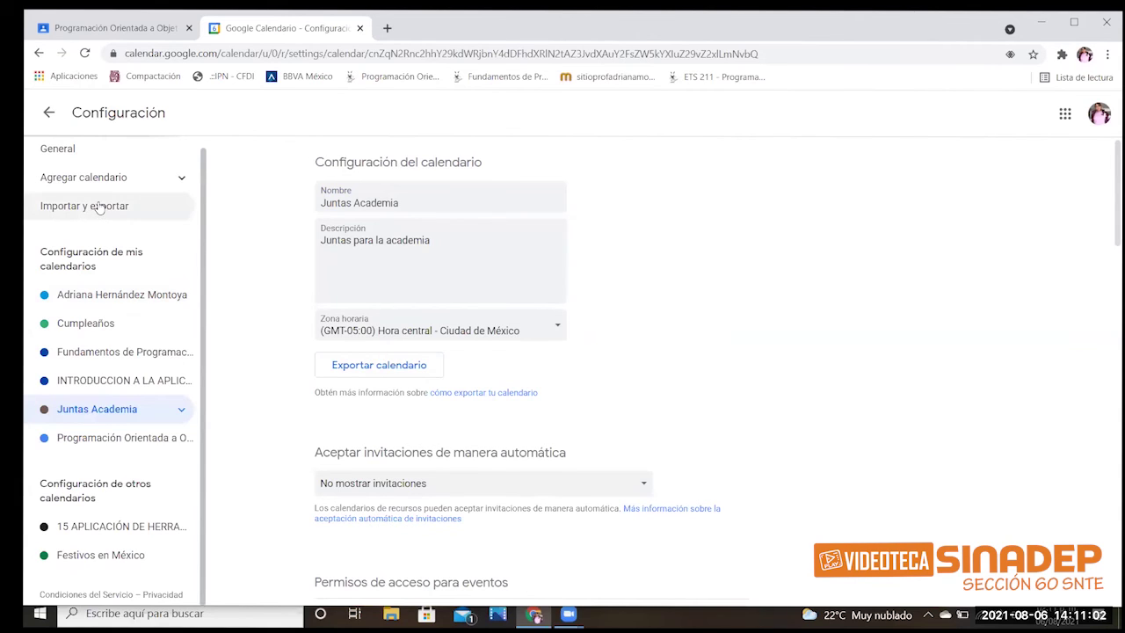
pyautogui.click(83, 411)
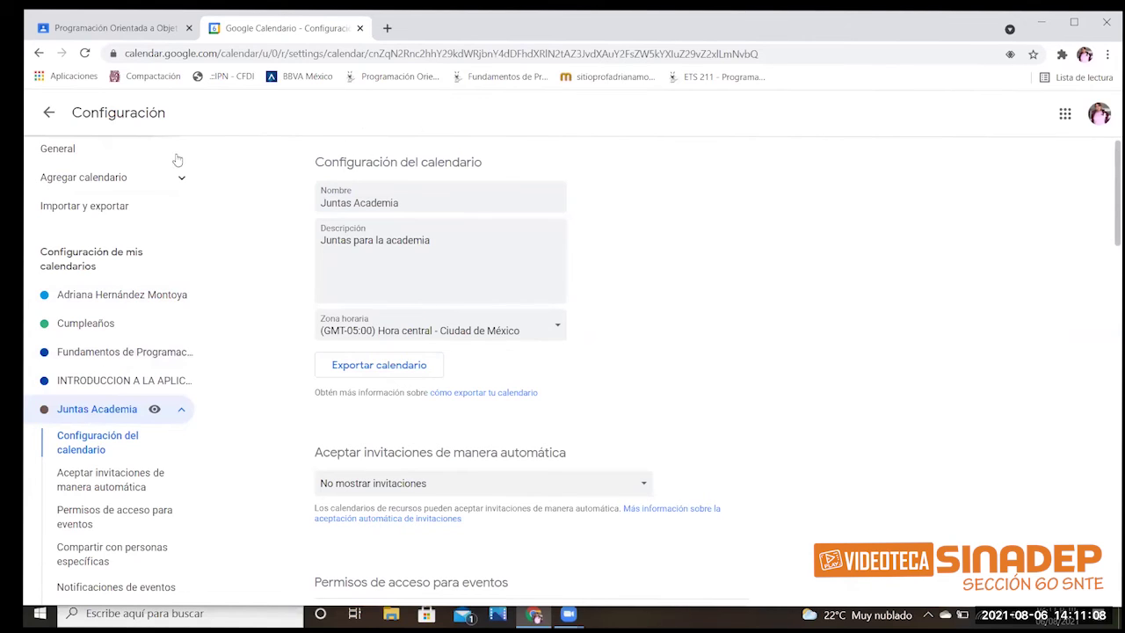
pyautogui.click(74, 150)
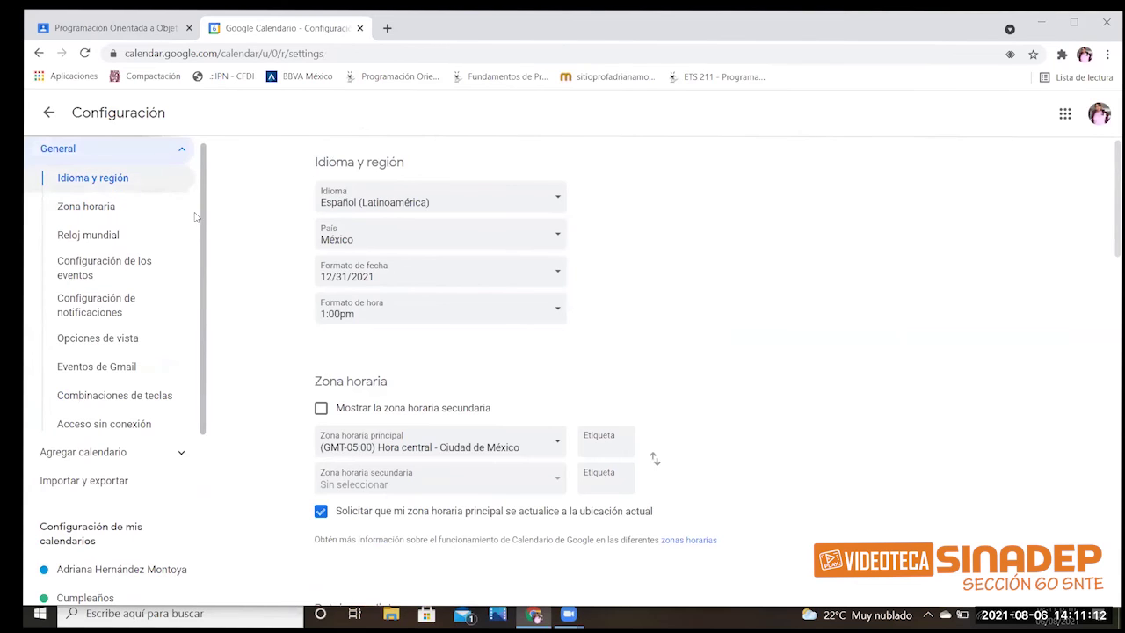
pyautogui.moveTo(204, 290); pyautogui.dragTo(131, 380)
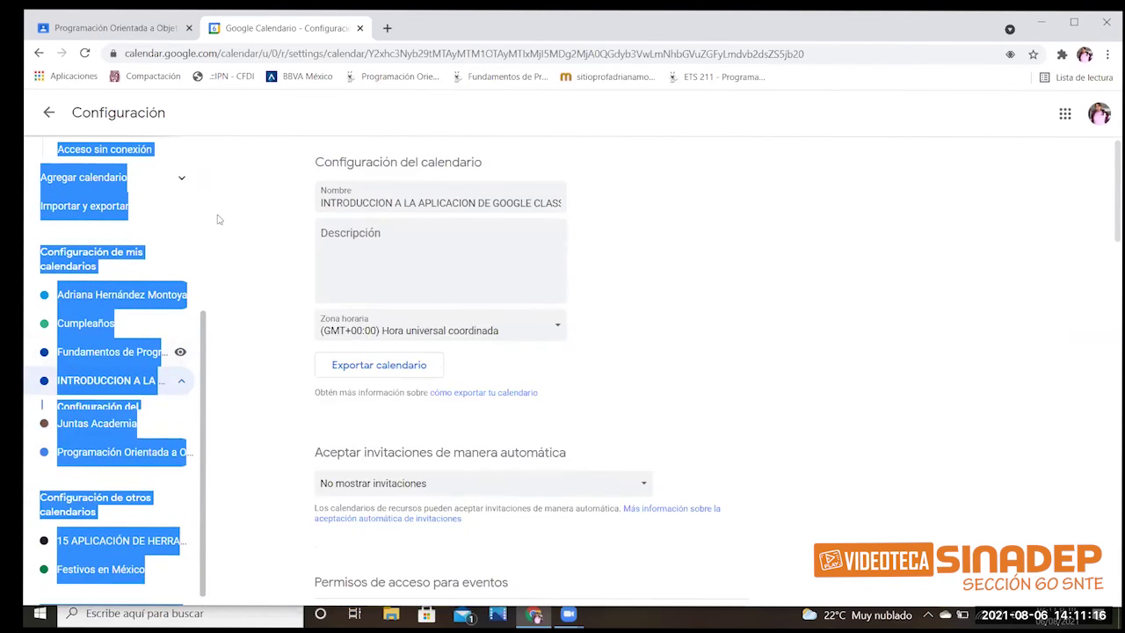
pyautogui.click(48, 112)
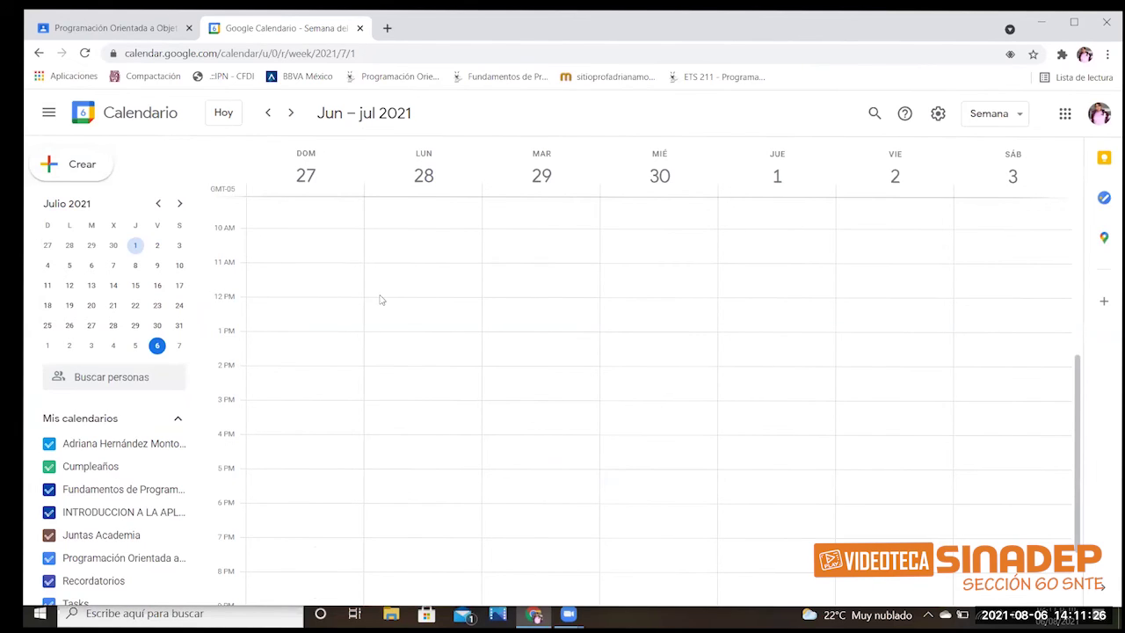
pyautogui.scroll(-3, 571, 360)
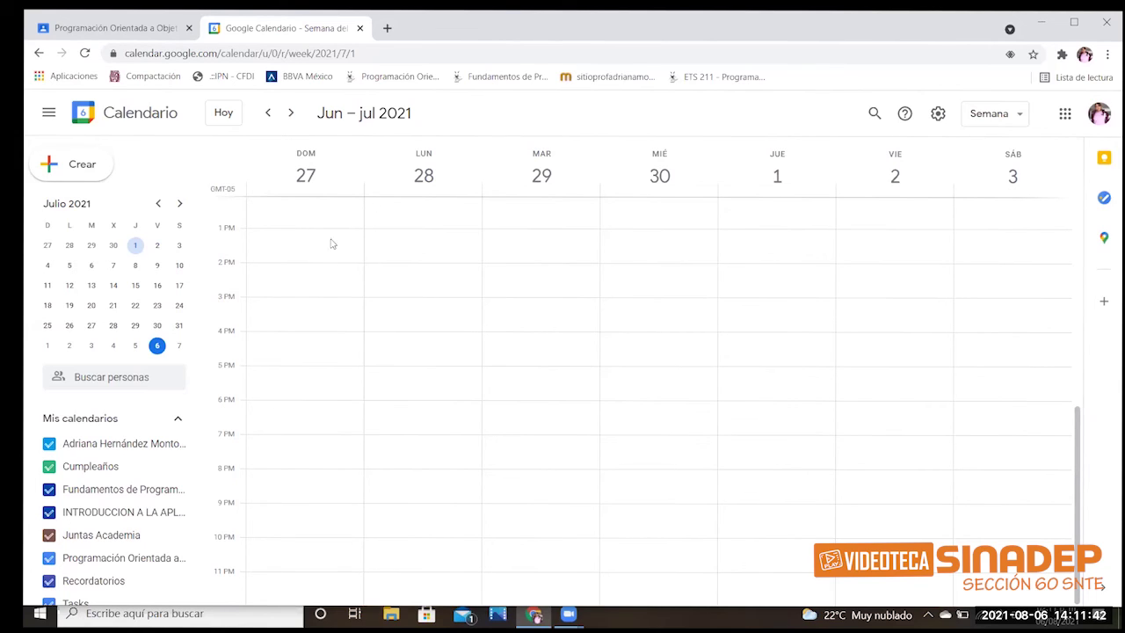
pyautogui.click(49, 175)
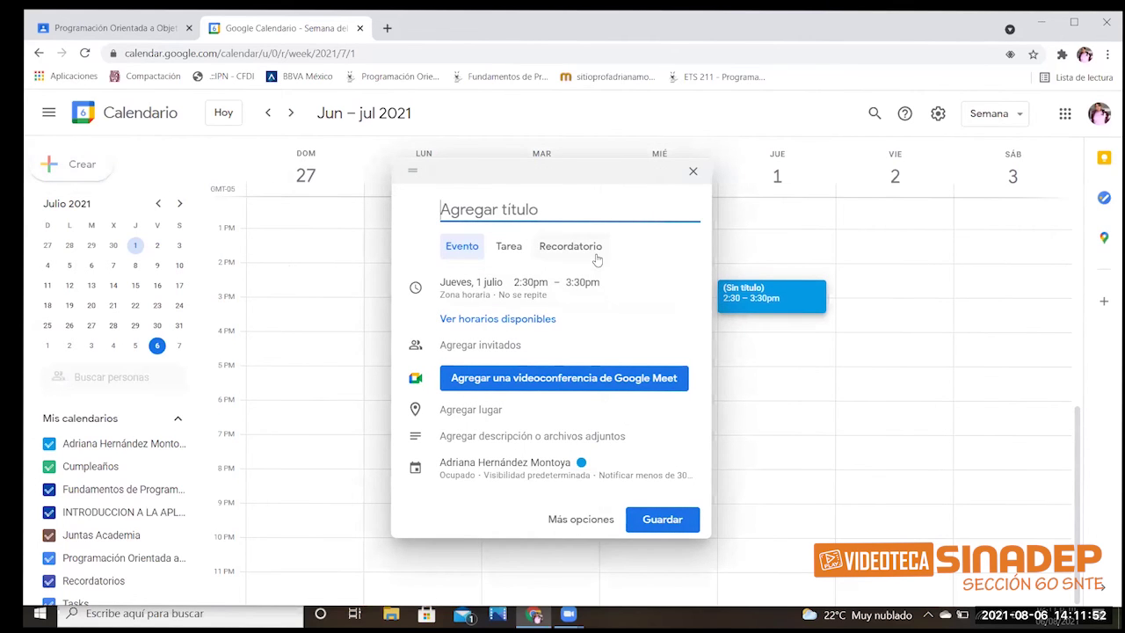
pyautogui.click(693, 172)
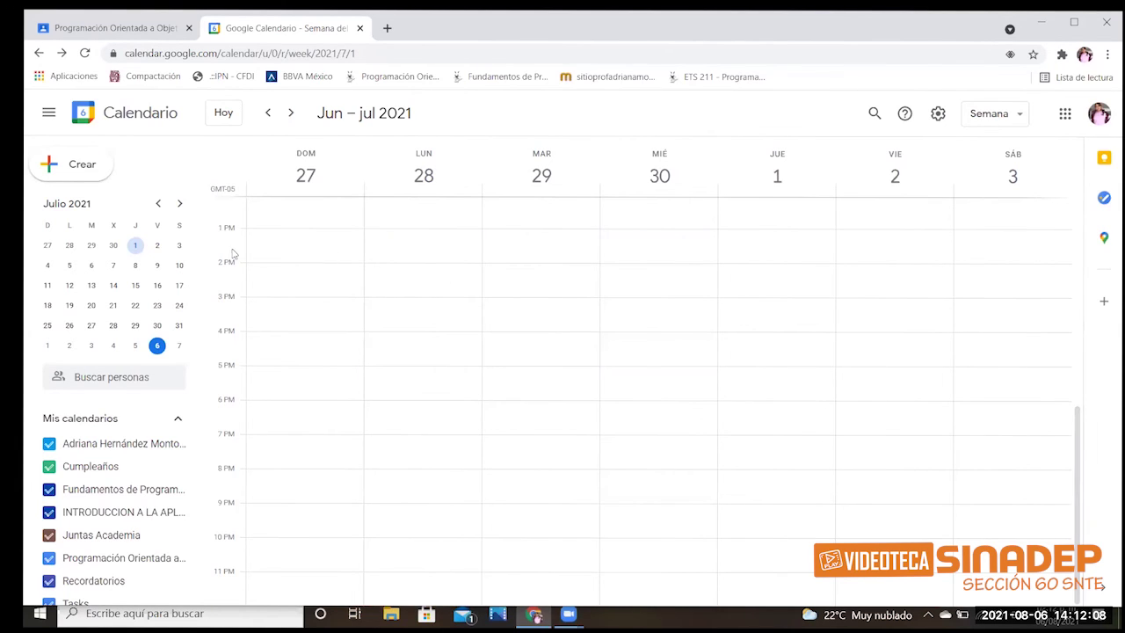
# Start an entry on Monday 28 June at 1:30pm, compare the Tarea and Recordatorio types, and set it as Evento.
pyautogui.click(404, 246)
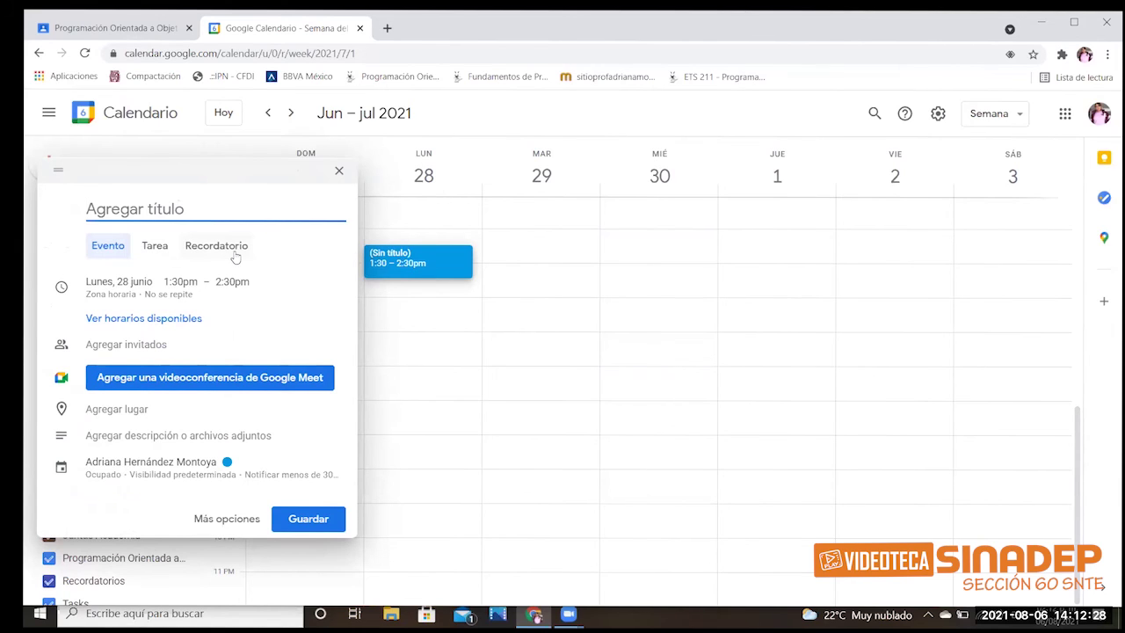
pyautogui.click(152, 253)
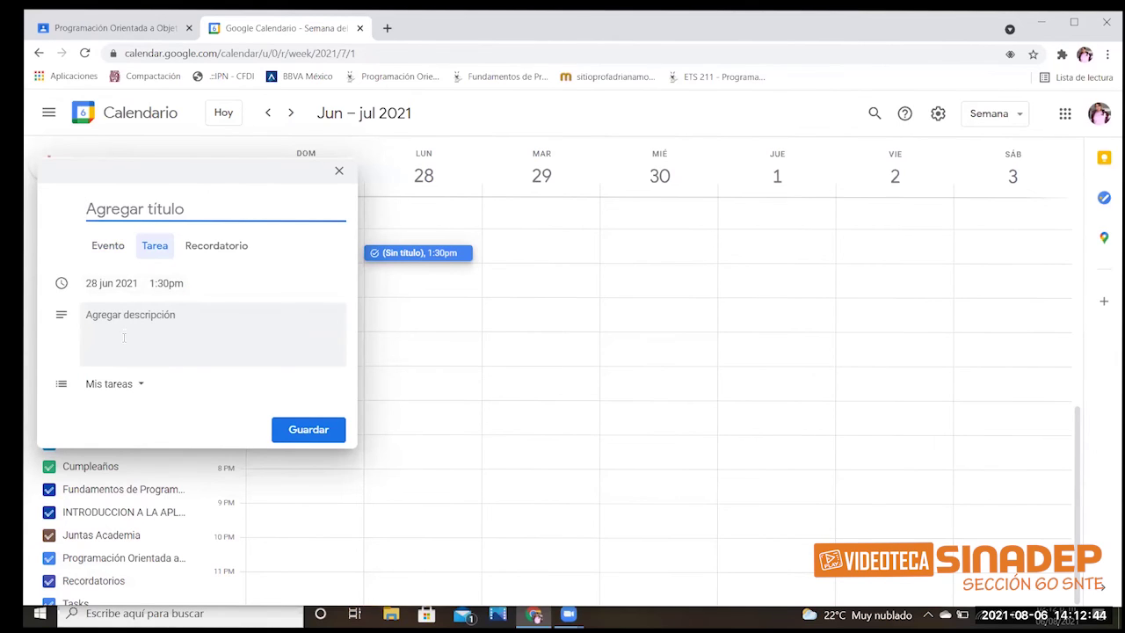
pyautogui.click(204, 250)
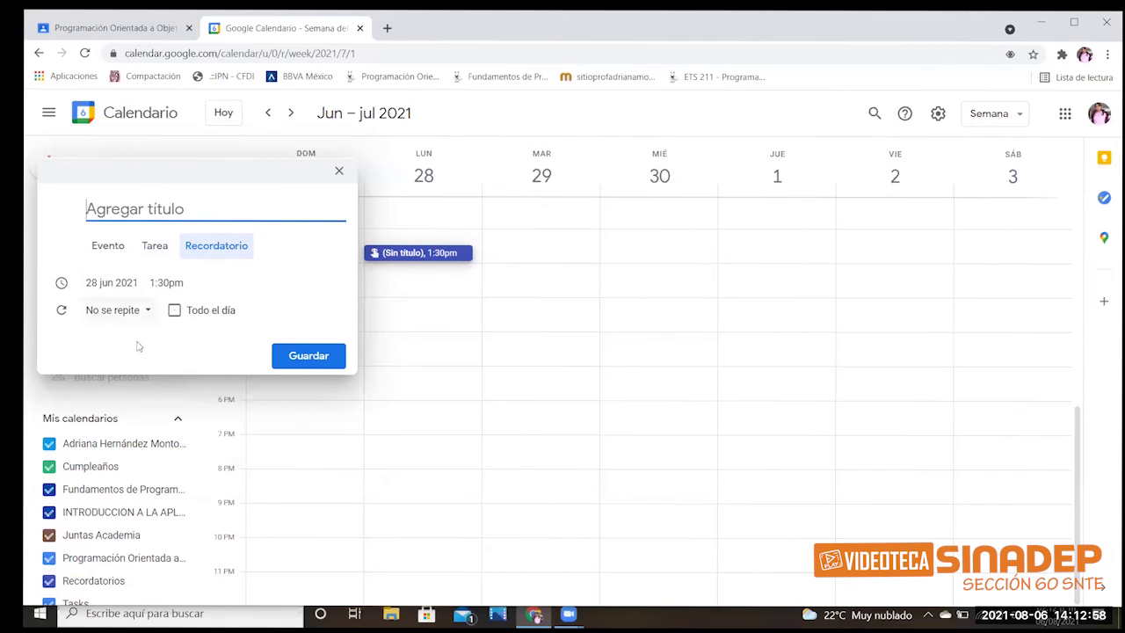
pyautogui.click(154, 250)
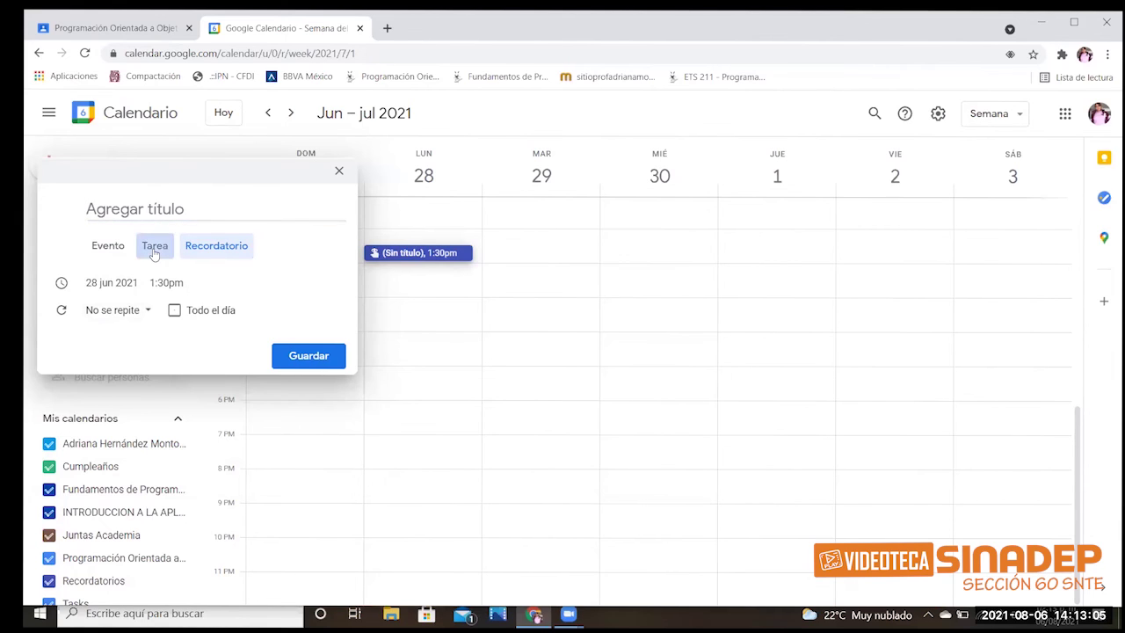
pyautogui.click(101, 248)
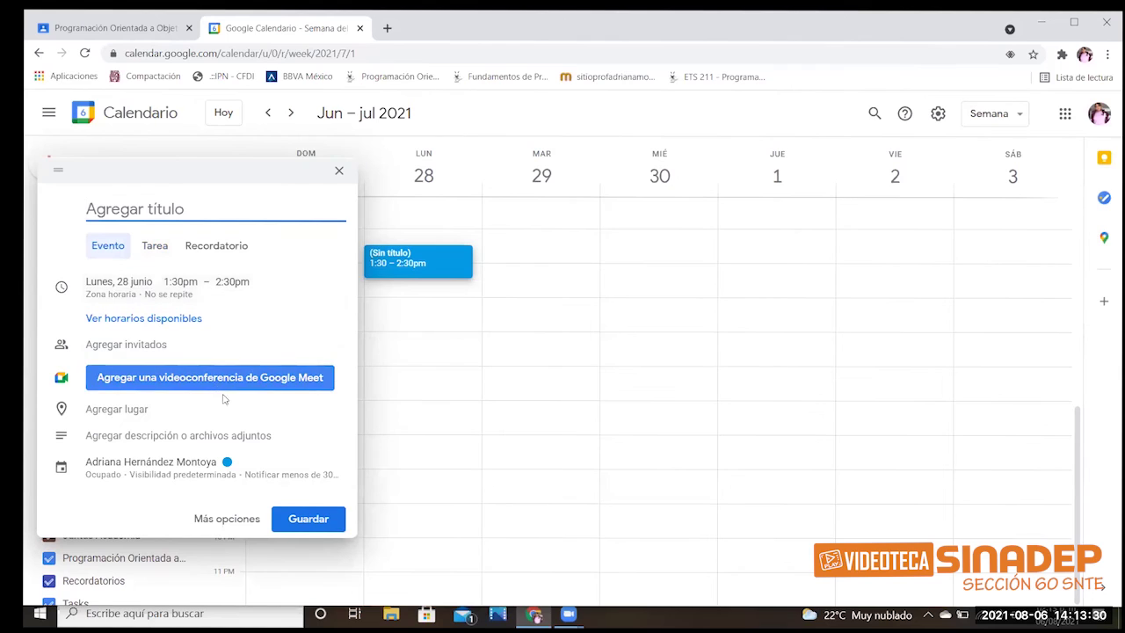
# Save the untitled Monday 28 June event with a Google Meet video conference and open its details.
pyautogui.click(151, 384)
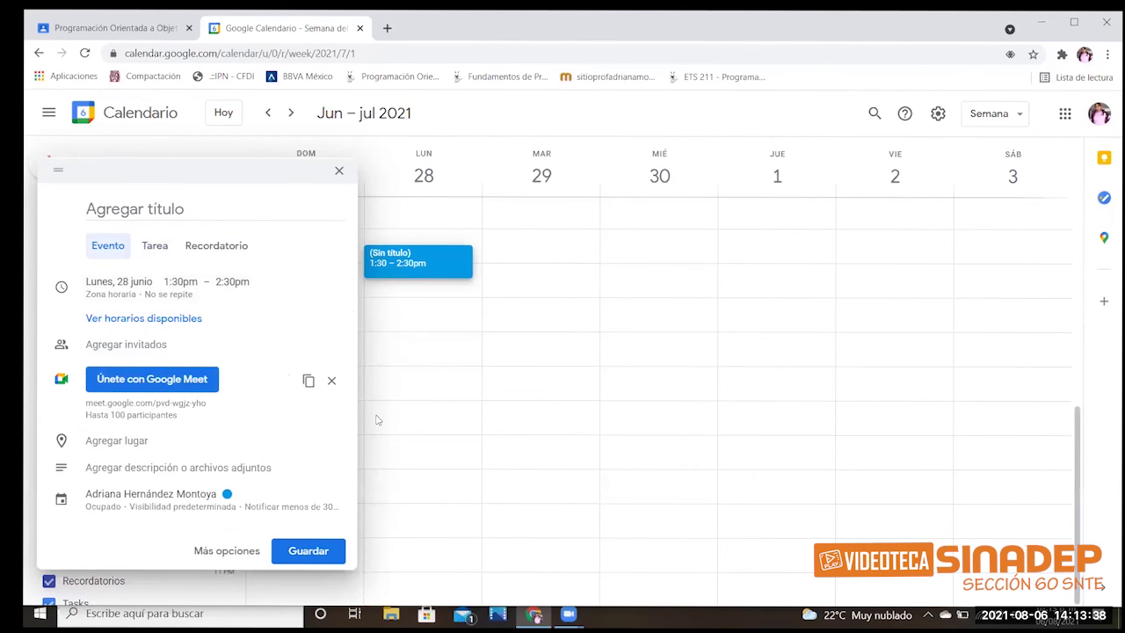
pyautogui.click(301, 550)
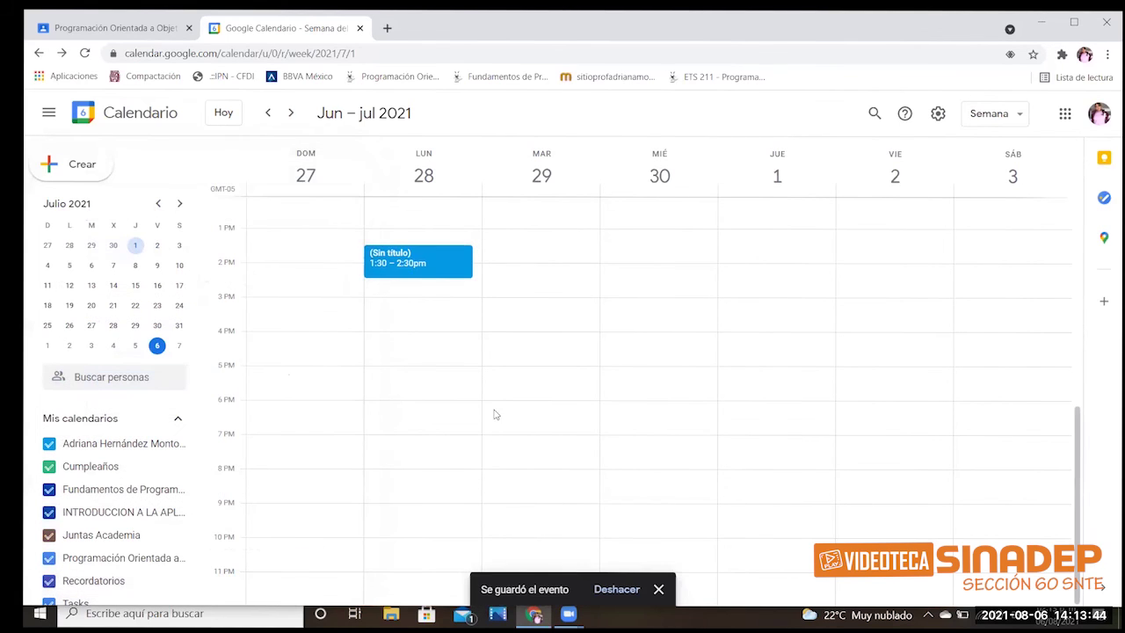
pyautogui.click(417, 262)
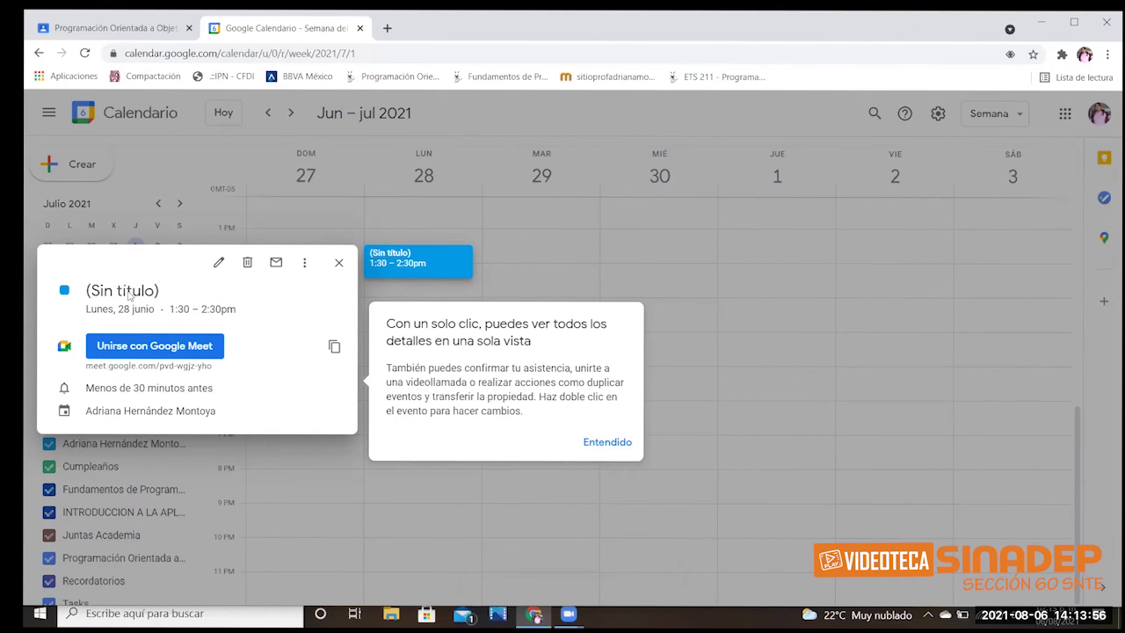
# Dismiss the event details hint, title the untitled Monday 28 June event "Junta del Lunes", and save it.
pyautogui.click(598, 444)
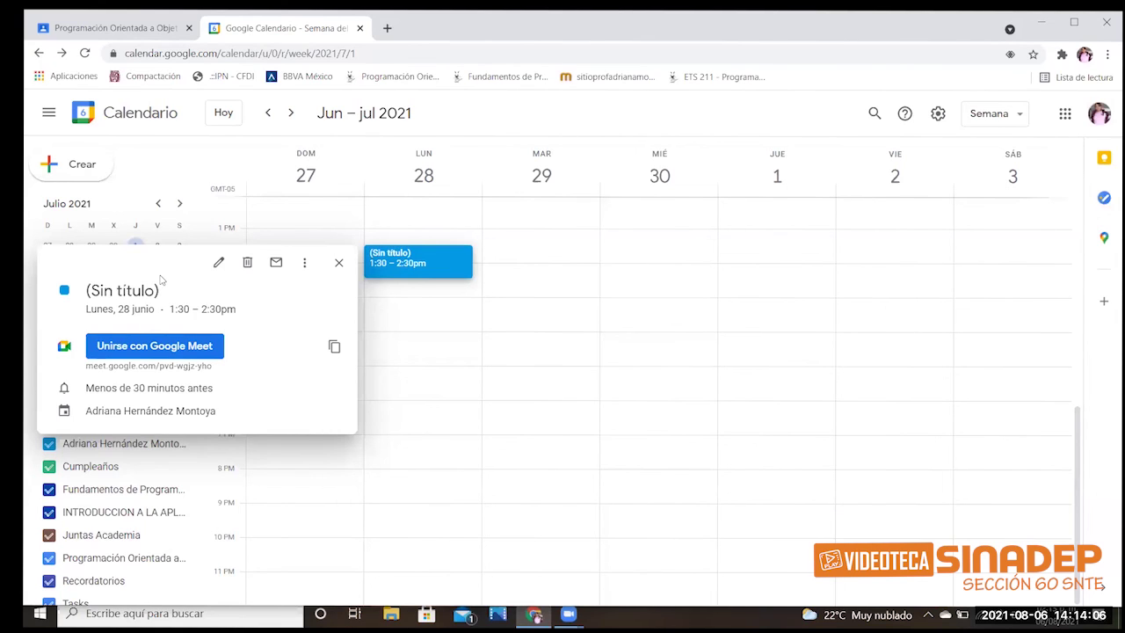
pyautogui.click(216, 263)
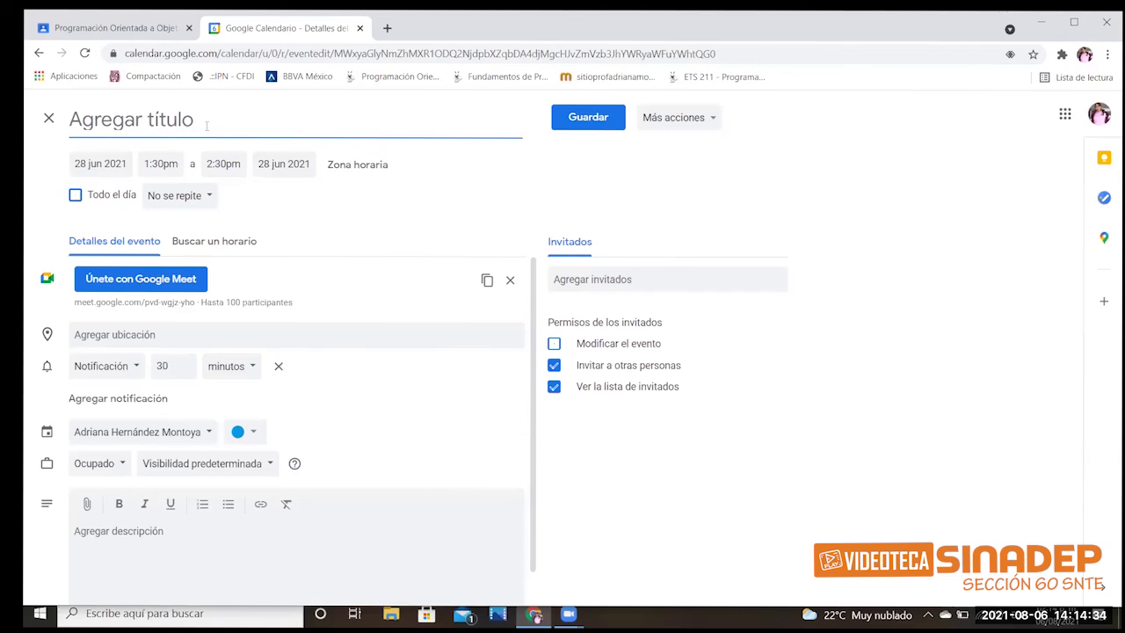
pyautogui.write('Junta')
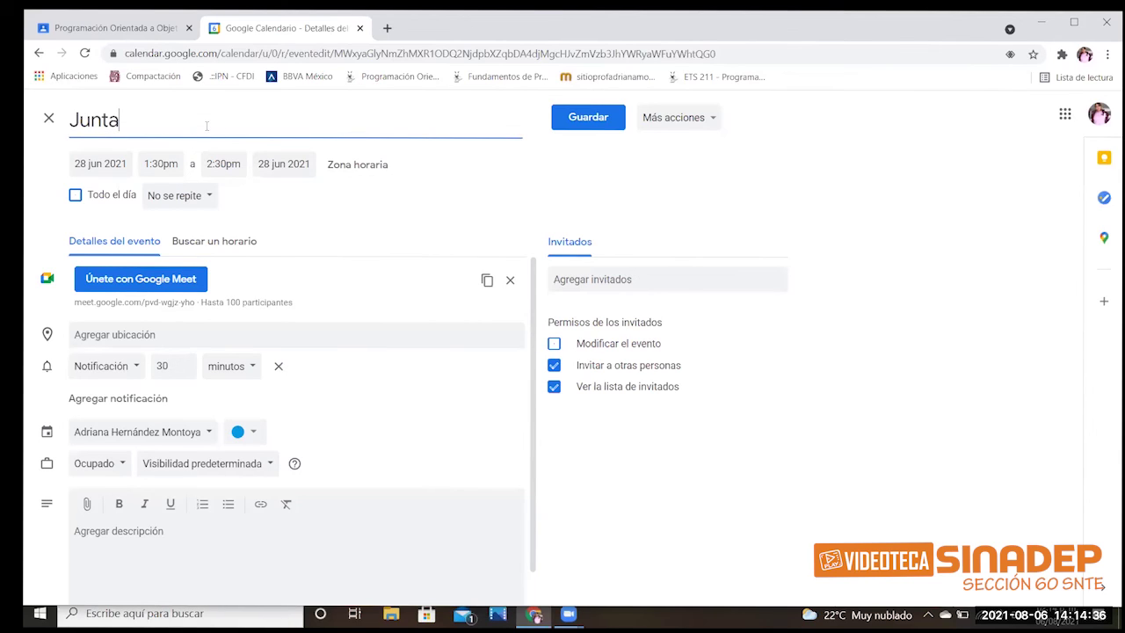
pyautogui.write(' del Lunes')
pyautogui.click(581, 123)
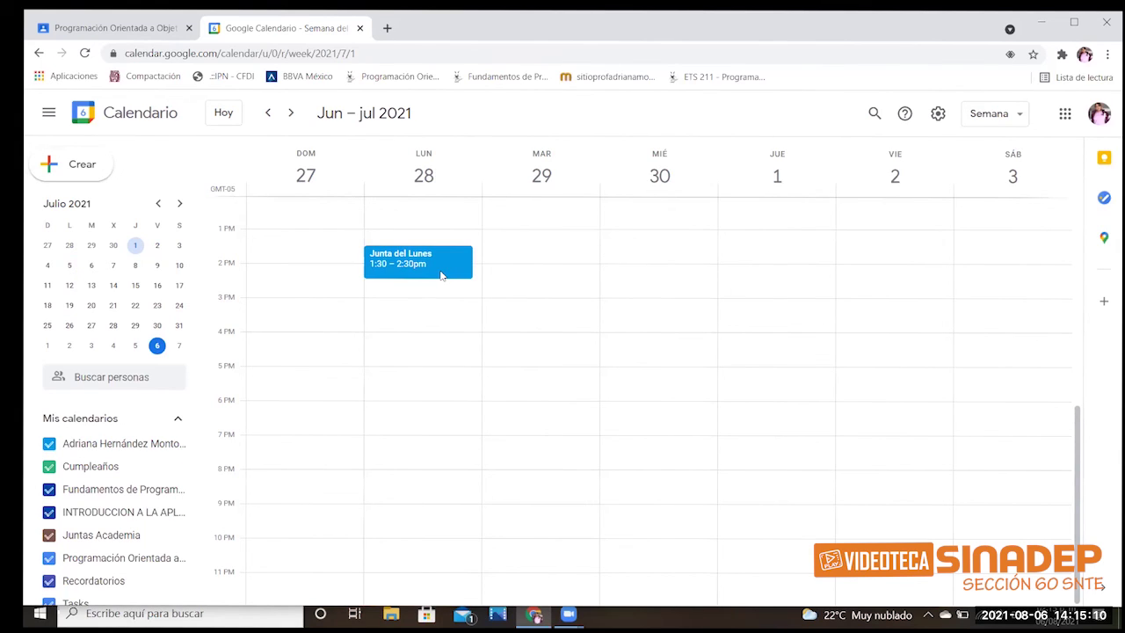
# Extend the Junta del Lunes event to end at 3pm, and move it to 4 – 5:30pm on the same Monday.
pyautogui.moveTo(456, 277); pyautogui.dragTo(448, 303)
pyautogui.moveTo(446, 308)
pyautogui.mouseDown()
pyautogui.moveTo(443, 327)
pyautogui.moveTo(447, 297)
pyautogui.mouseUp()
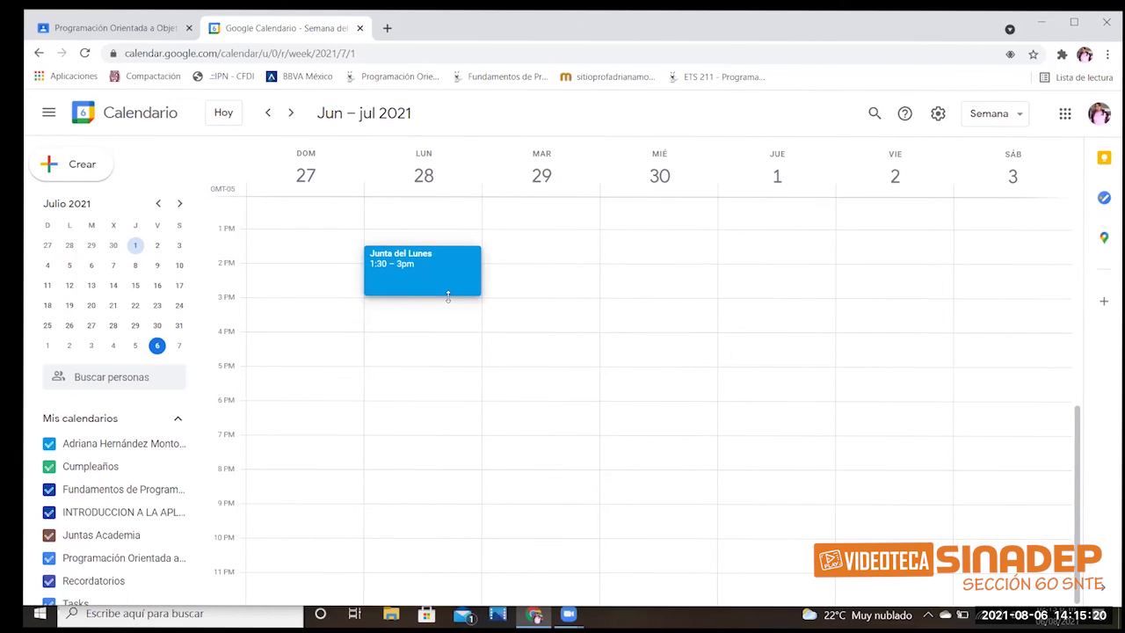
pyautogui.moveTo(447, 299)
pyautogui.mouseDown()
pyautogui.moveTo(441, 328)
pyautogui.moveTo(447, 294)
pyautogui.mouseUp()
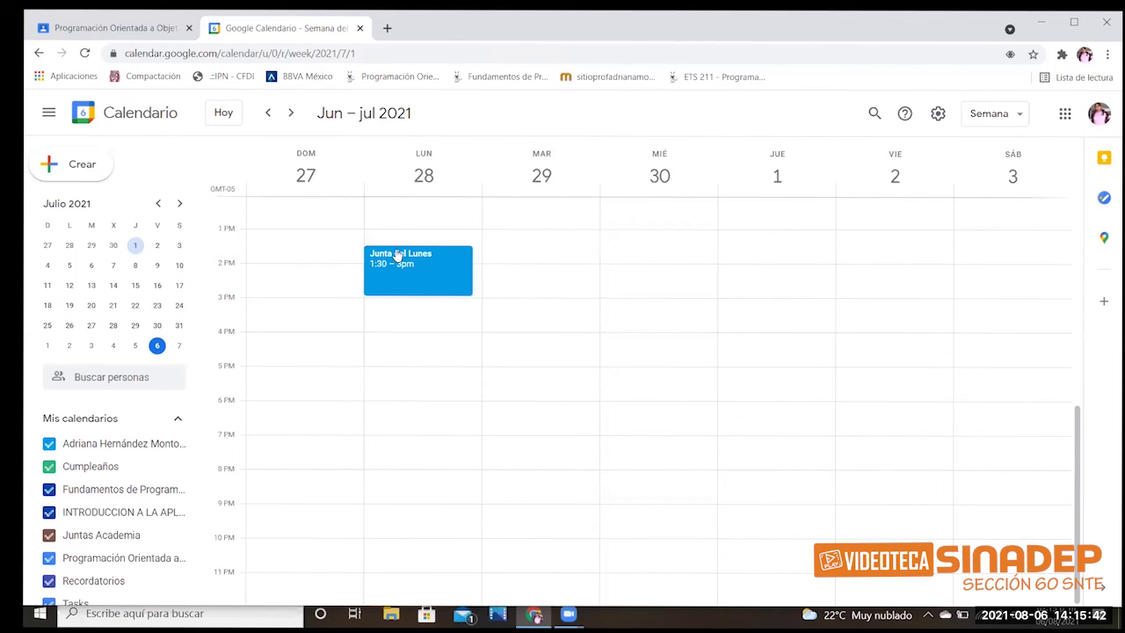
pyautogui.moveTo(397, 256); pyautogui.dragTo(388, 341)
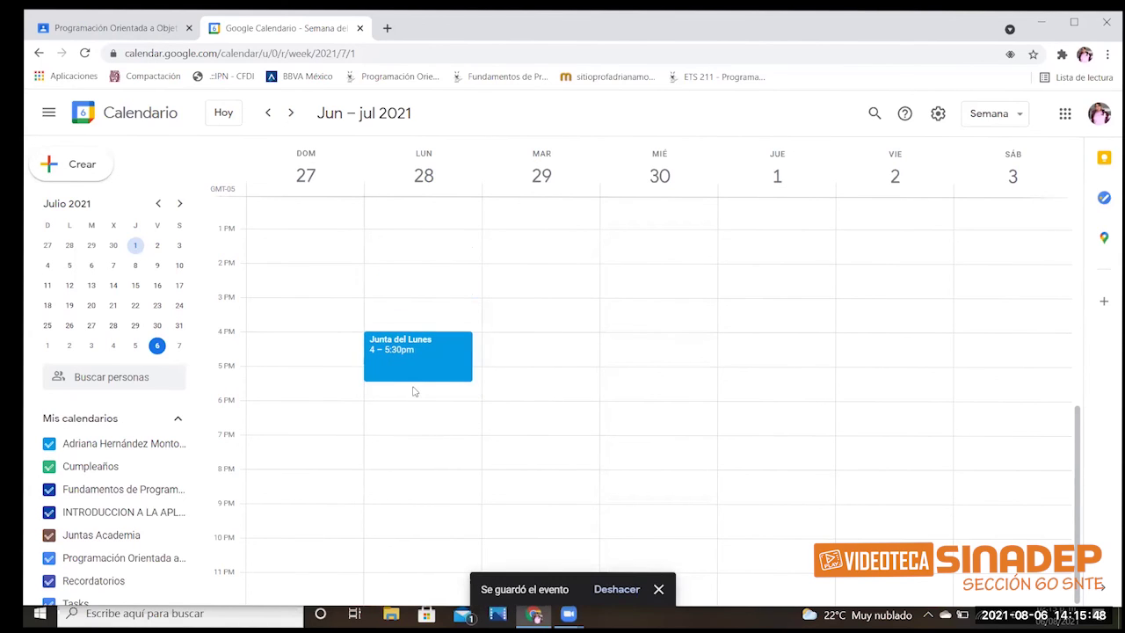